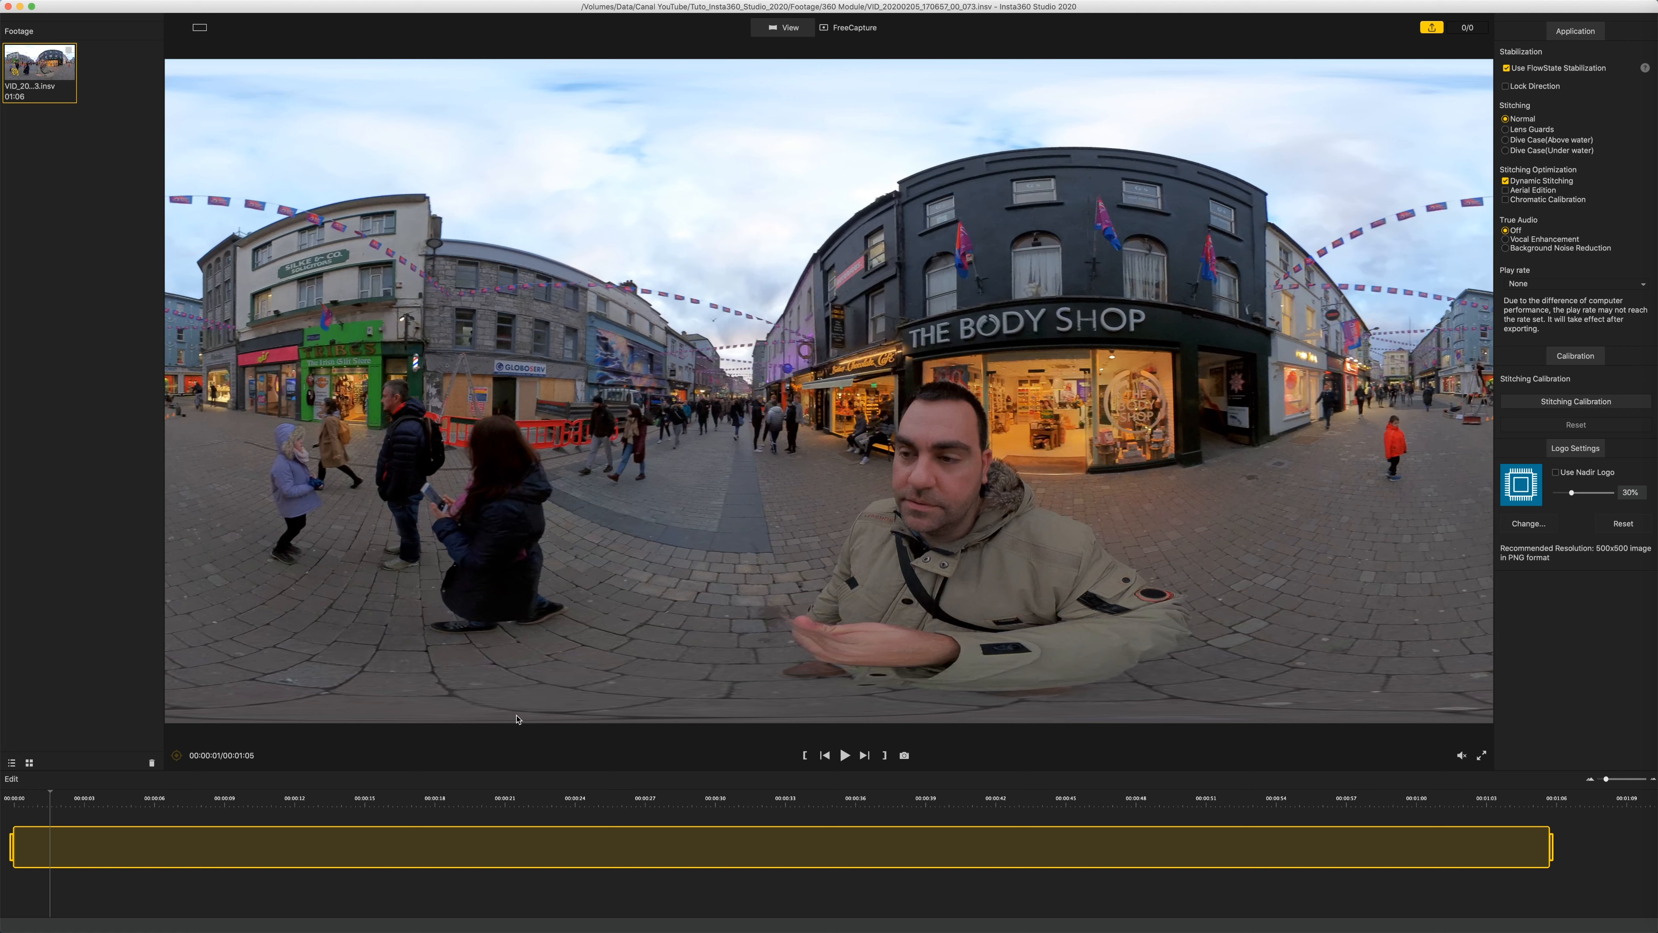
Compare the footage with FlowState Stabilization off and on, keep it enabled, and turn on Lock Direction.
left_click_drag(50, 792, 959, 804)
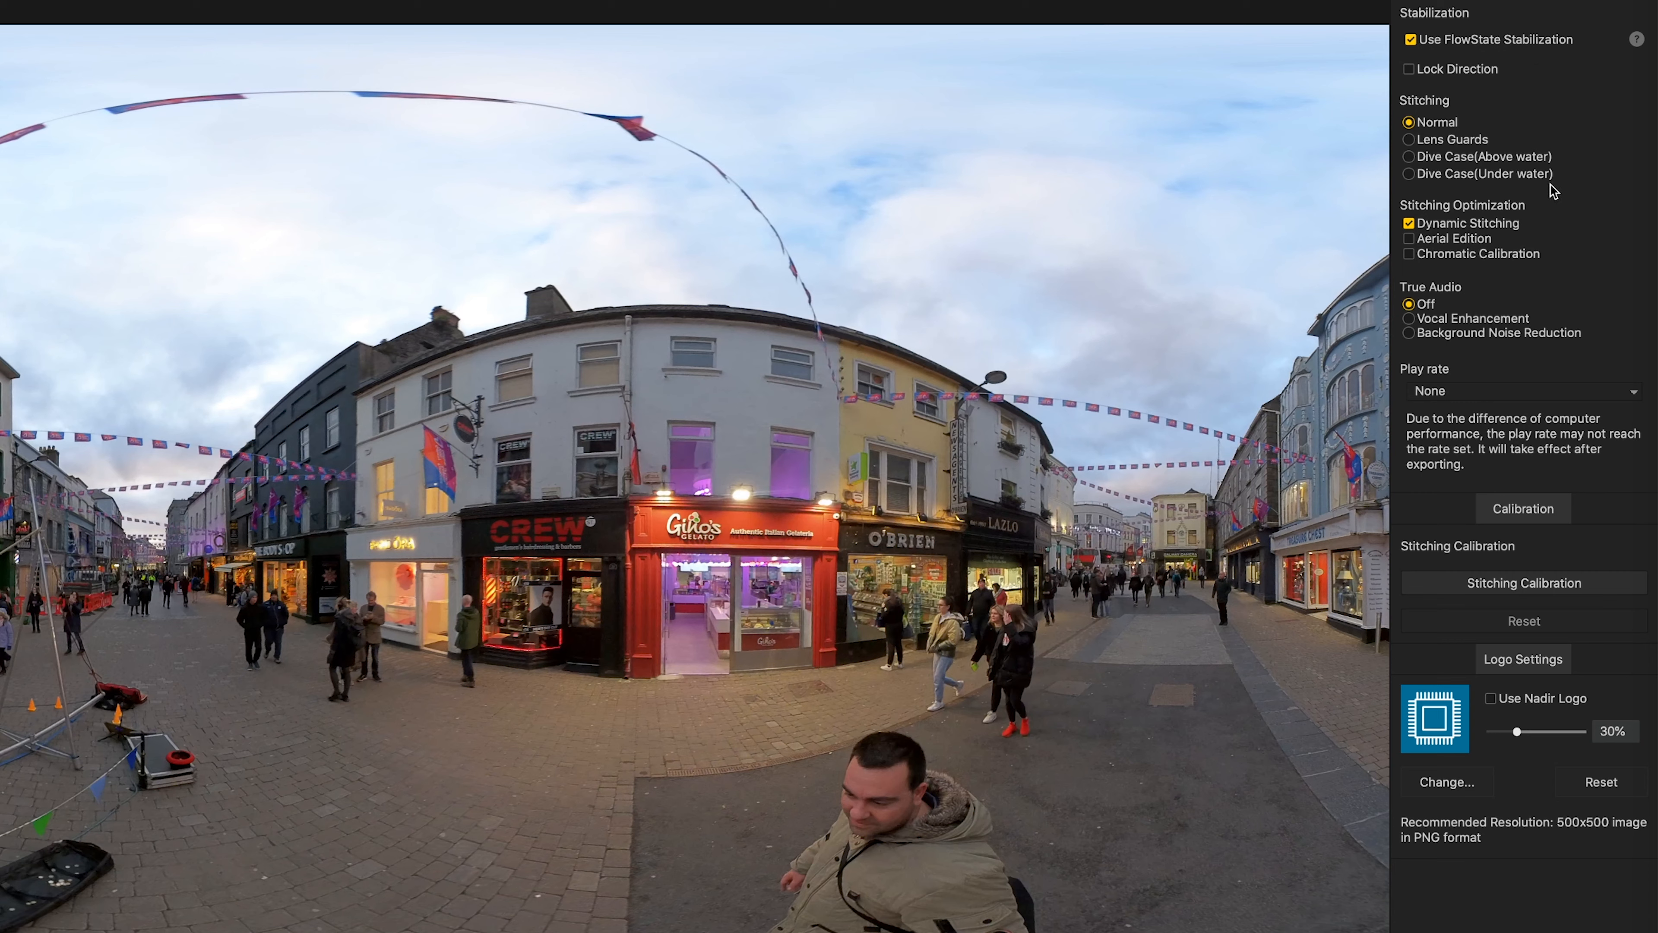
left_click(1414, 42)
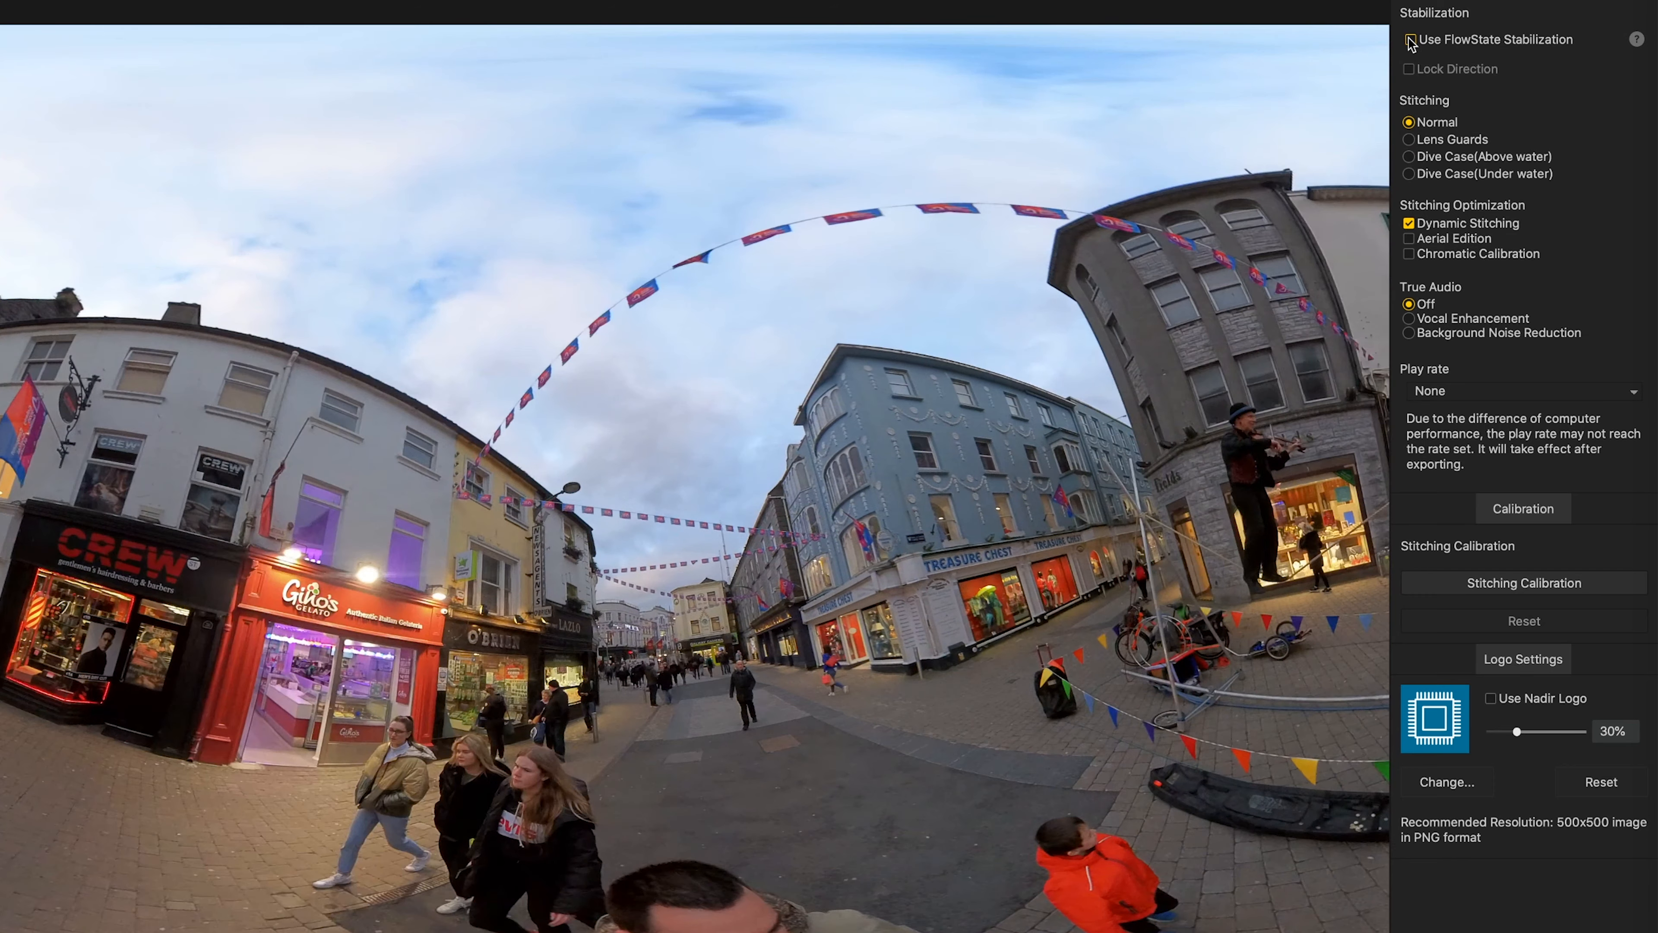
left_click(1411, 41)
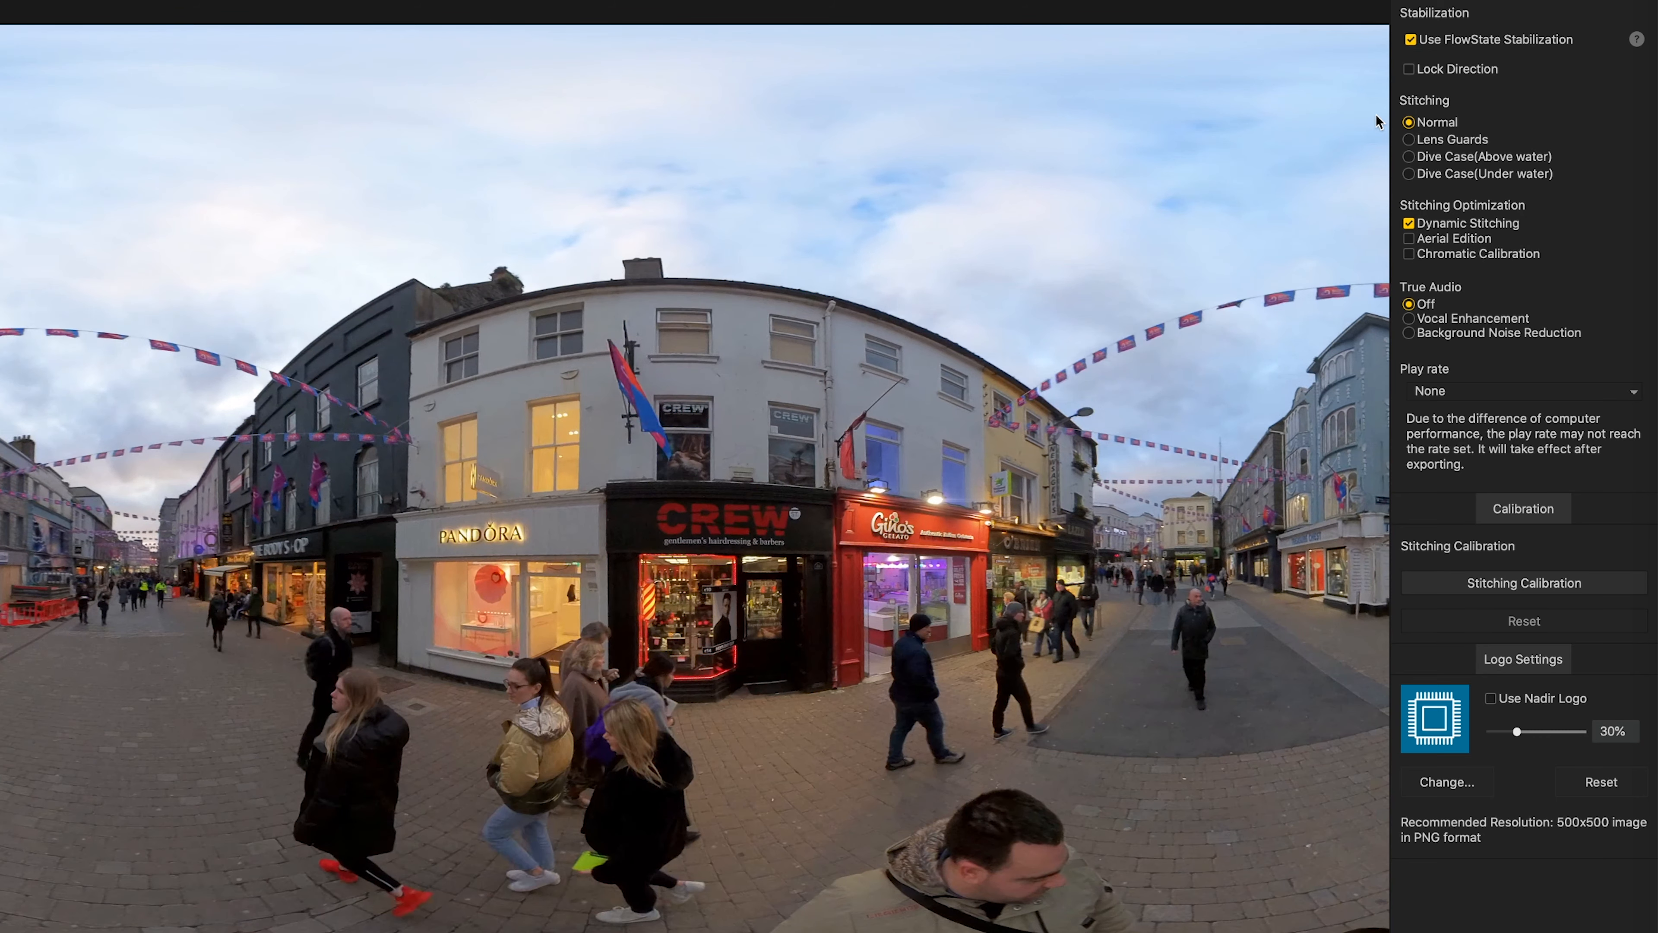
left_click(1409, 69)
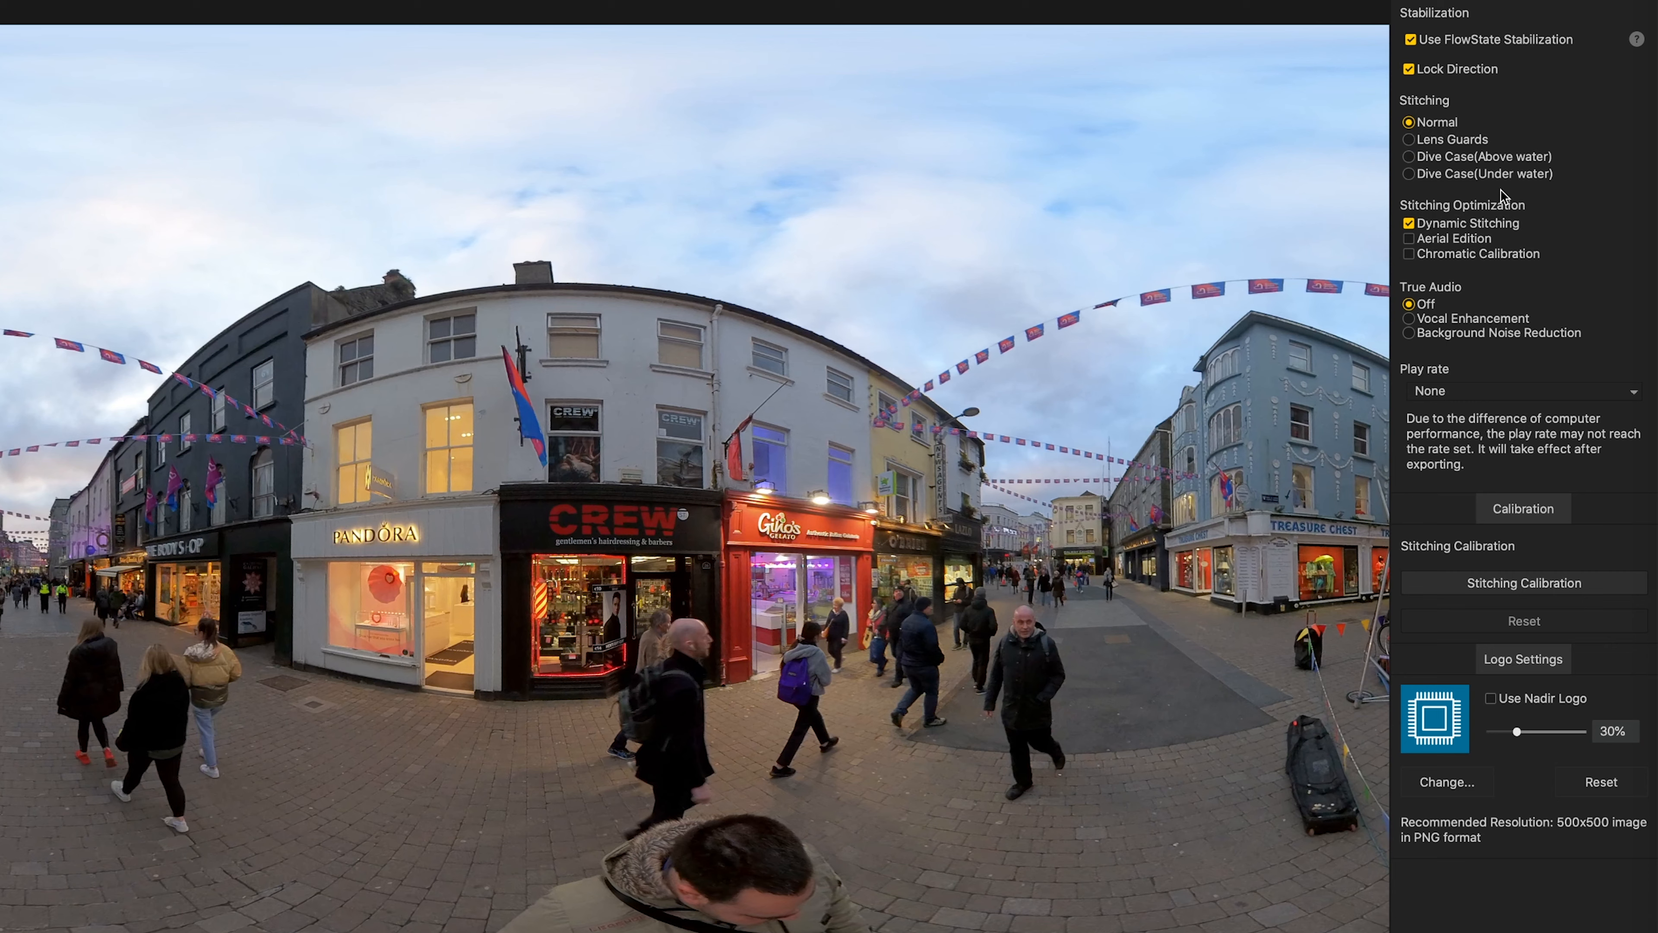
Compare the stitching with Dynamic Stitching off and on, keep it enabled, and turn on Chromatic Calibration.
left_click(1410, 224)
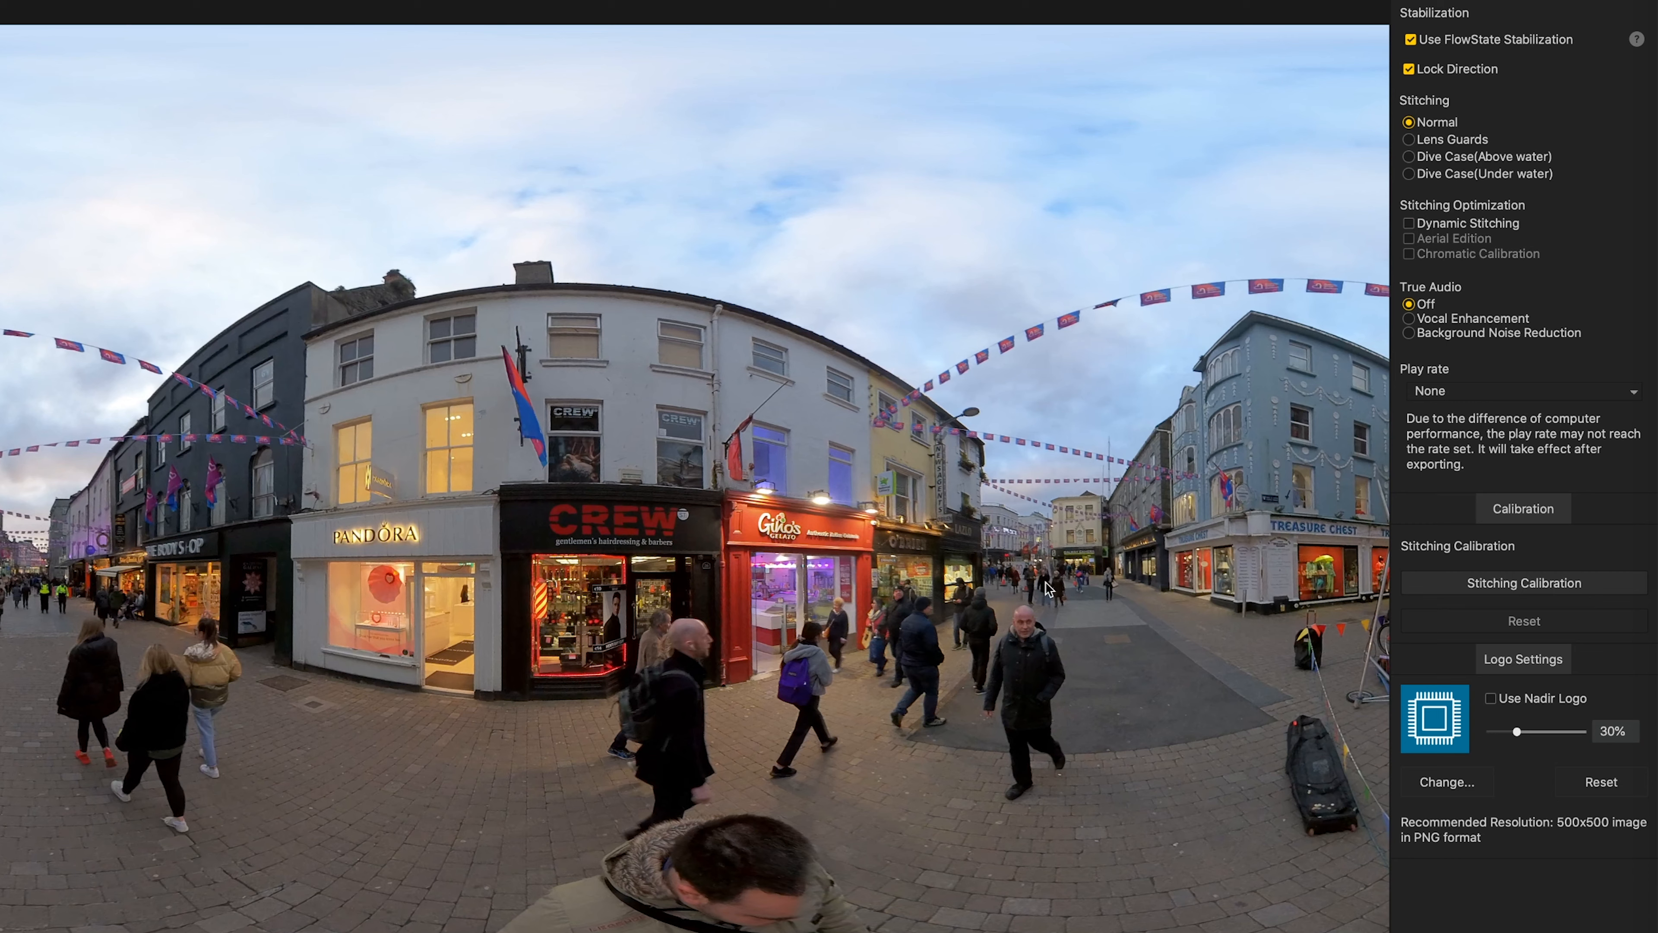
left_click(1409, 223)
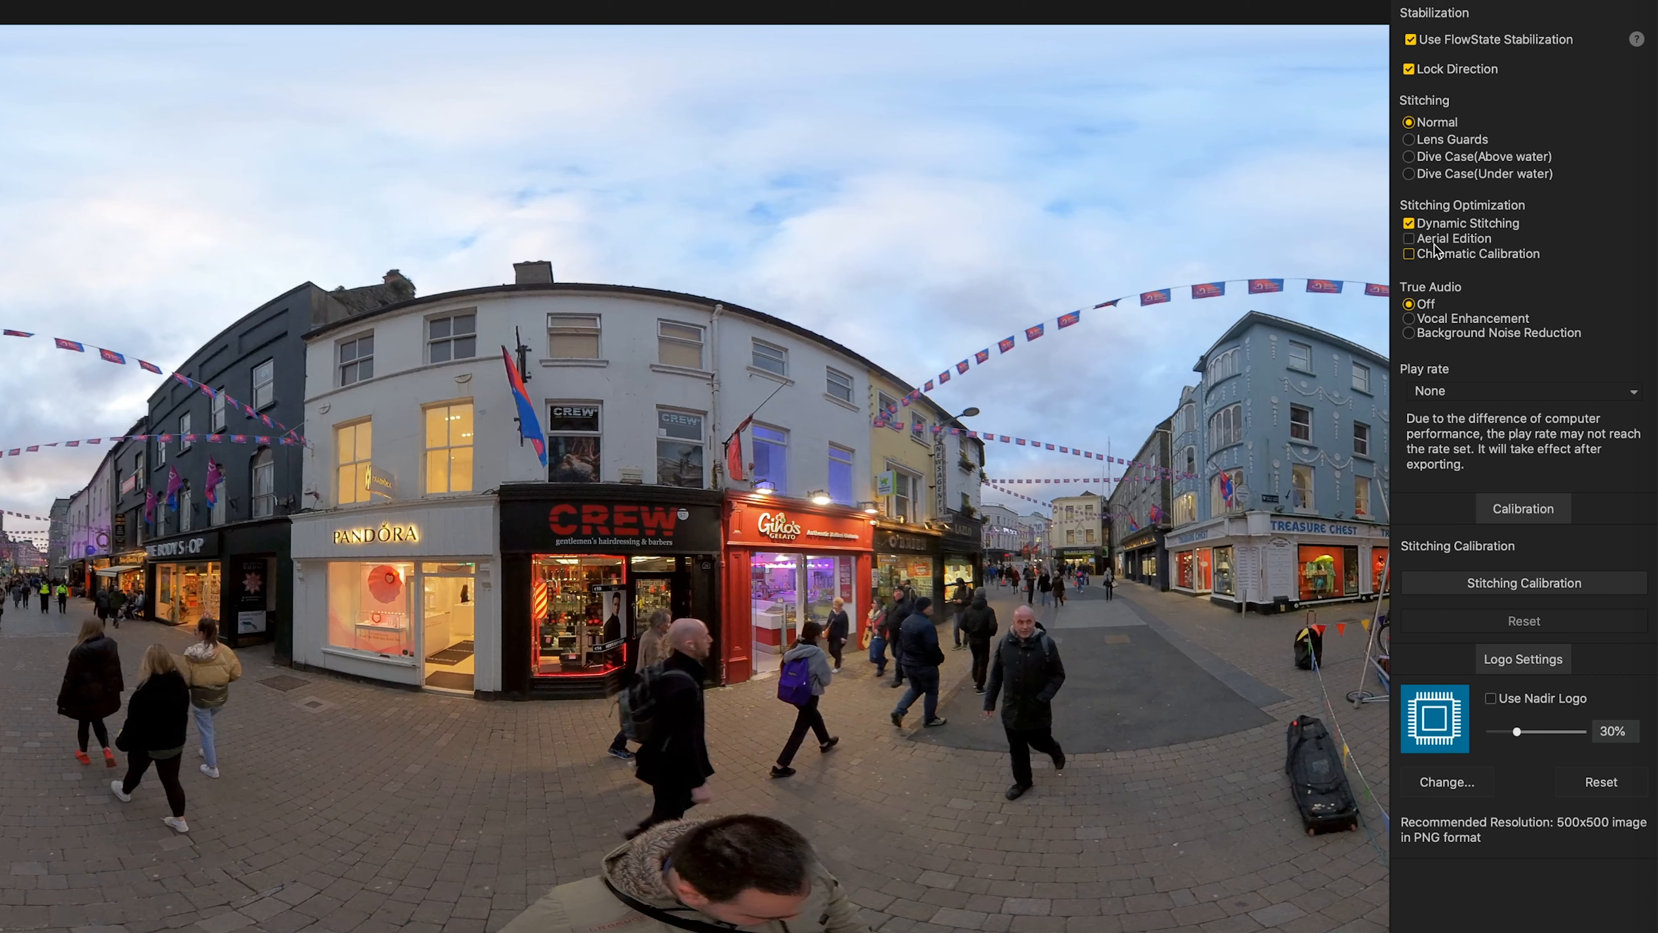
left_click(1408, 255)
Try the True Audio modes Vocal Enhancement and Background Noise Reduction, and set True Audio back to Off.
left_click(1408, 318)
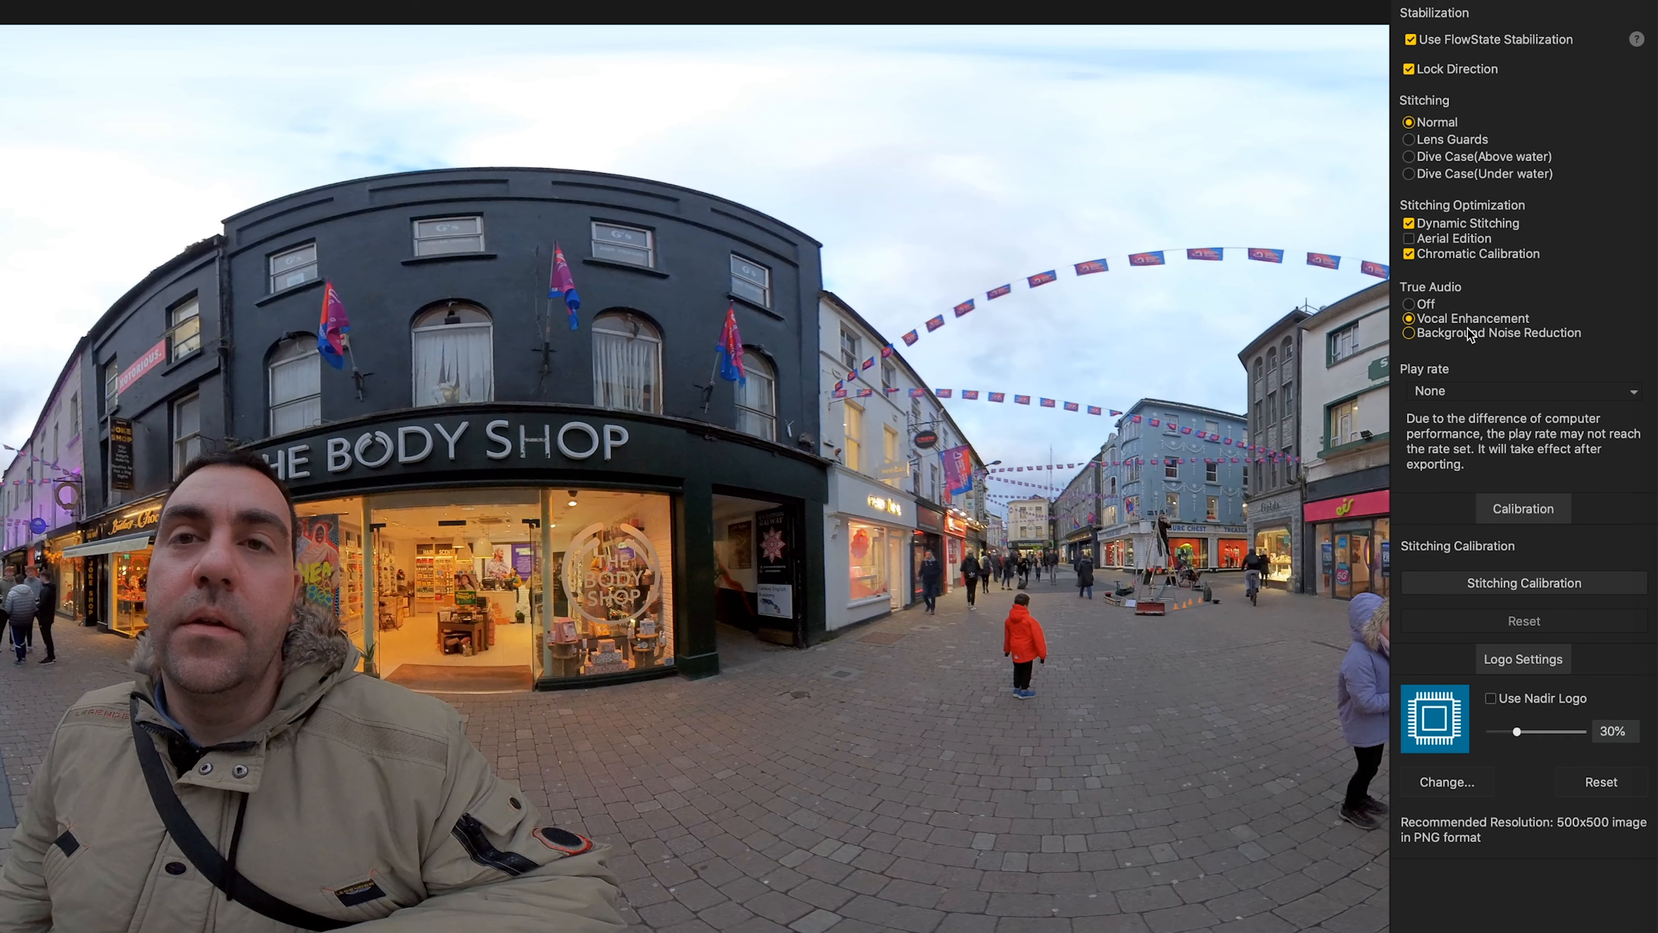
left_click(1412, 334)
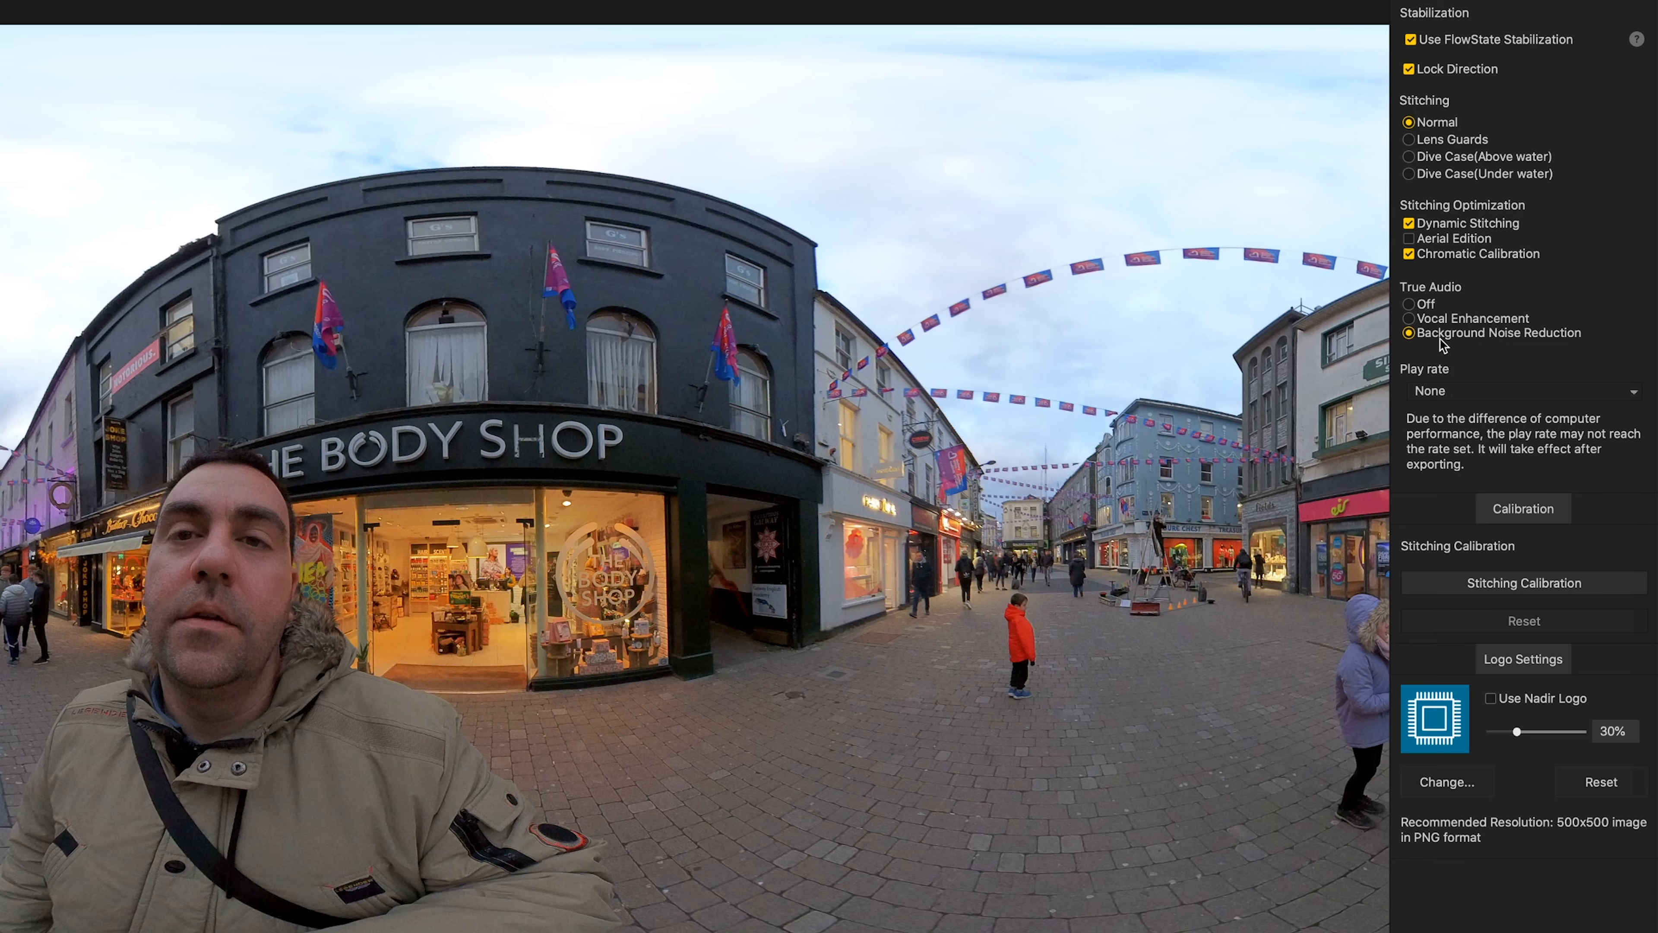
left_click(1408, 305)
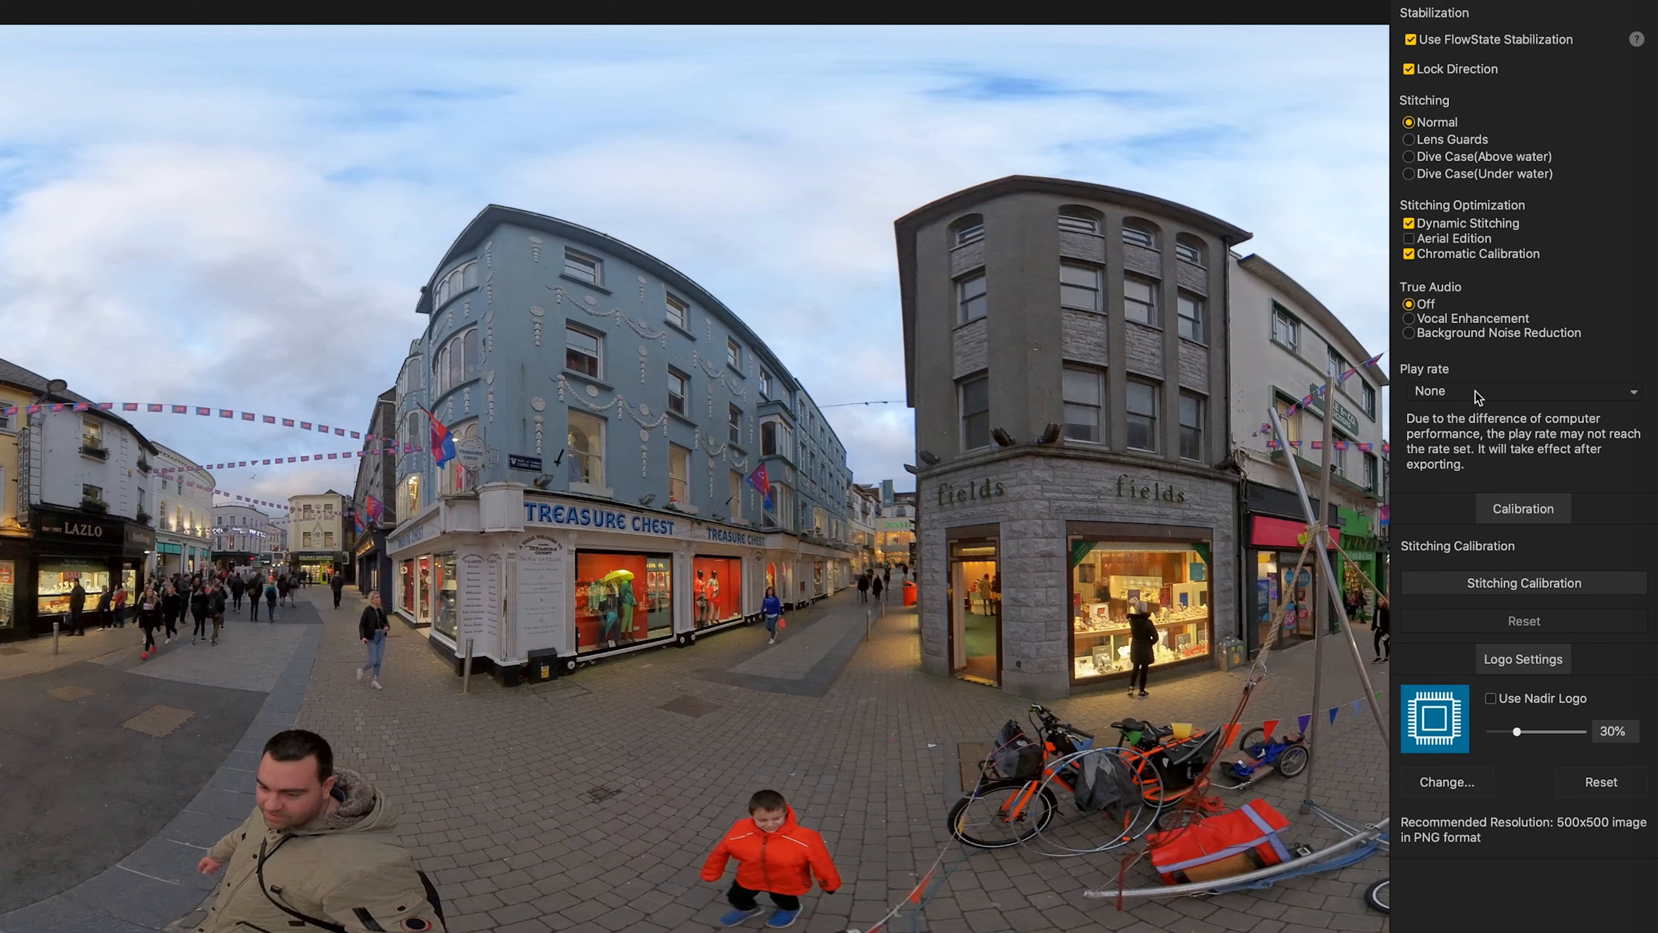
Set the clip's play rate to 16x and preview the sped-up playback.
left_click(1633, 392)
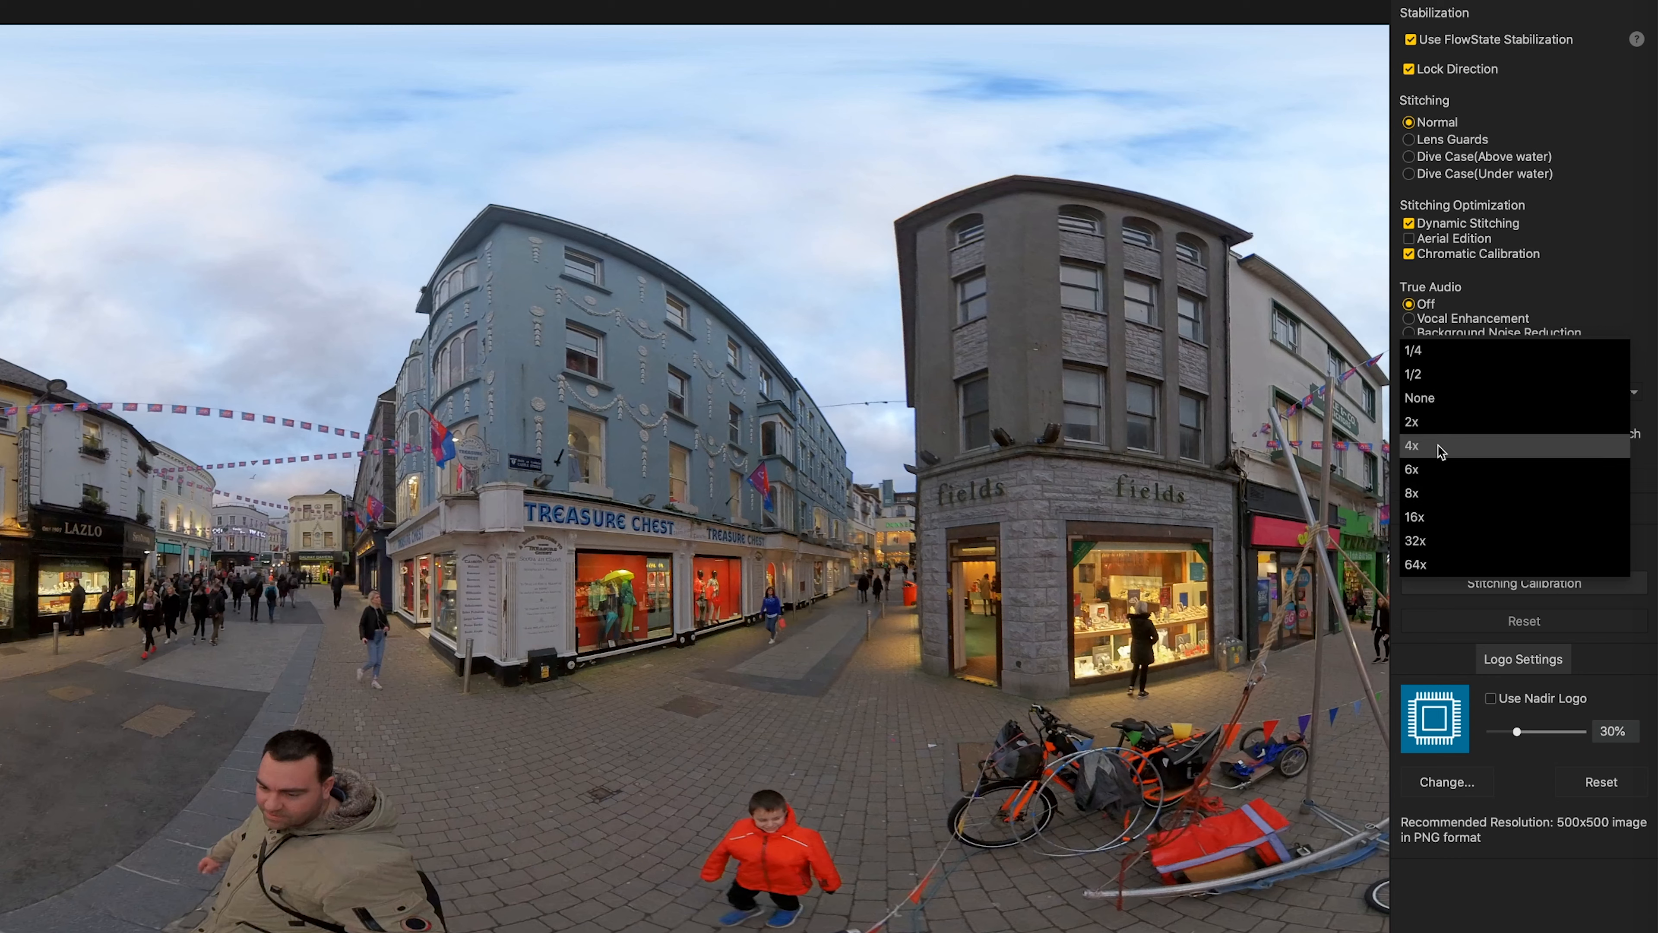
left_click(1431, 518)
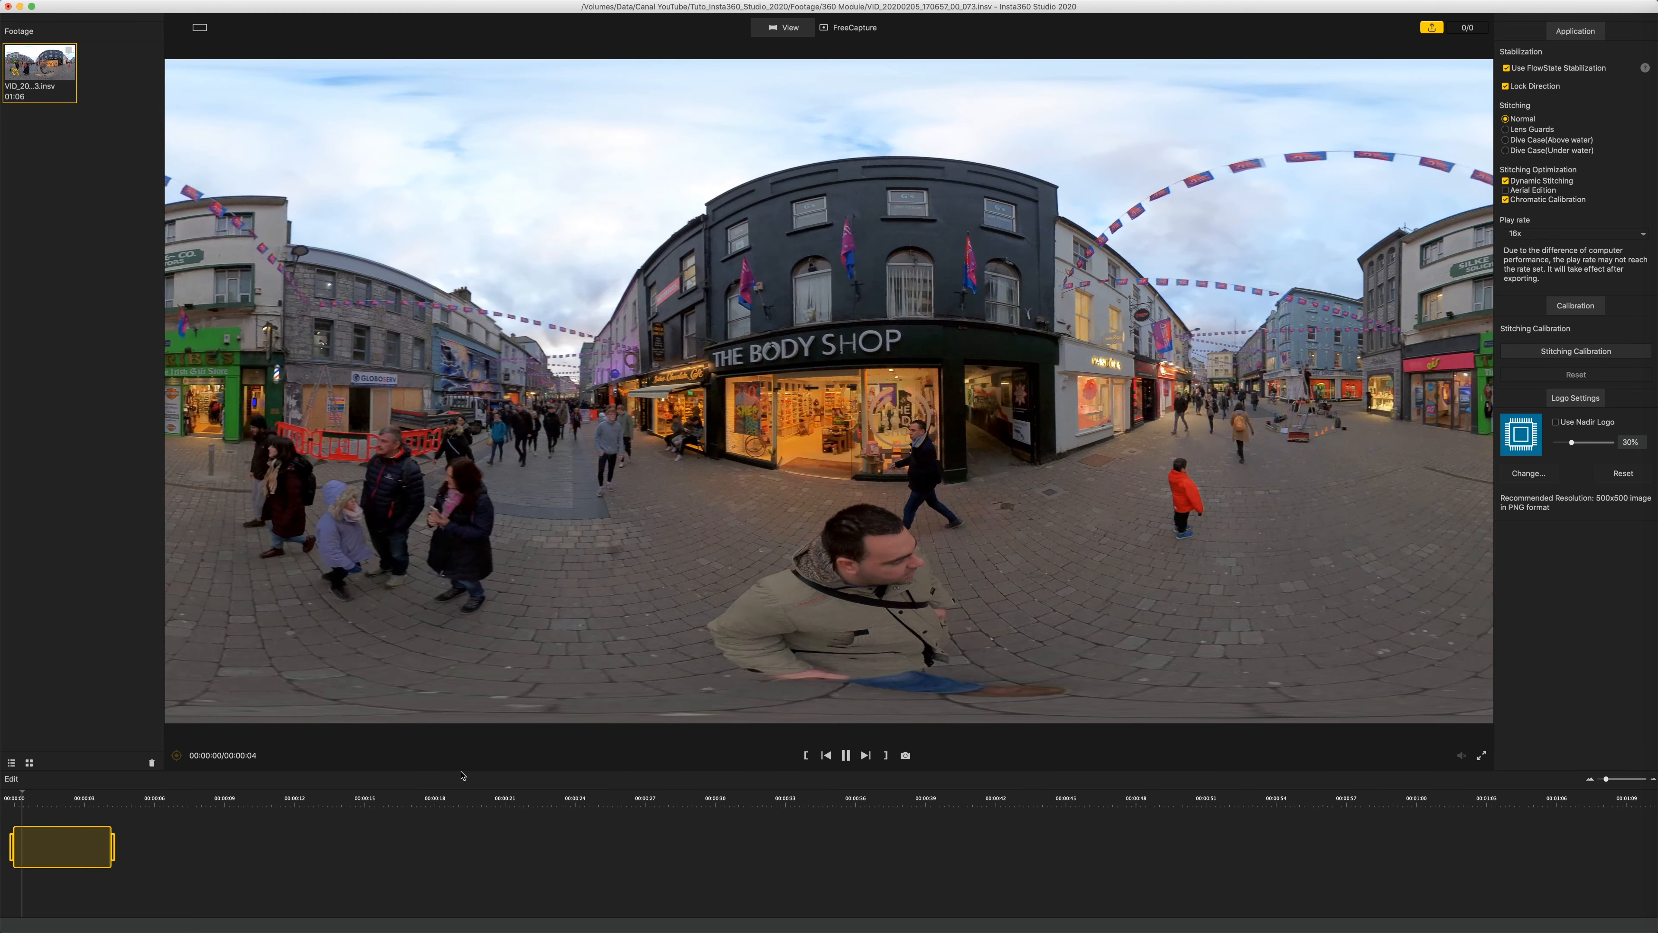
left_click(846, 756)
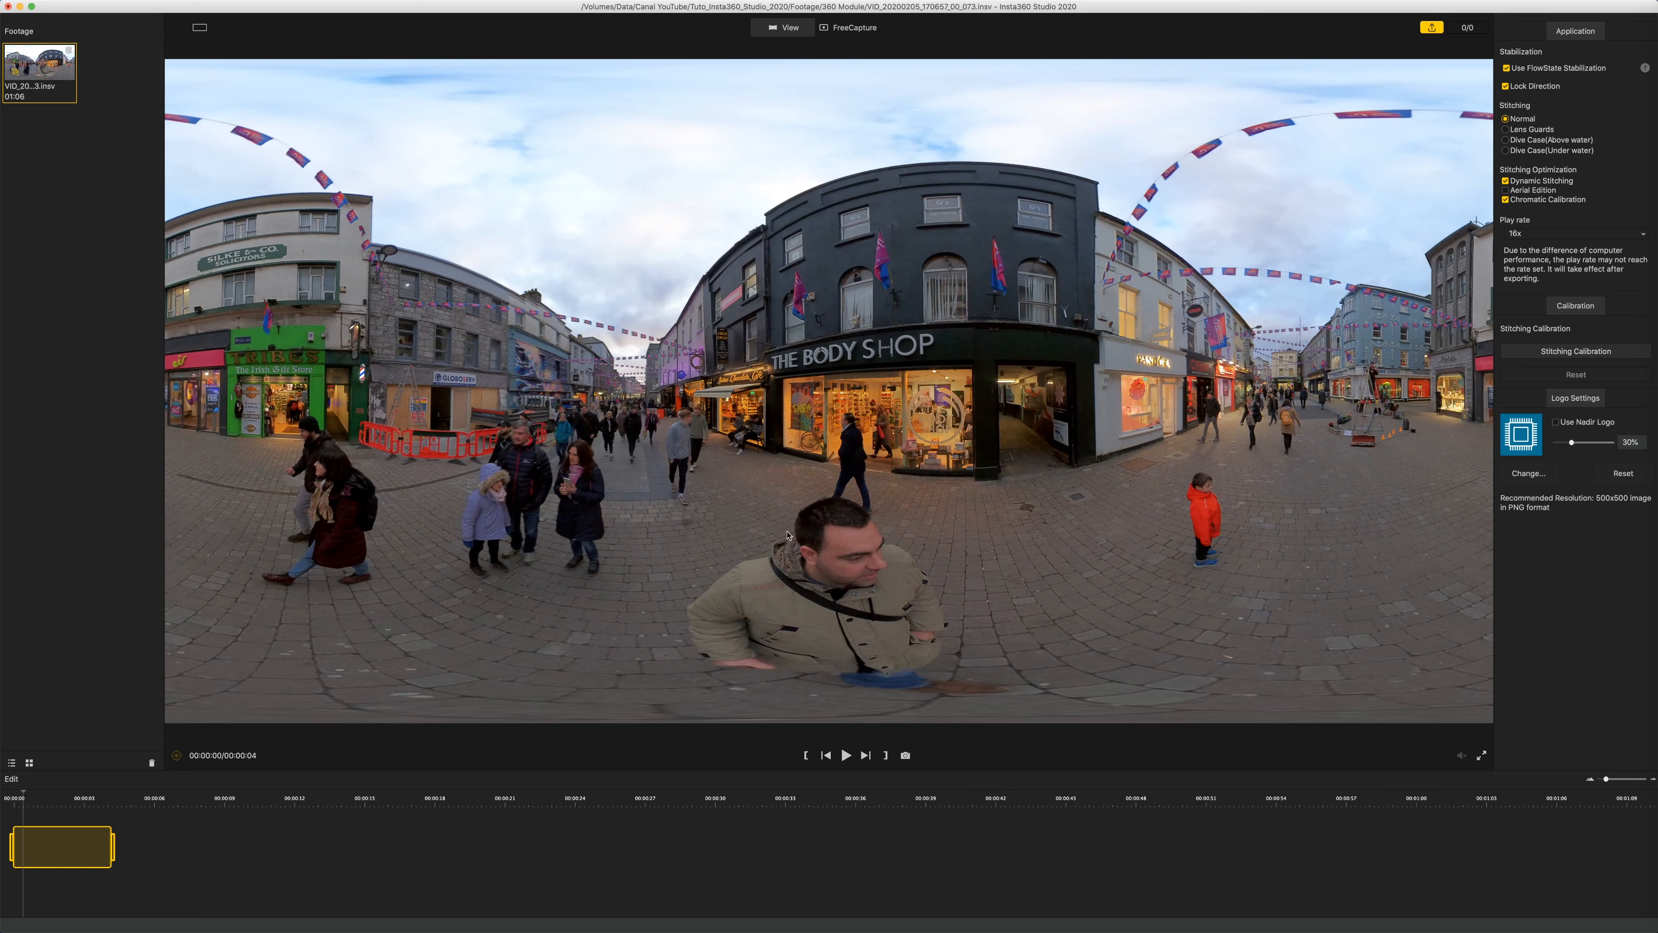
Preview the clip at a play rate of 1/4 at several points, and restore the play rate to None.
left_click(1607, 237)
left_click(1567, 134)
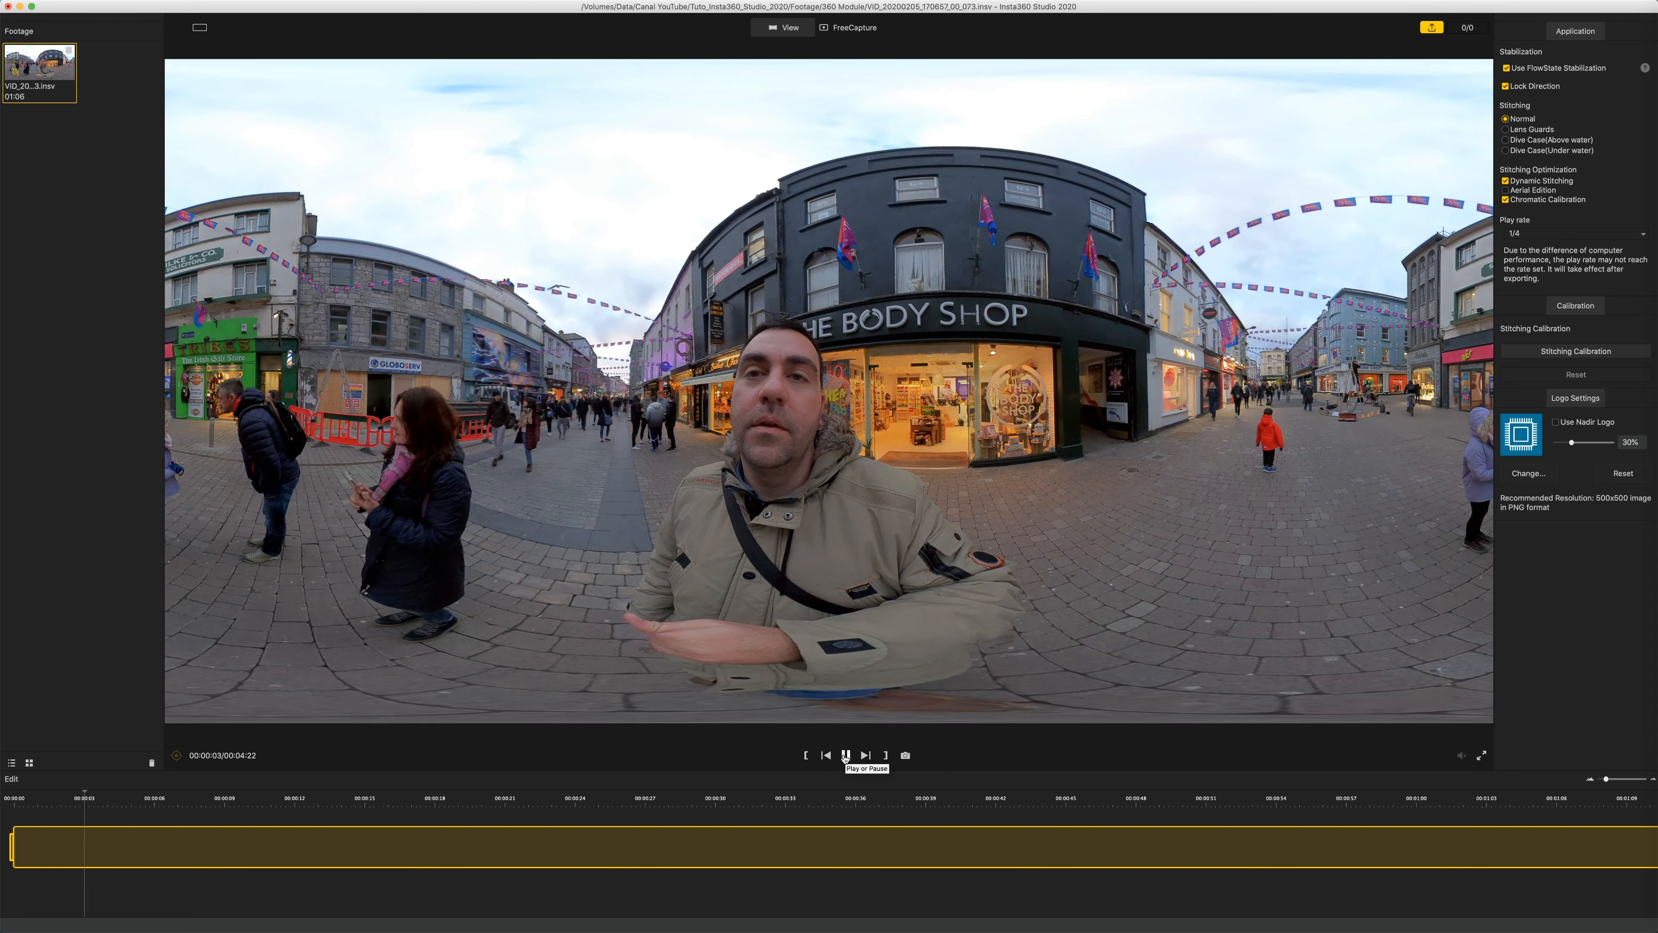
left_click(846, 756)
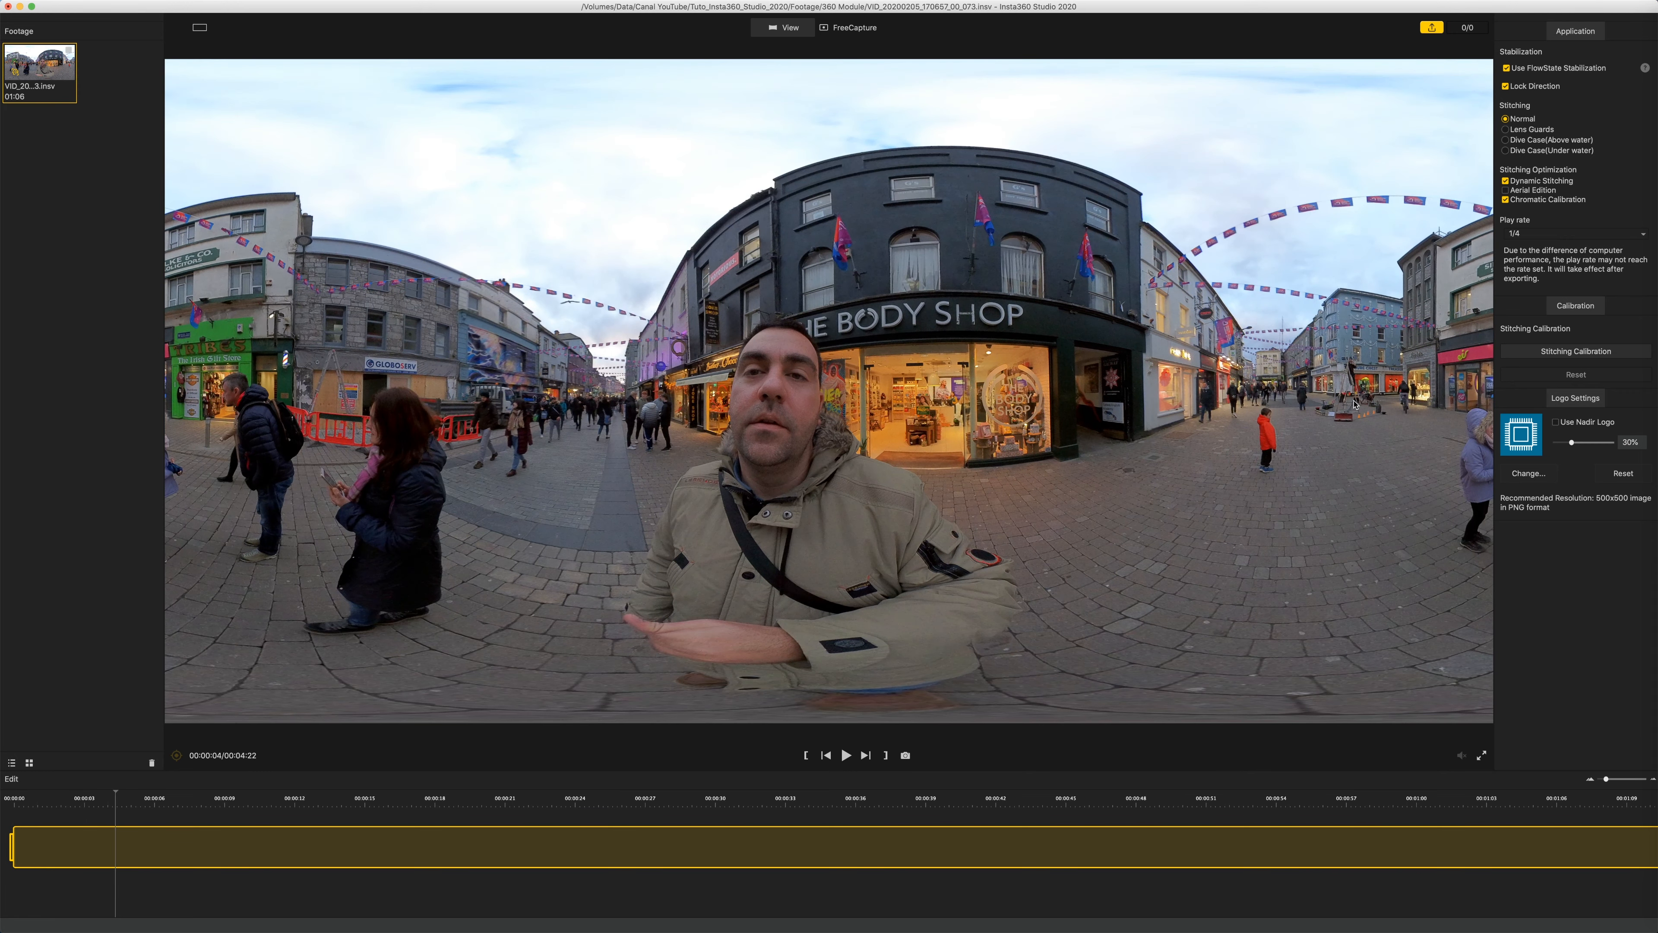
left_click(1552, 235)
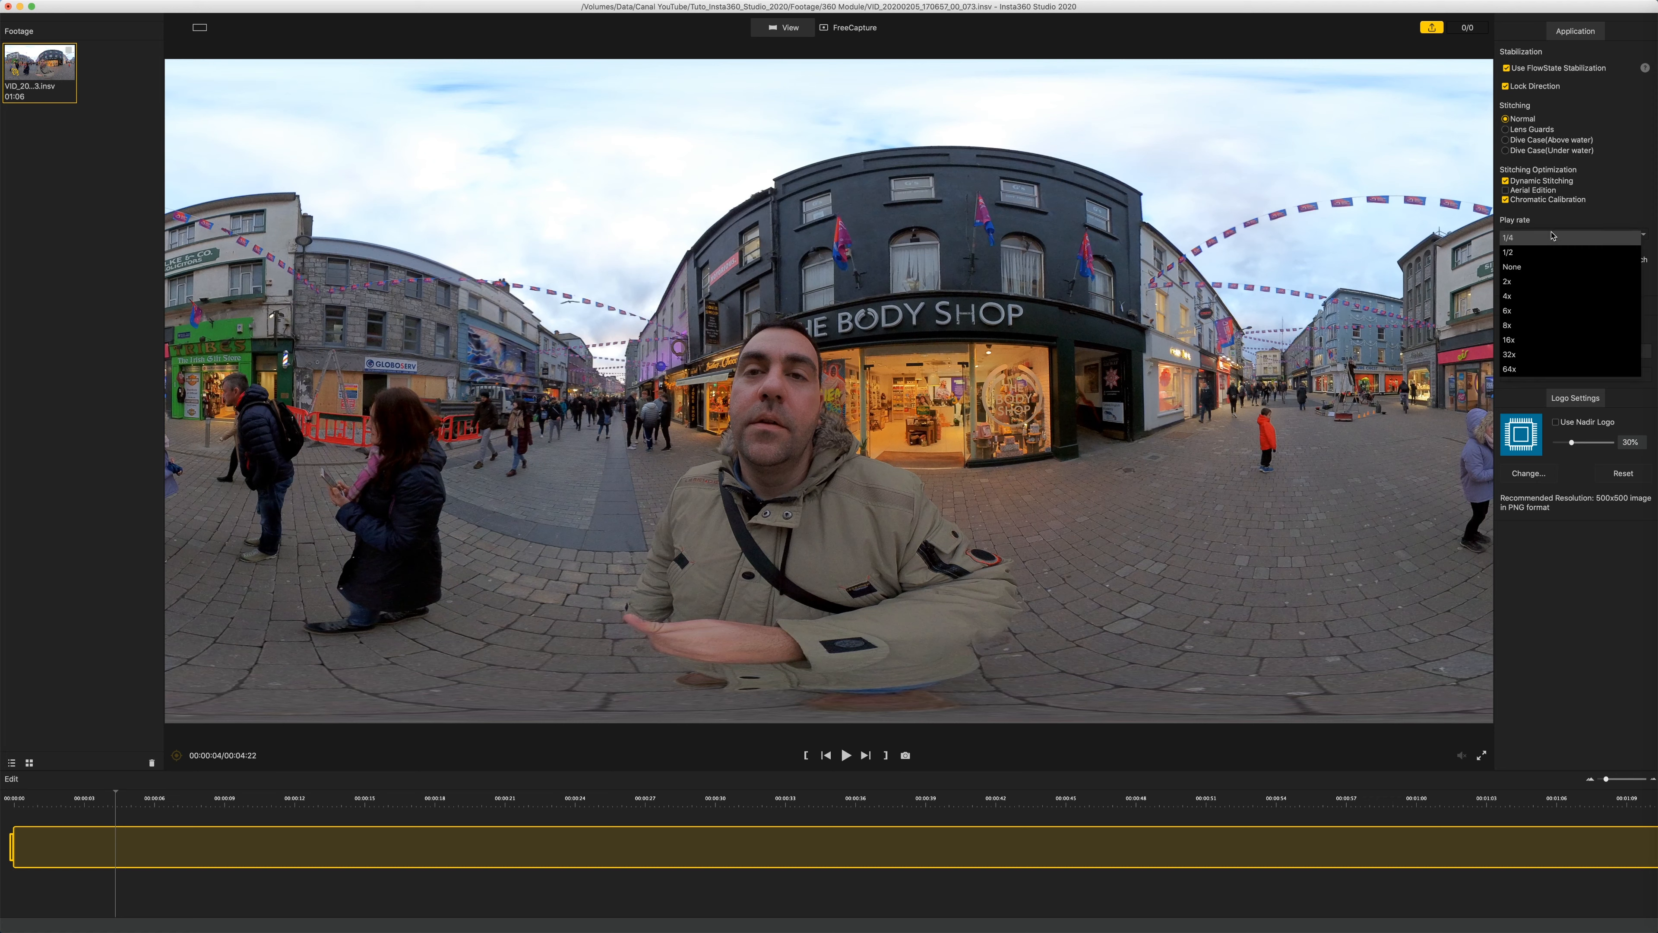
left_click(1553, 236)
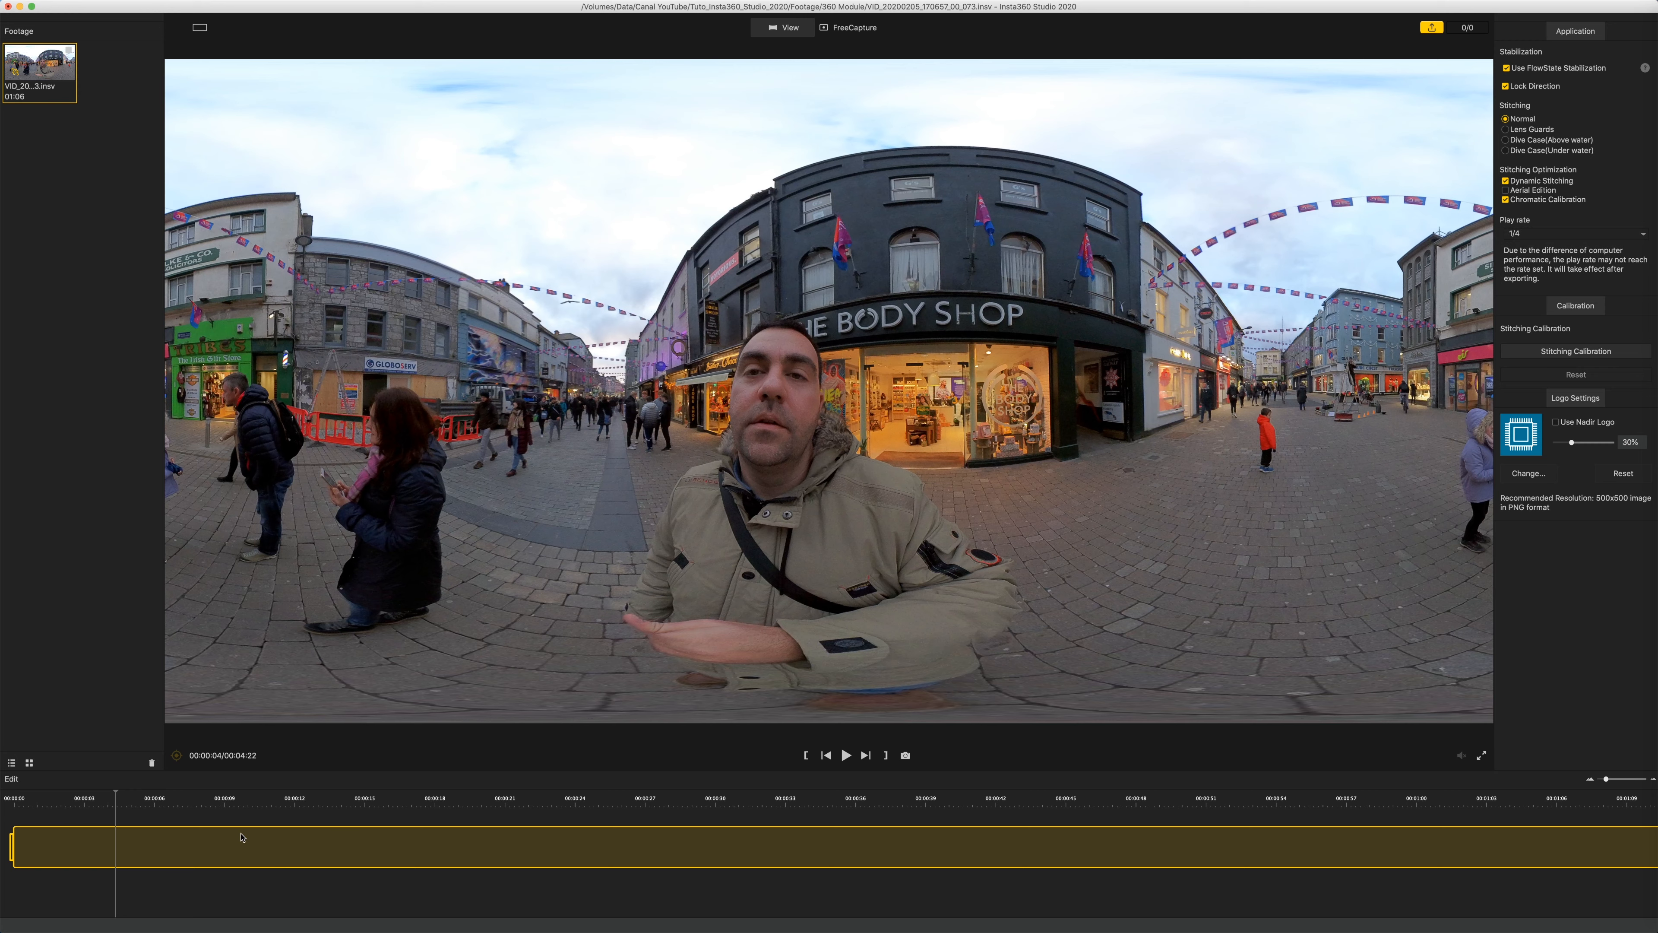
left_click(370, 845)
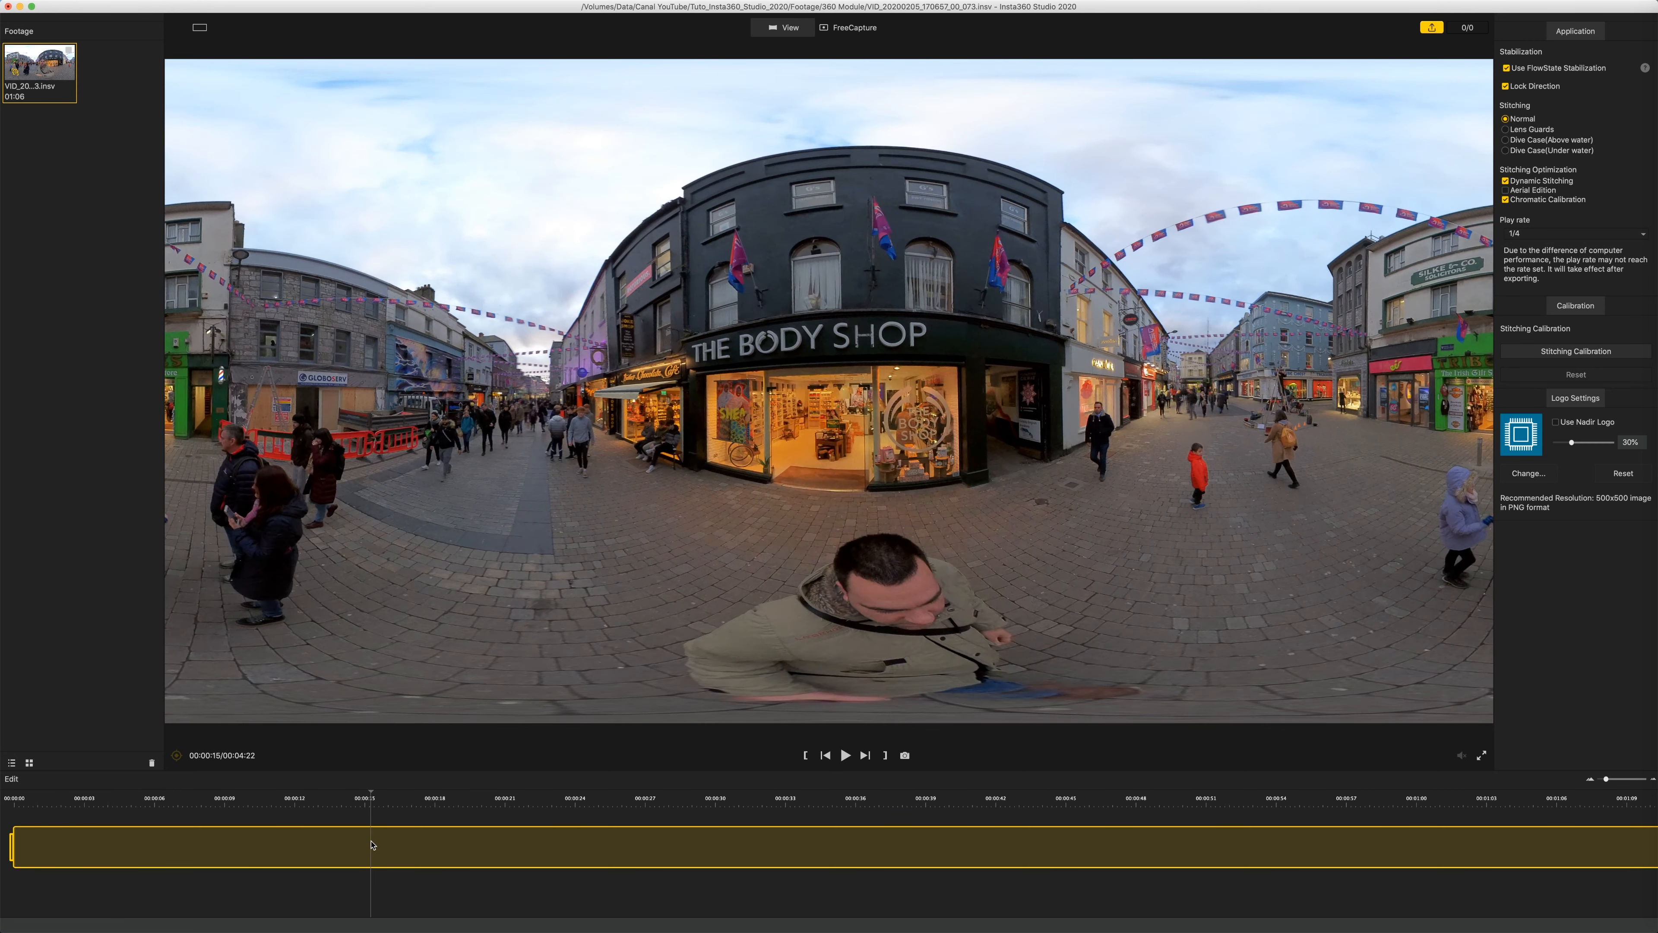
left_click(1175, 857)
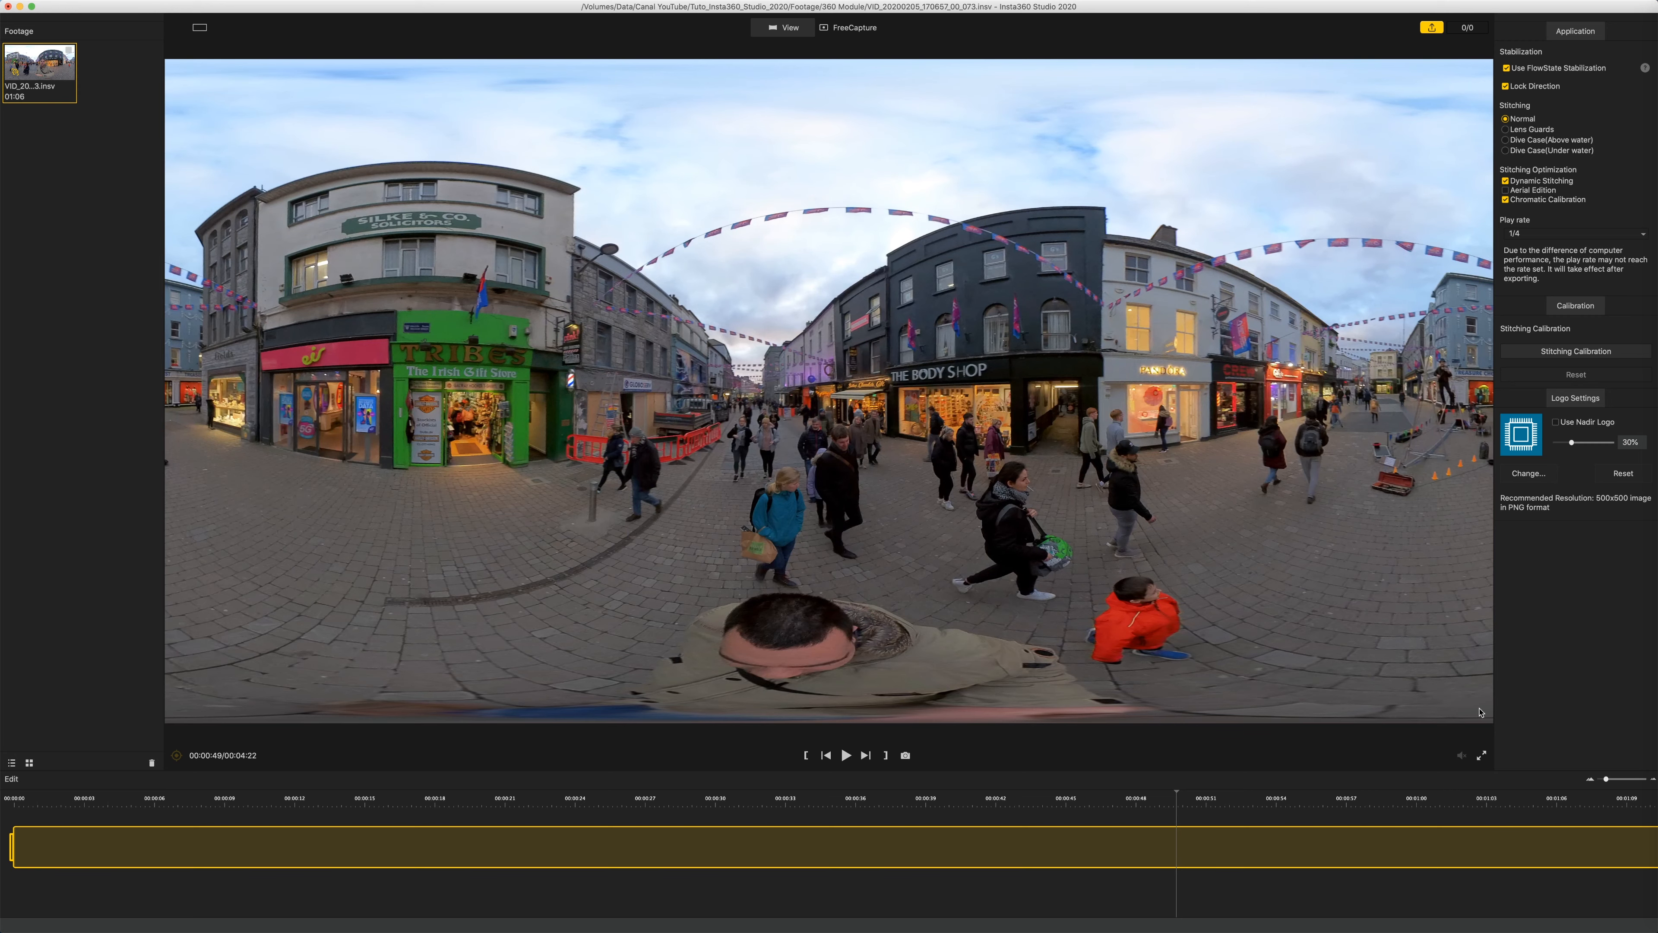
left_click(1567, 233)
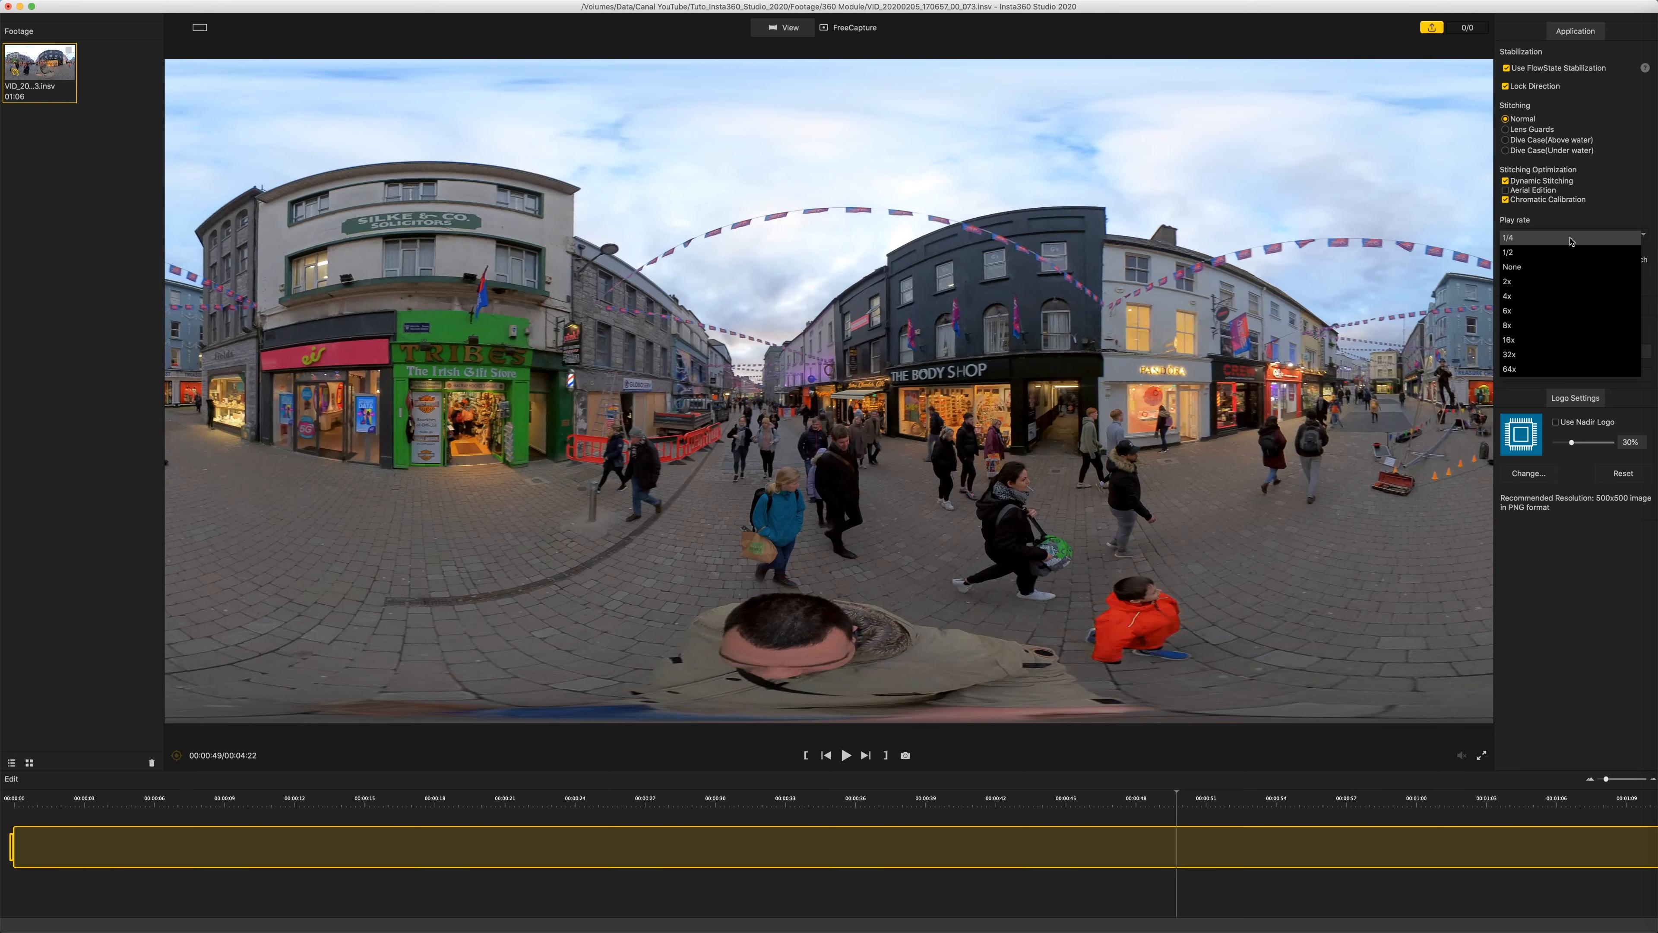
left_click(1553, 267)
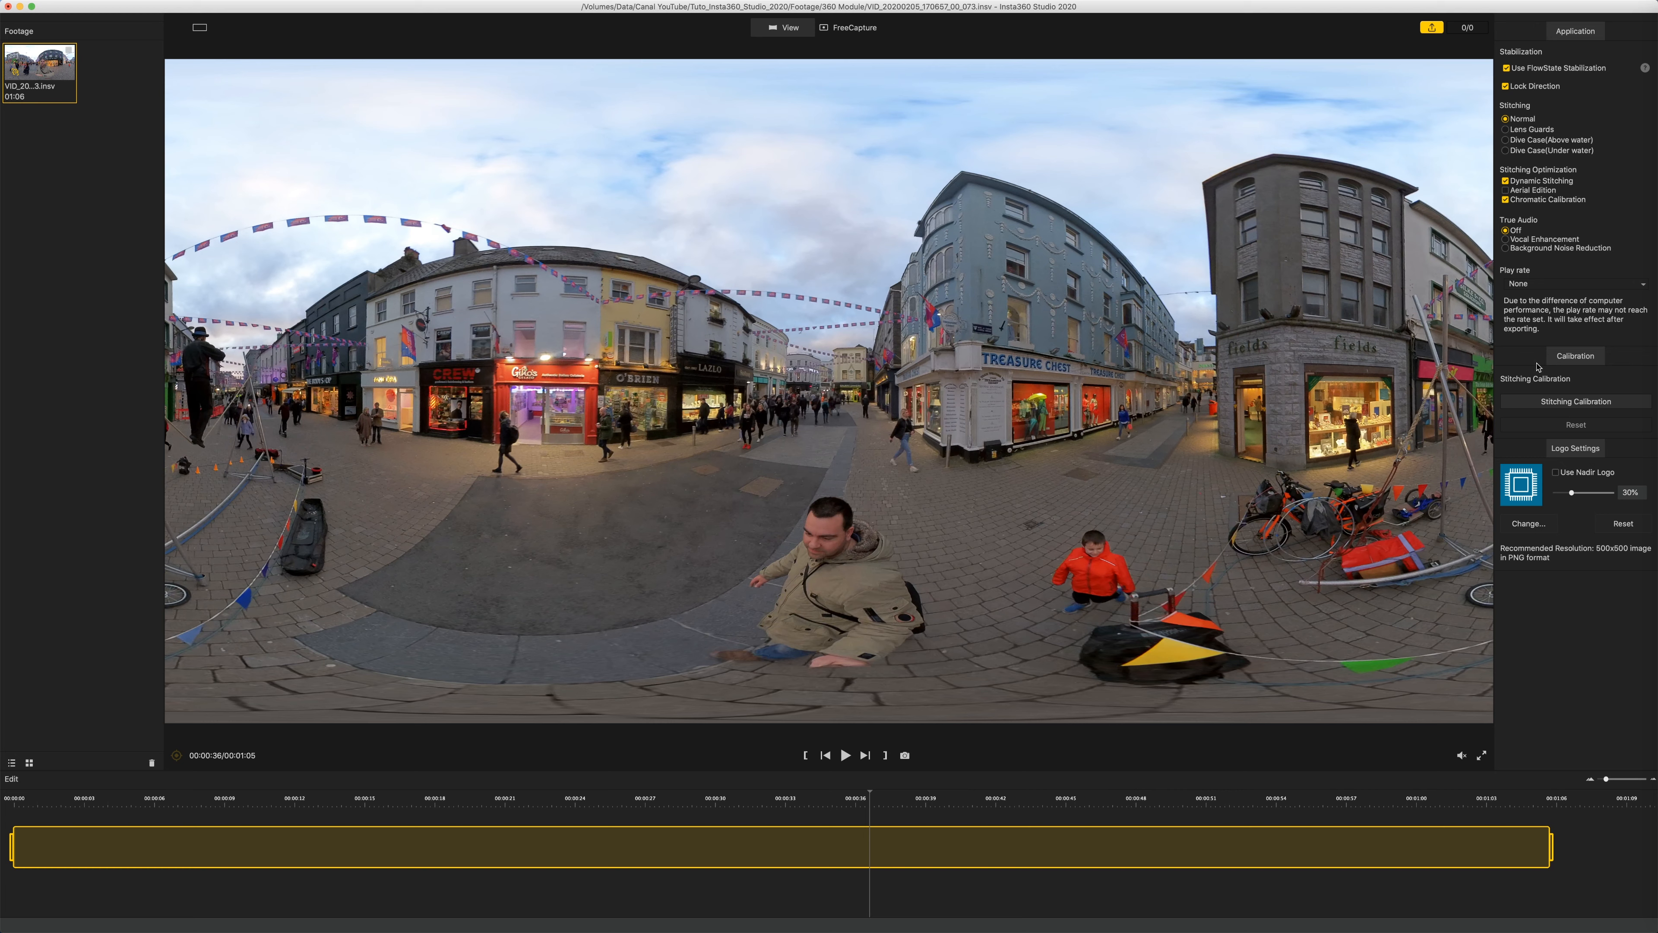
Run the stitching calibration on the current frame of the clip.
left_click(1568, 358)
left_click(1568, 357)
left_click(1588, 404)
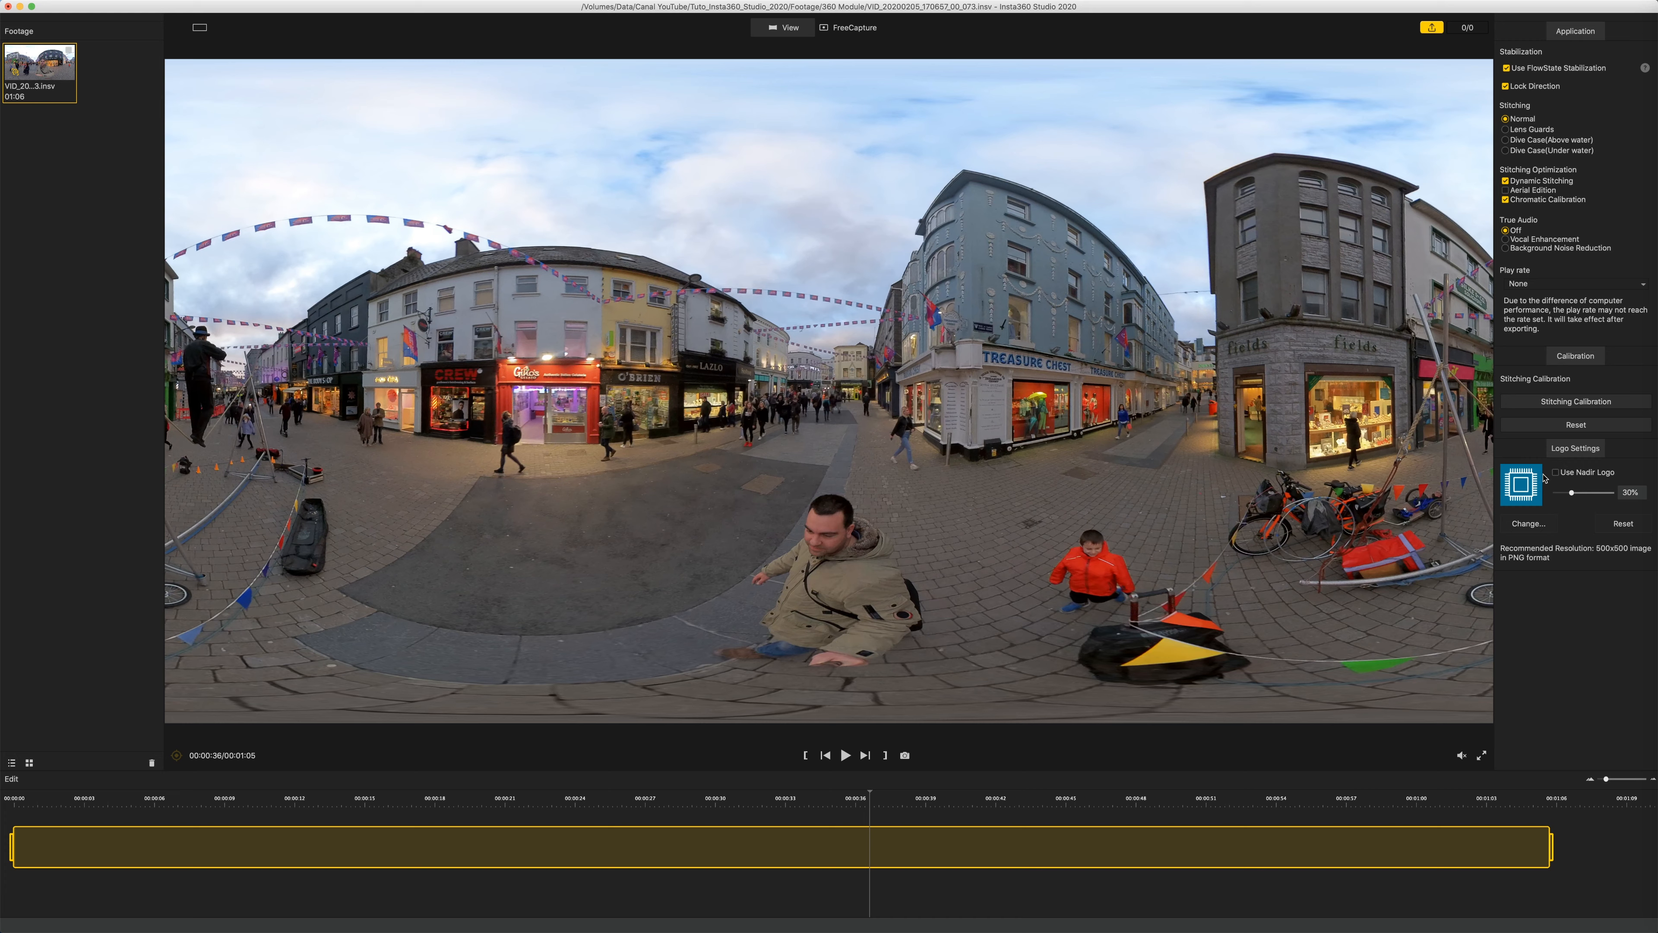
Enable the nadir logo, set its size to 28%, and reset the logo image to the default.
left_click(1556, 472)
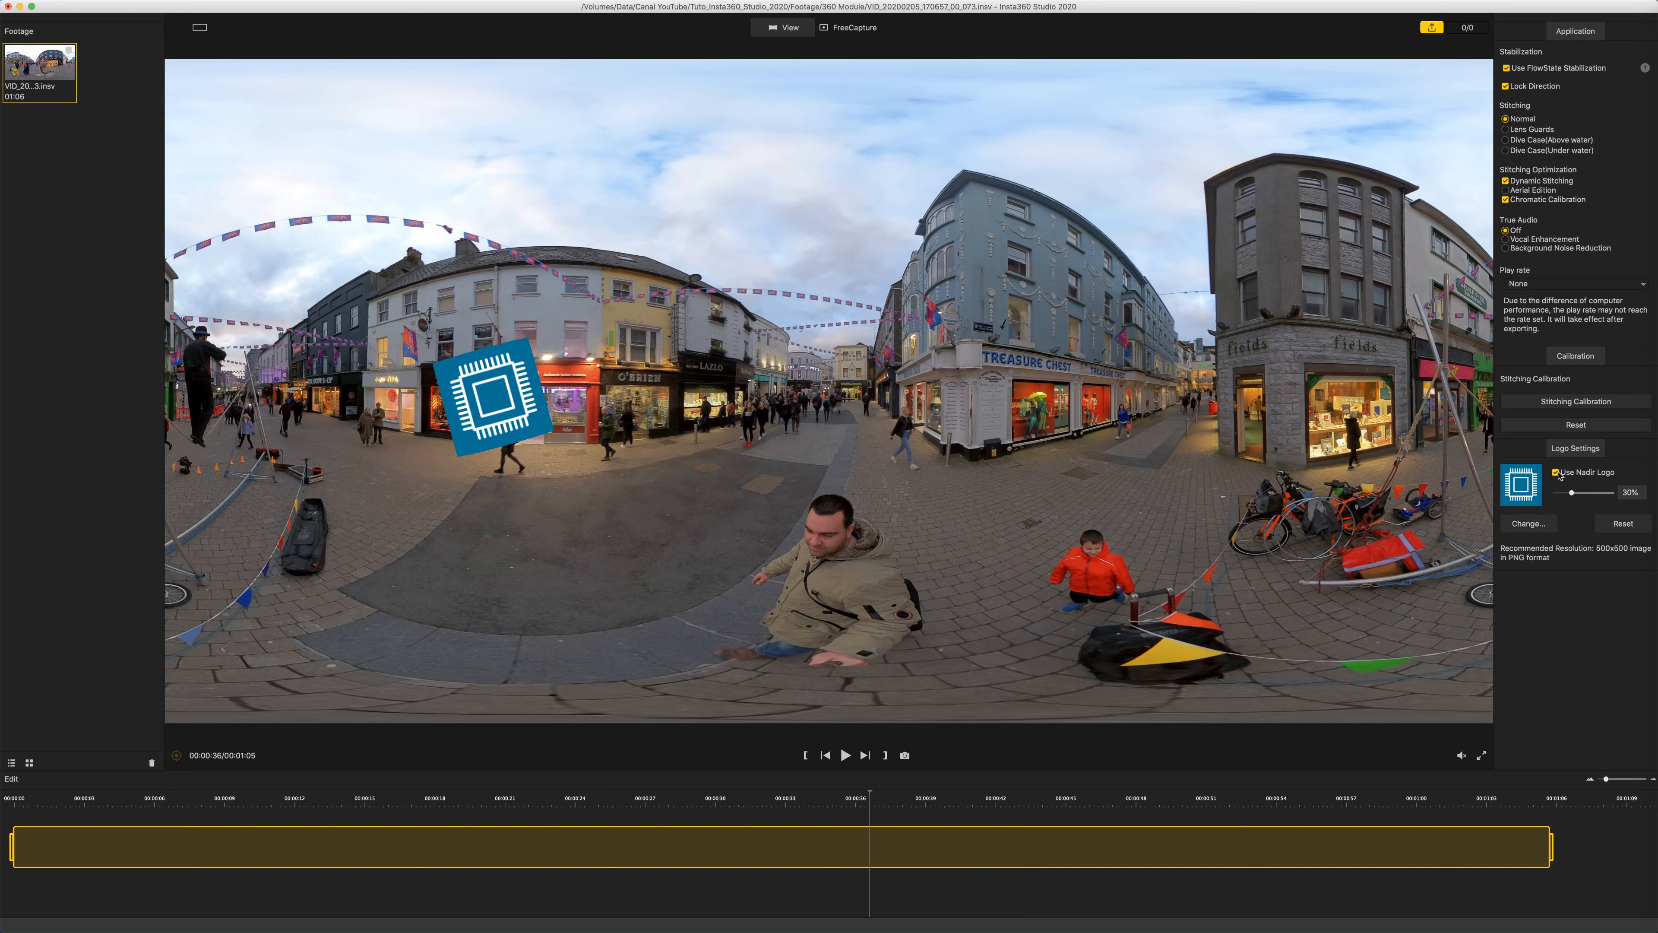
mouse_move(1571, 493)
left_mouse_down()
mouse_move(1599, 493)
mouse_move(1571, 492)
left_mouse_up()
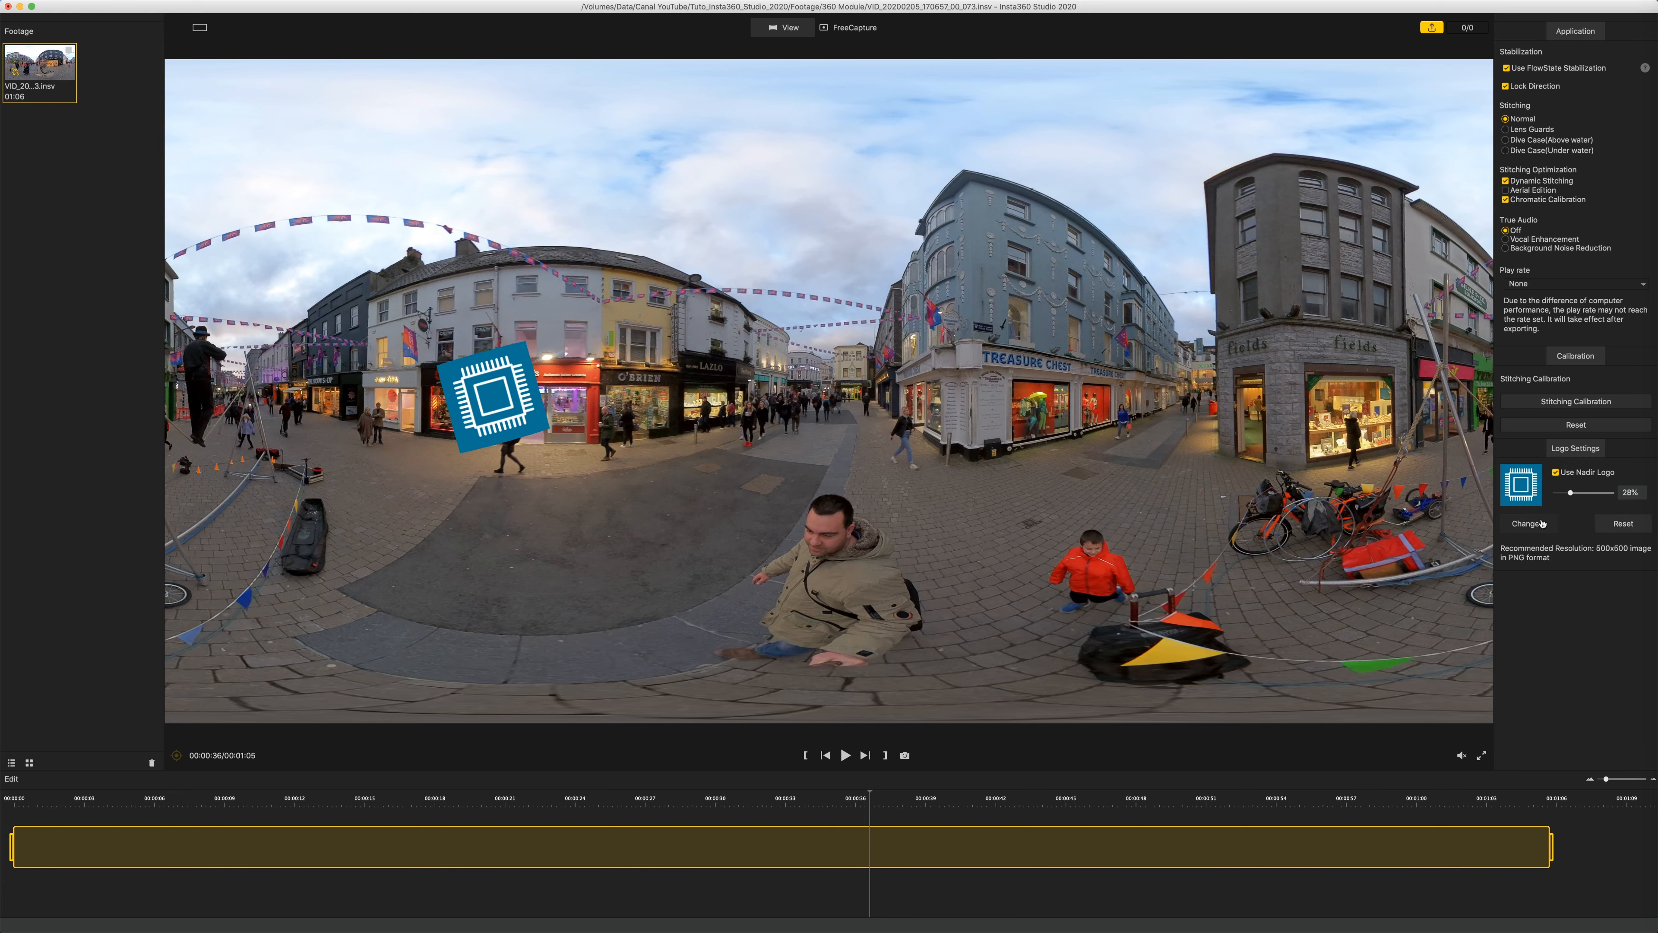
left_click(1620, 522)
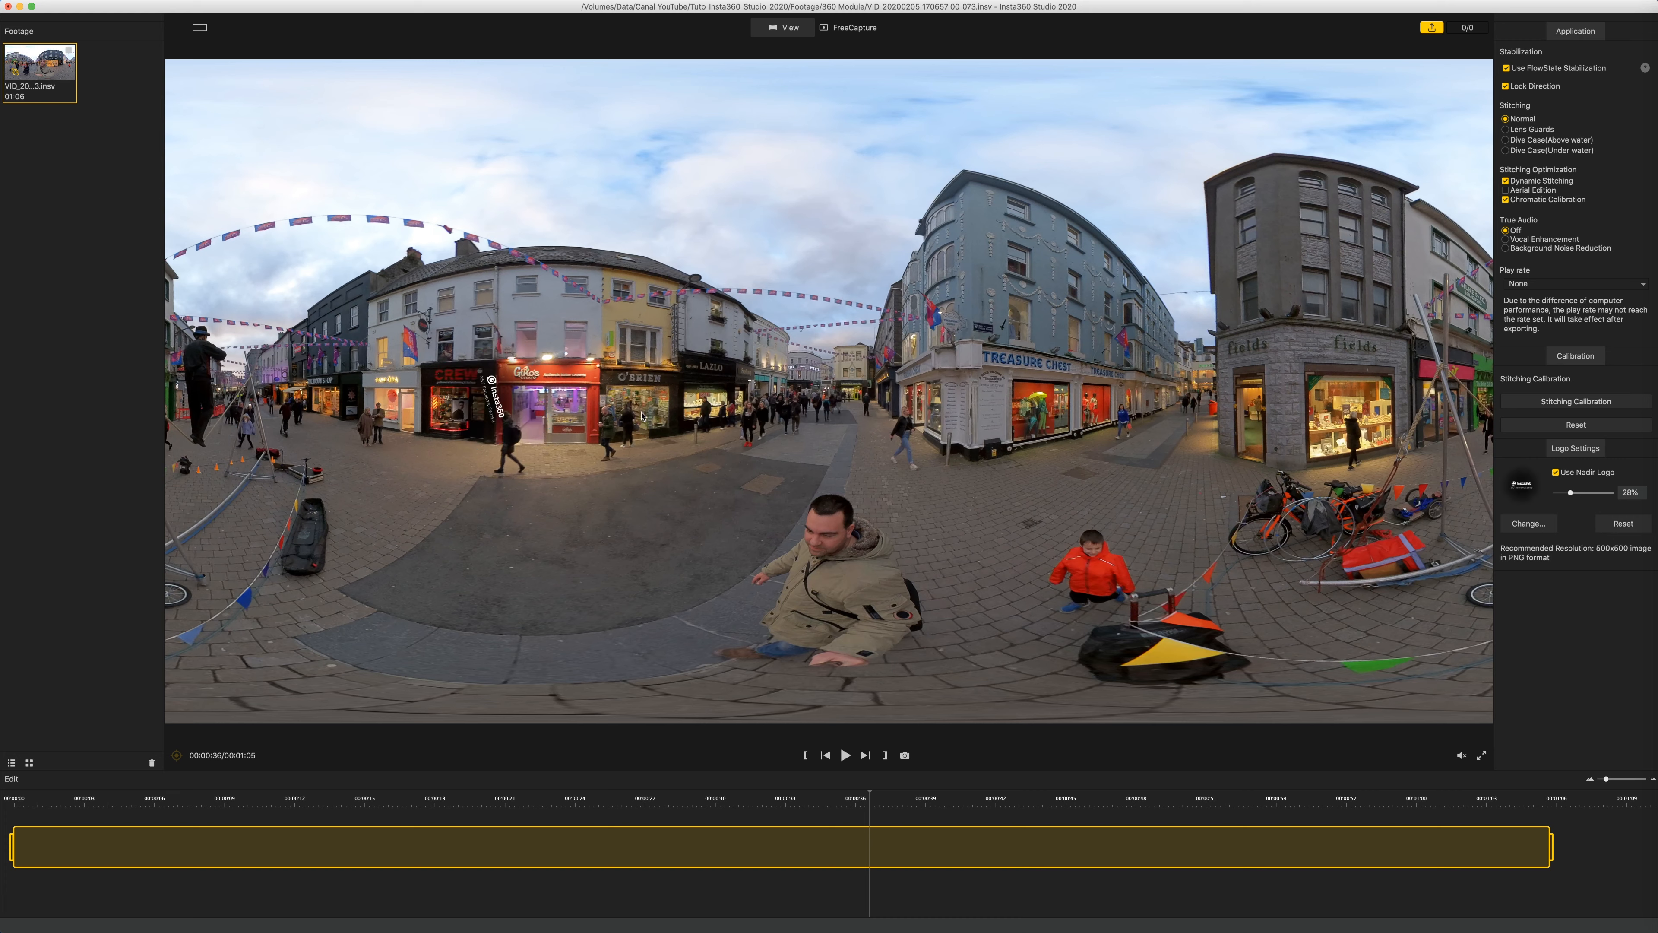
Try the default nadir logo at 95%, reduce its size to 18%, and turn the logo off.
left_click_drag(1570, 493, 1600, 493)
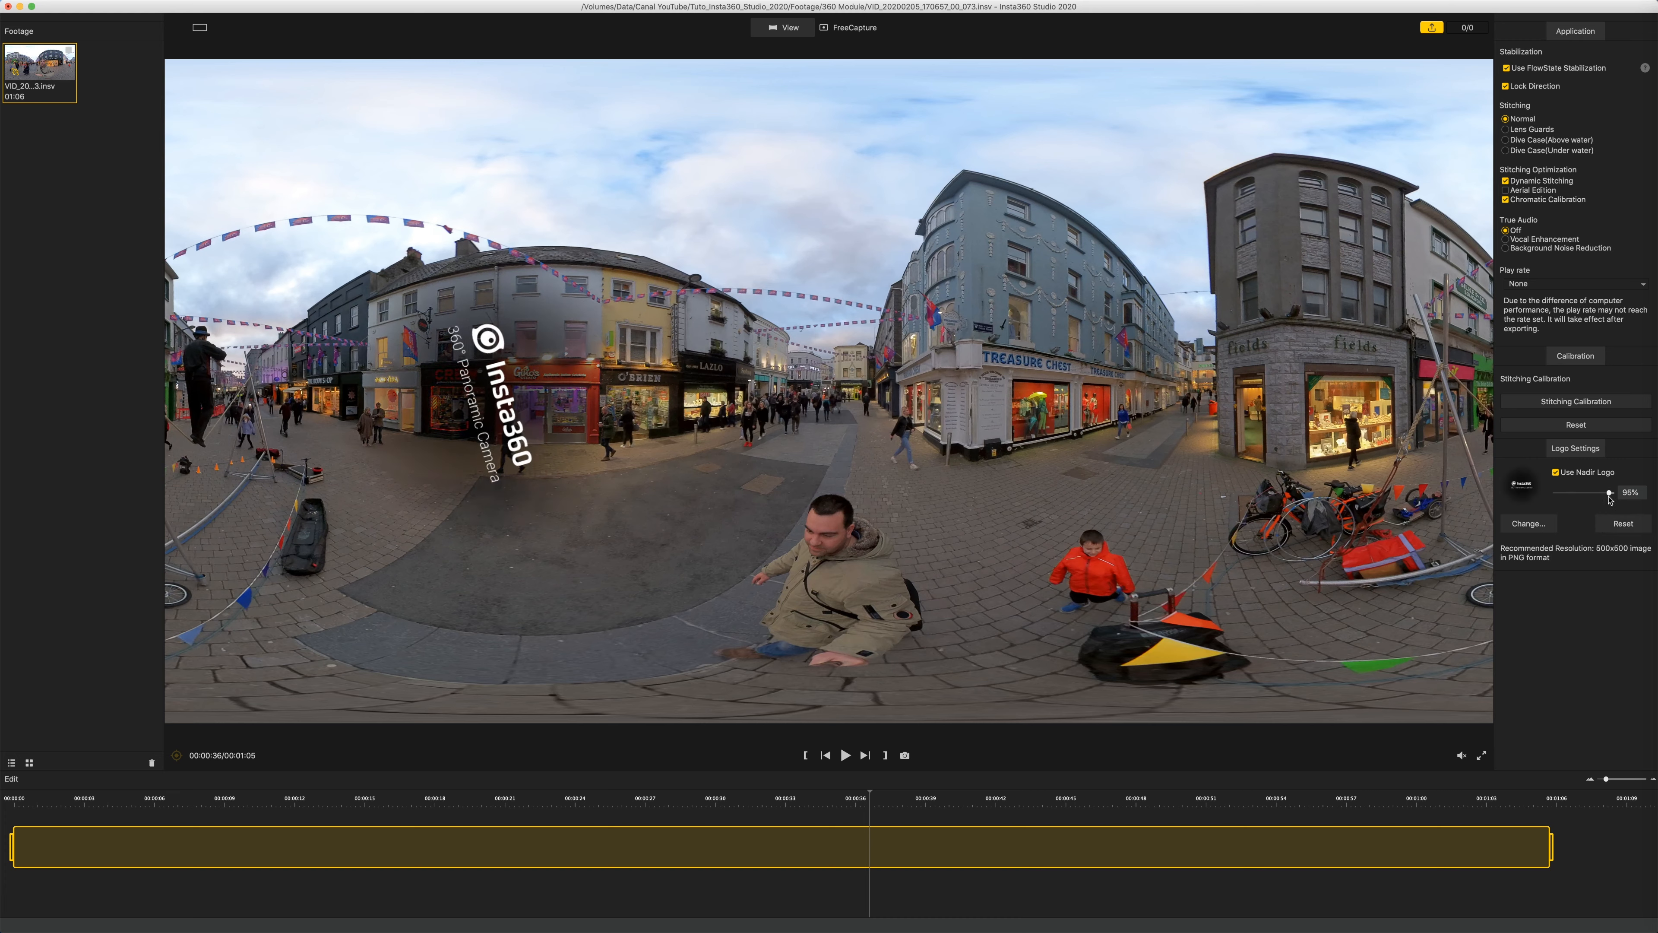
left_click(1565, 492)
left_click(1556, 473)
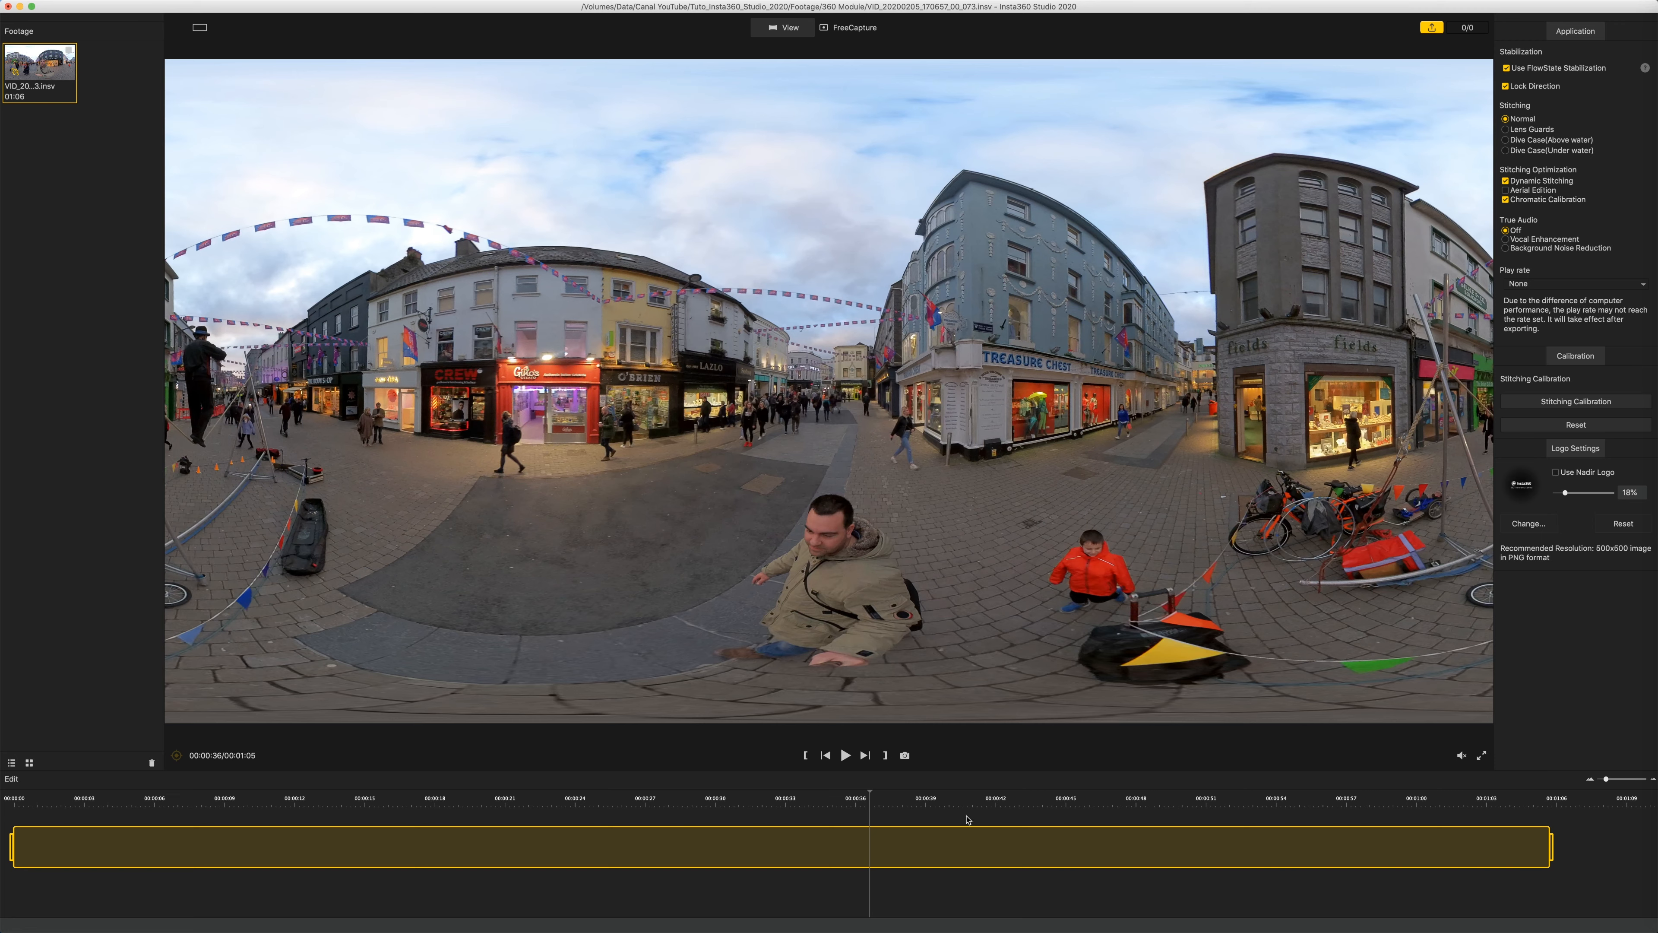
Trim the clip to run from the playhead at 00:00:31 to about 00:00:35.
left_click_drag(870, 792, 745, 790)
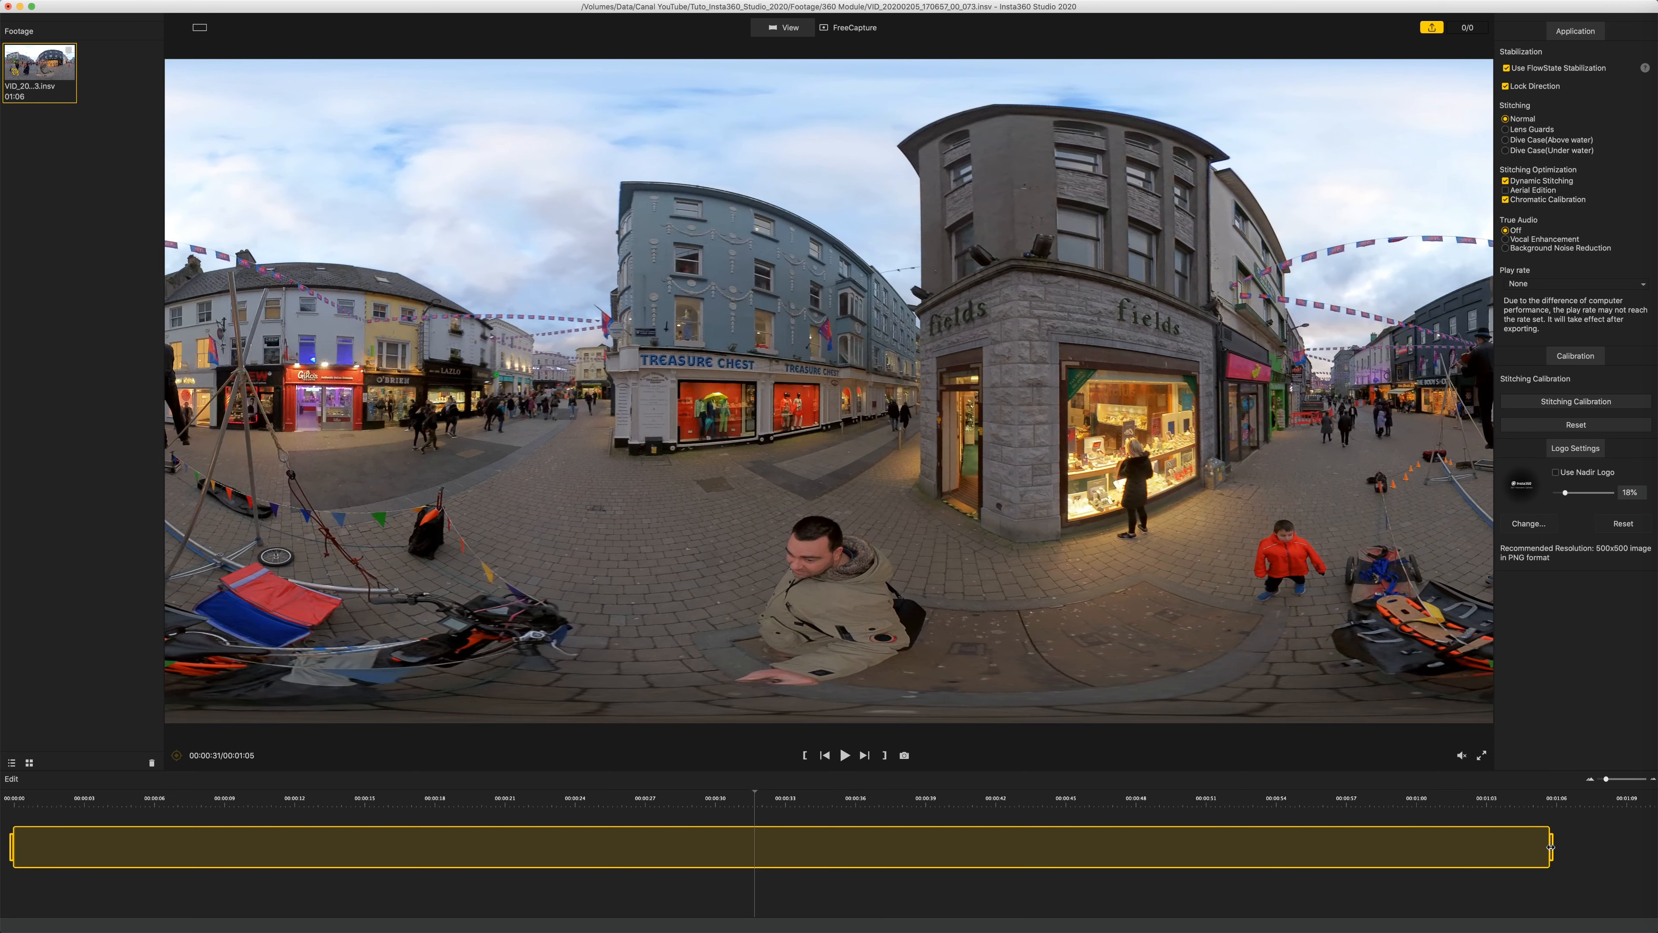
left_click_drag(1551, 849, 840, 856)
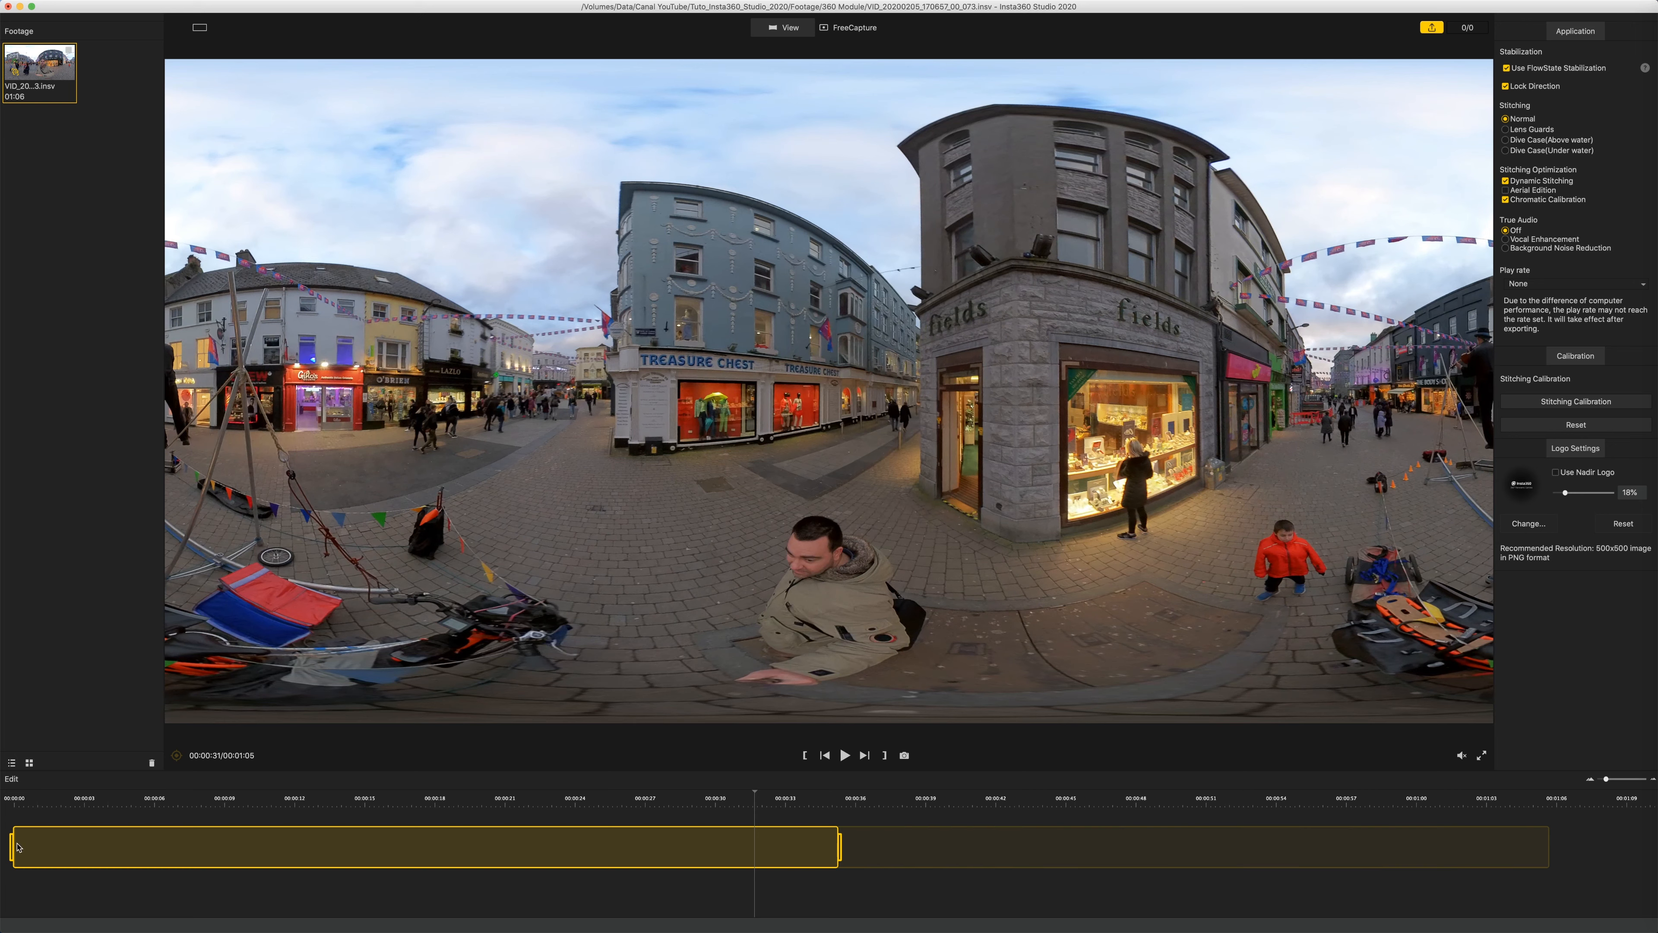
left_click_drag(9, 845, 777, 850)
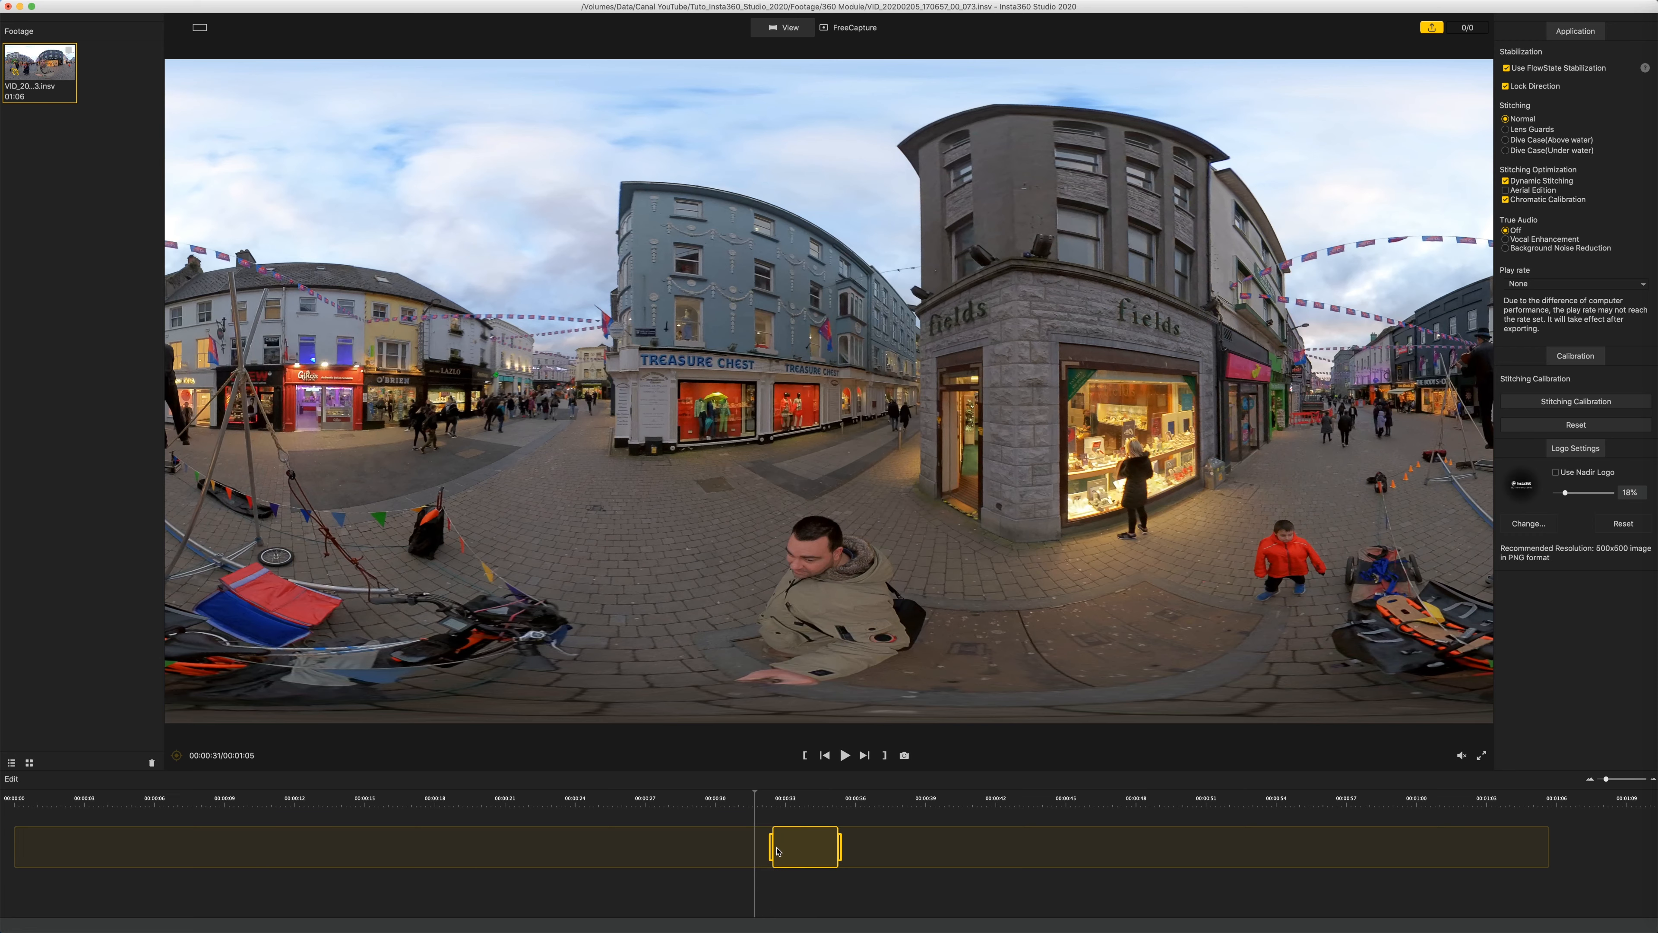
left_click_drag(755, 795, 744, 795)
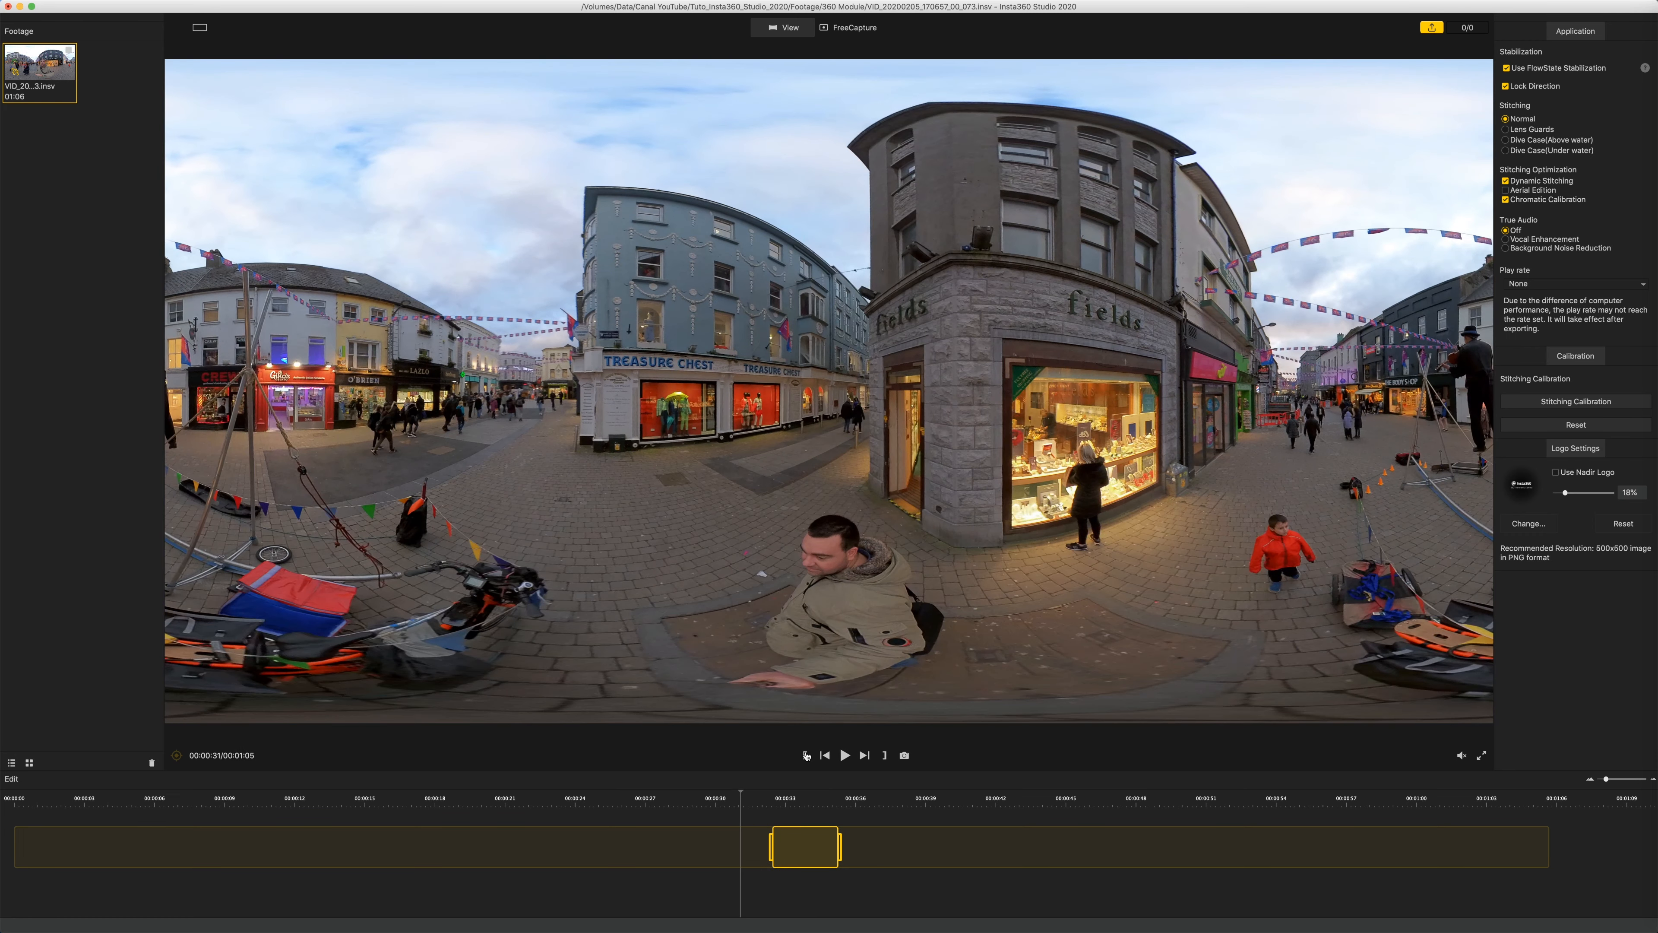
left_click(805, 755)
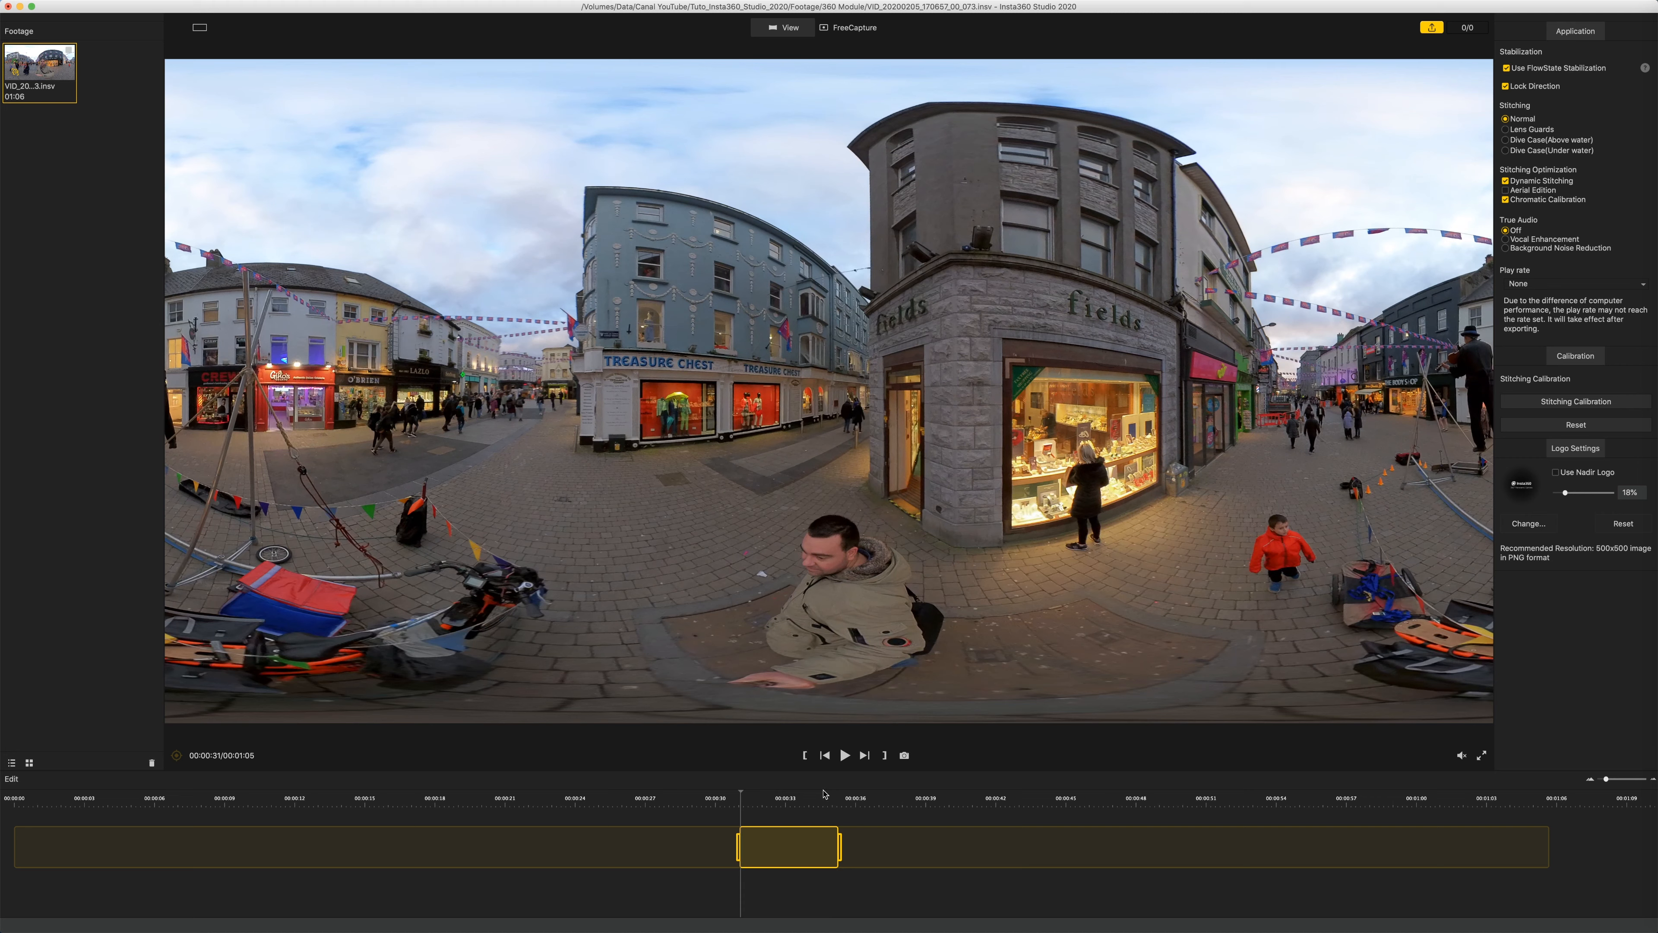
Open the save dialog for a screenshot of the current frame and cancel it.
left_click(907, 758)
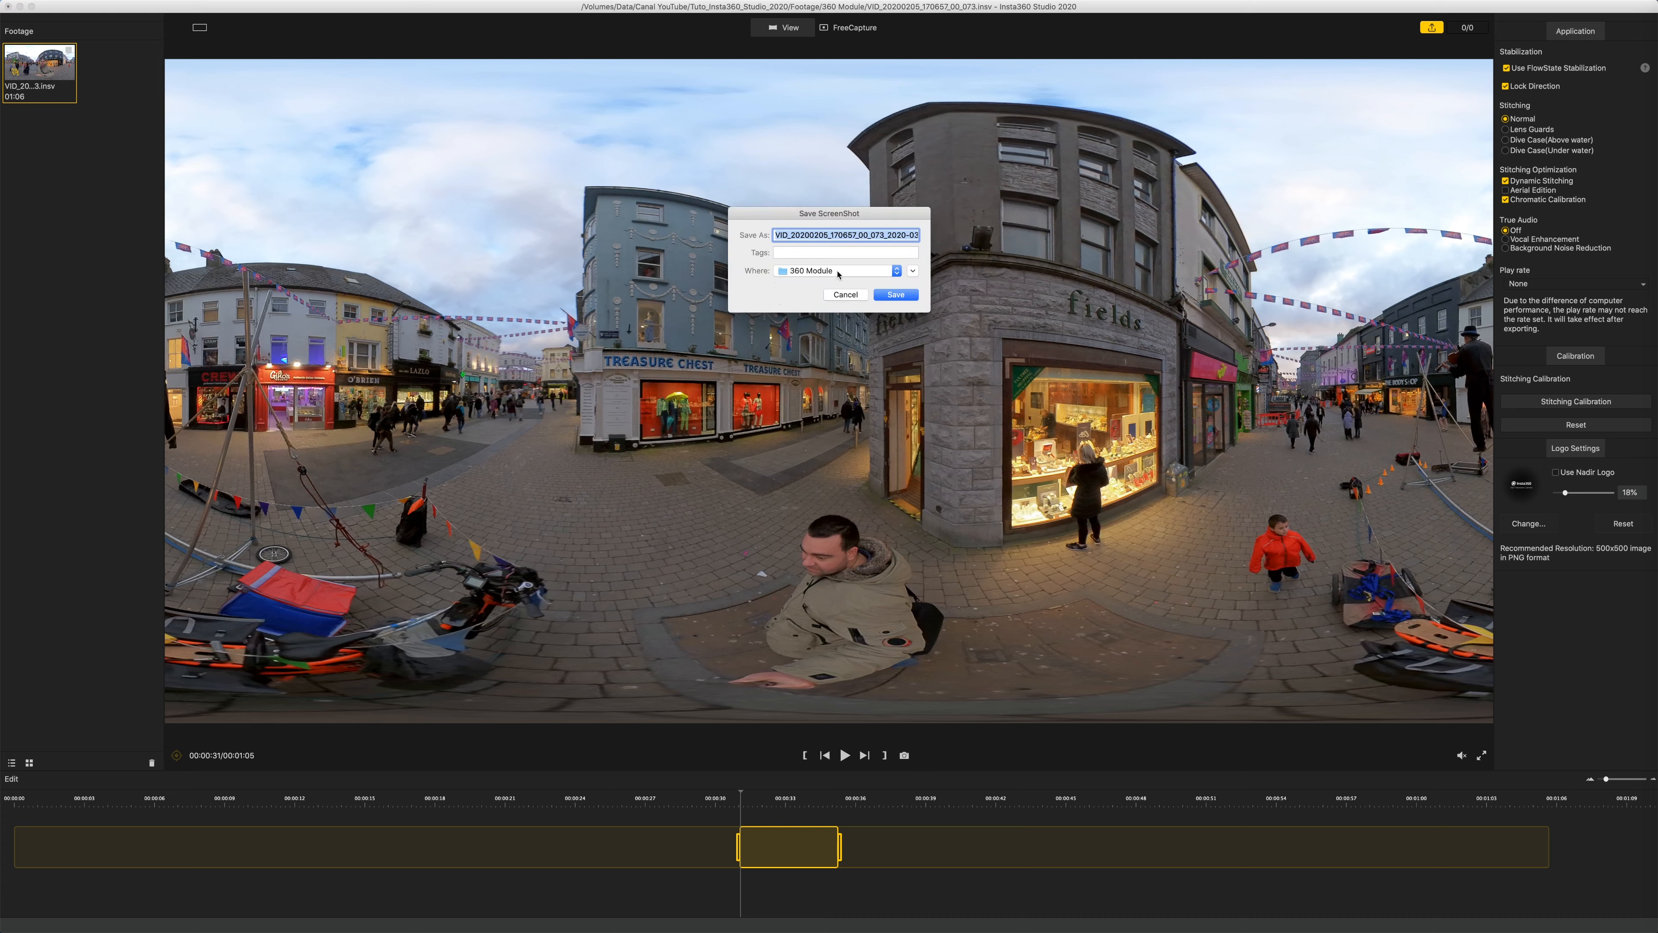
left_click(858, 299)
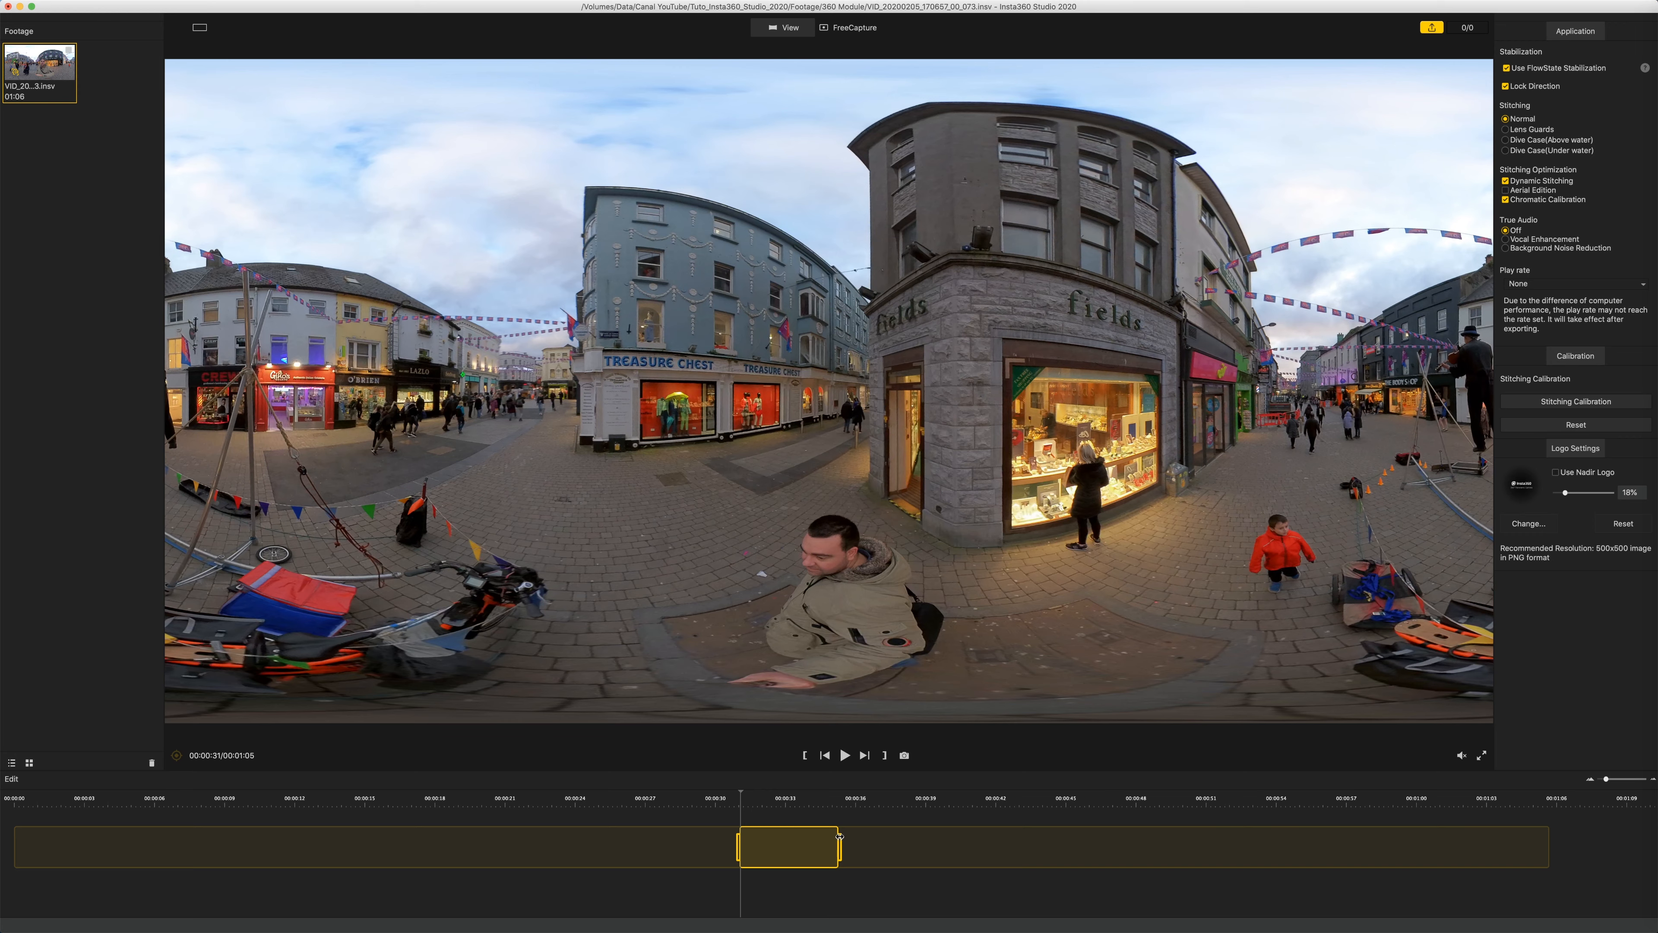
Shorten the clip so it ends at about 00:00:33, start the export, and save the changes.
left_click_drag(841, 834, 756, 835)
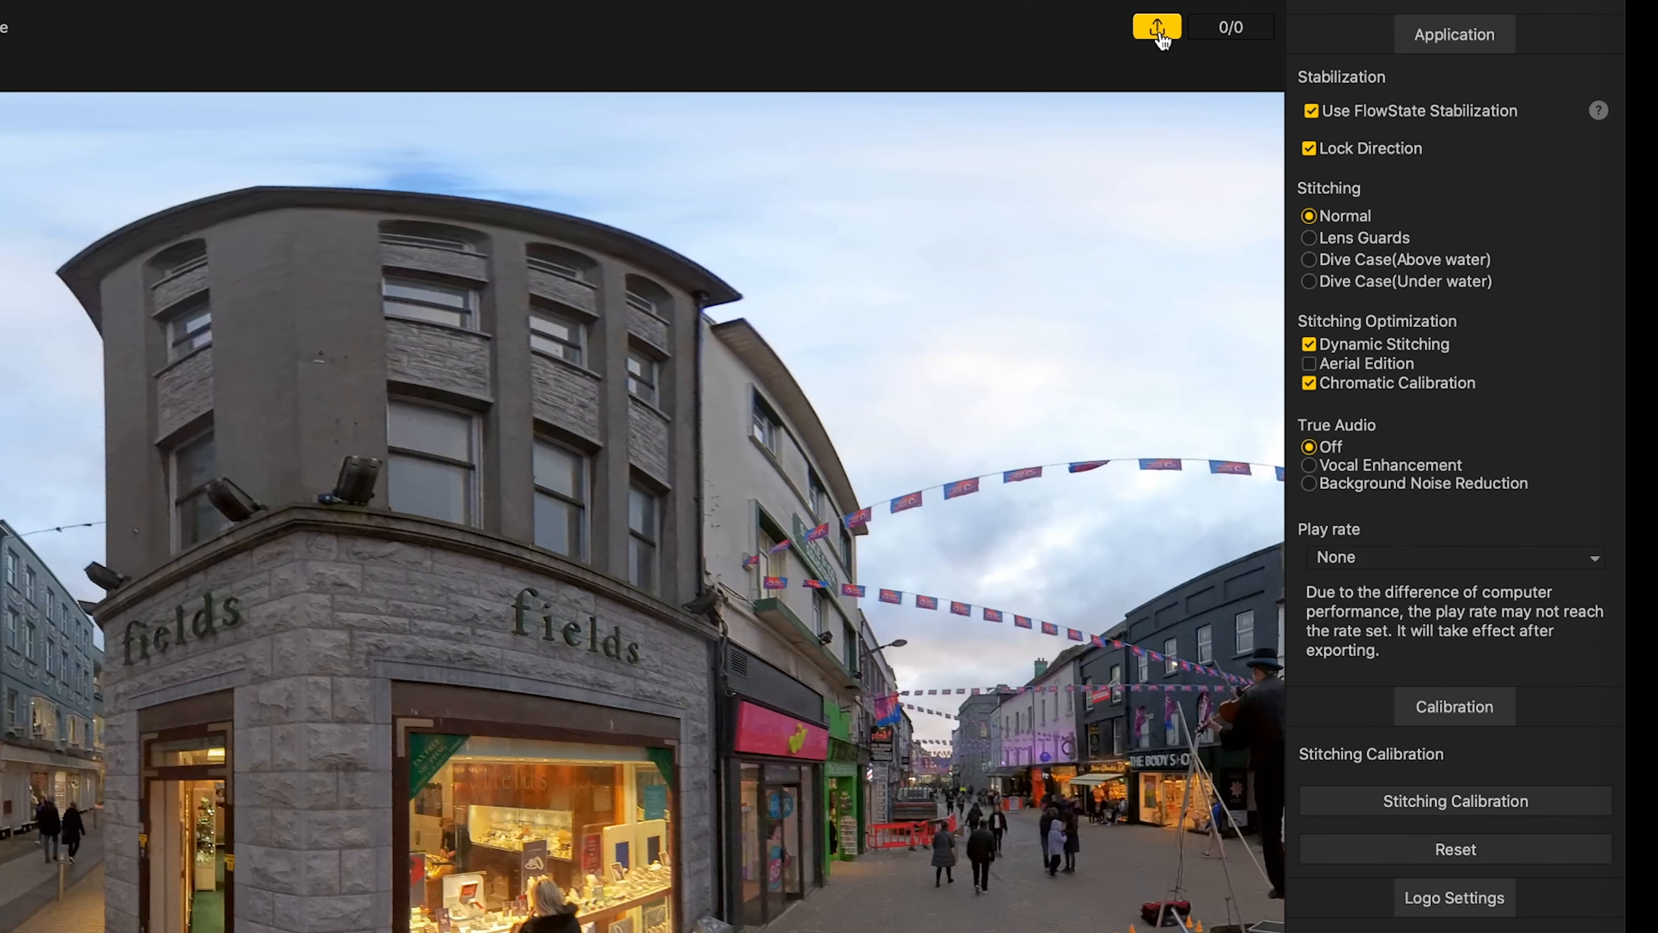
left_click(1157, 27)
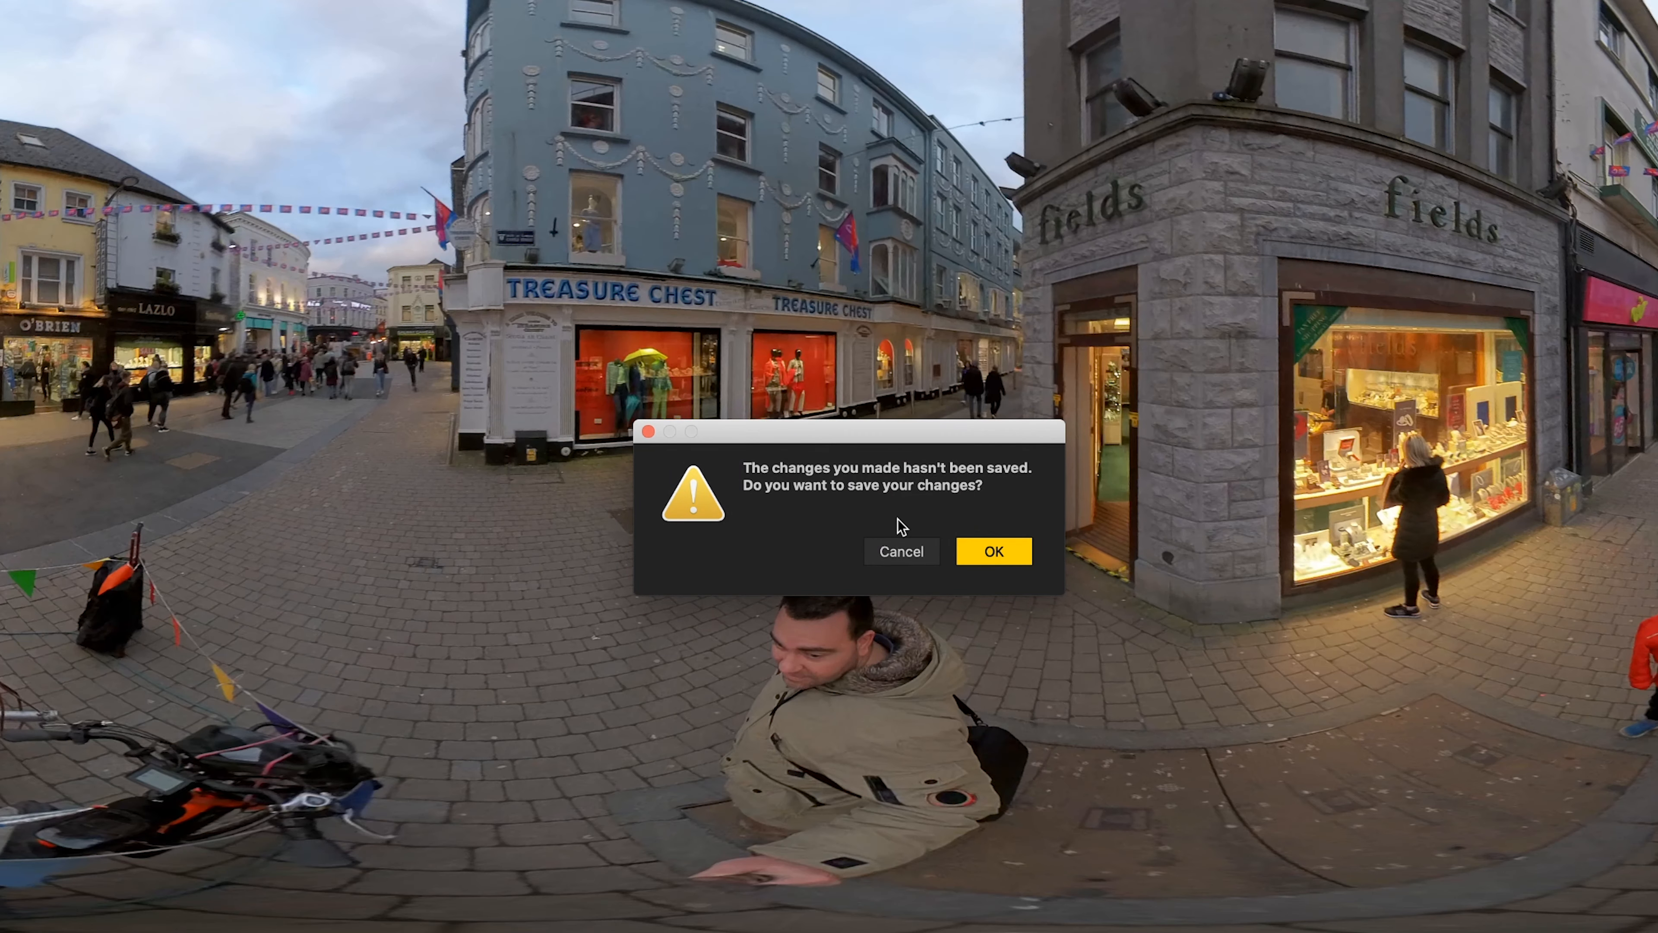
left_click(1003, 554)
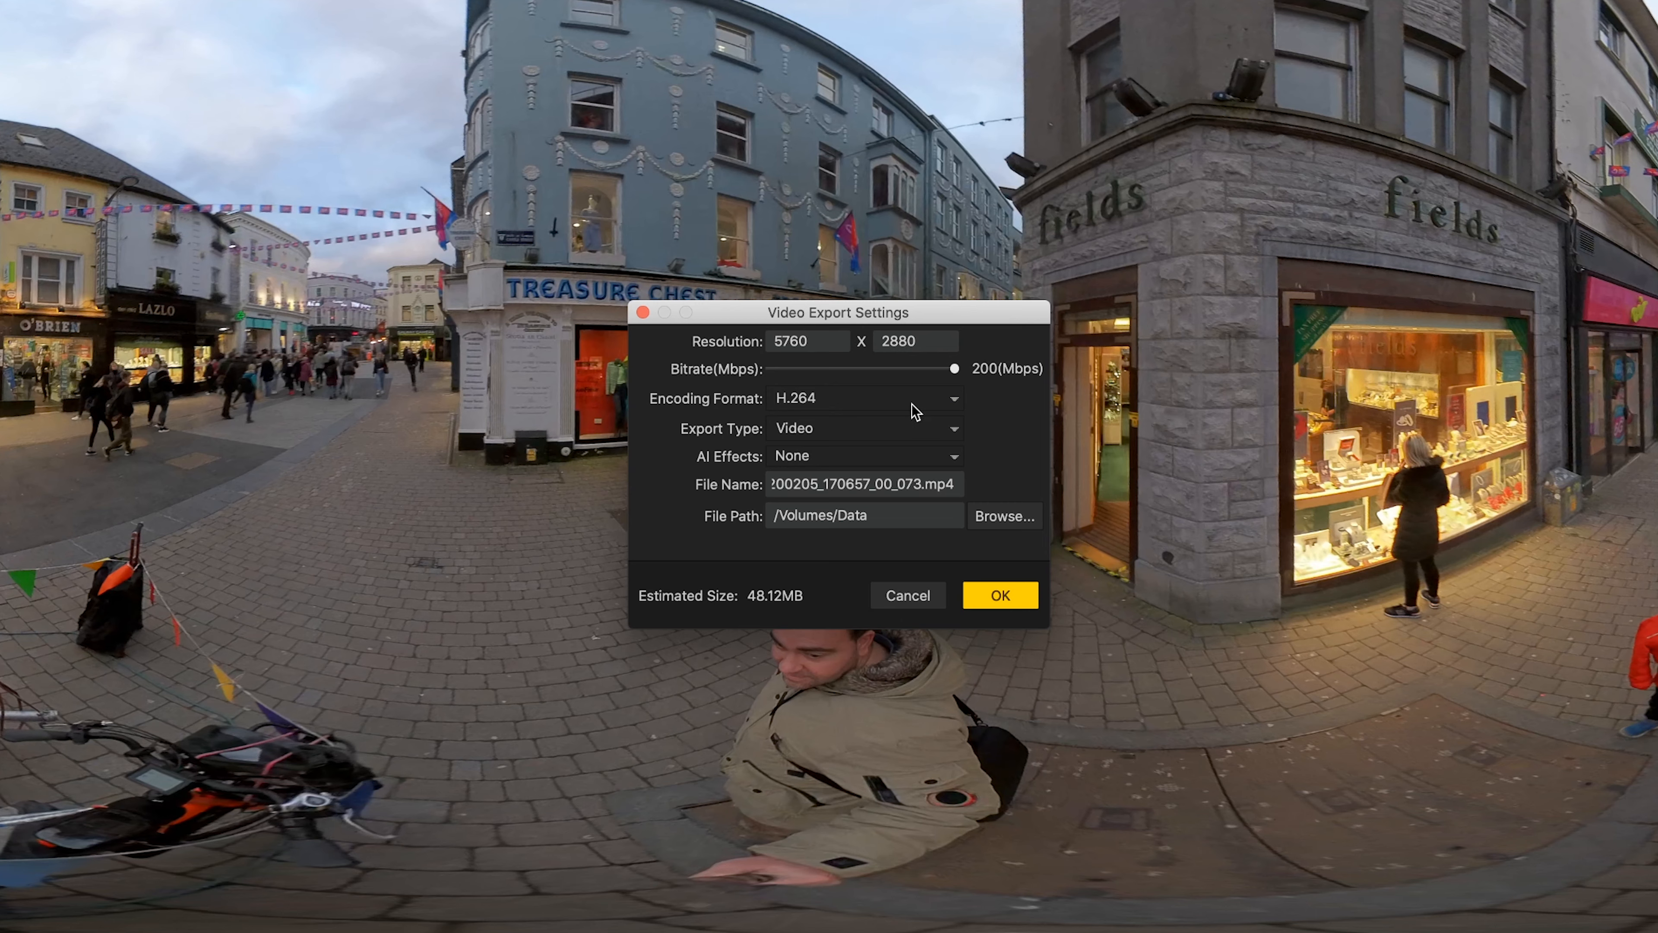
Set the export encoding to H.265 and the bitrate to 200 Mbps, and open the AI Effects choices.
left_click(952, 405)
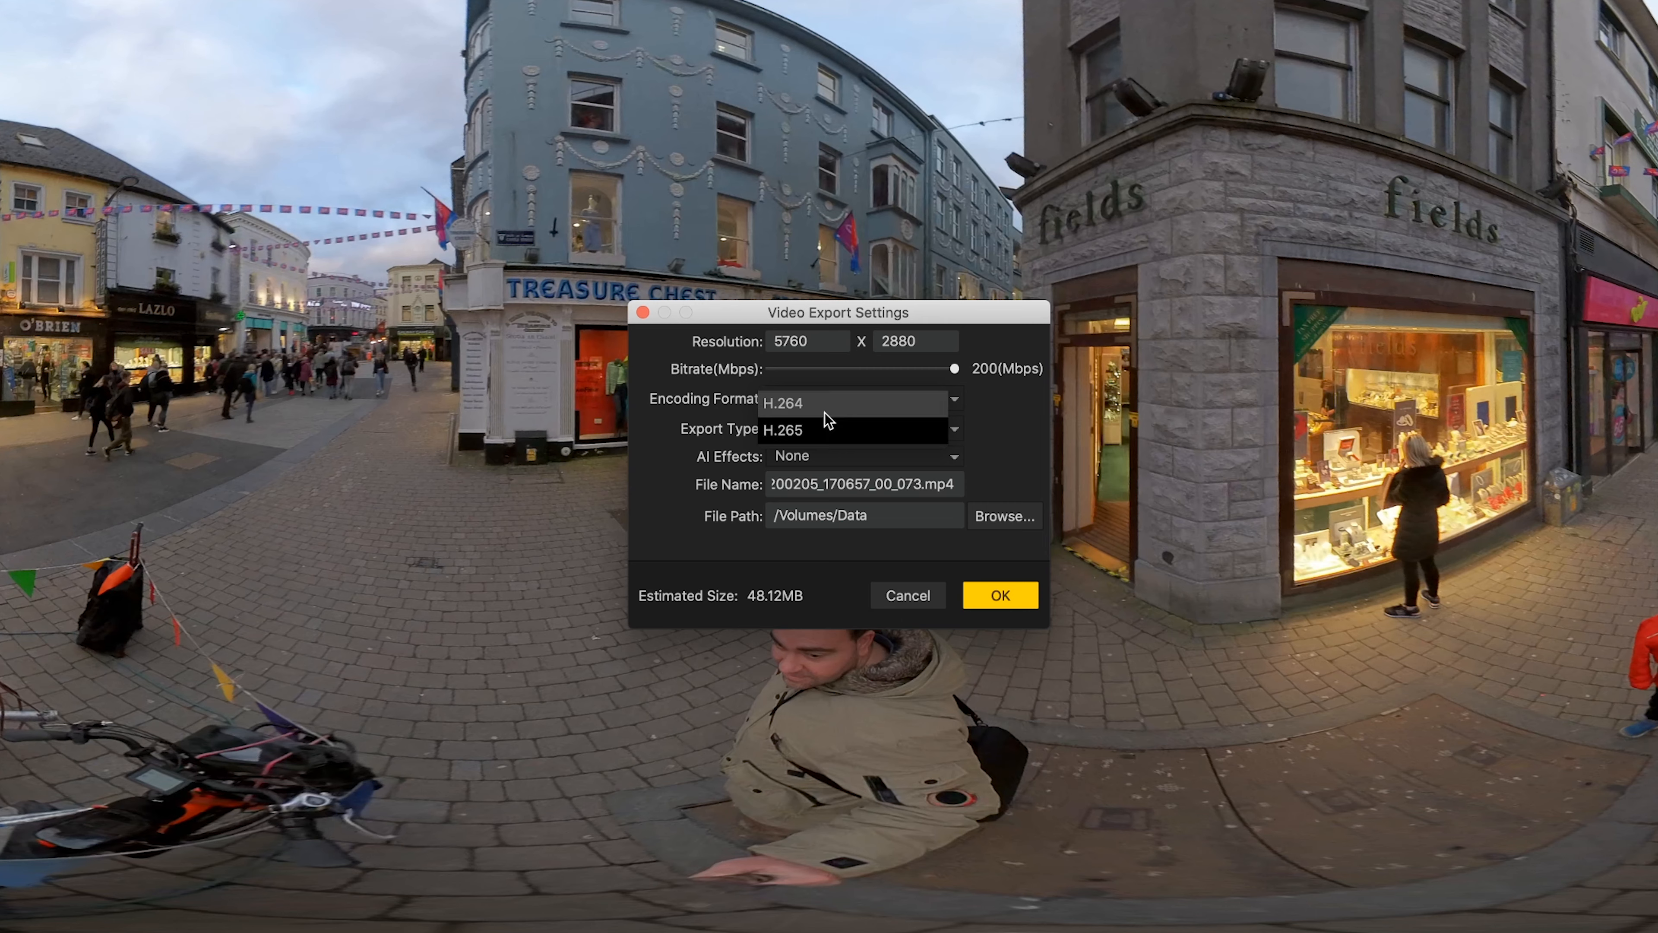
left_click(823, 431)
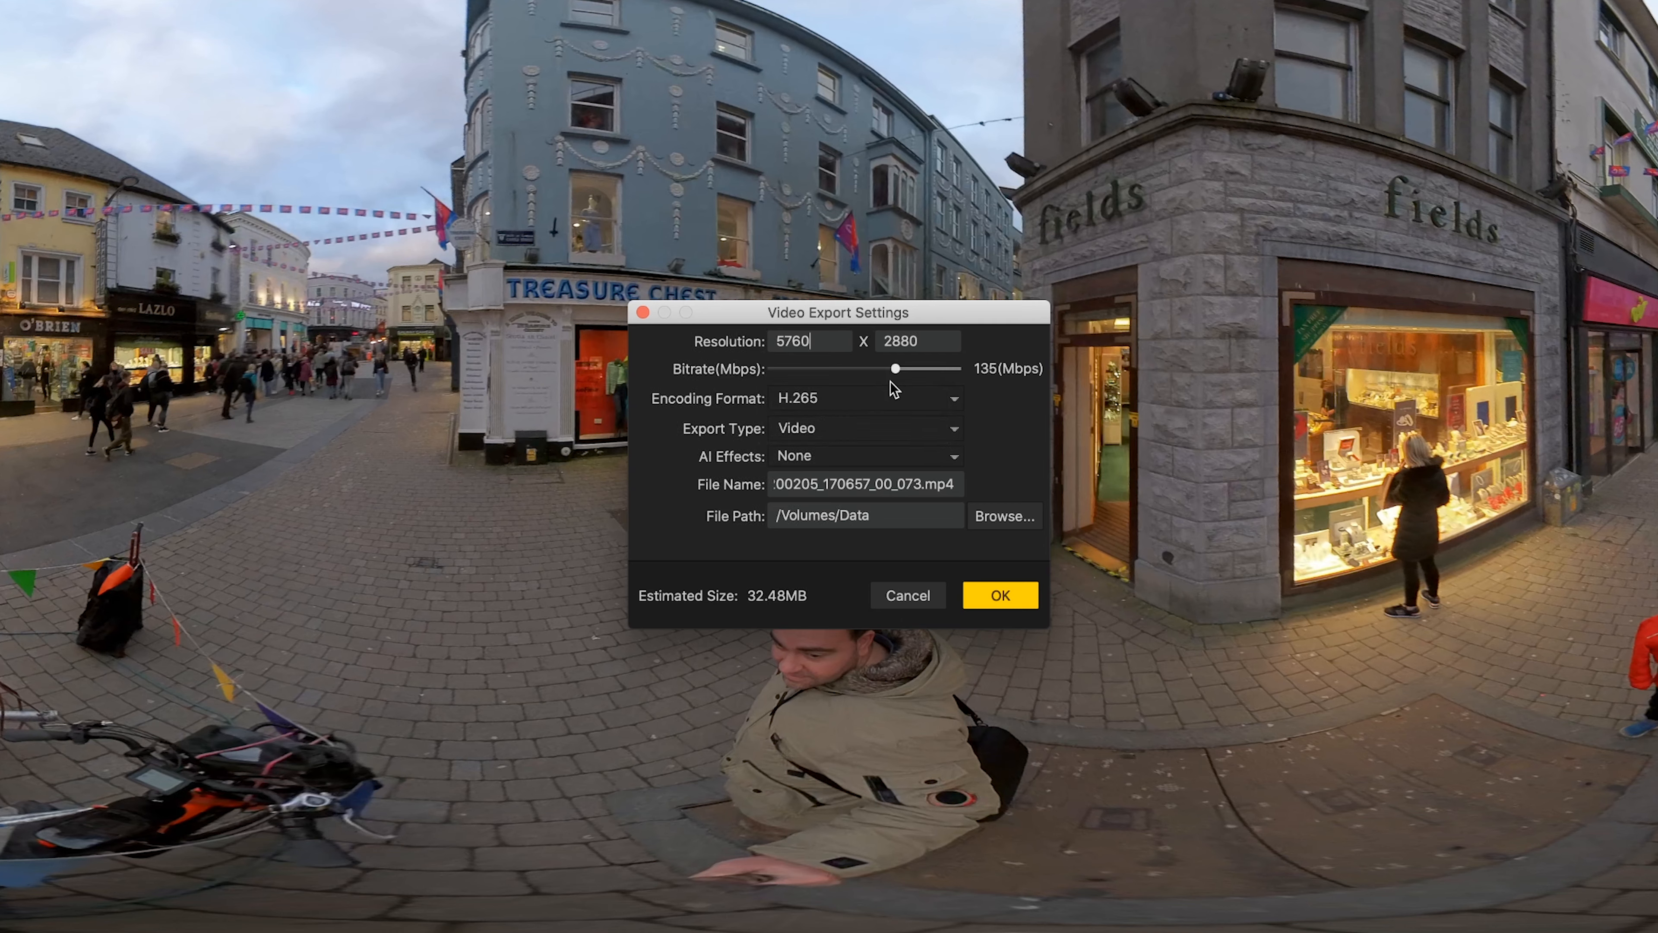
left_click_drag(896, 370, 1097, 382)
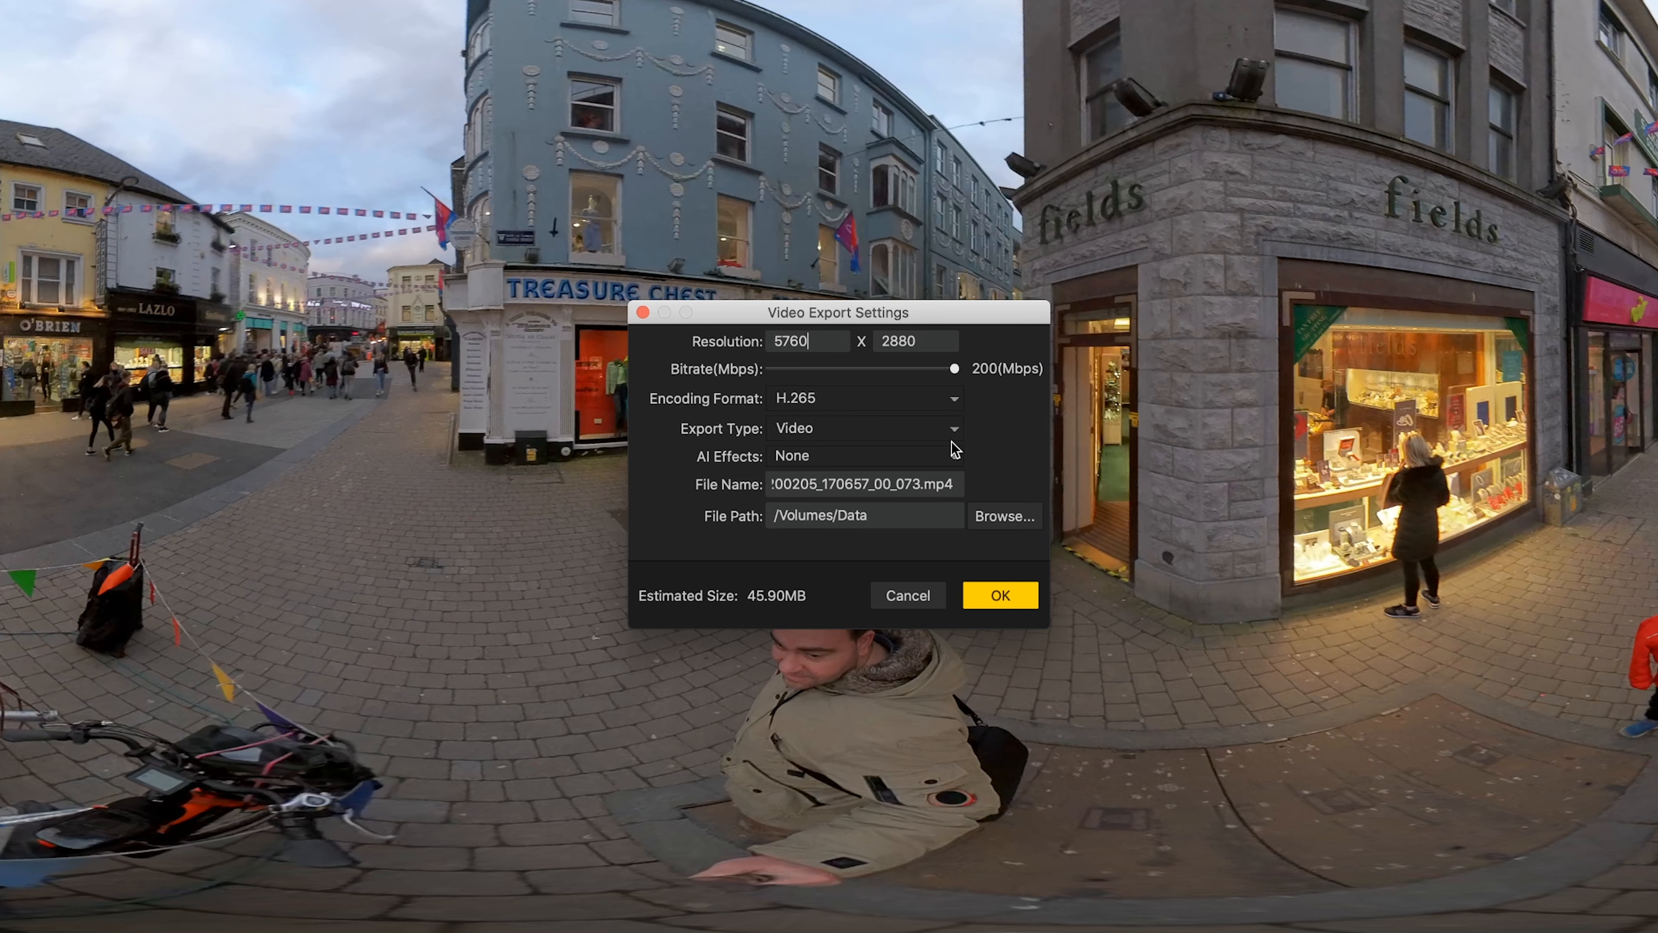
left_click(956, 460)
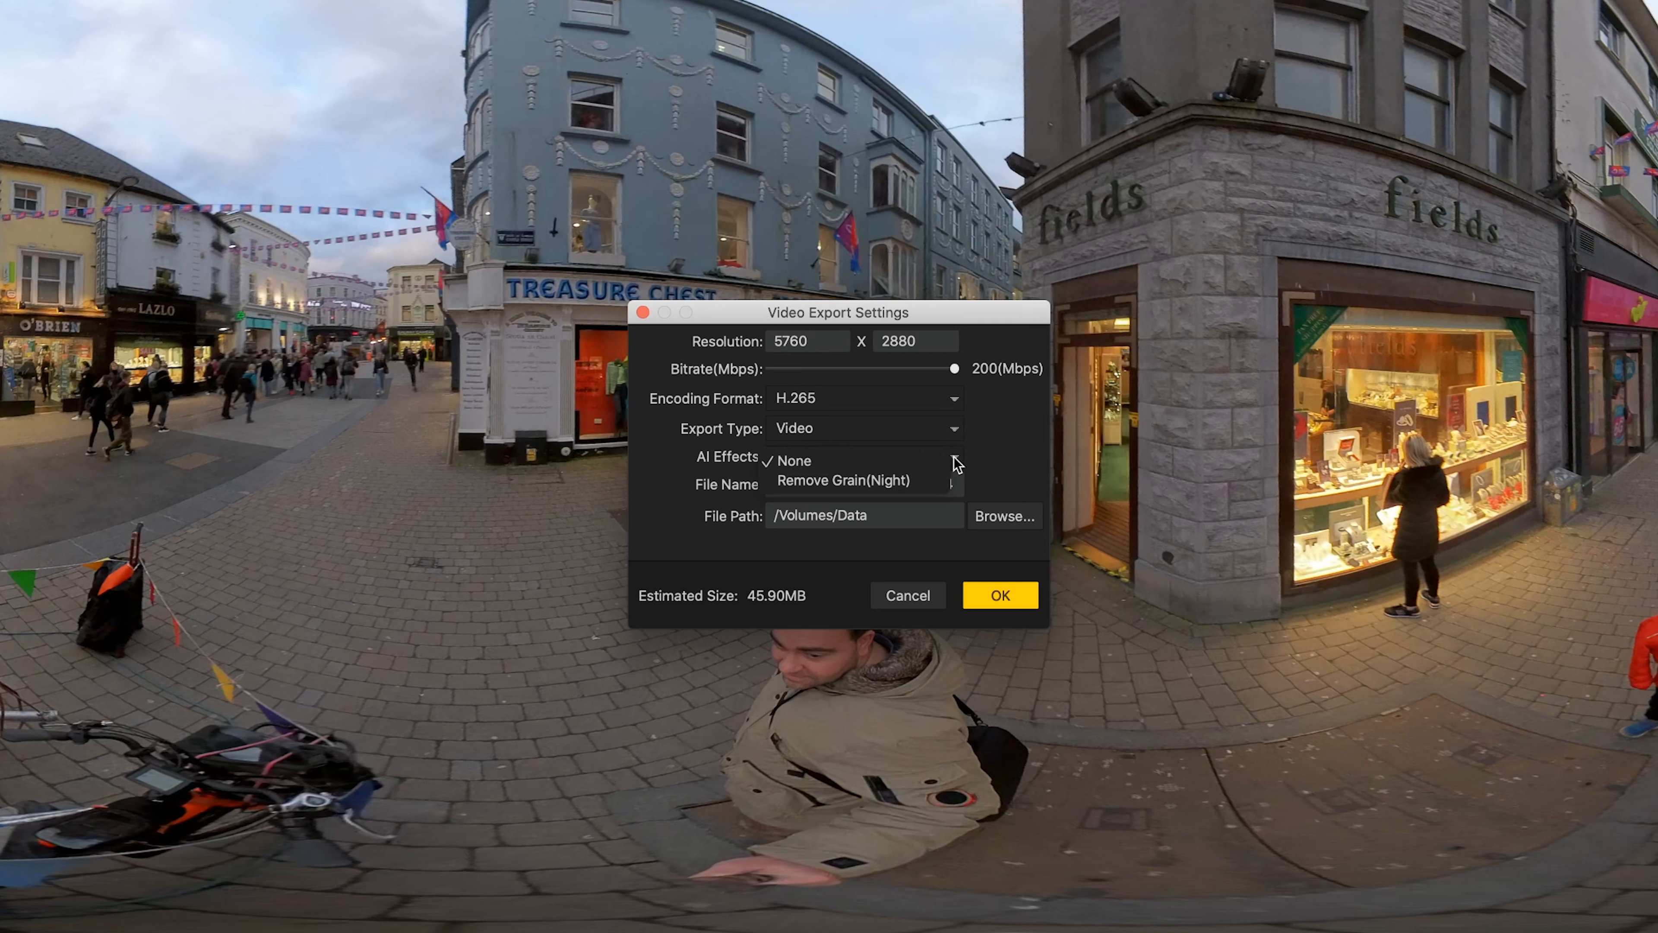
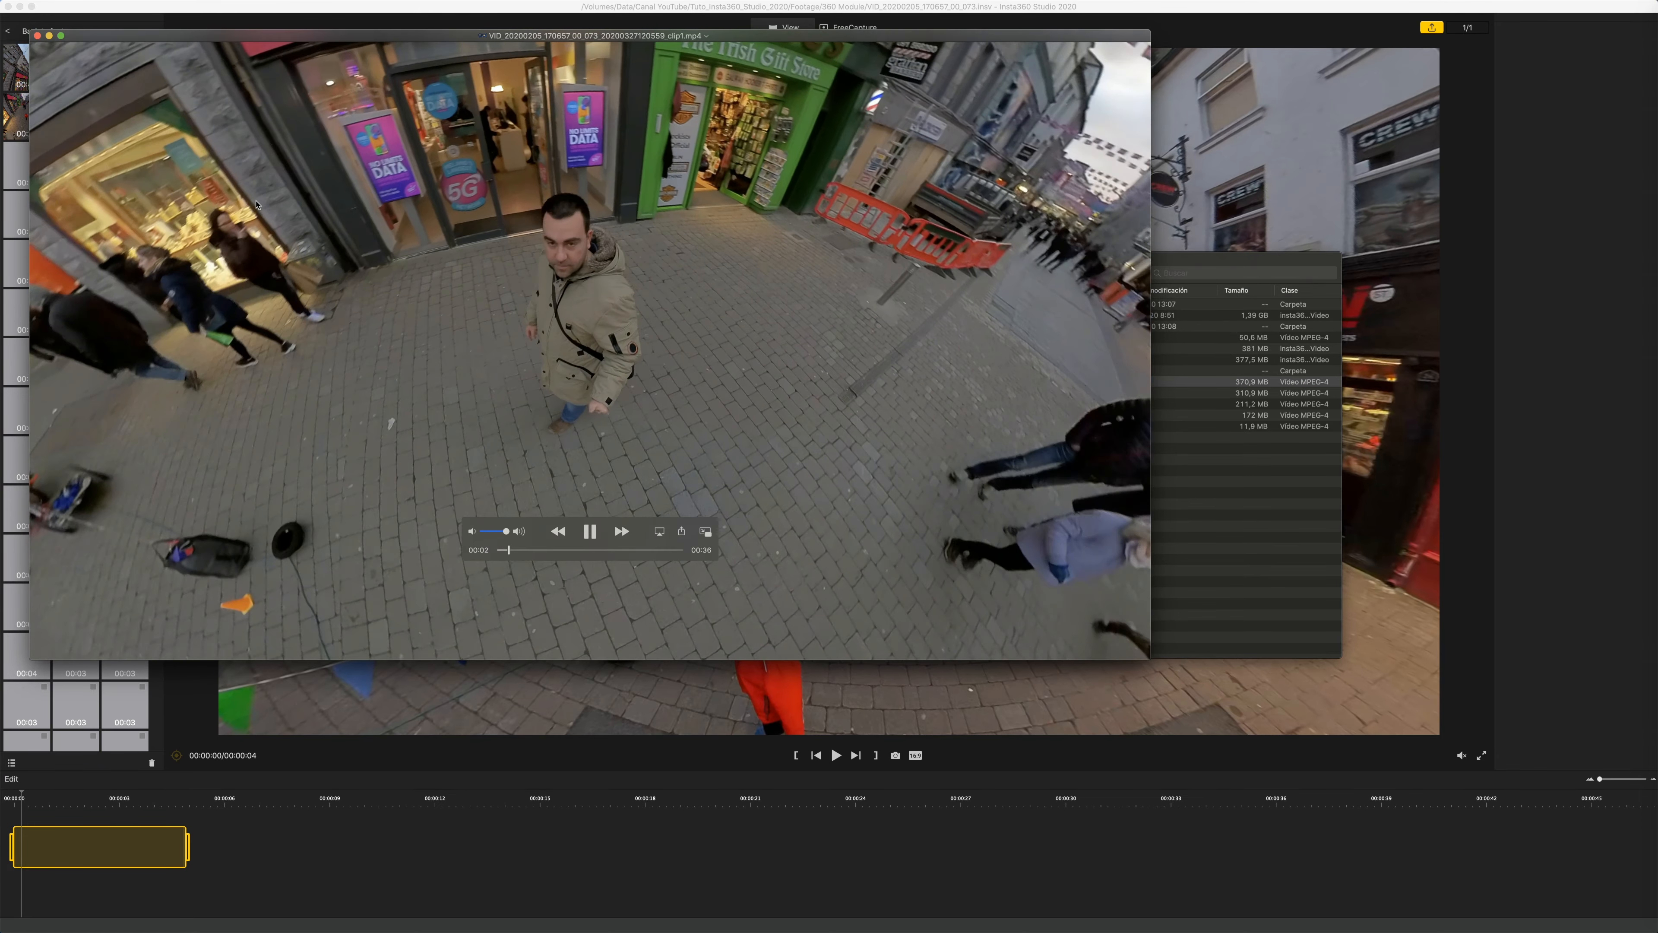
Close the exported clip's preview, return from the AI clips to the original footage, and pause playback at 00:00:32.
left_click(38, 36)
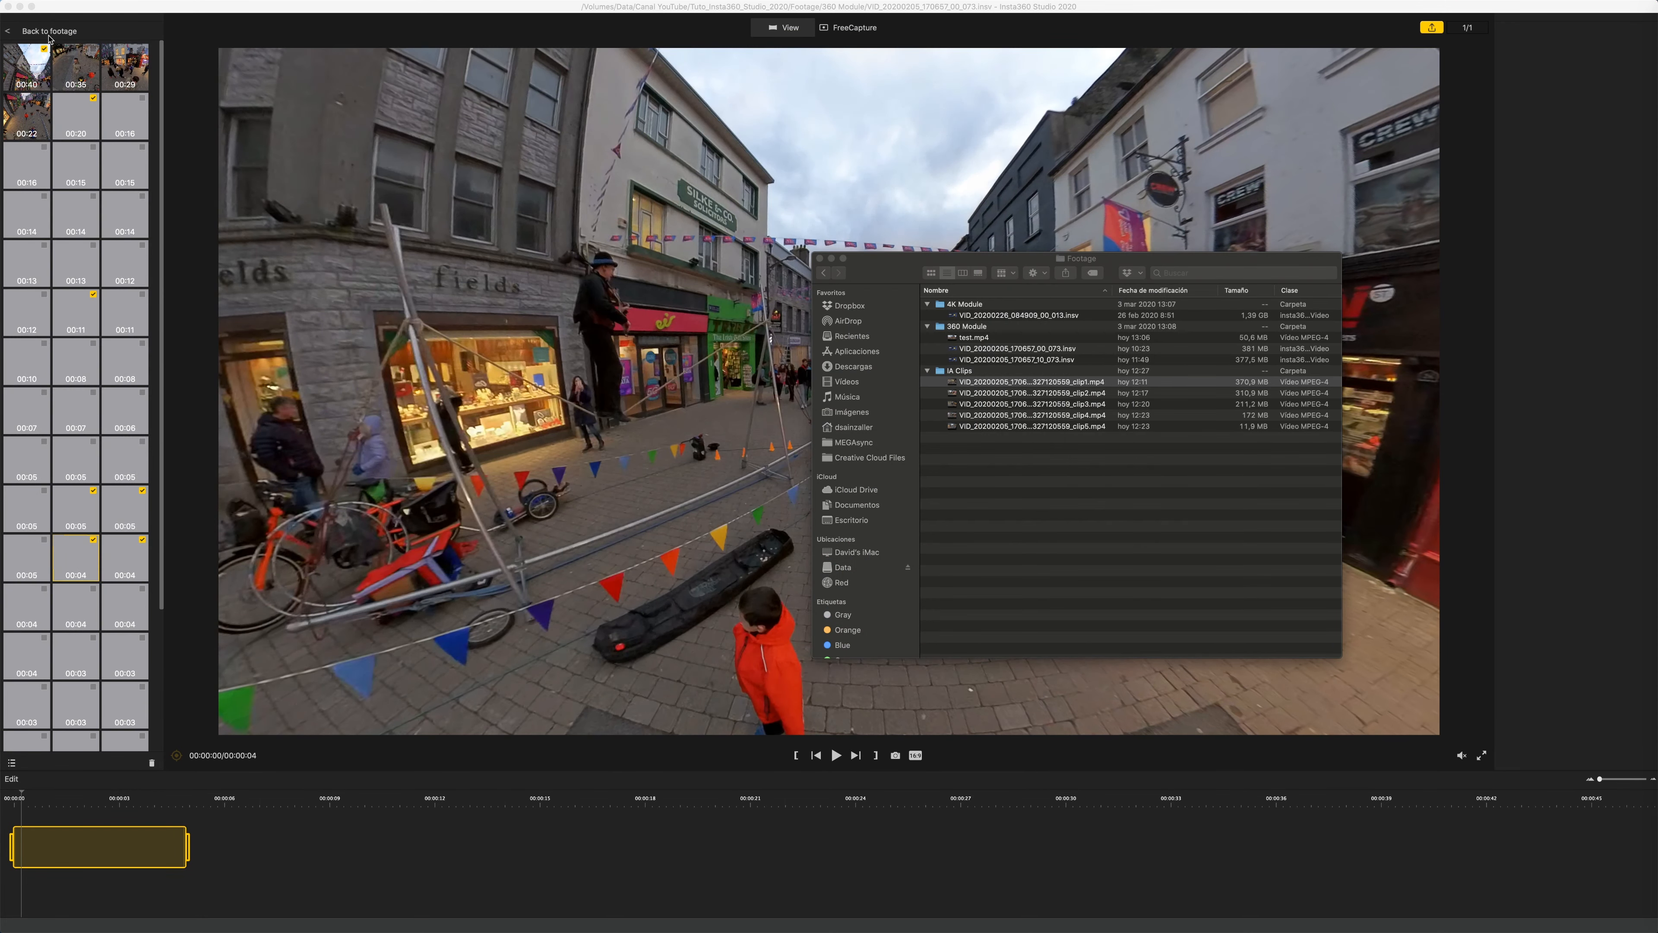
left_click(661, 204)
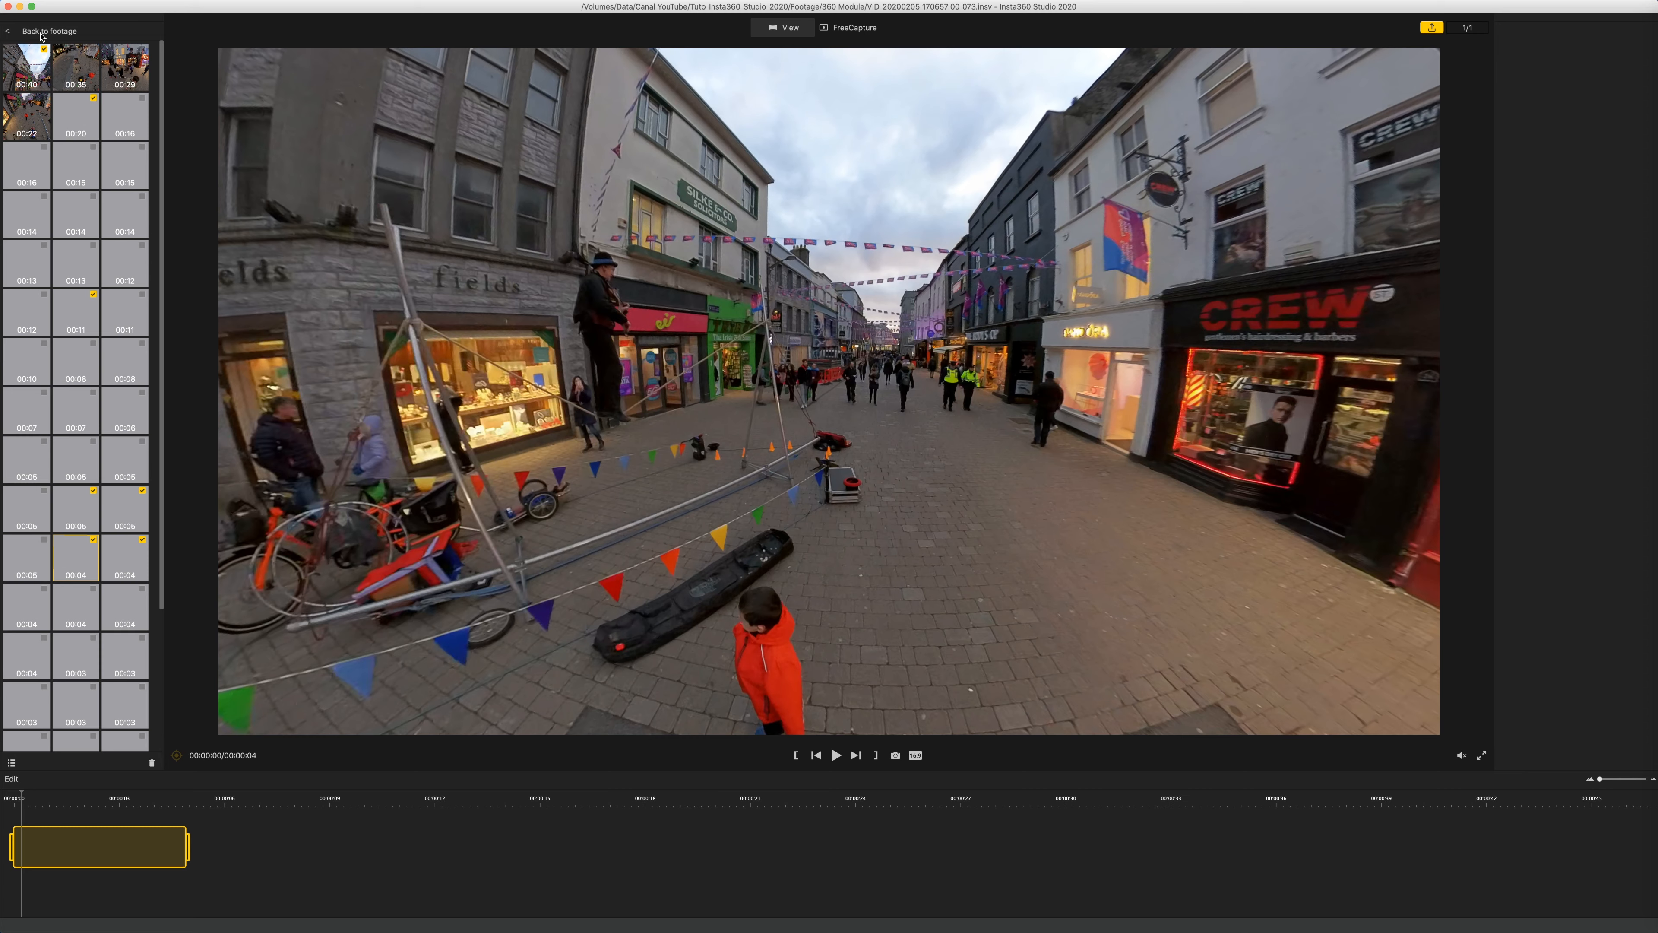
left_click(10, 34)
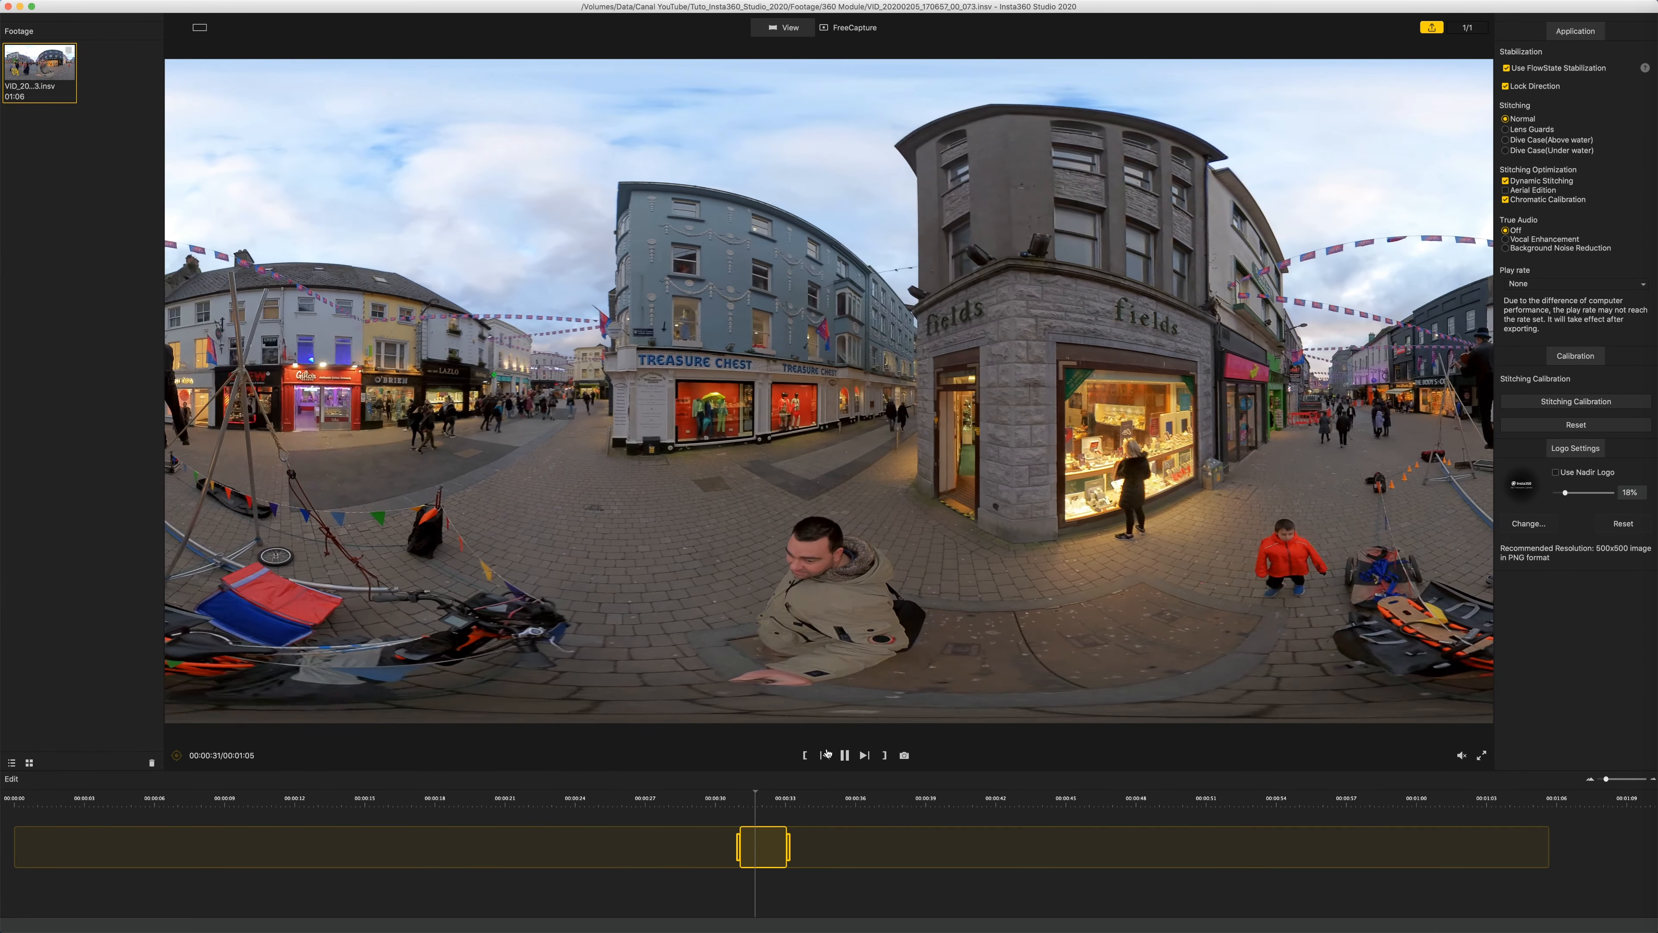
left_click(846, 755)
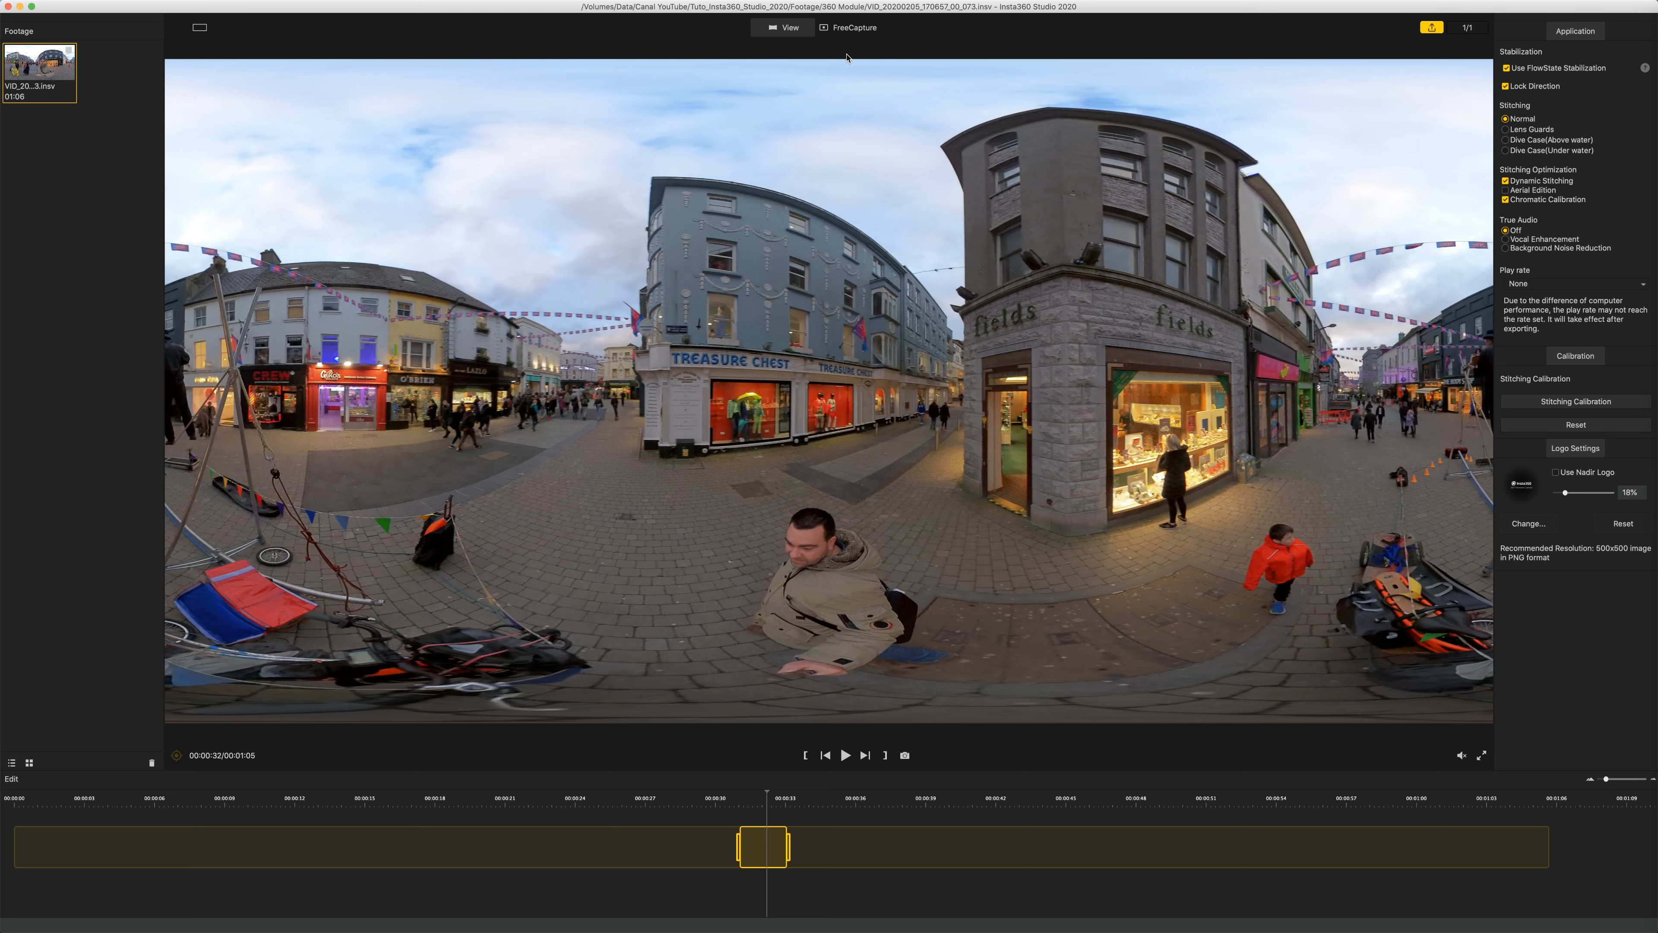
Switch to FreeCapture and turn the view towards the tightrope performer and the red shopfront.
left_click(849, 28)
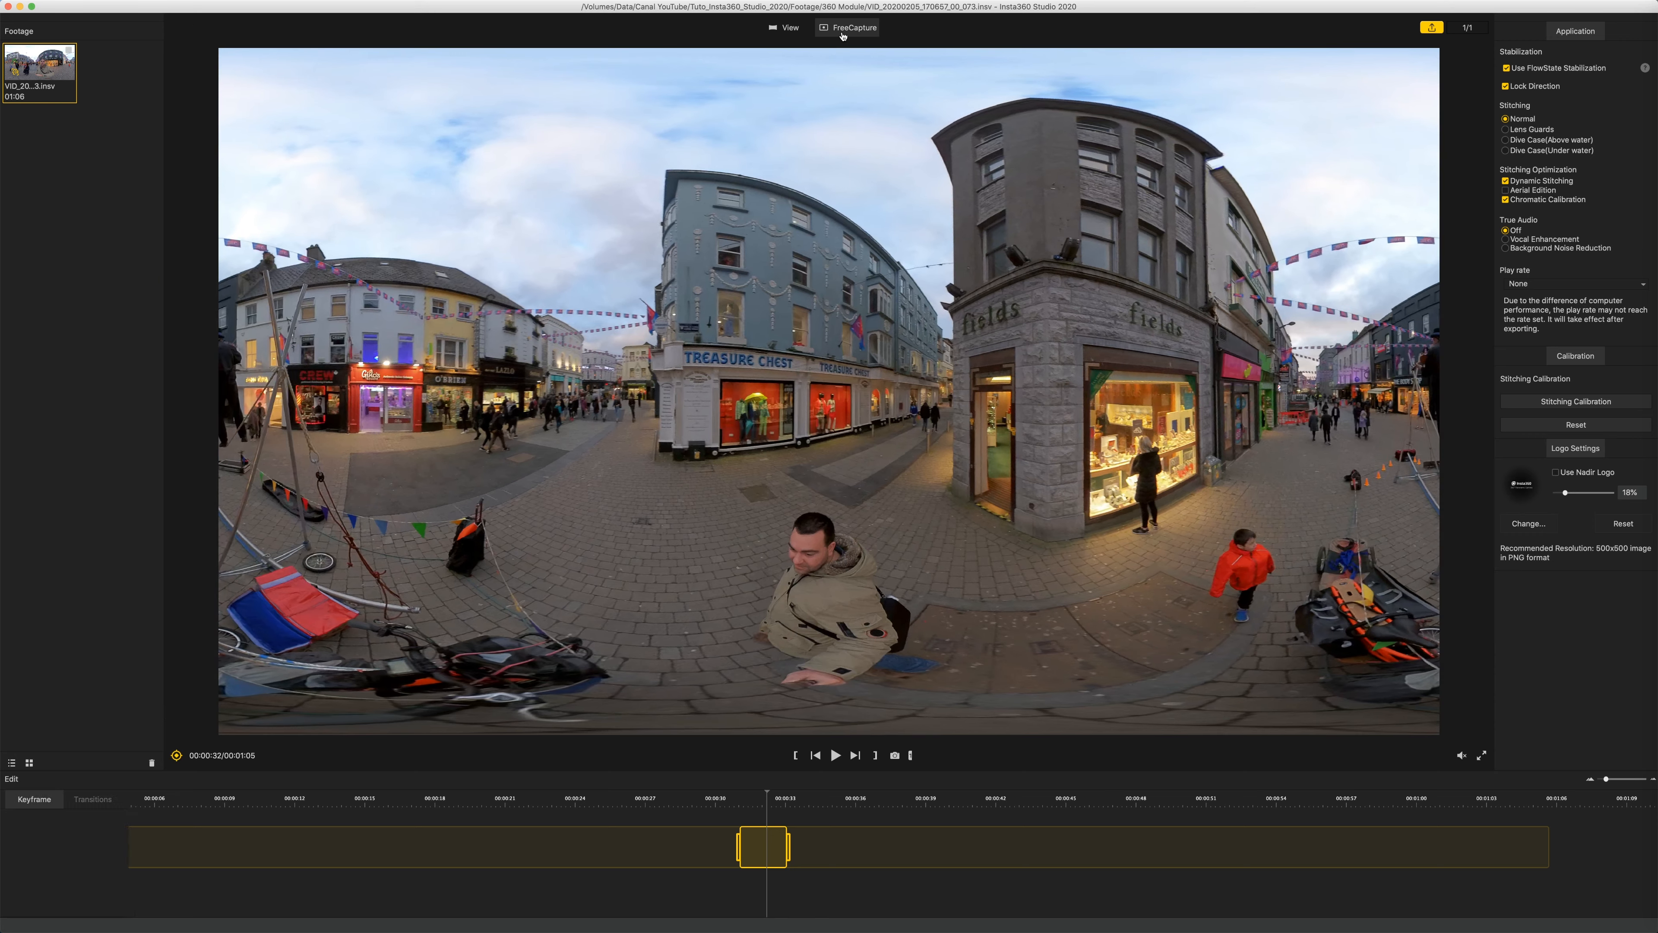
left_click_drag(954, 516, 431, 483)
left_click_drag(1168, 460, 986, 458)
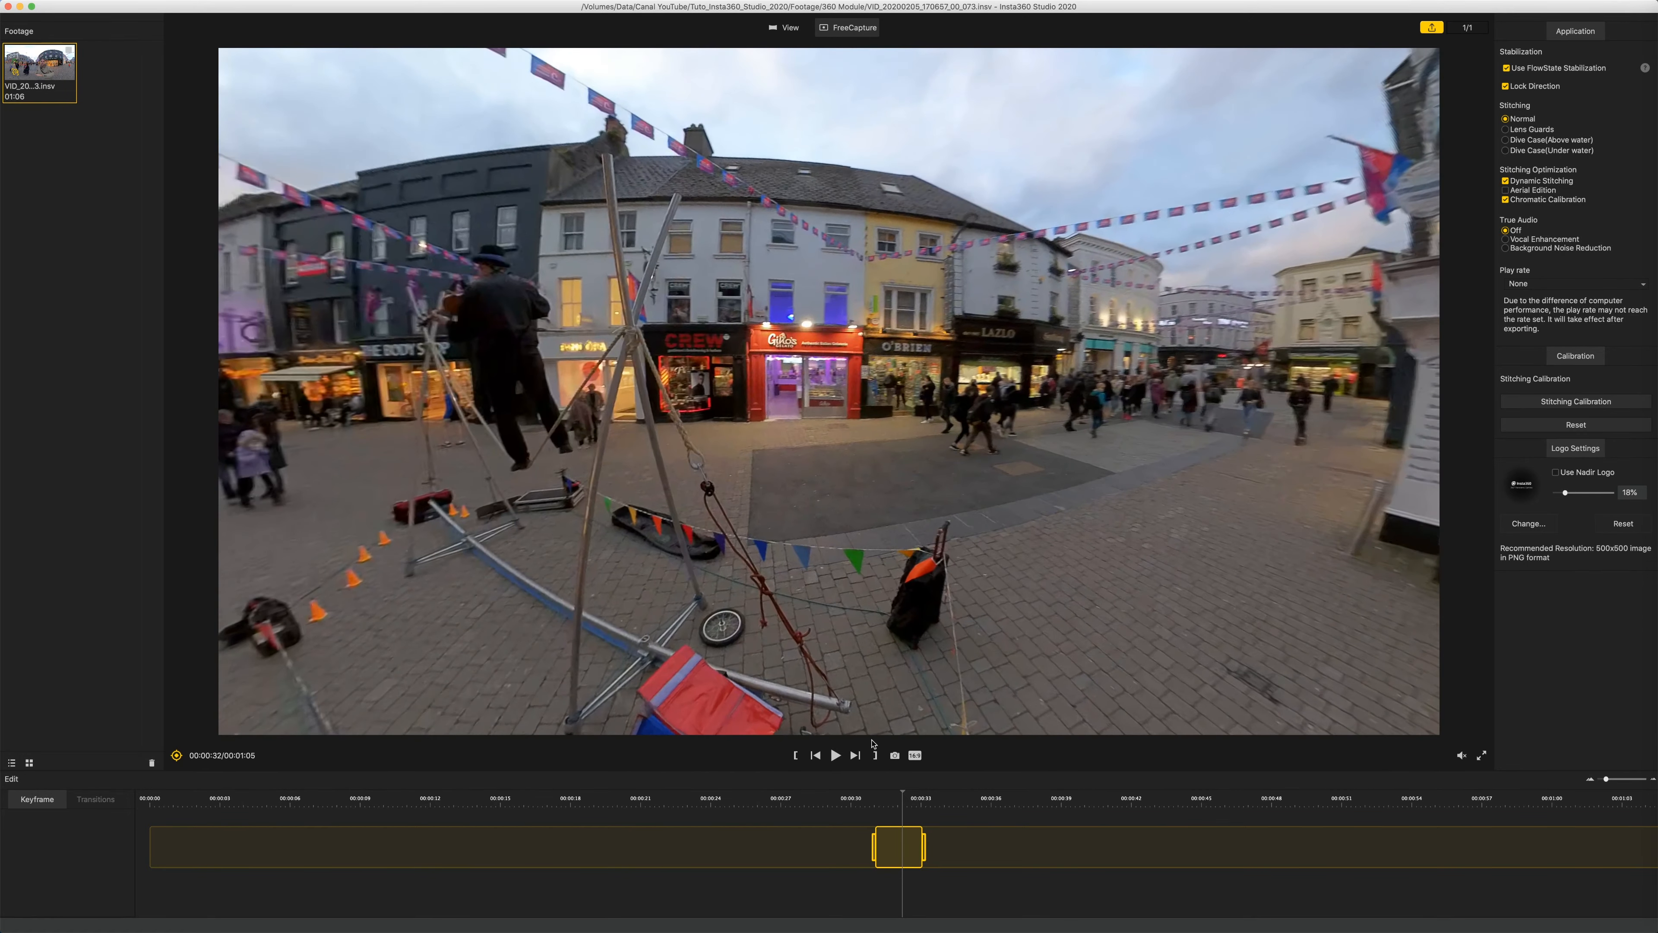
Extend the trimmed range to run from about 00:00:27 to about 00:00:35.
left_click_drag(872, 848, 789, 849)
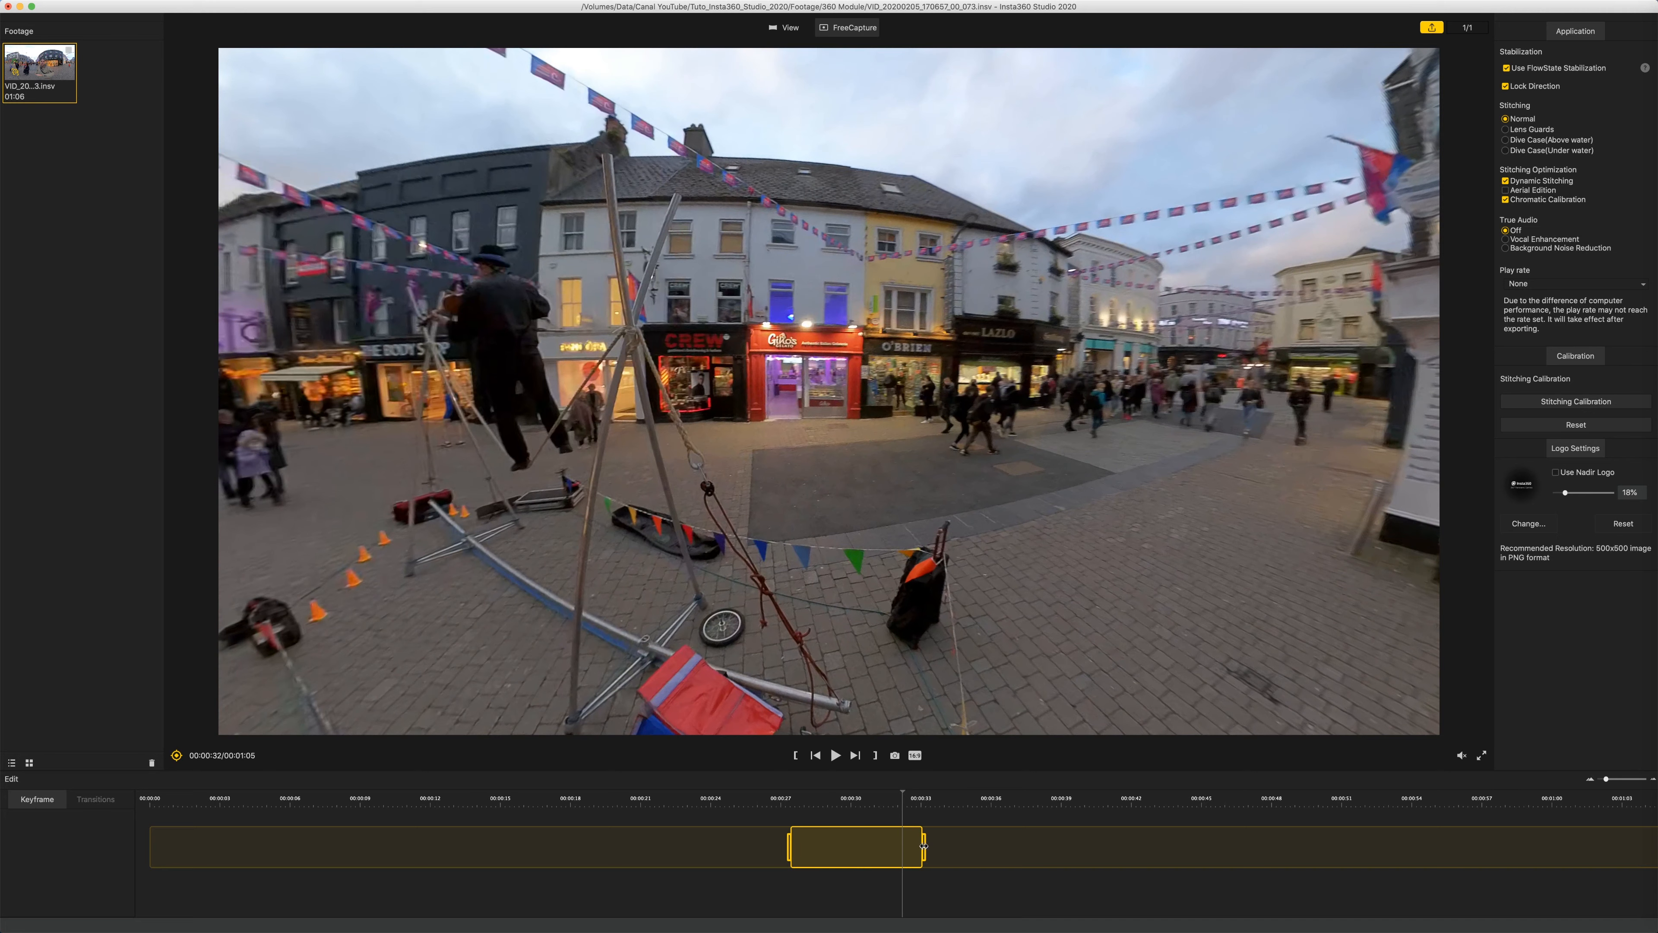
left_click_drag(924, 846, 978, 846)
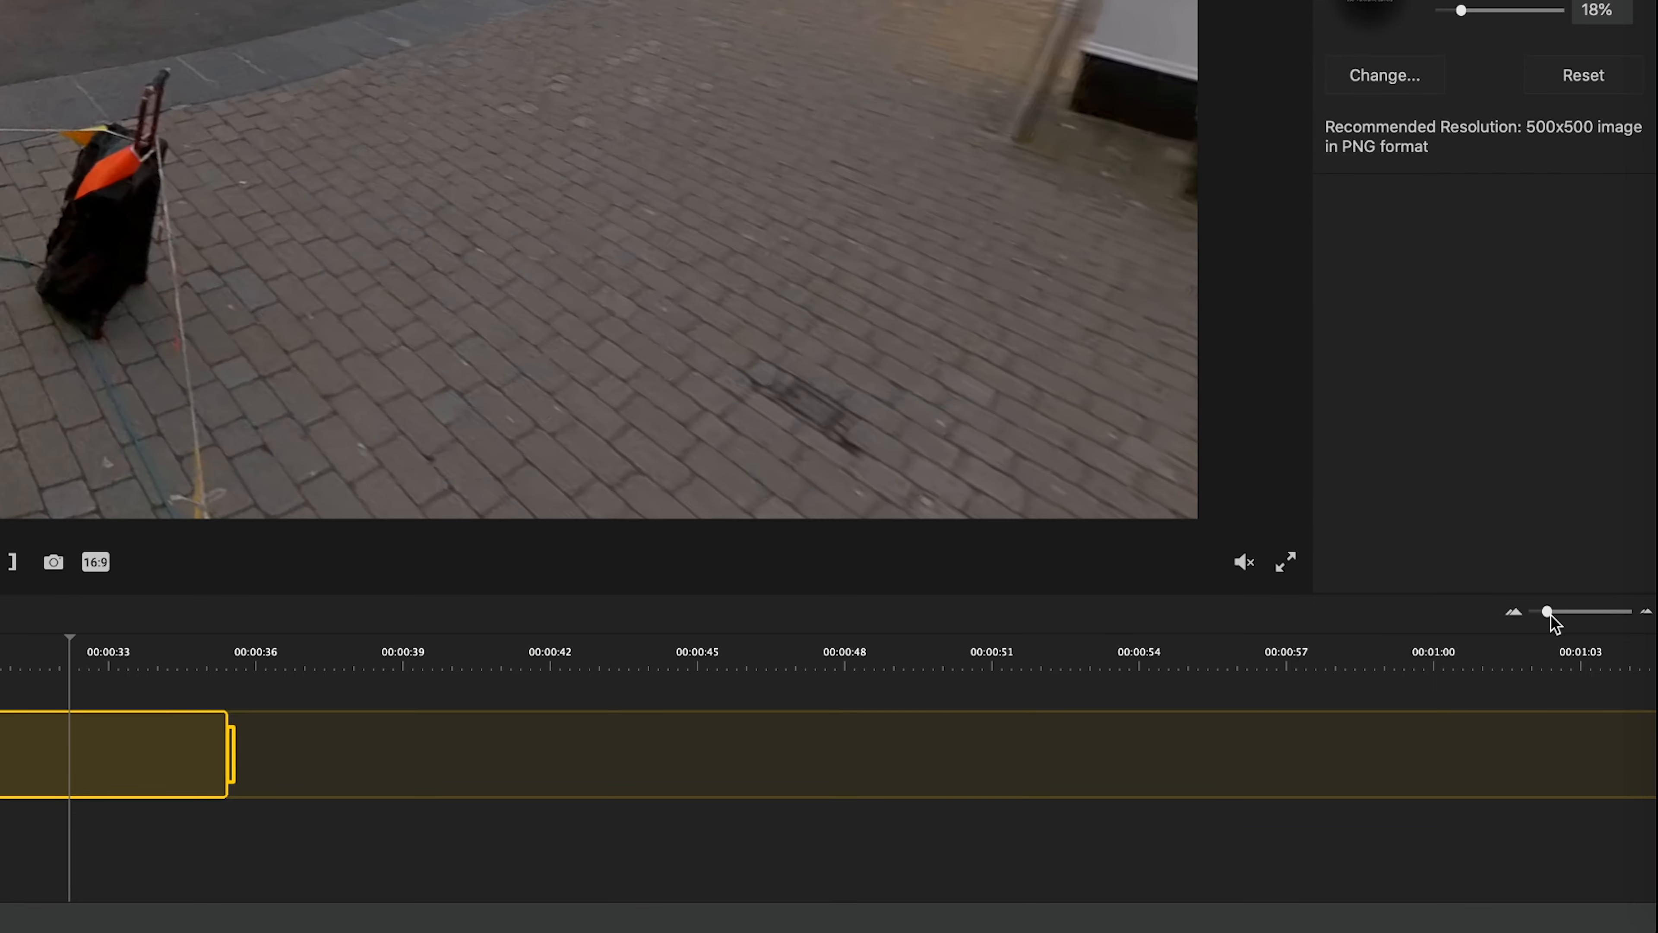
mouse_move(1548, 614)
left_mouse_down()
mouse_move(1577, 615)
mouse_move(1536, 614)
left_mouse_up()
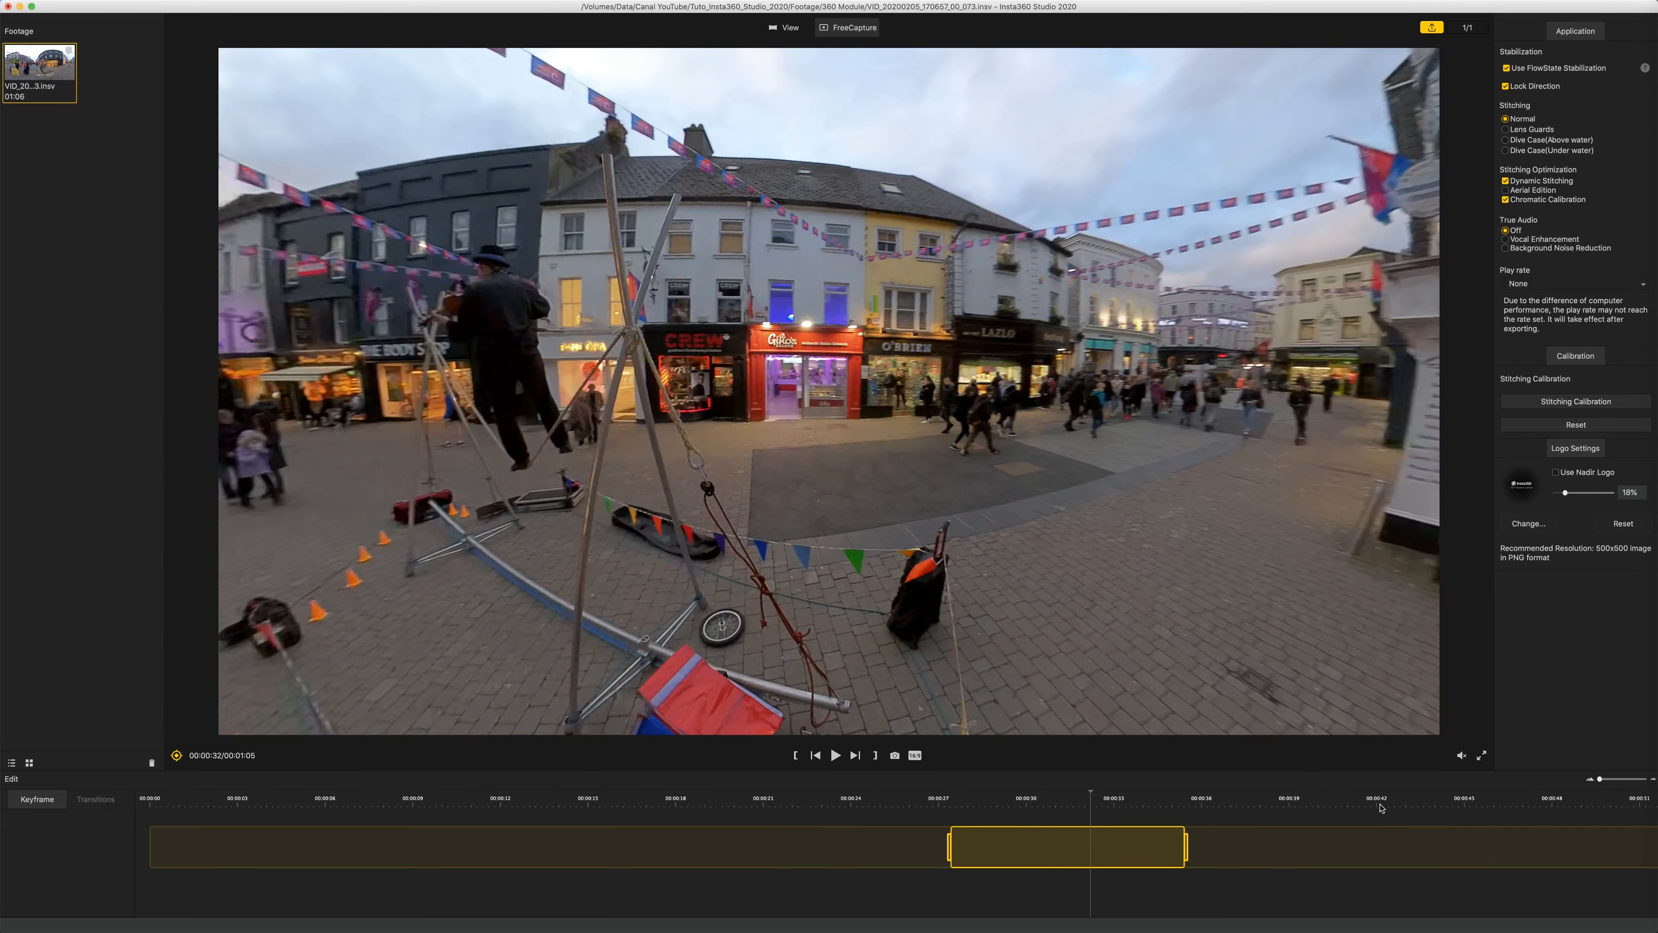
Try the 2.35:1, 4:3, 1:1 and 9:16 aspect ratios, and return the frame to 16:9.
left_click(914, 756)
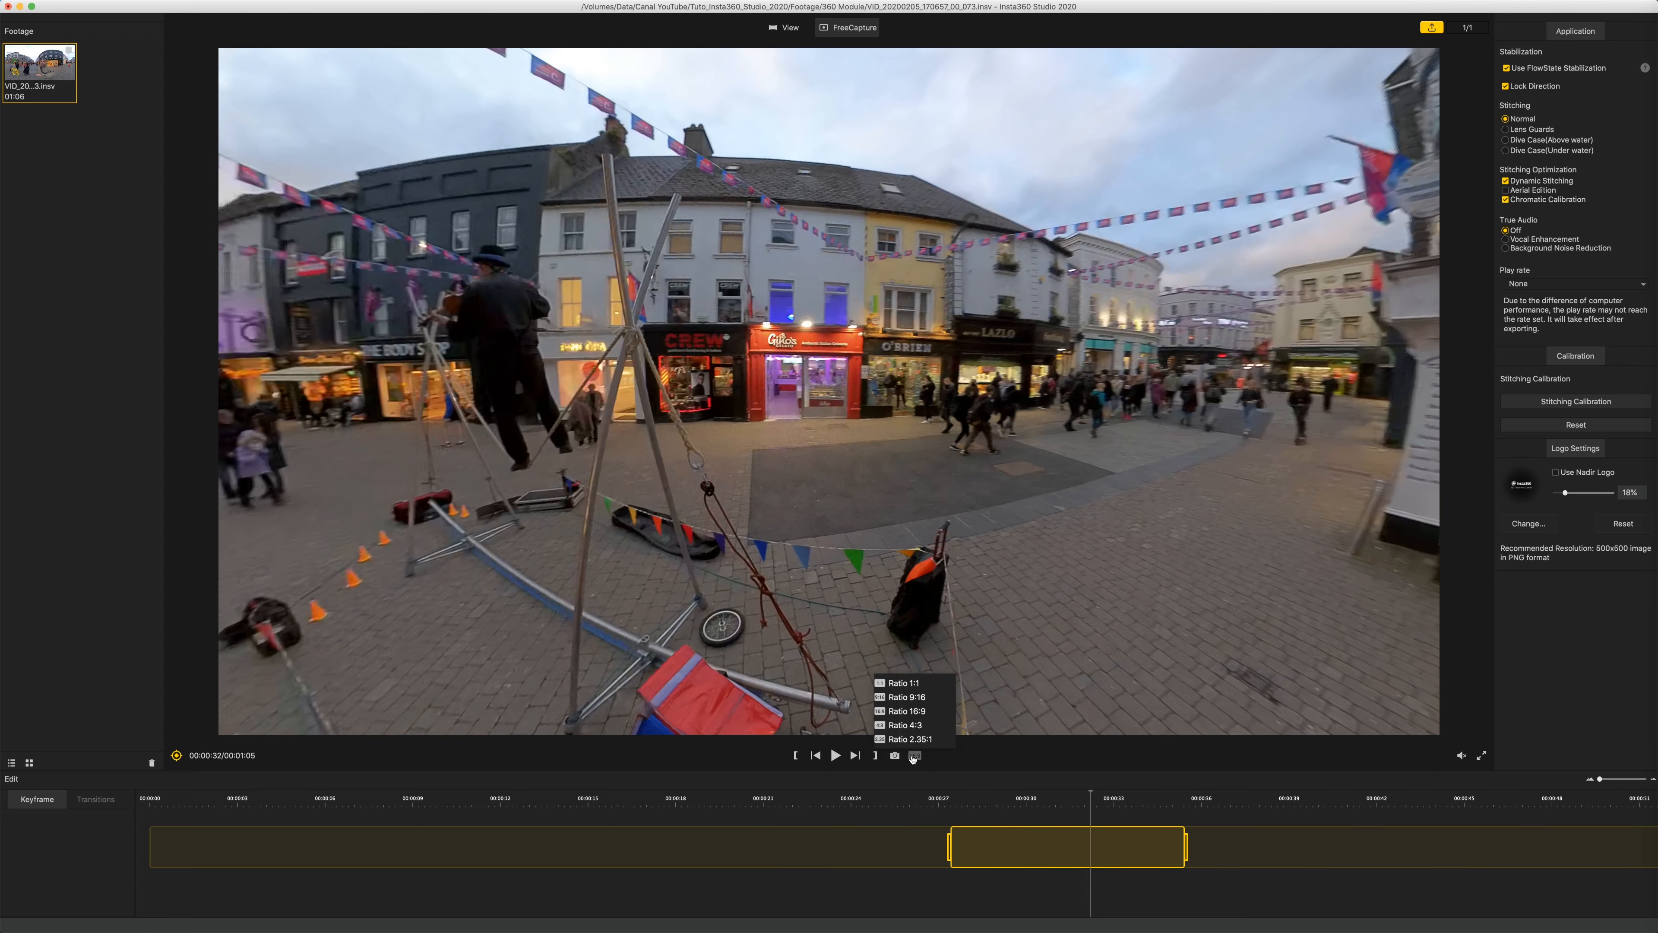
left_click(911, 740)
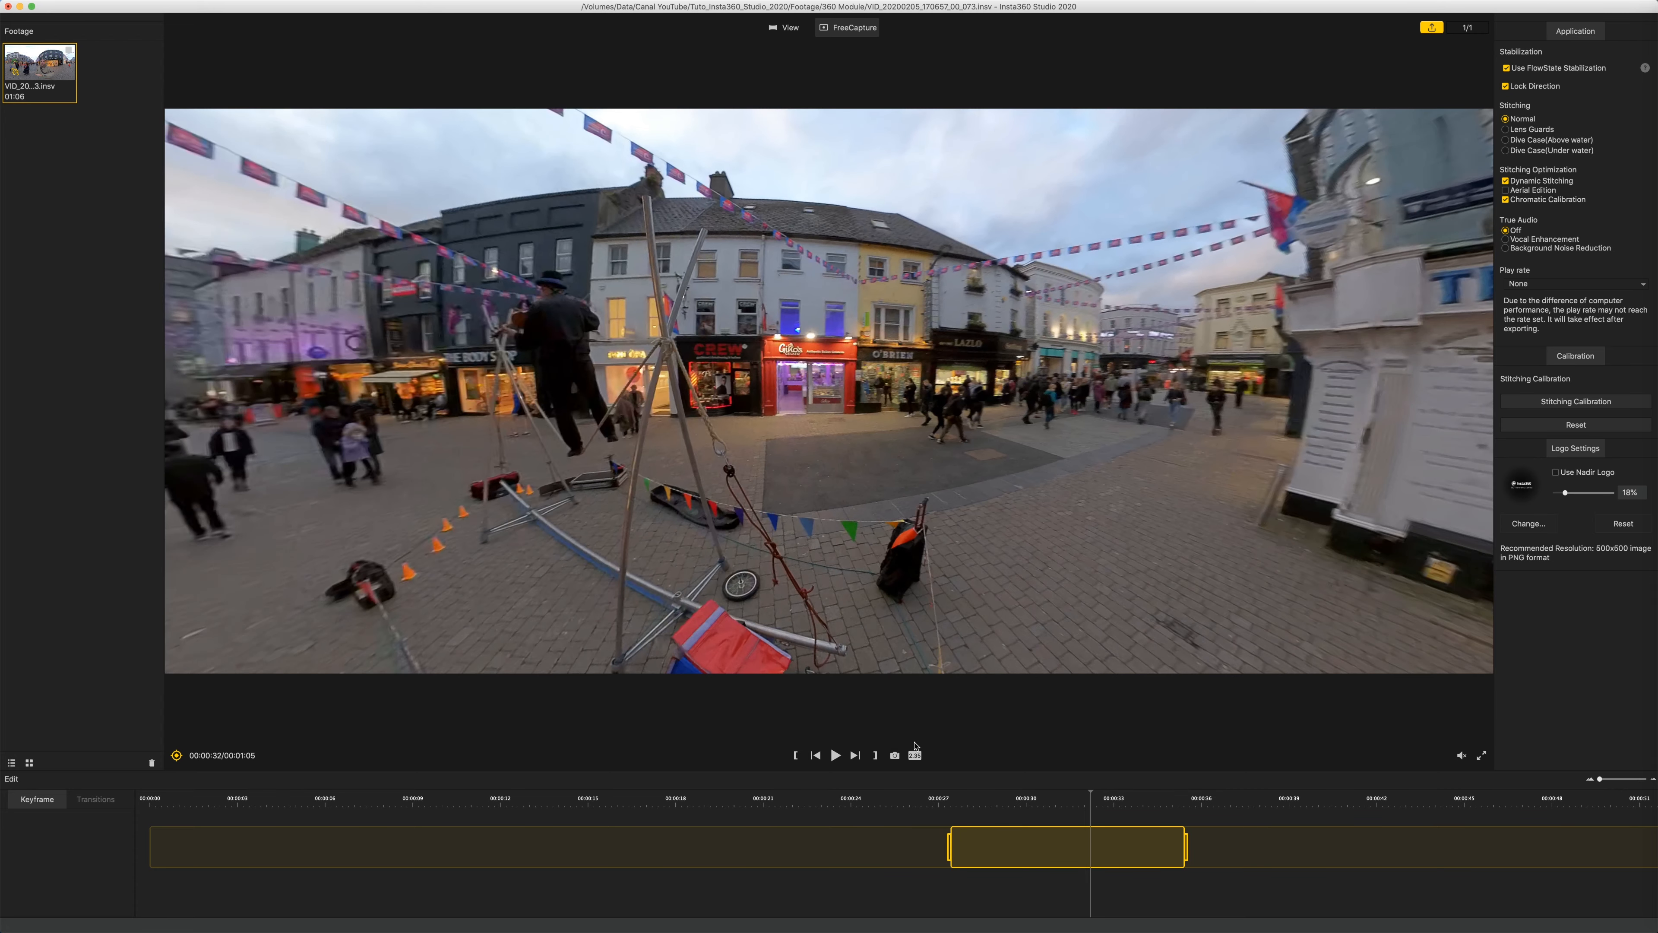
left_click(914, 756)
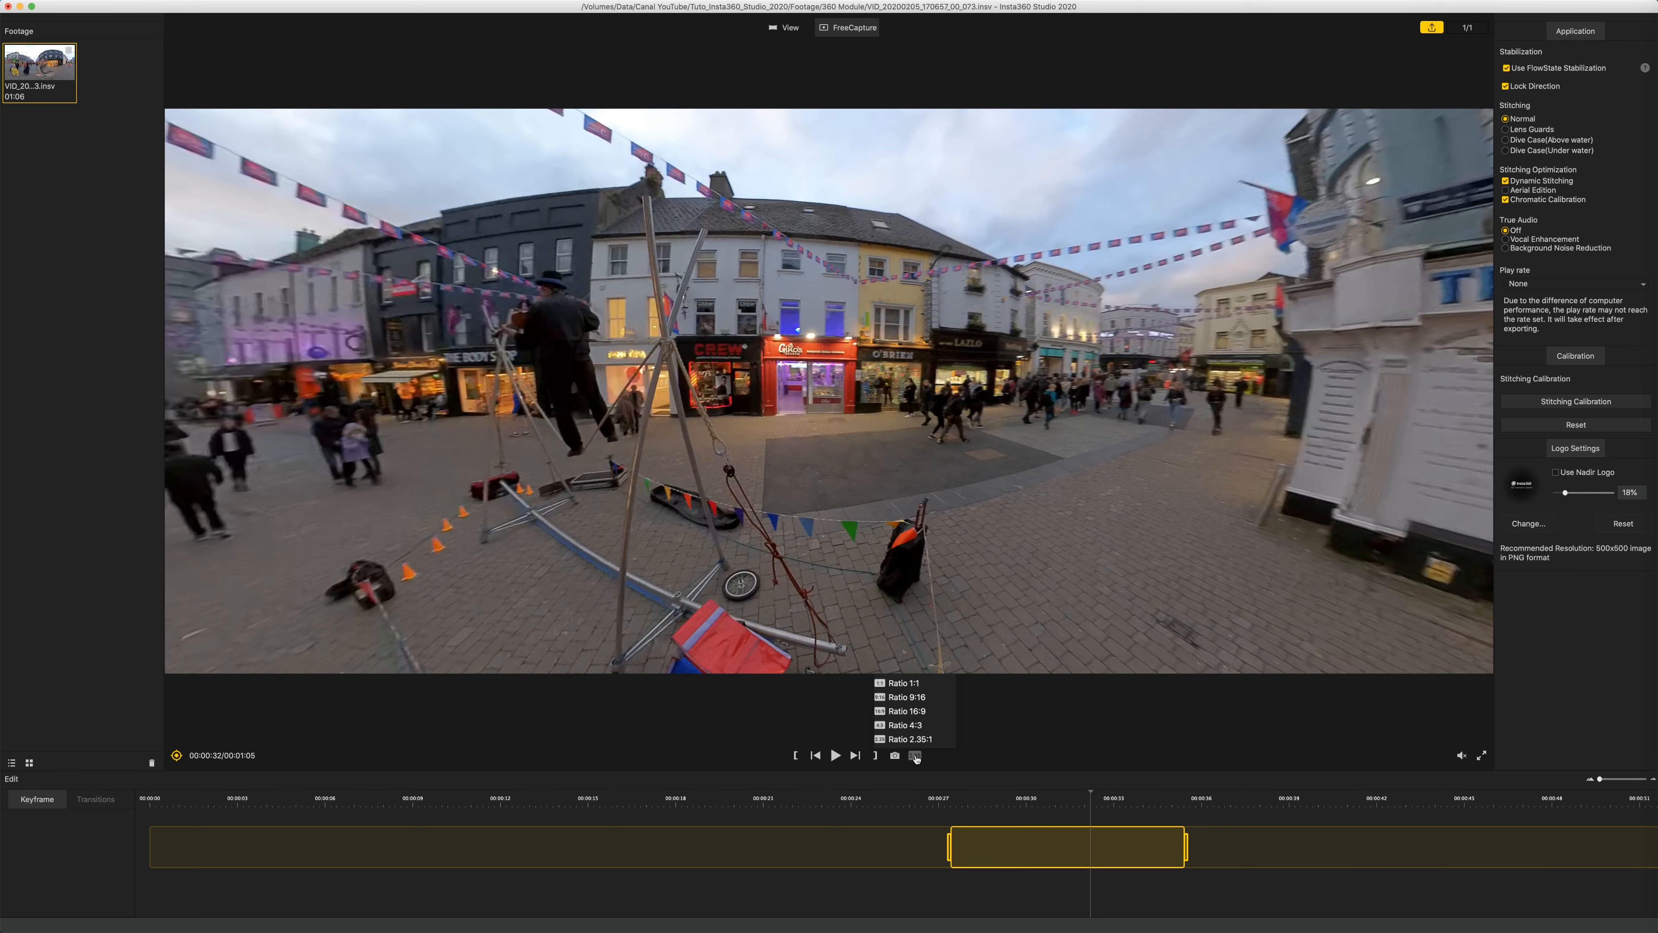
left_click(914, 725)
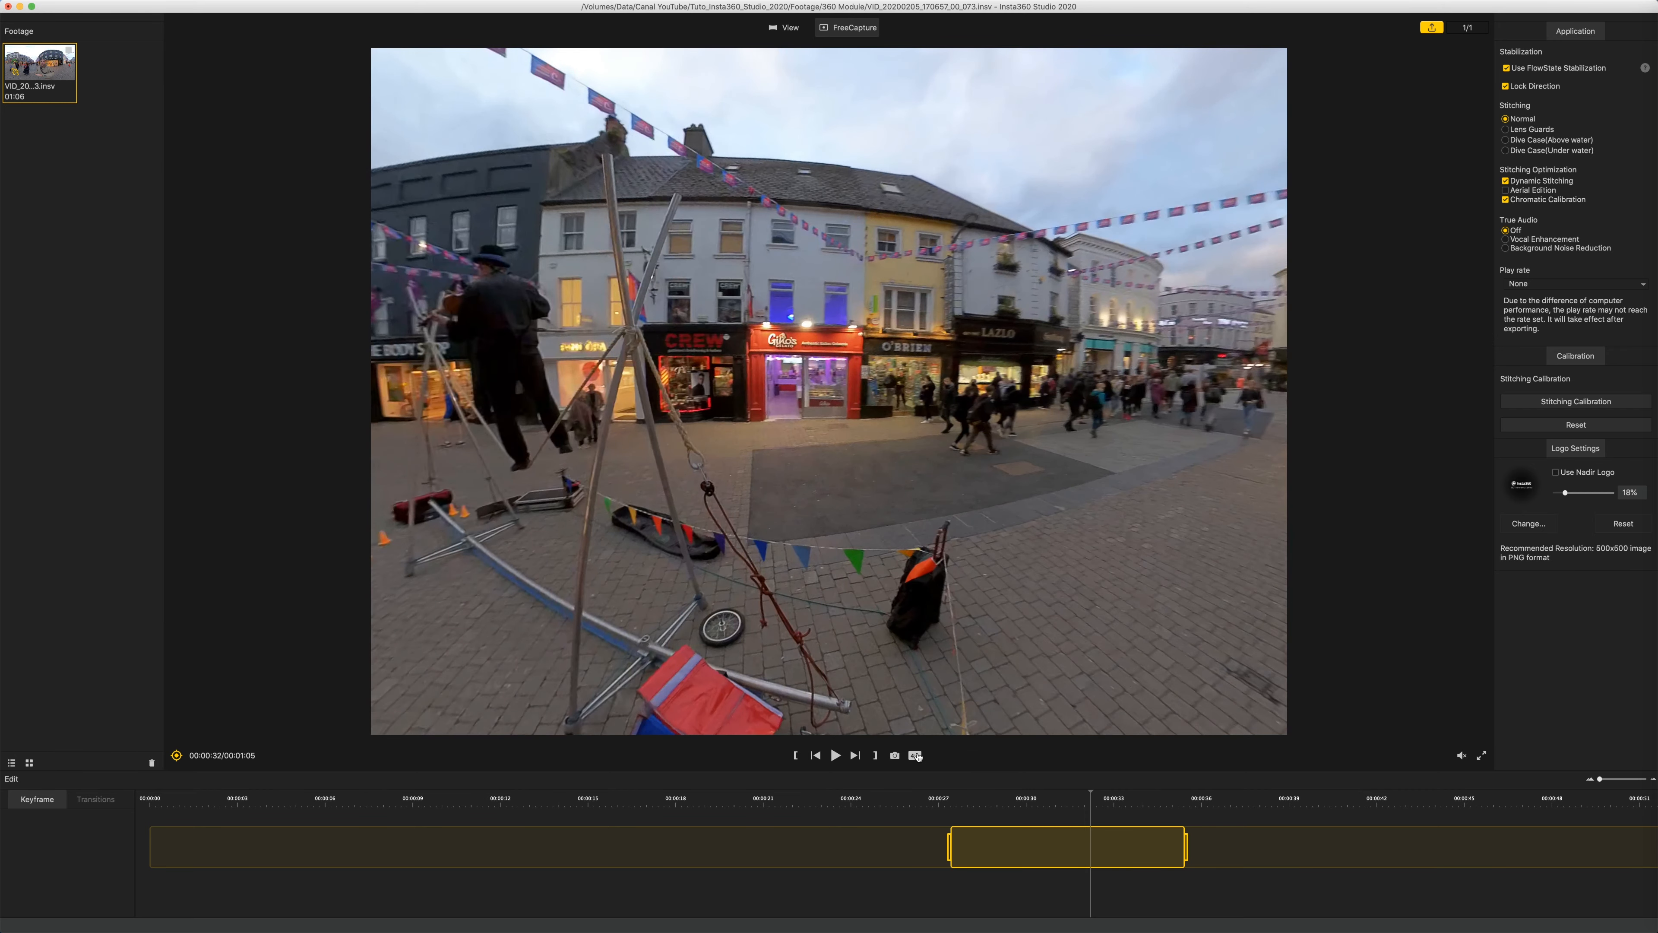
left_click(915, 756)
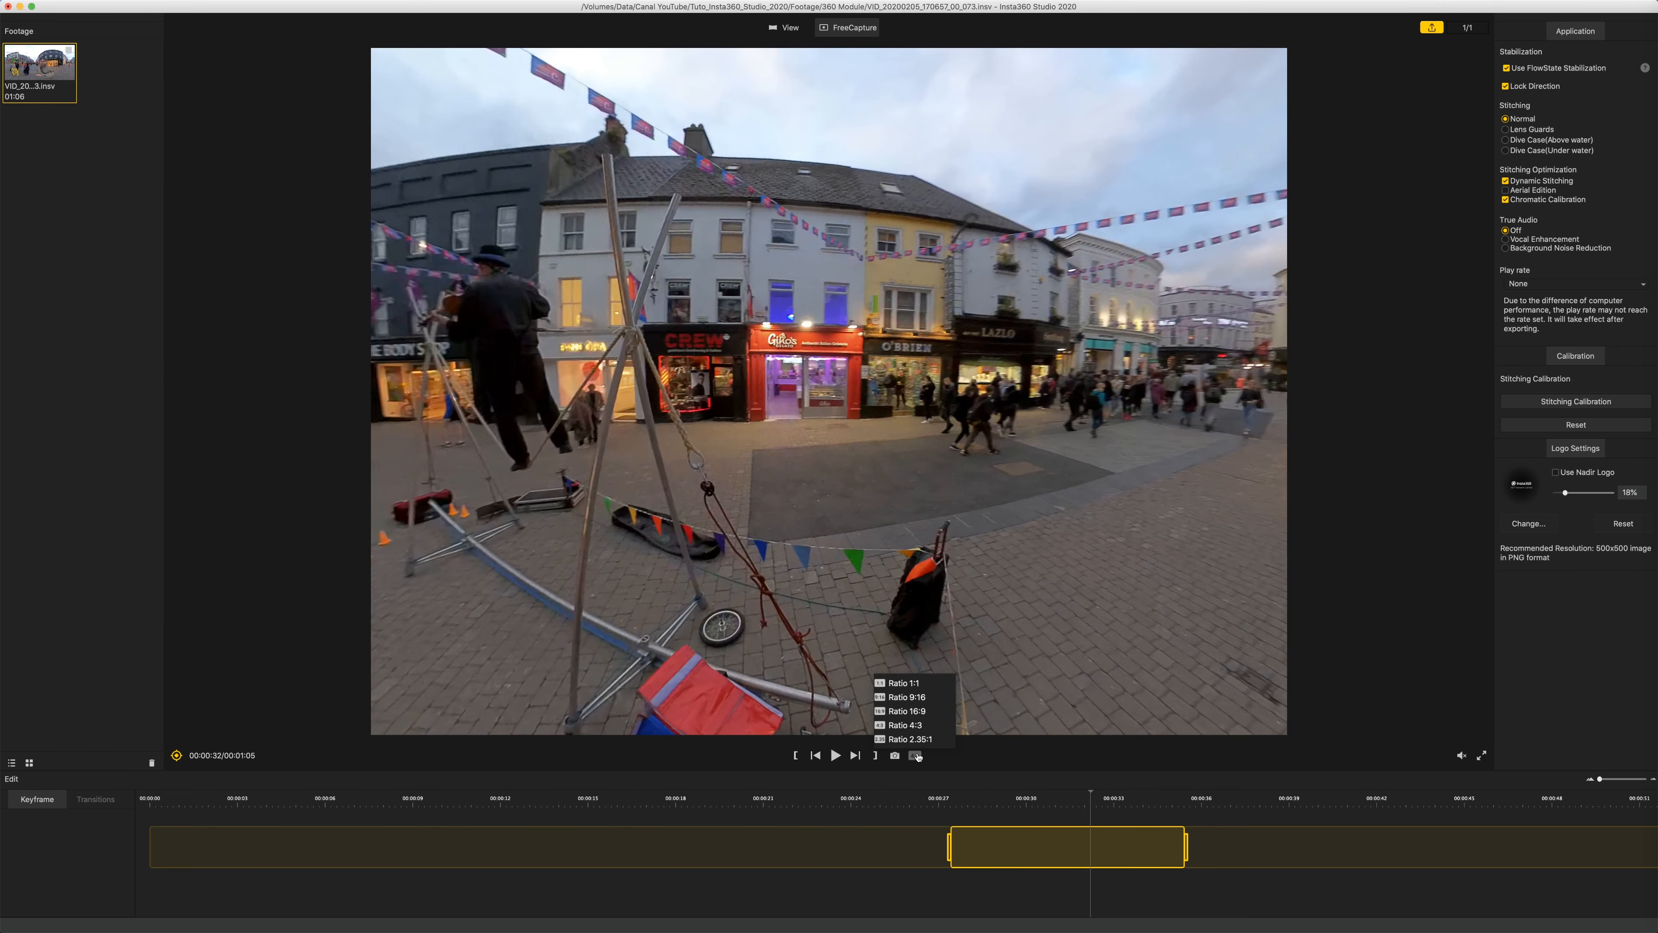
left_click(904, 683)
left_click(916, 758)
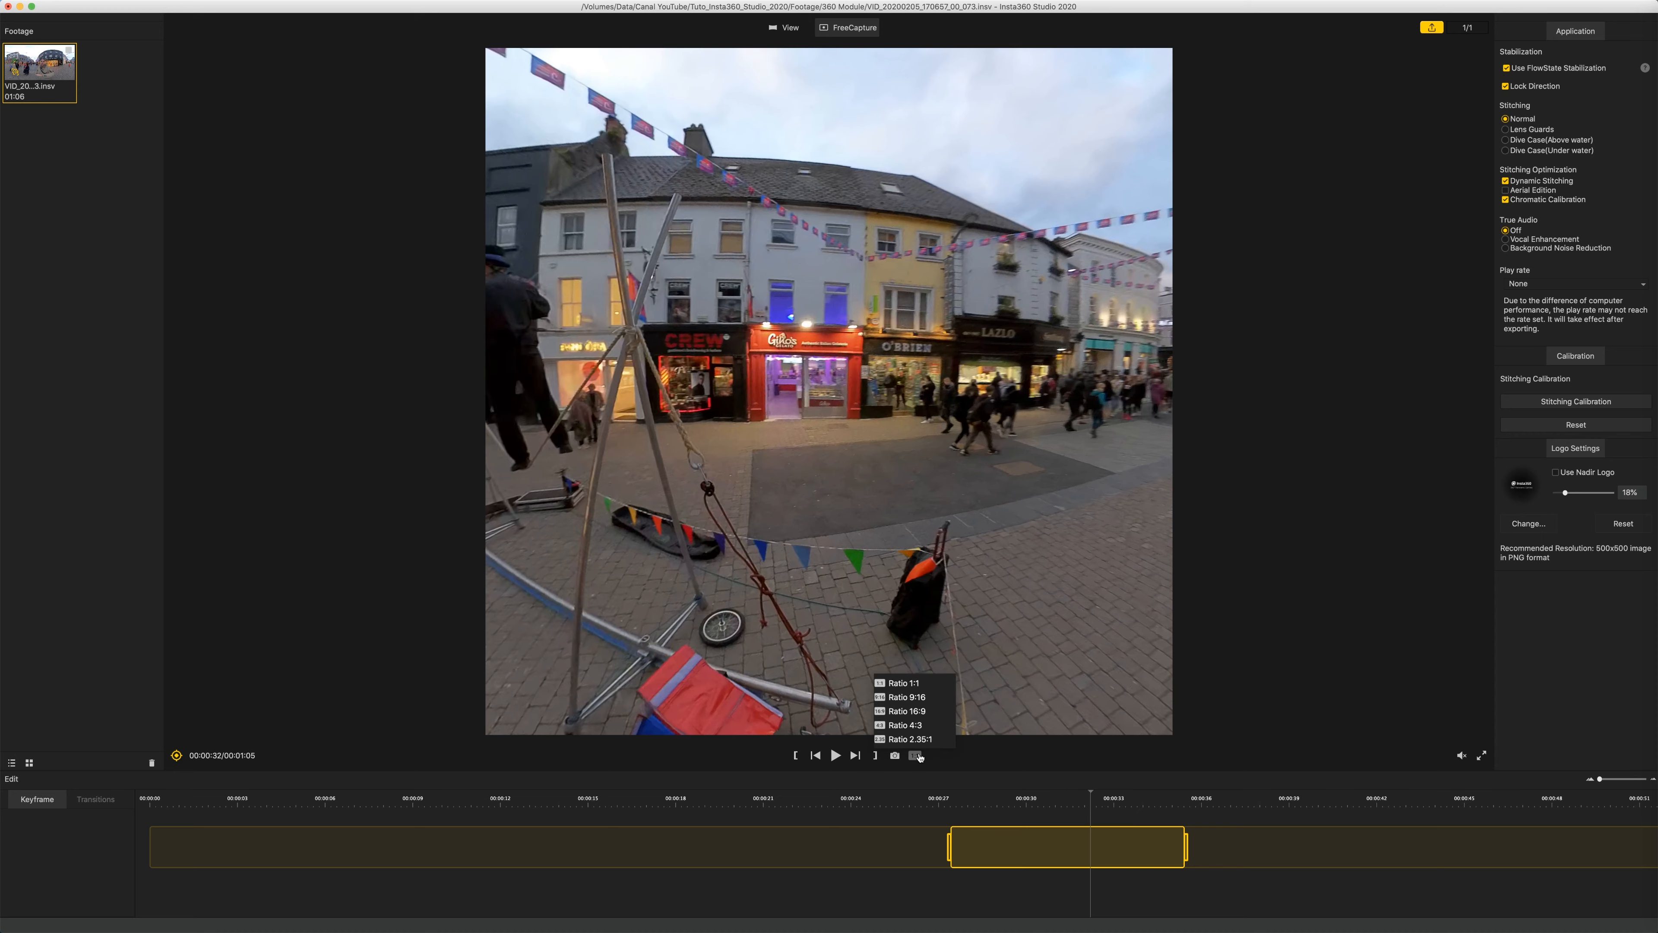
left_click(907, 697)
left_click(916, 756)
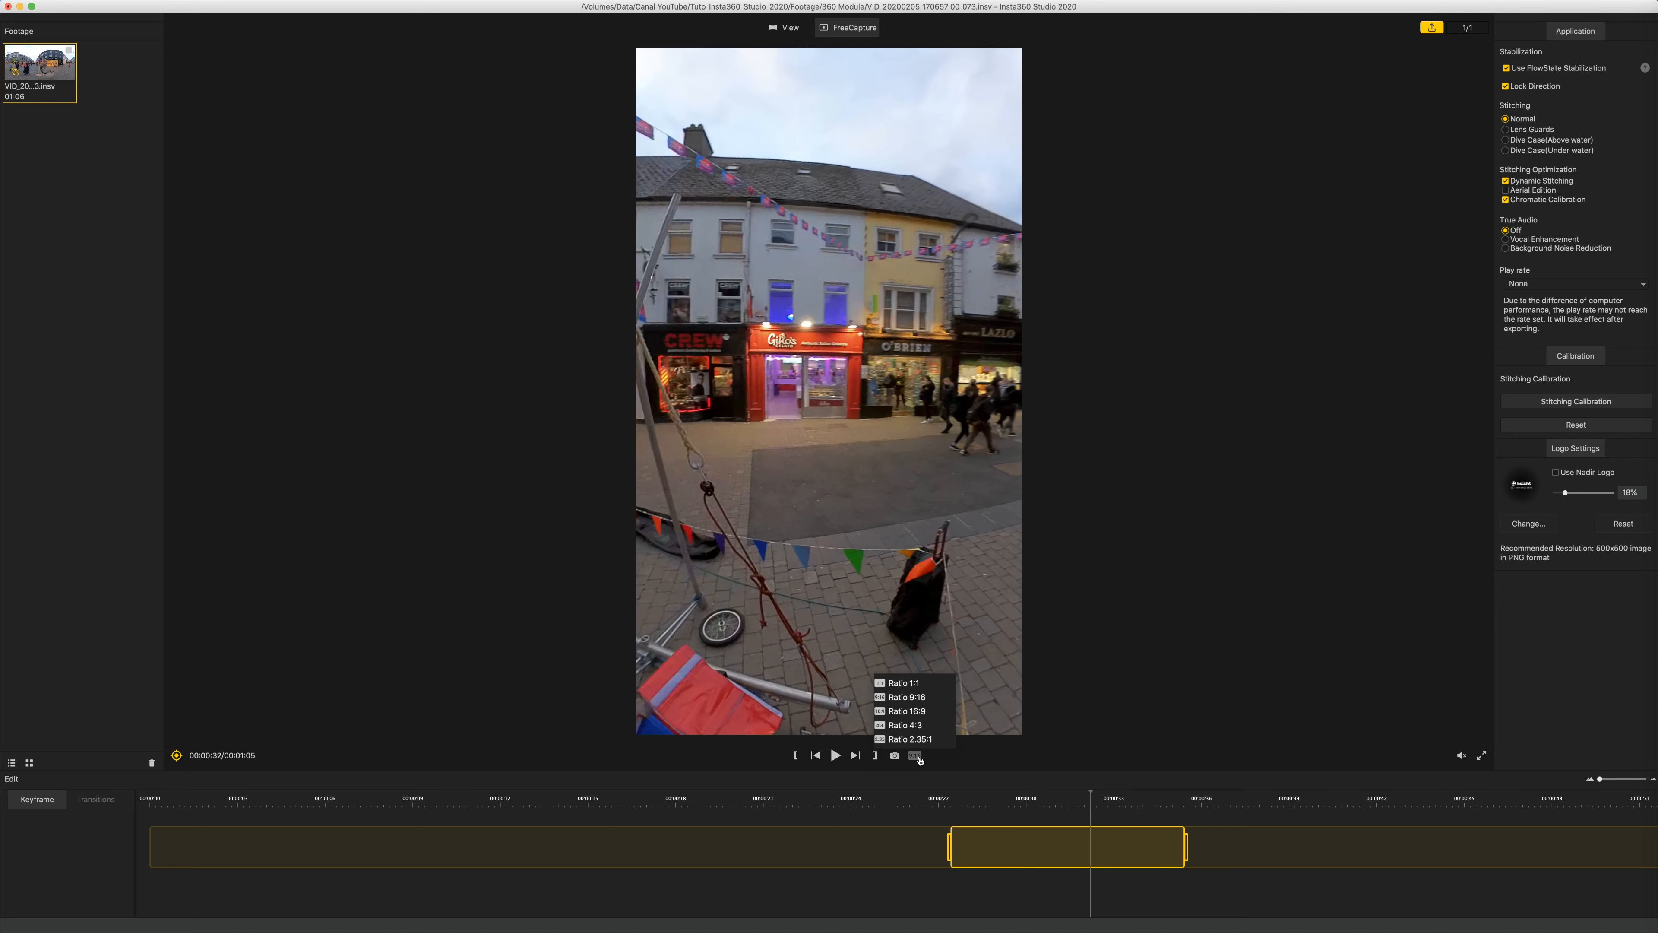
left_click(908, 711)
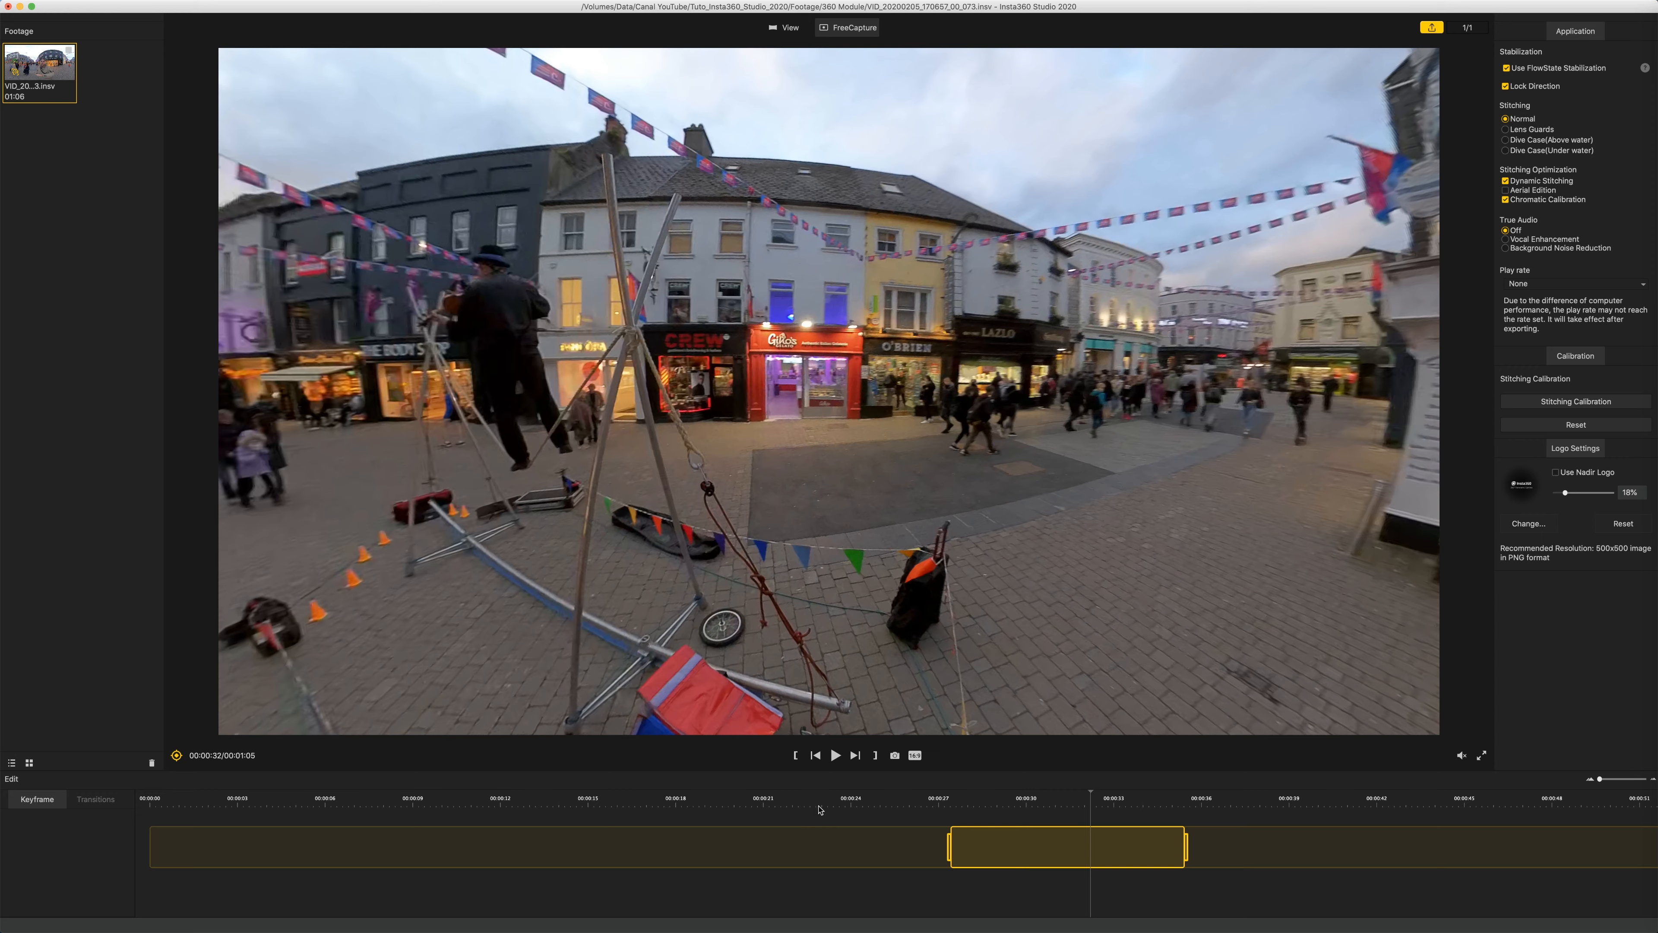
Extend the trim start back to about 00:00:25 and place the playhead at the start of the trimmed range.
left_click_drag(947, 843, 888, 843)
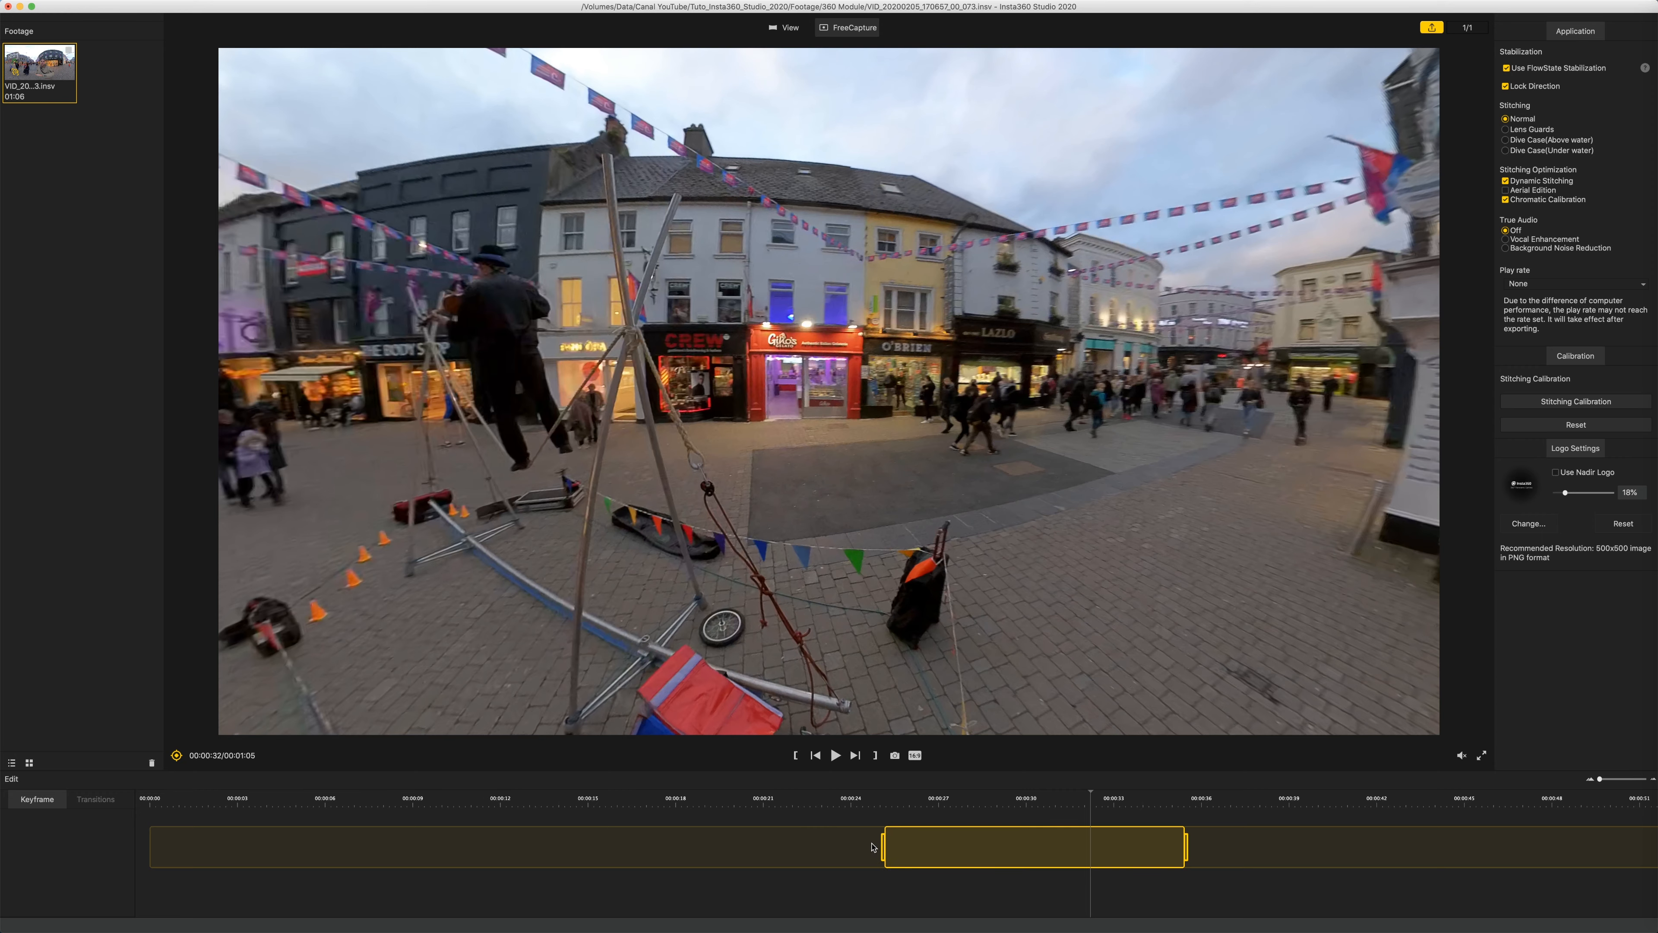
left_click_drag(1028, 795, 881, 792)
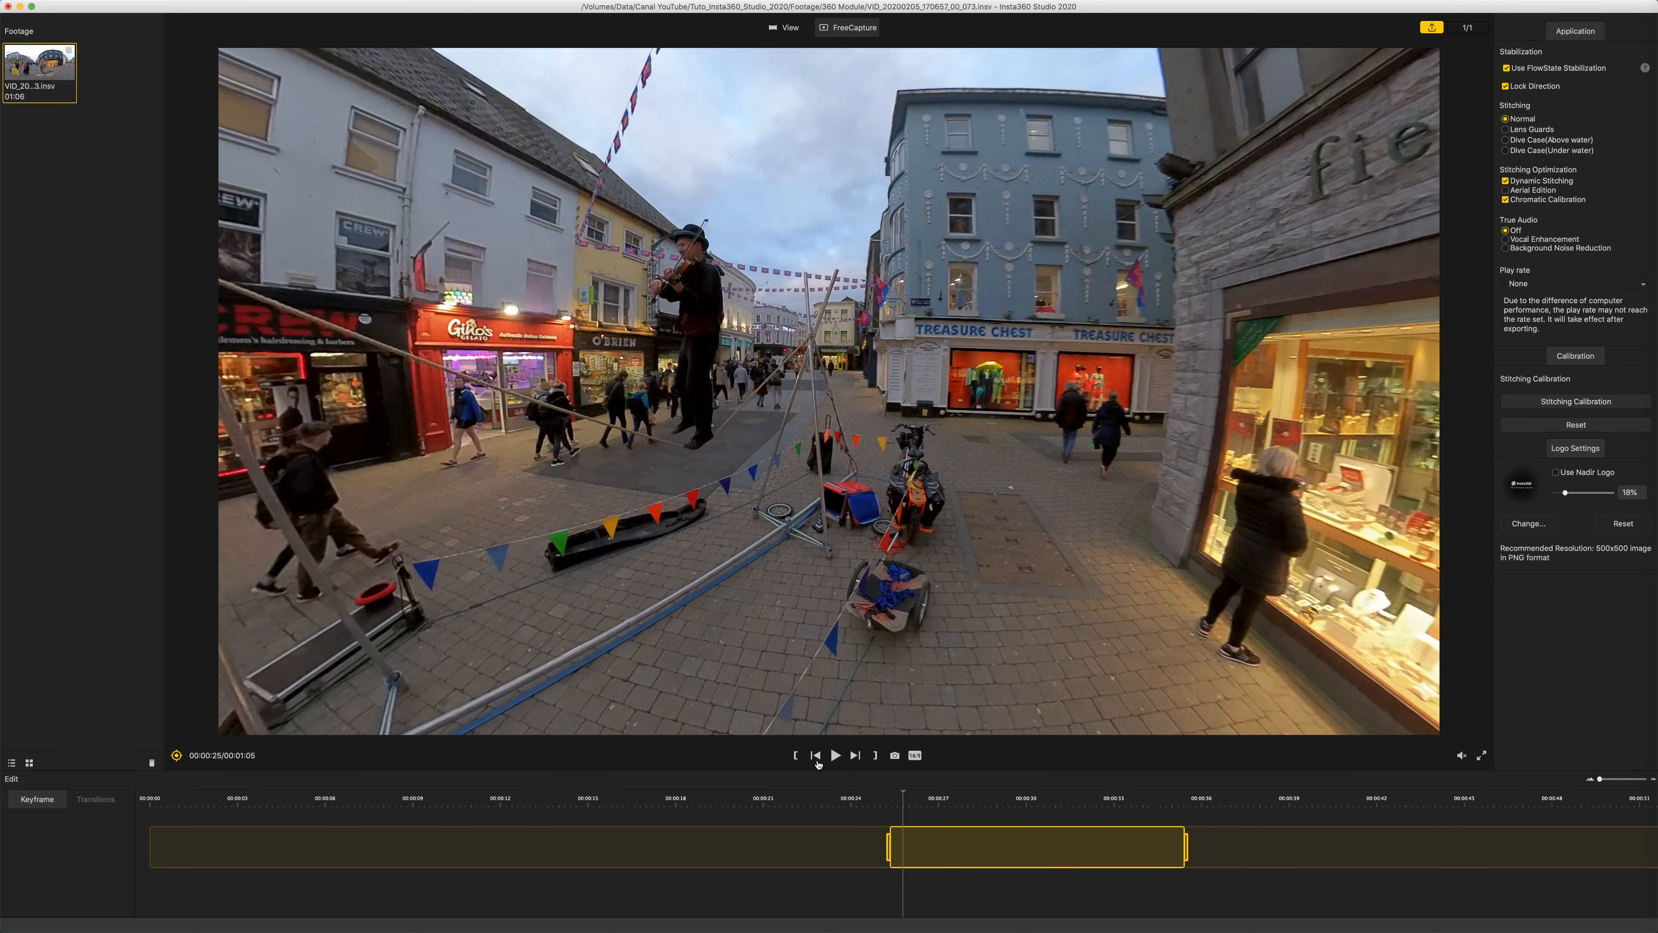
left_click(818, 757)
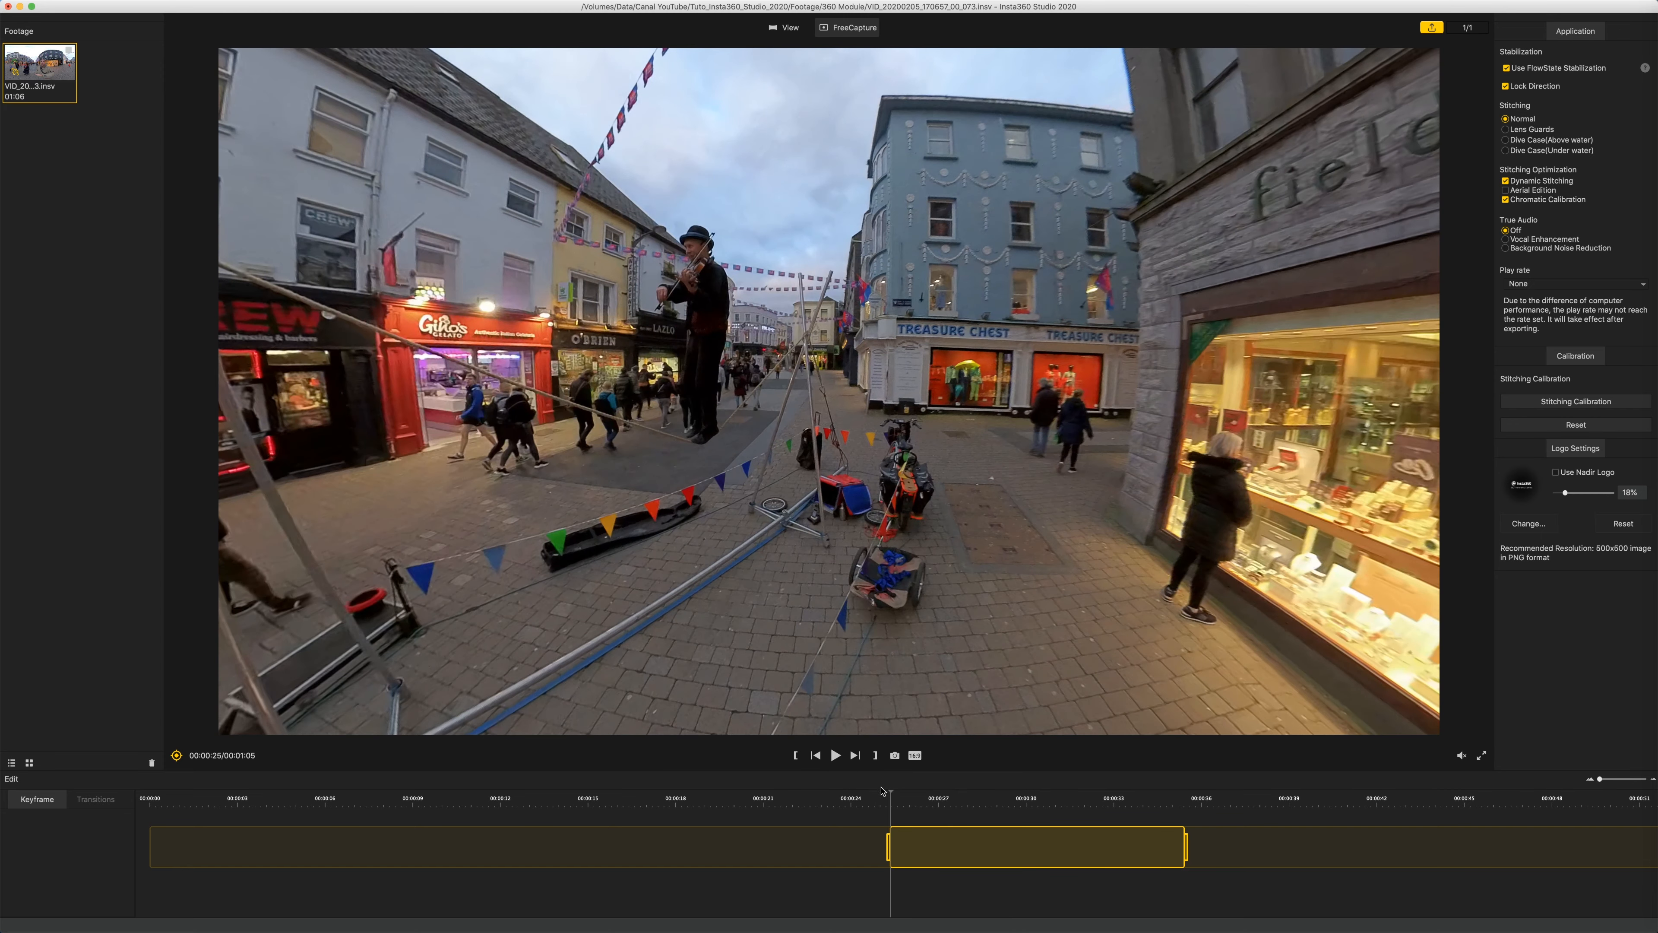
Reframe the view towards the tightrope performer and mark a keyframe at the trim start.
left_click_drag(874, 519, 965, 524)
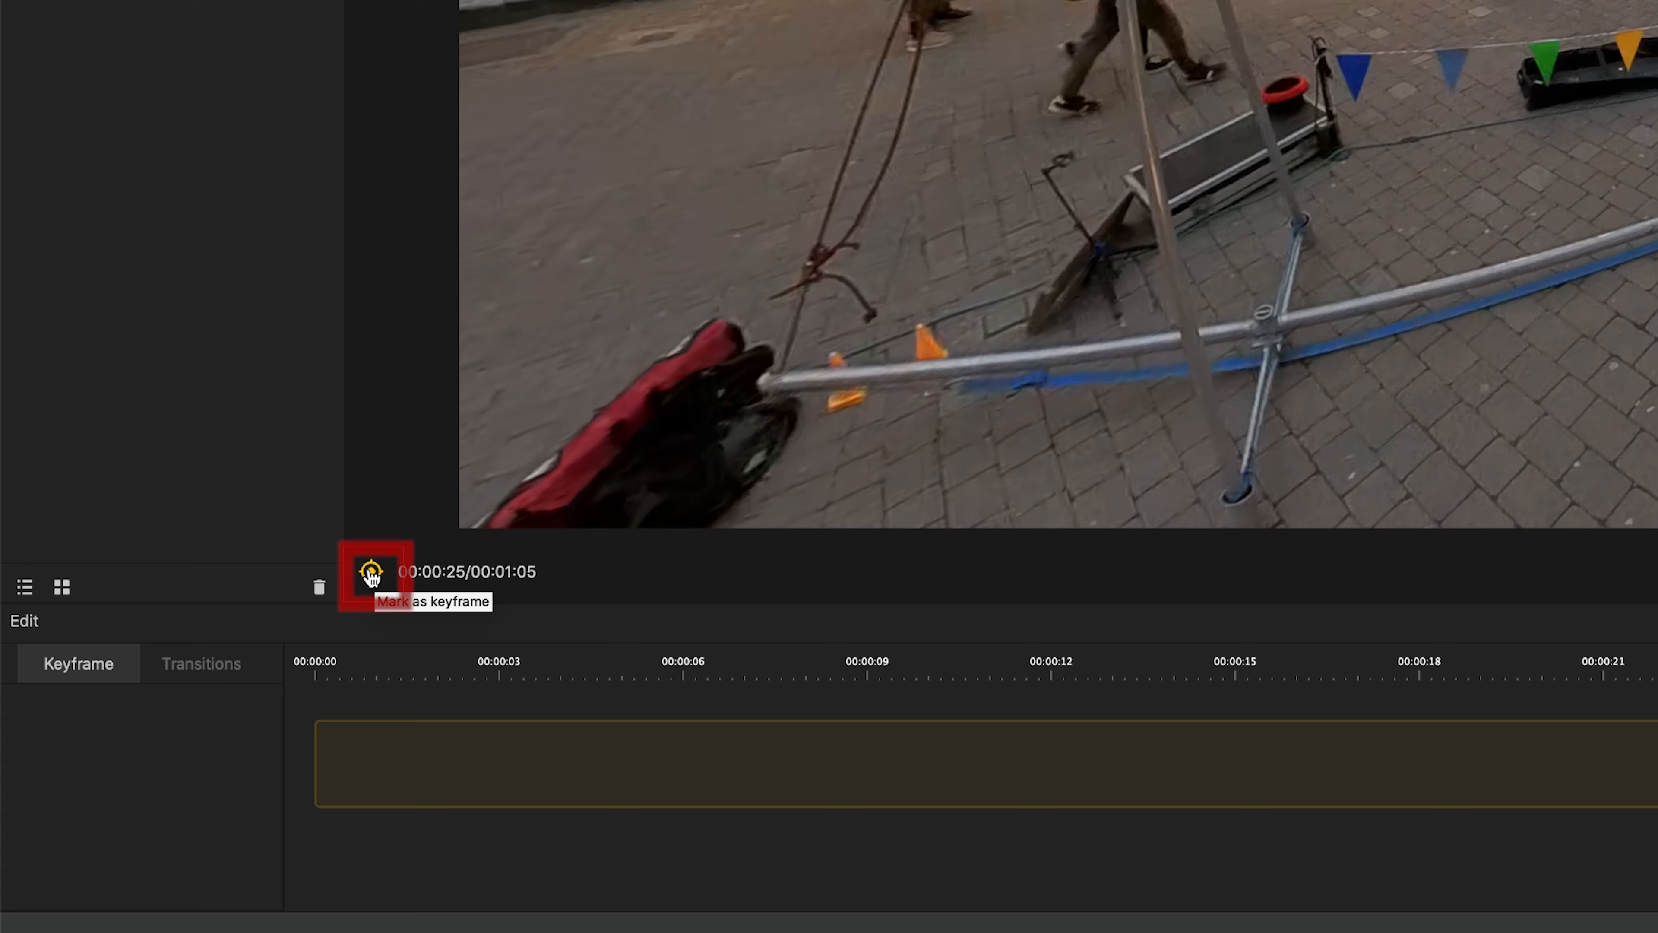
left_click(371, 575)
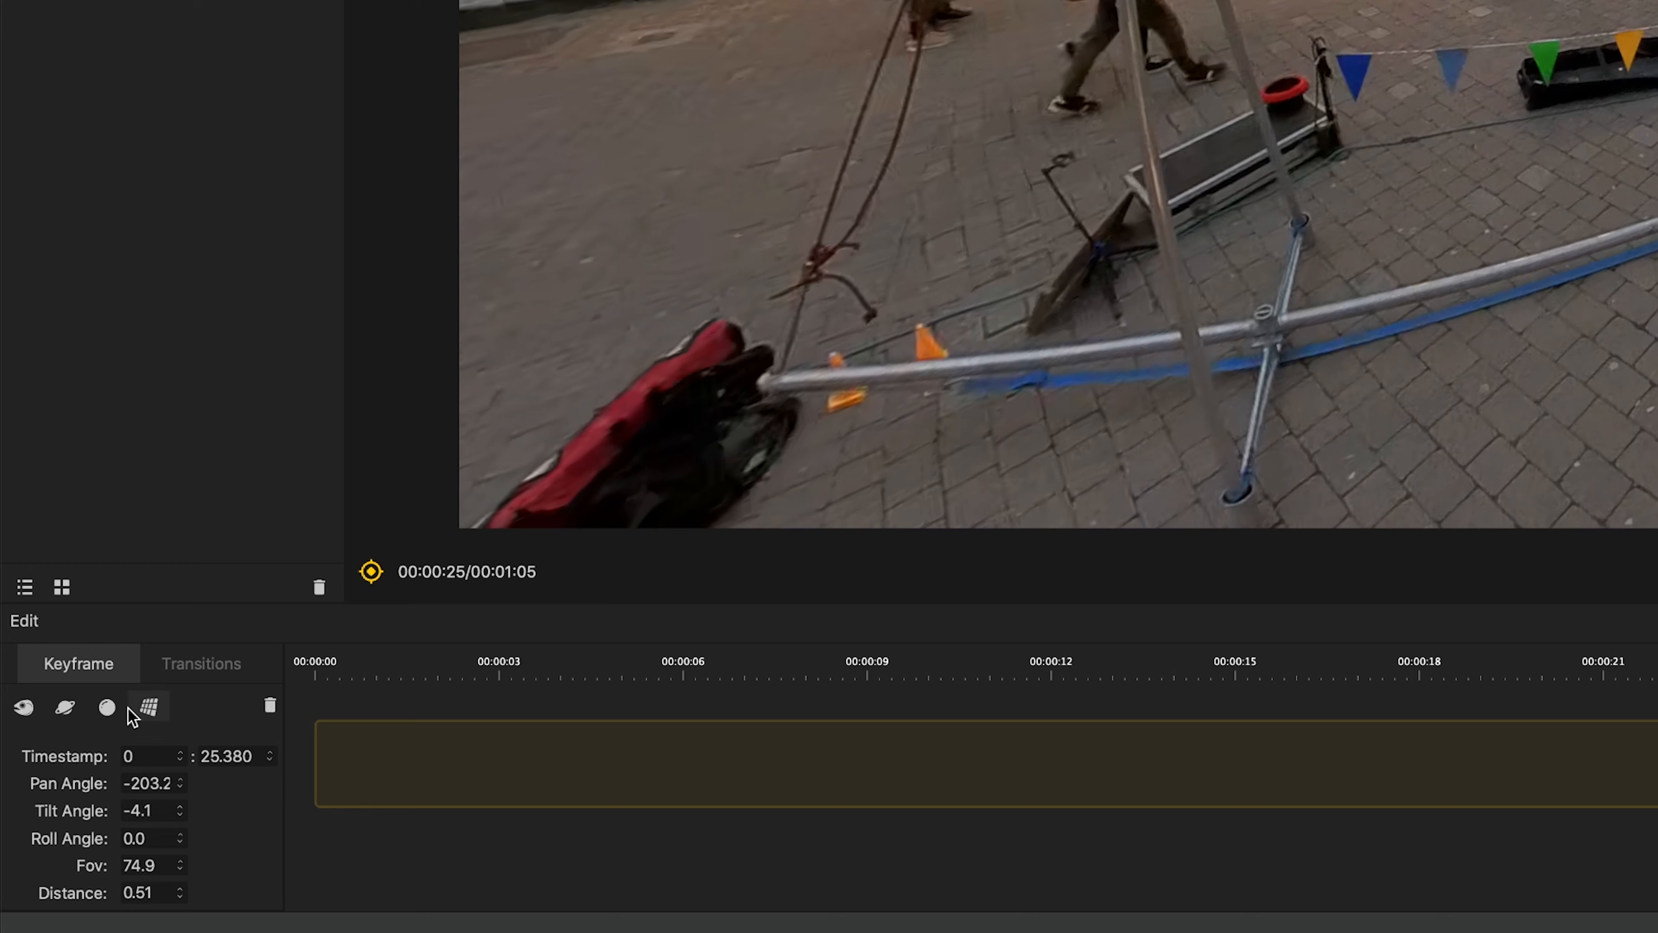
Try the tiny planet, crystal ball and perspective views on the keyframe, and settle on the fisheye view with Fov 75.0 and distance 0.60.
left_click(65, 709)
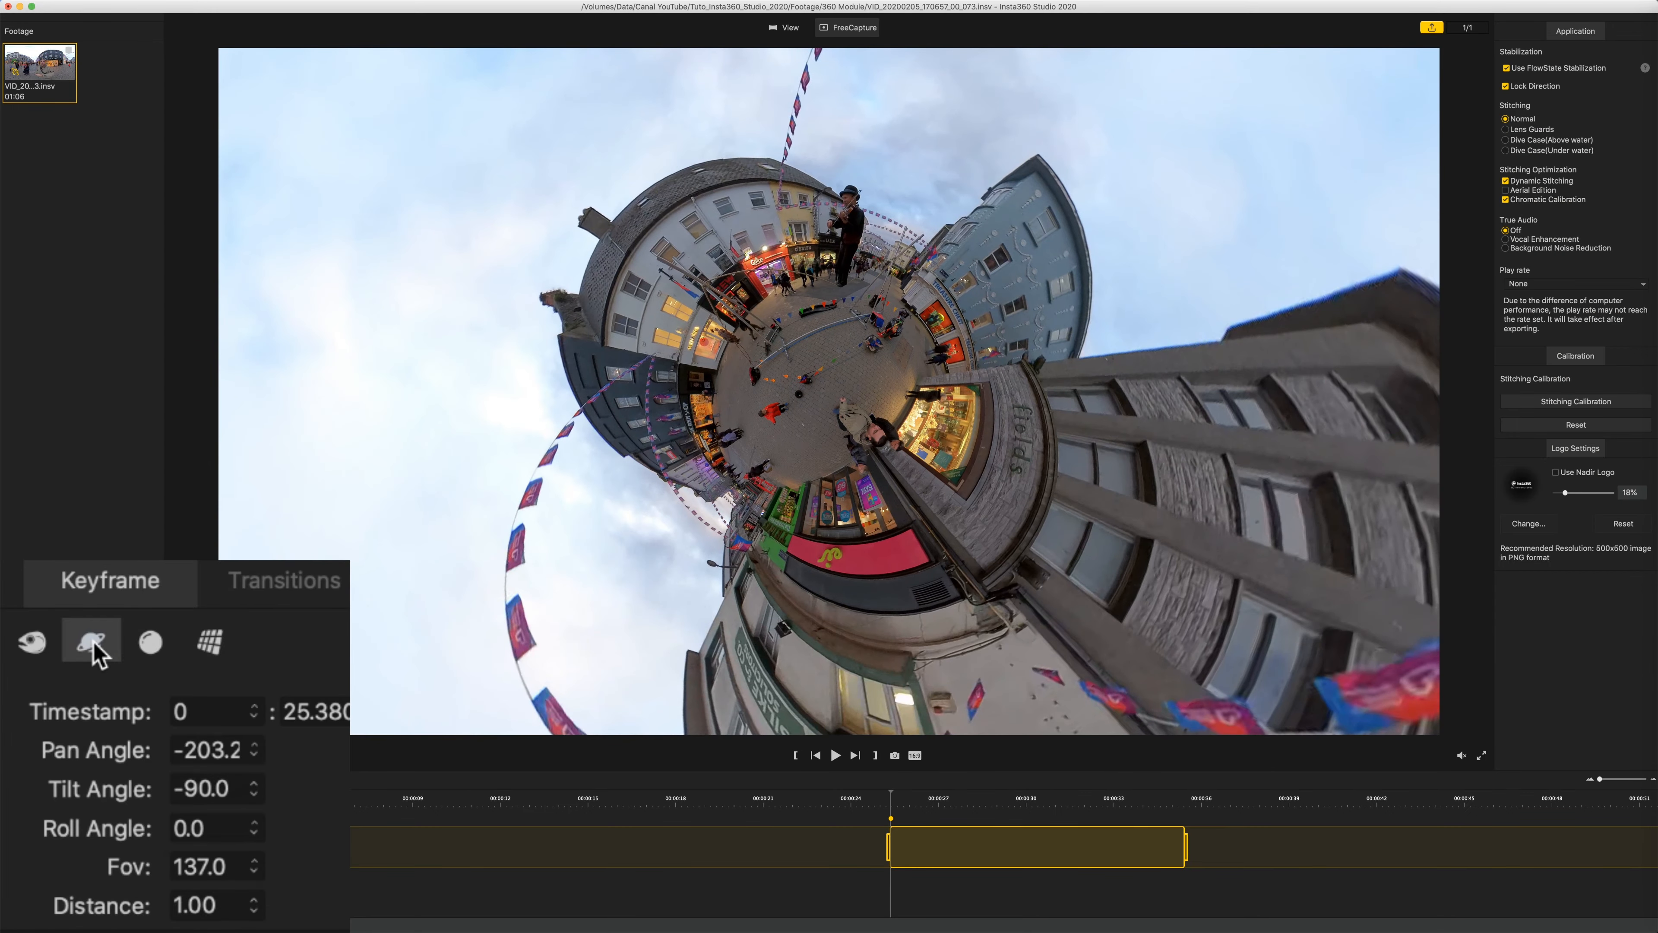
left_click(145, 645)
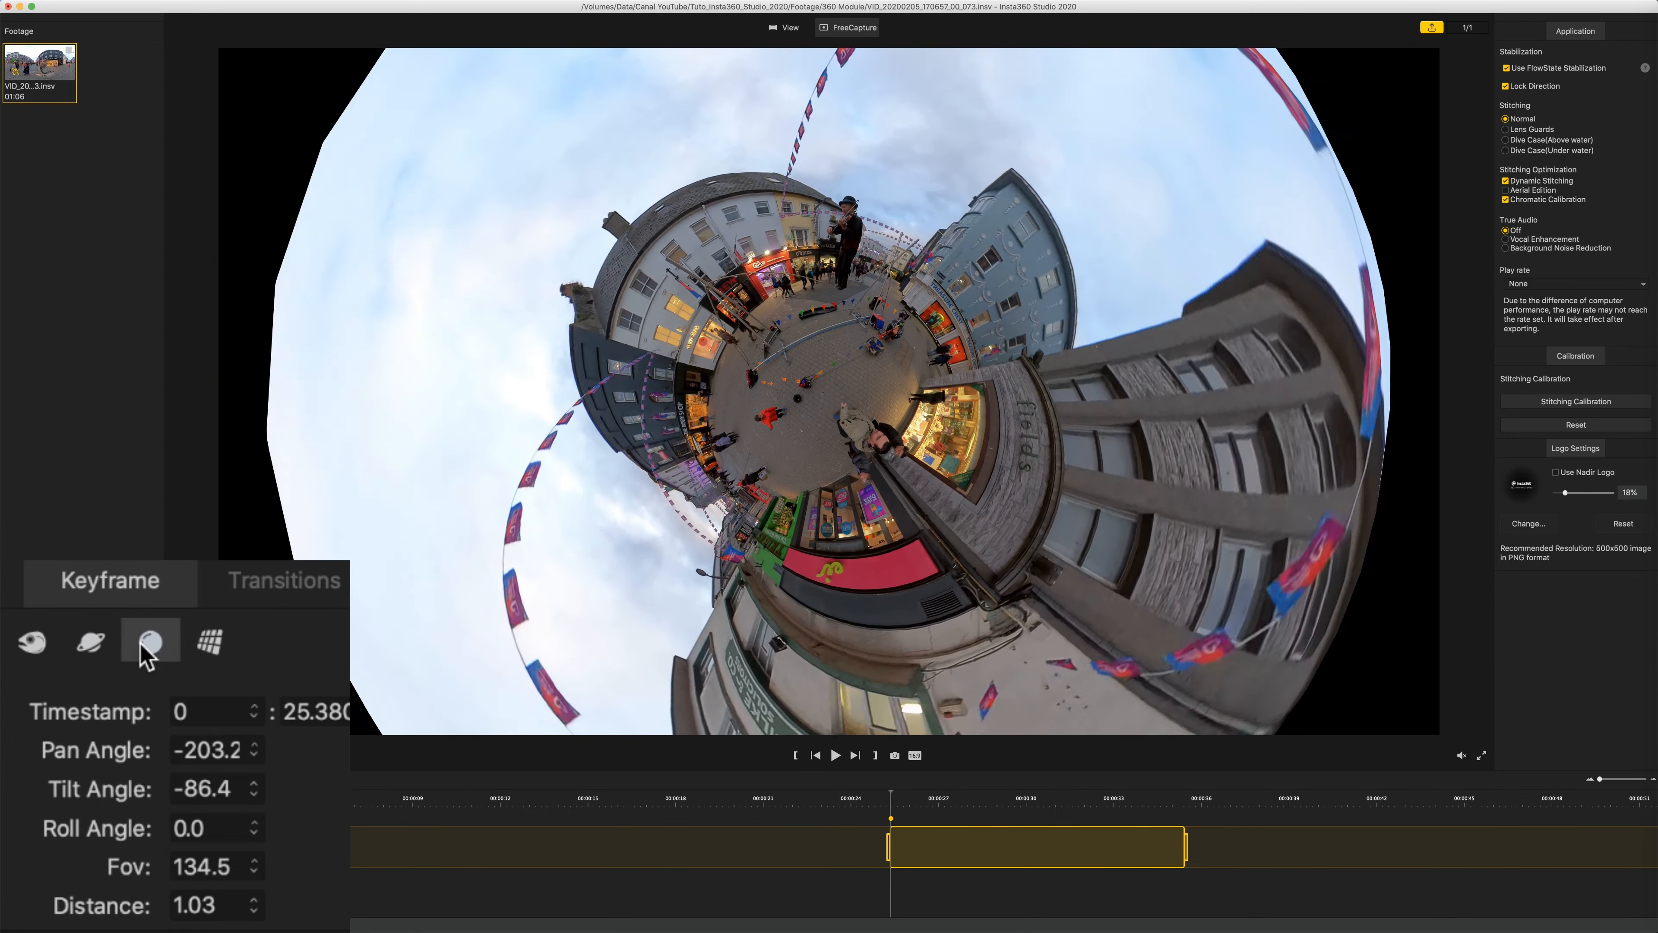
left_click(211, 642)
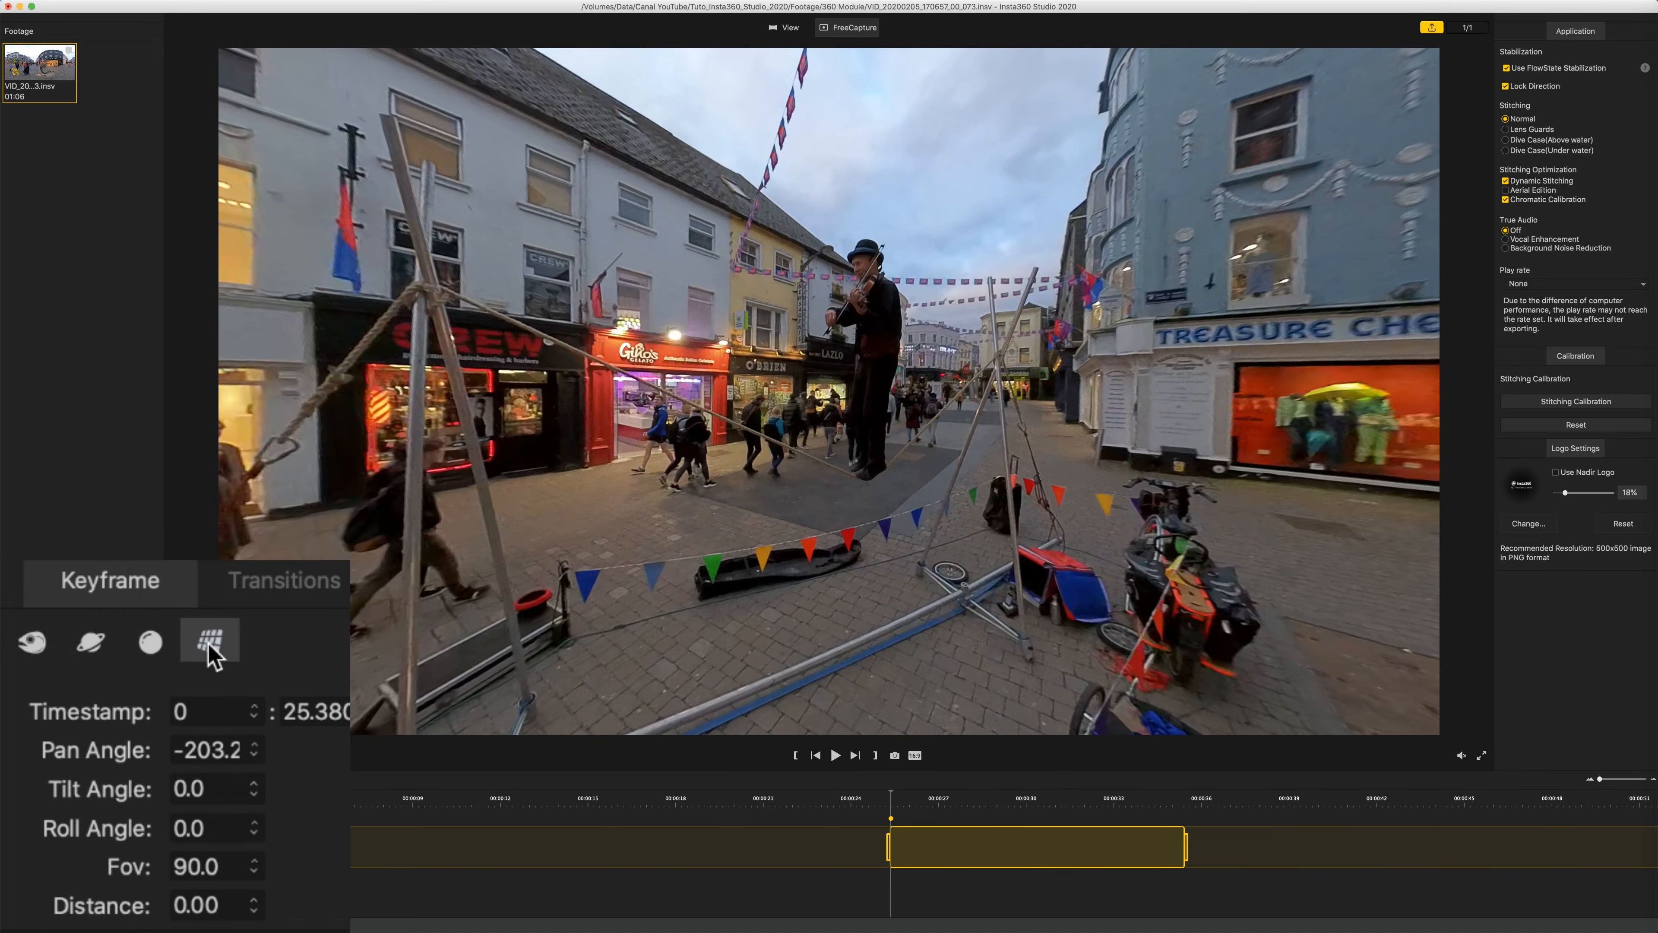
left_click(47, 644)
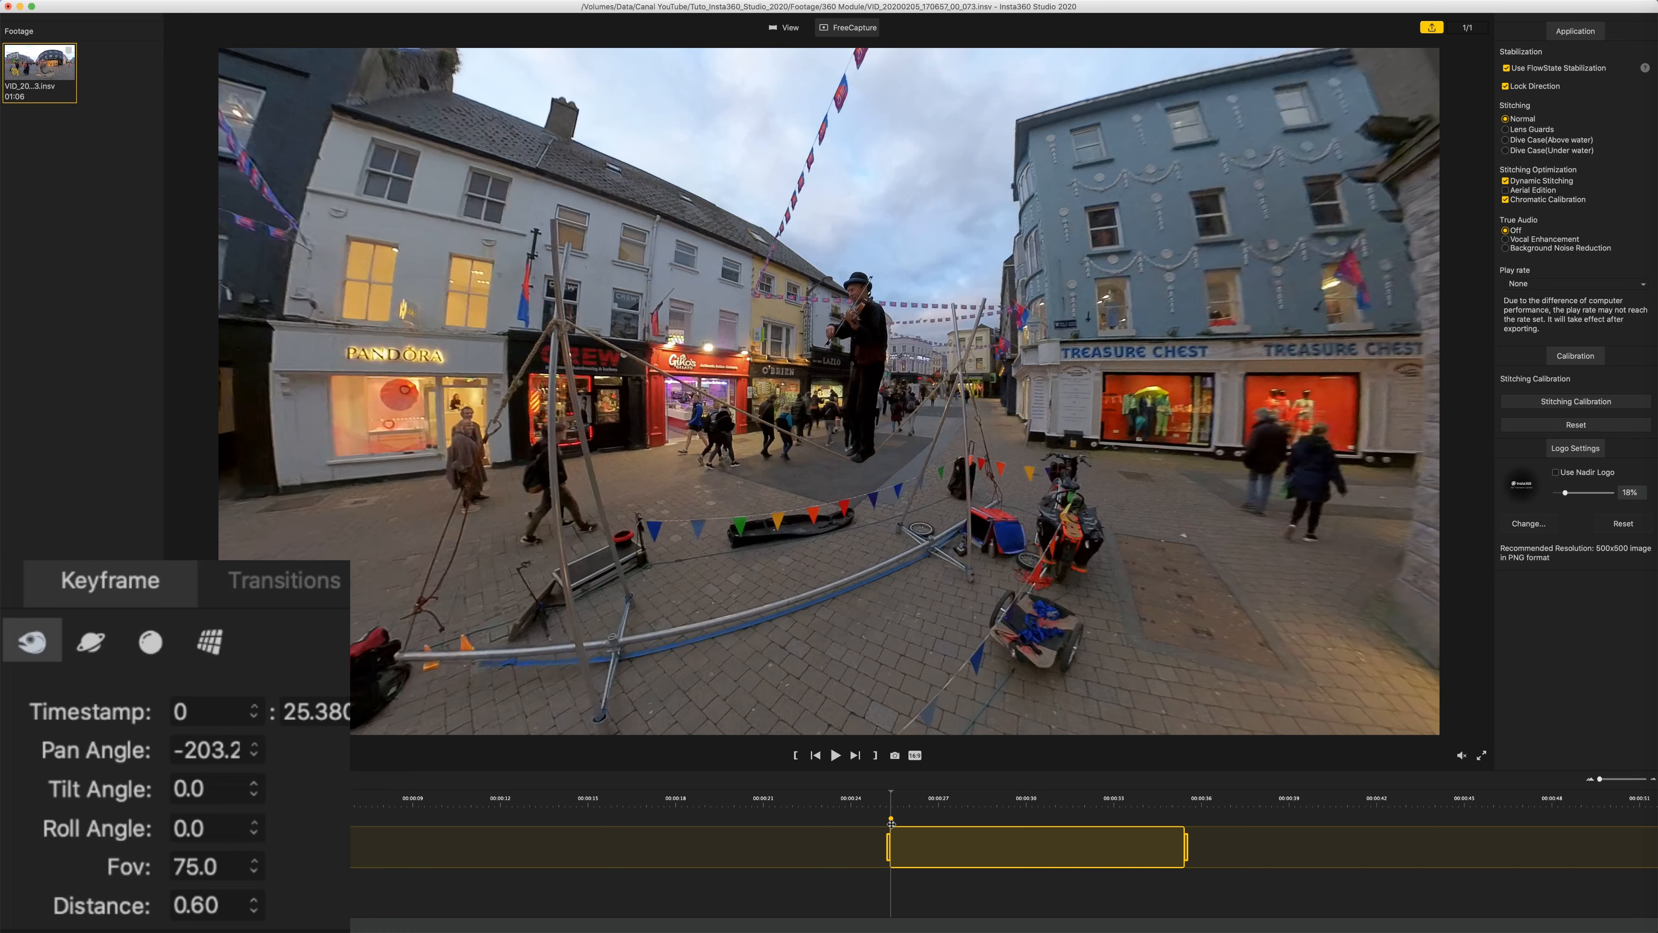
Preview the footage just past the first keyframe and return the playhead to that keyframe.
left_click_drag(892, 819, 931, 823)
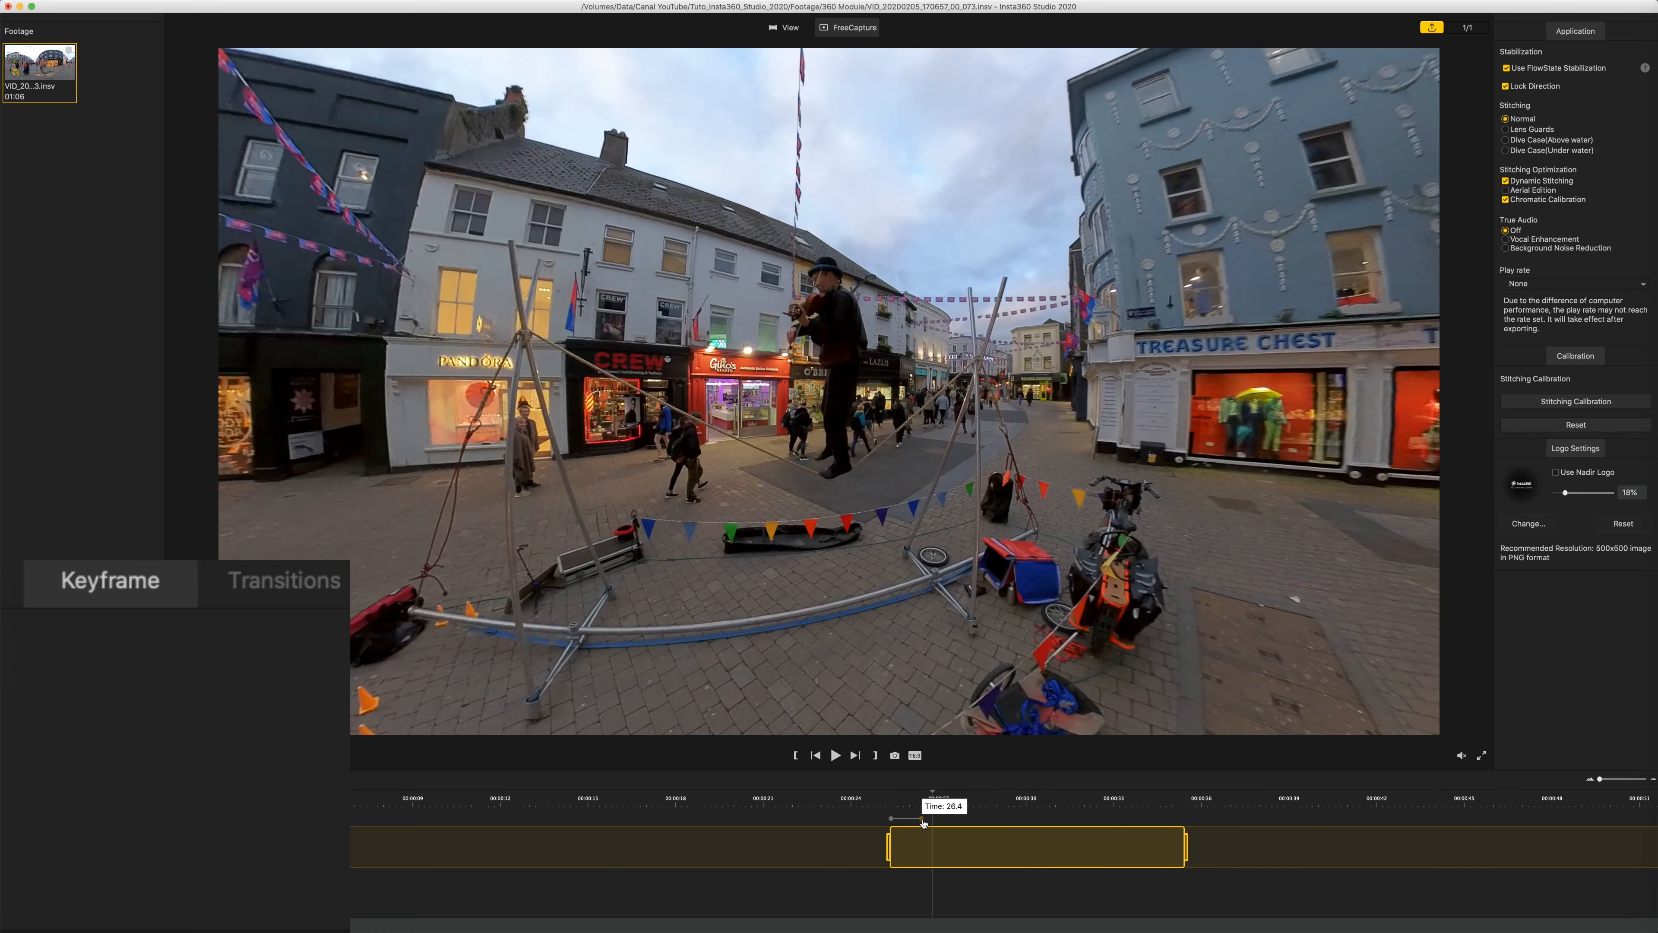
left_click(926, 819)
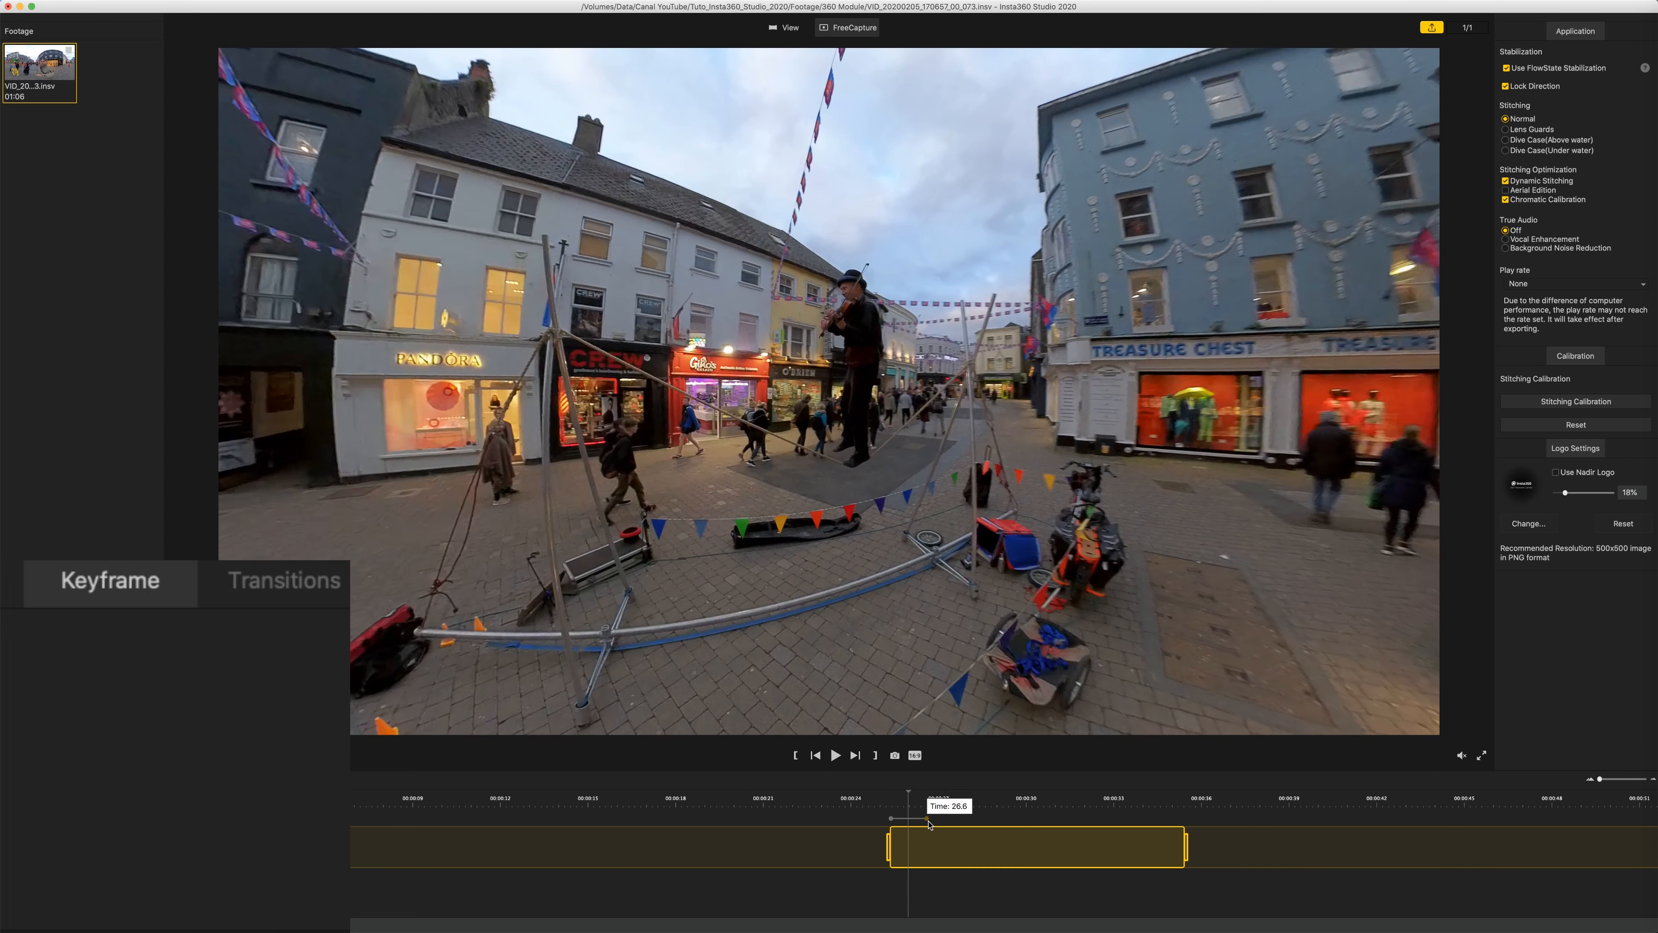
left_click_drag(927, 820, 890, 819)
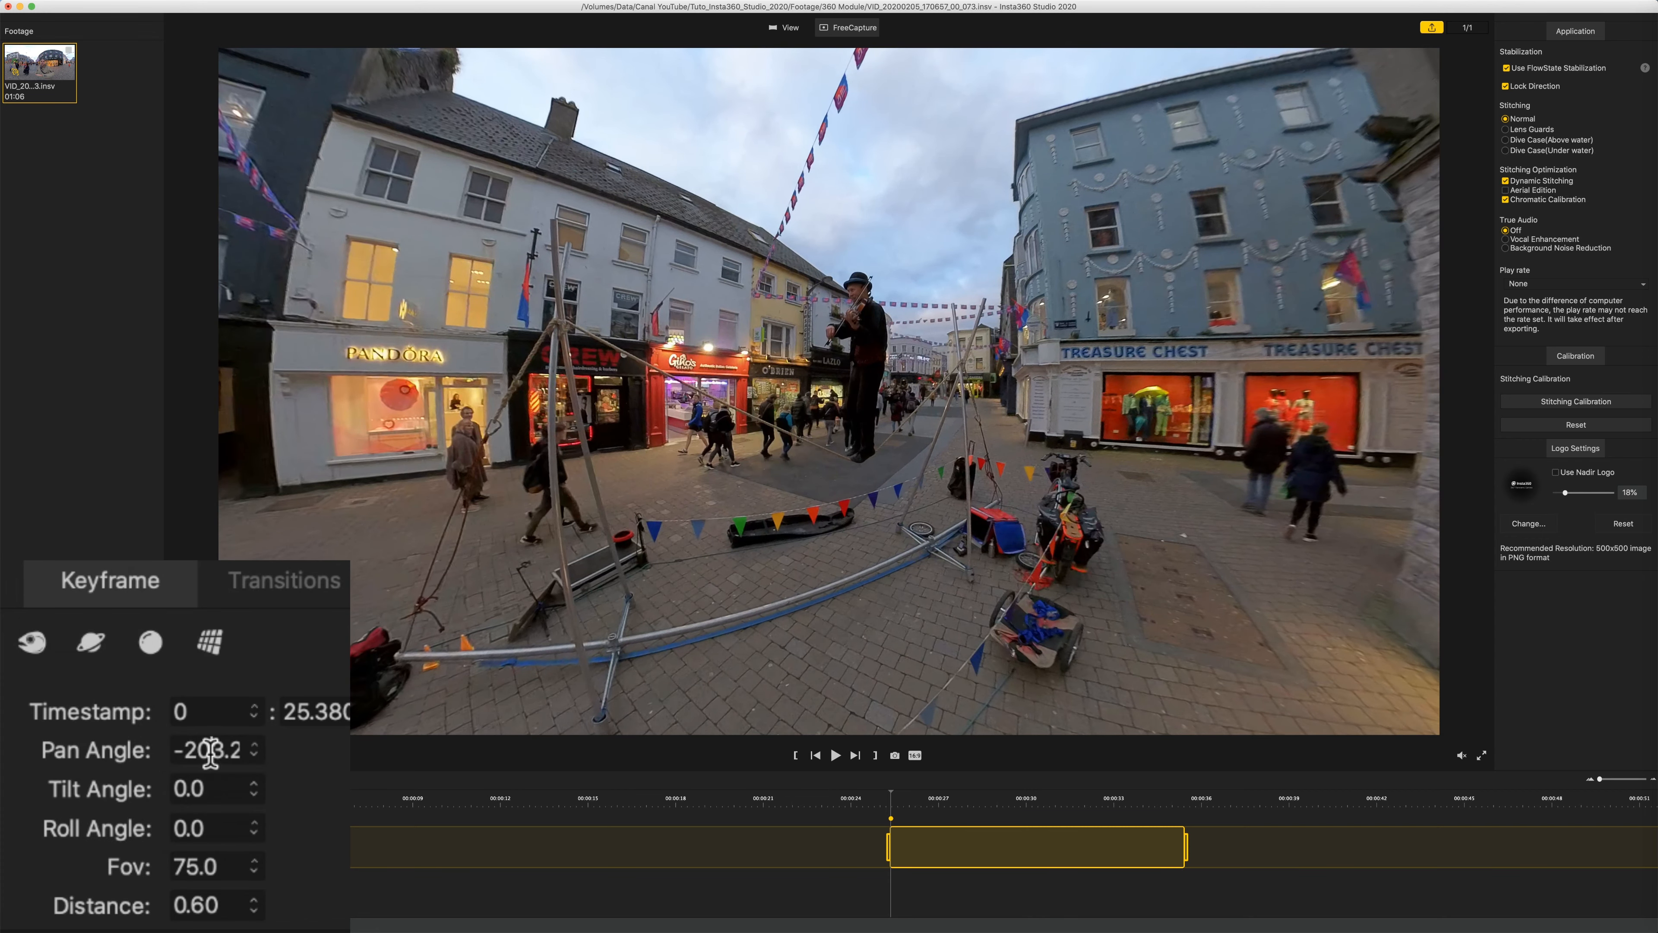
Adjust the first keyframe's pan angle to -211.2.
left_click_drag(206, 754, 237, 752)
type("1.2")
key("Return")
scroll(199, 744, "up", 9)
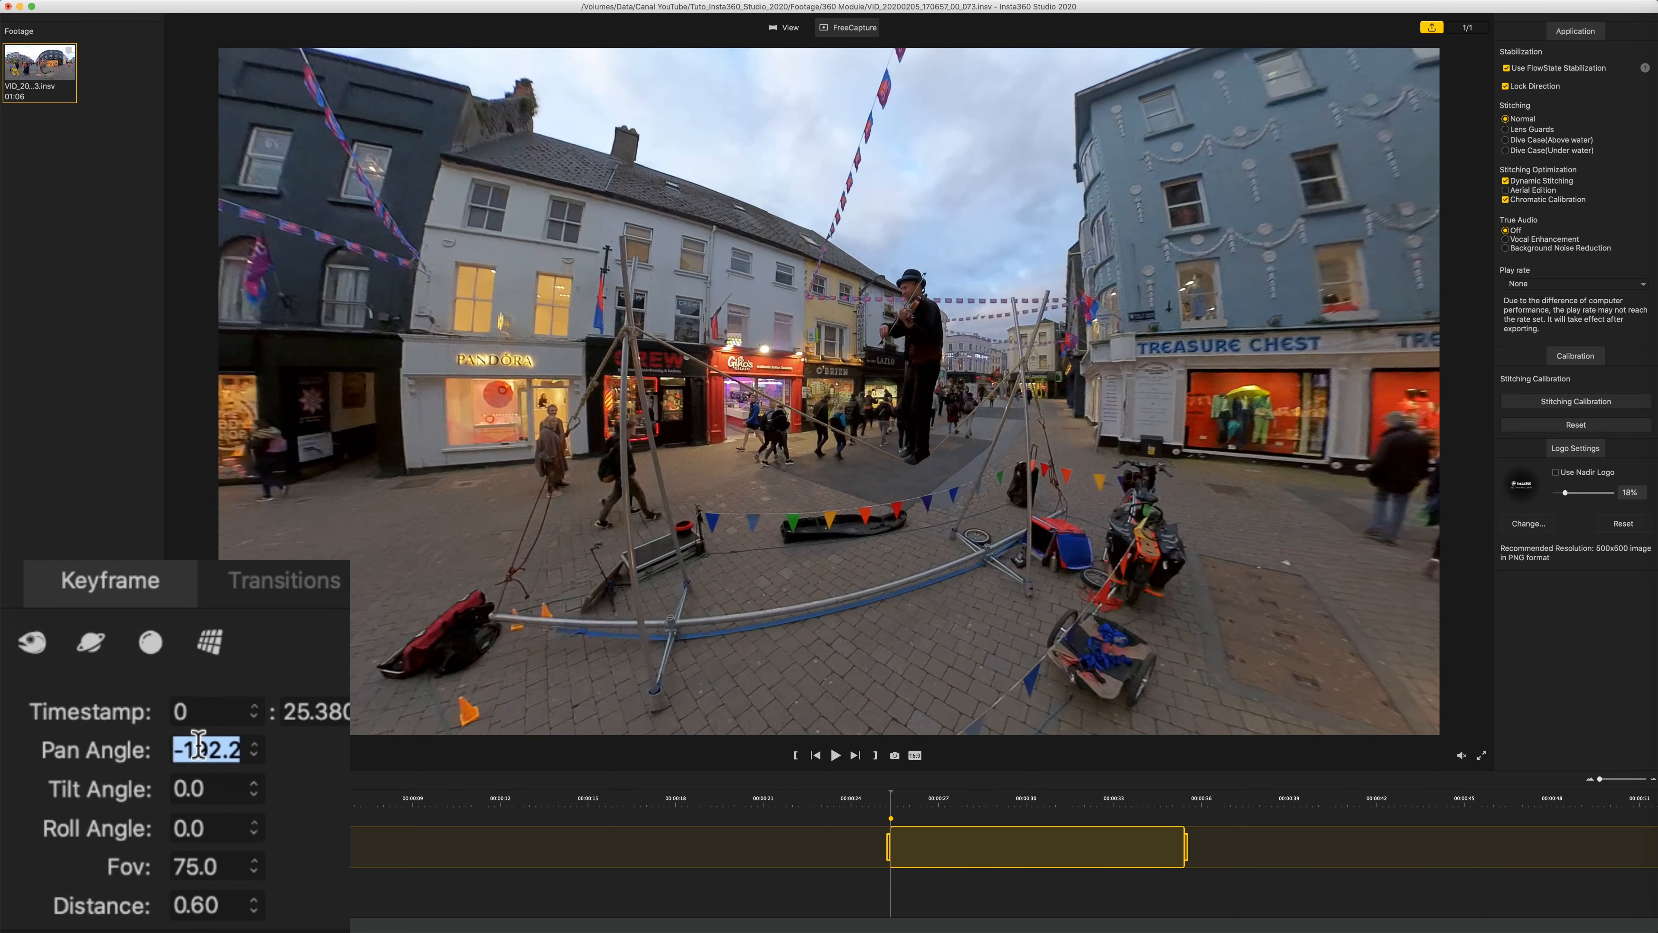
scroll(199, 744, "down", 1)
scroll(199, 744, "down", 20)
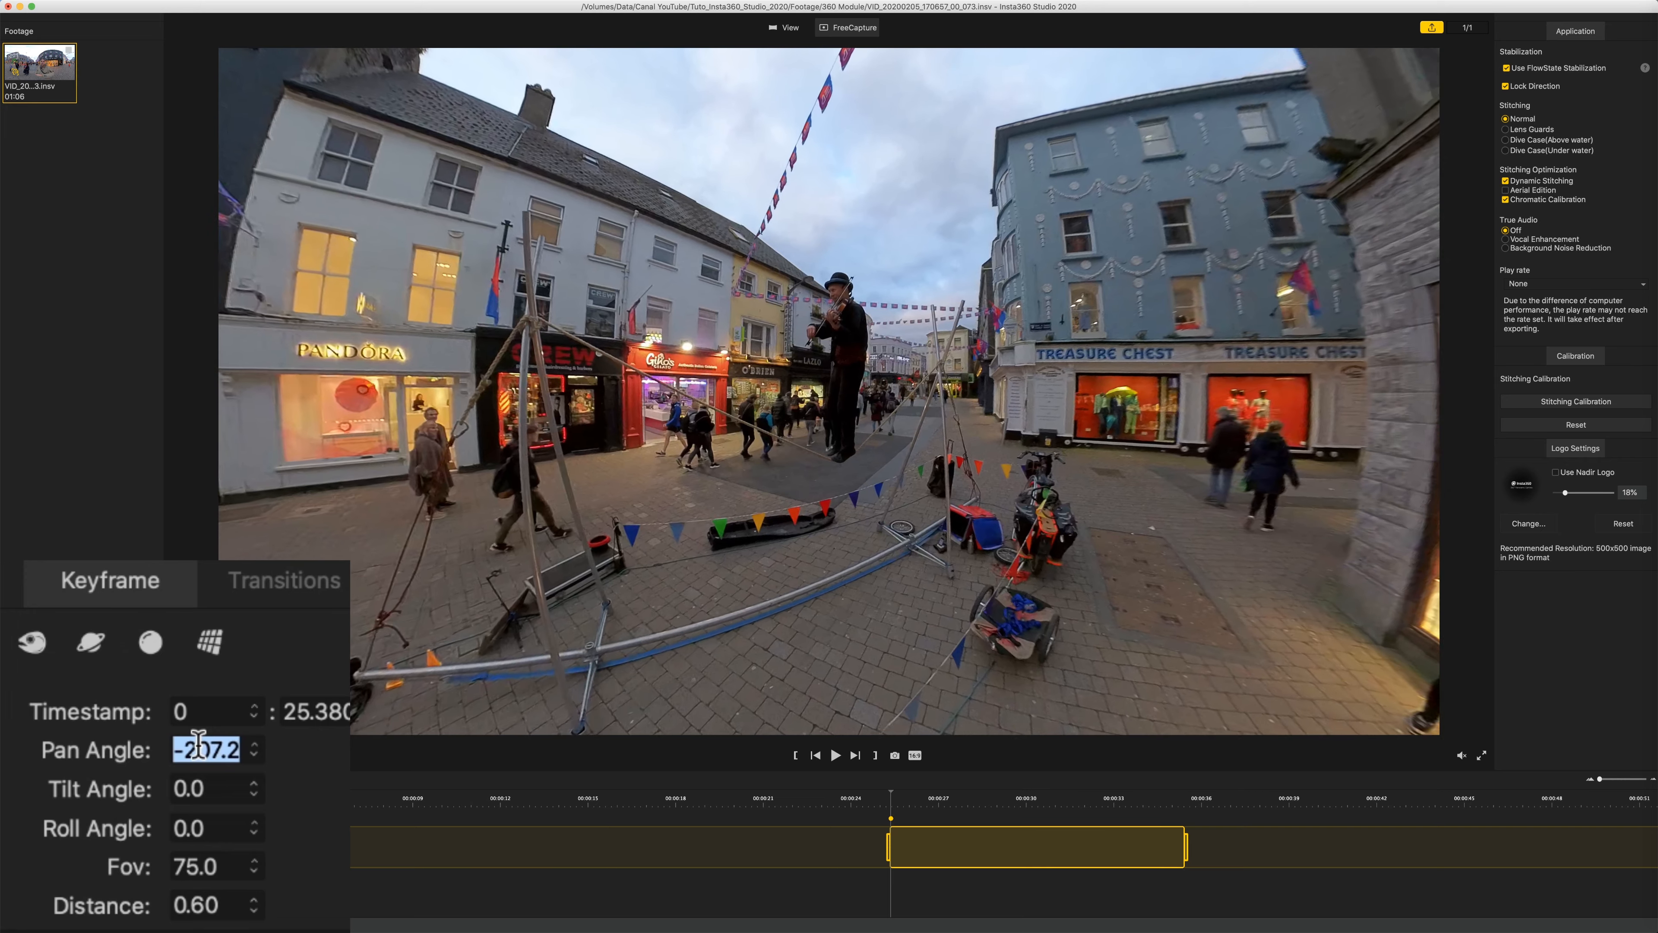
scroll(198, 744, "up", 7)
scroll(198, 745, "down", 7)
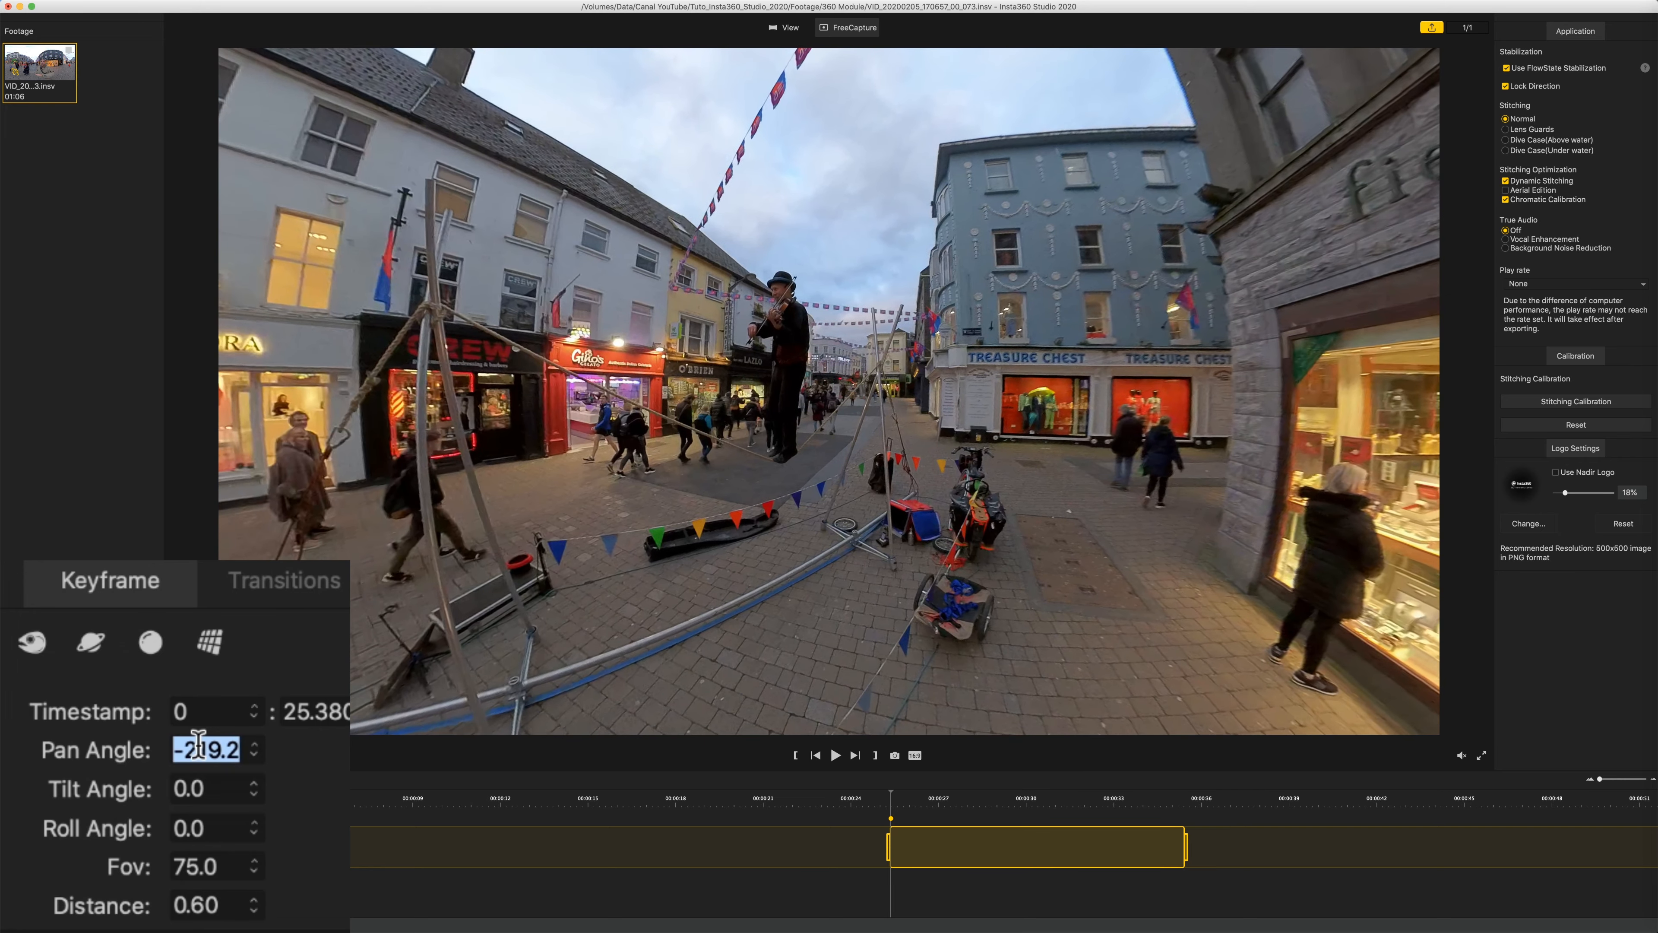
scroll(199, 744, "up", 3)
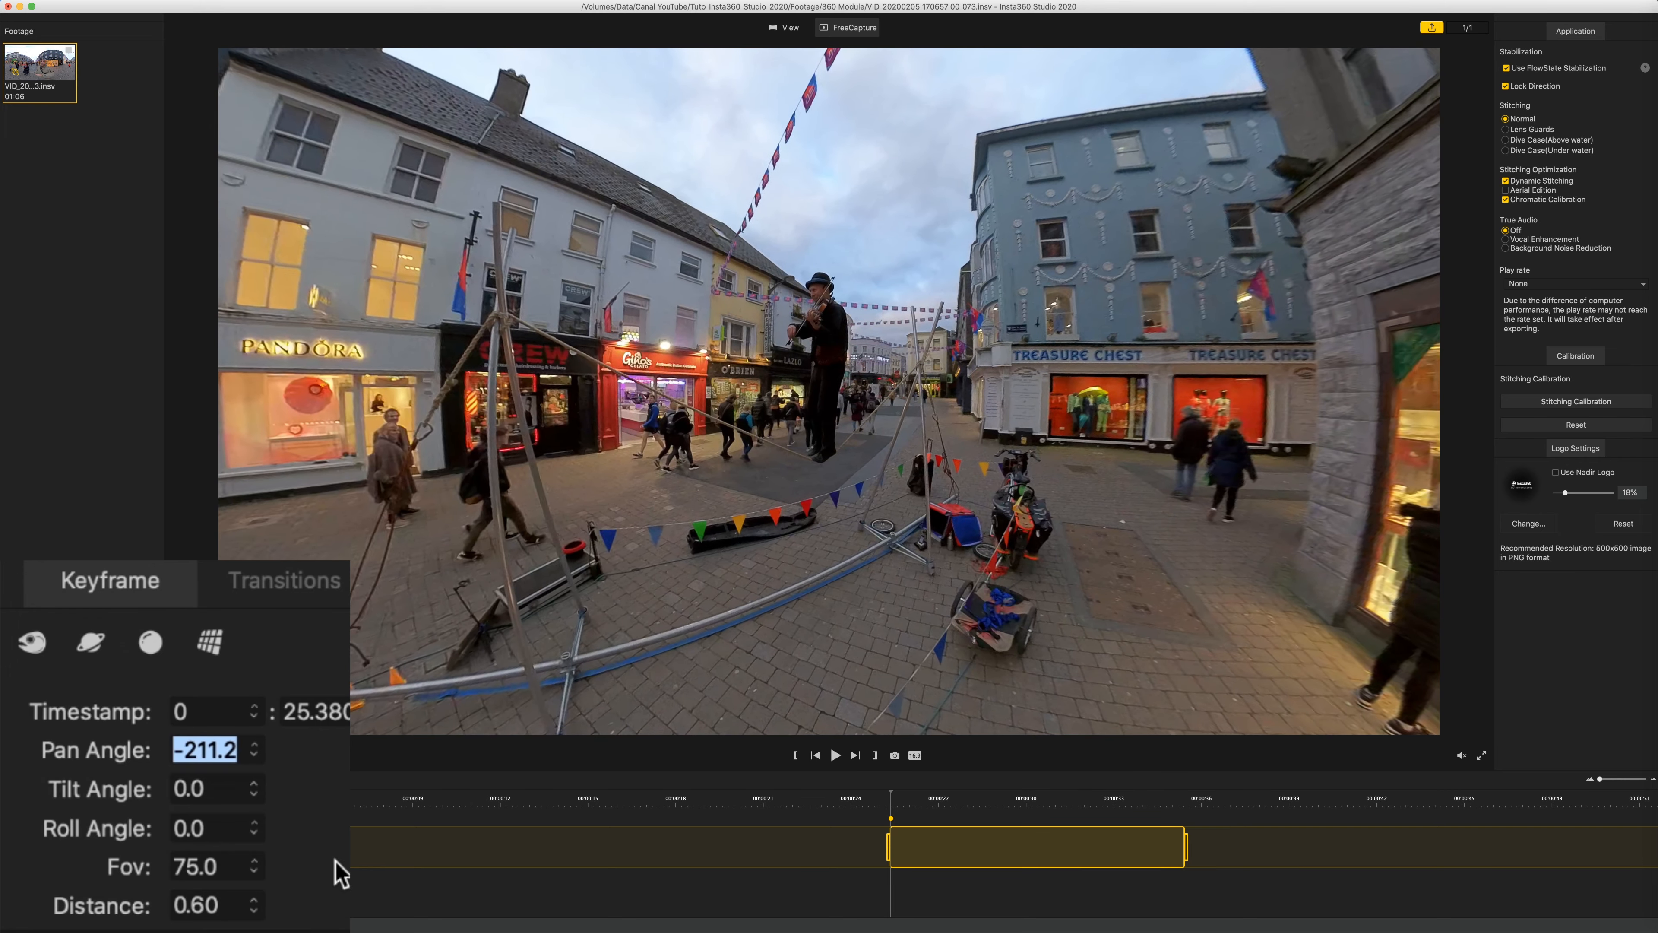
Try tilting the first keyframe's view up and down, and set its tilt angle to -3.0.
left_click(208, 789)
scroll(209, 788, "up", 3)
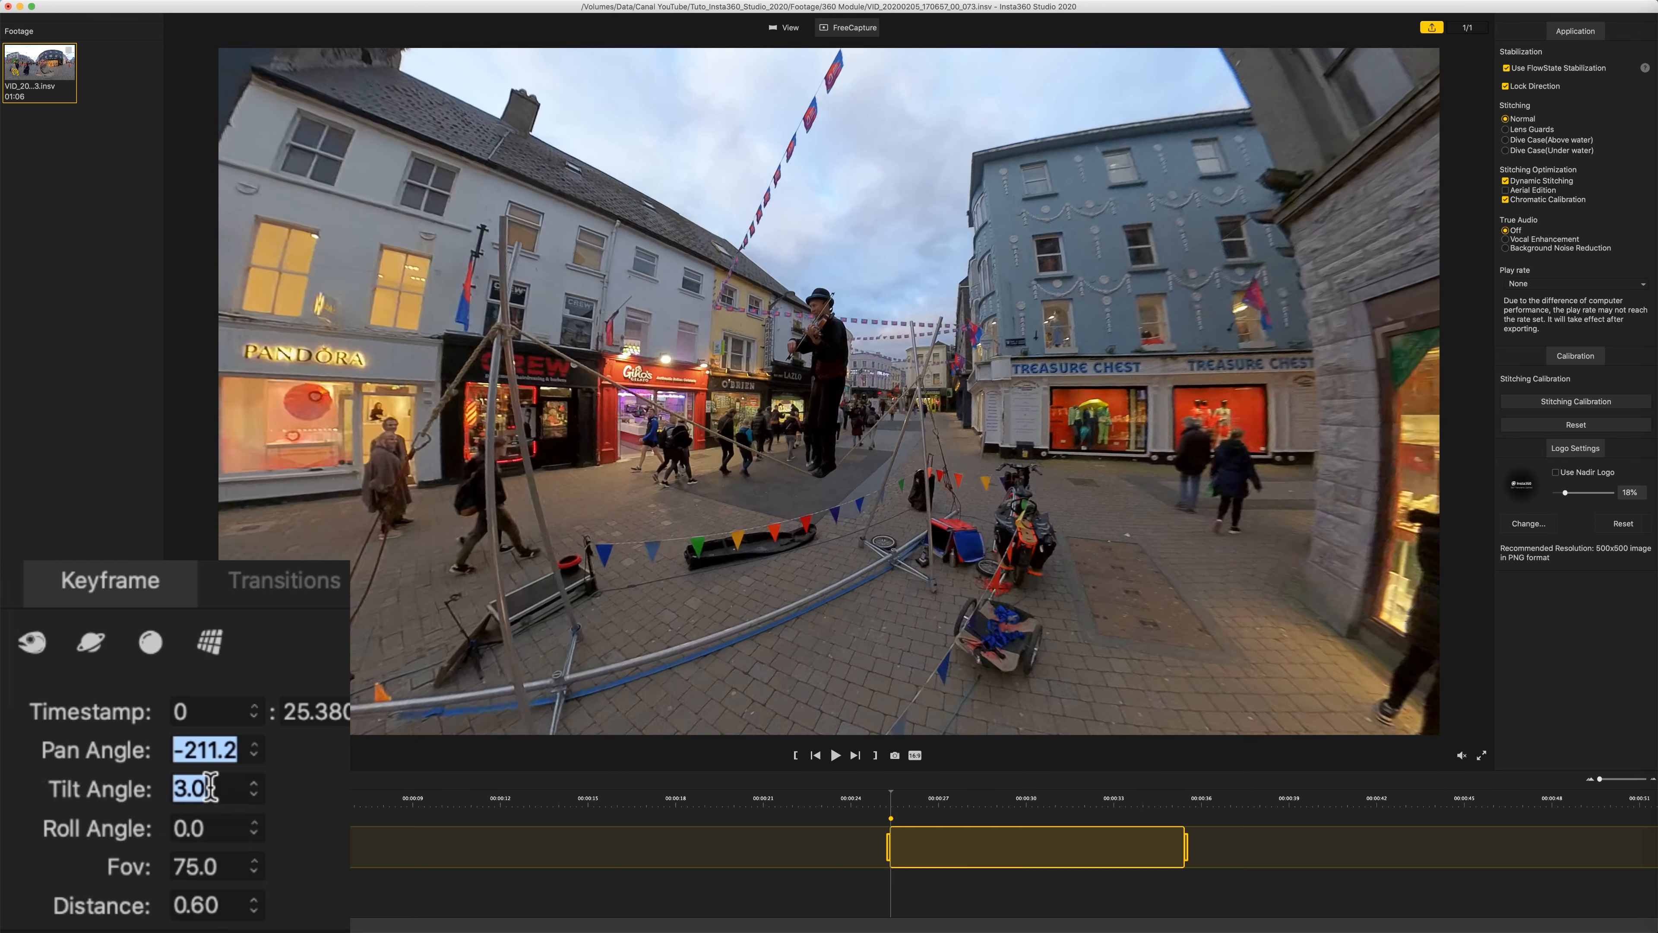
scroll(210, 787, "down", 1)
scroll(210, 789, "down", 5)
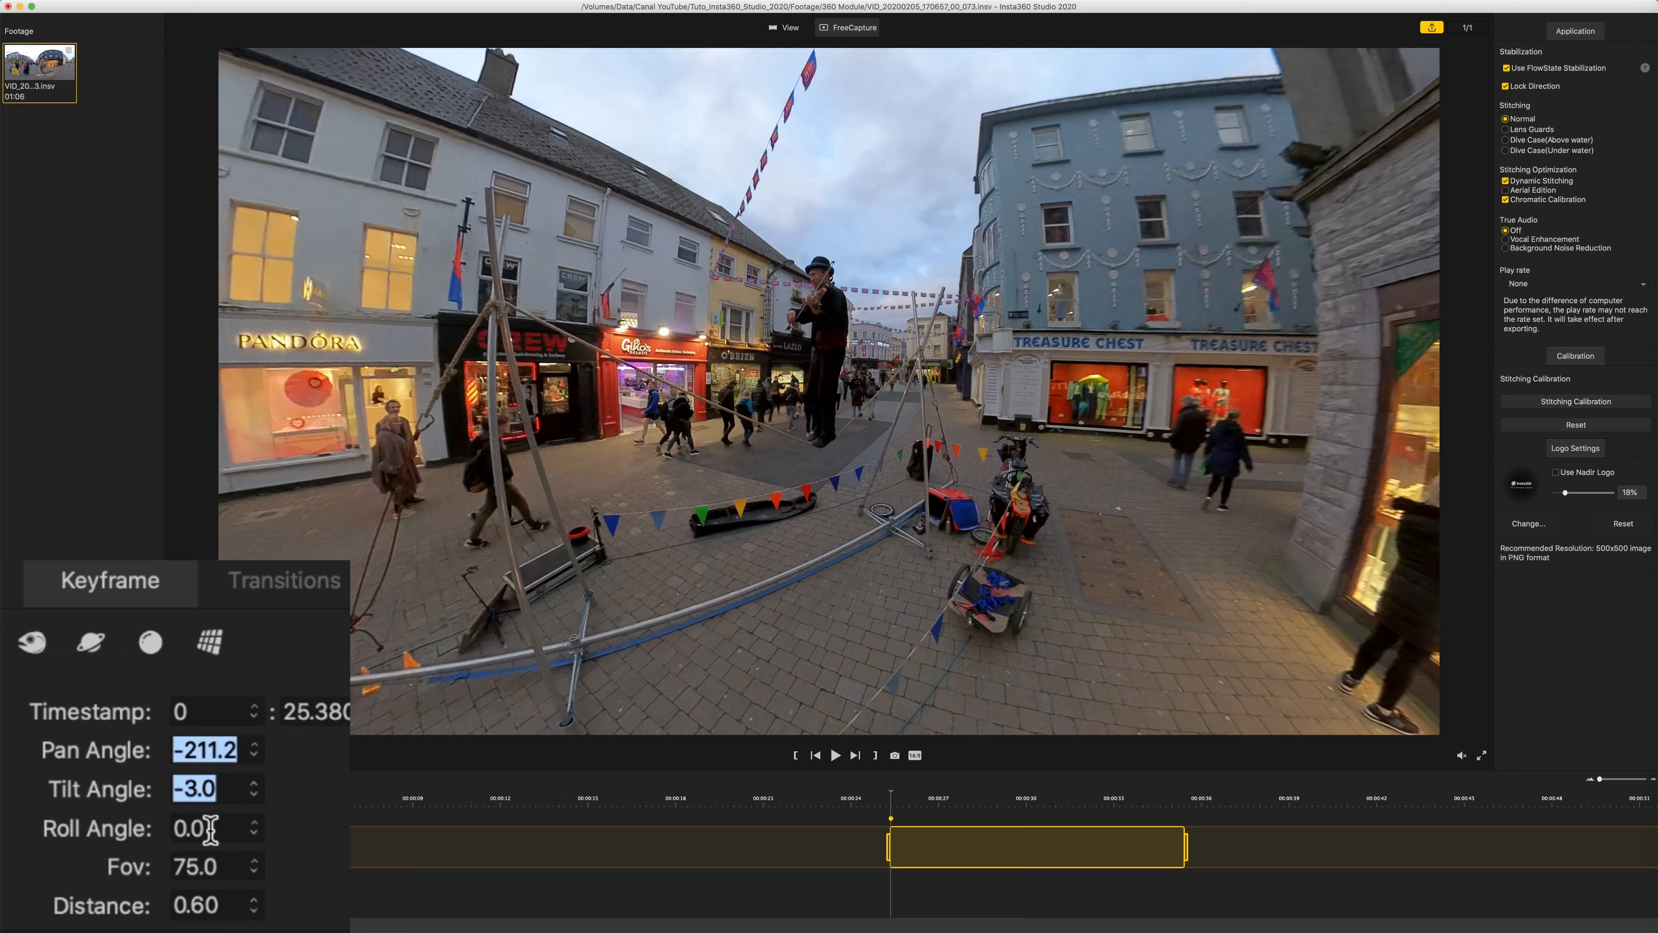
Try rolling the first keyframe's view through a full turn, and reset the roll angle to 0.
left_click(209, 829)
scroll(209, 828, "up", 13)
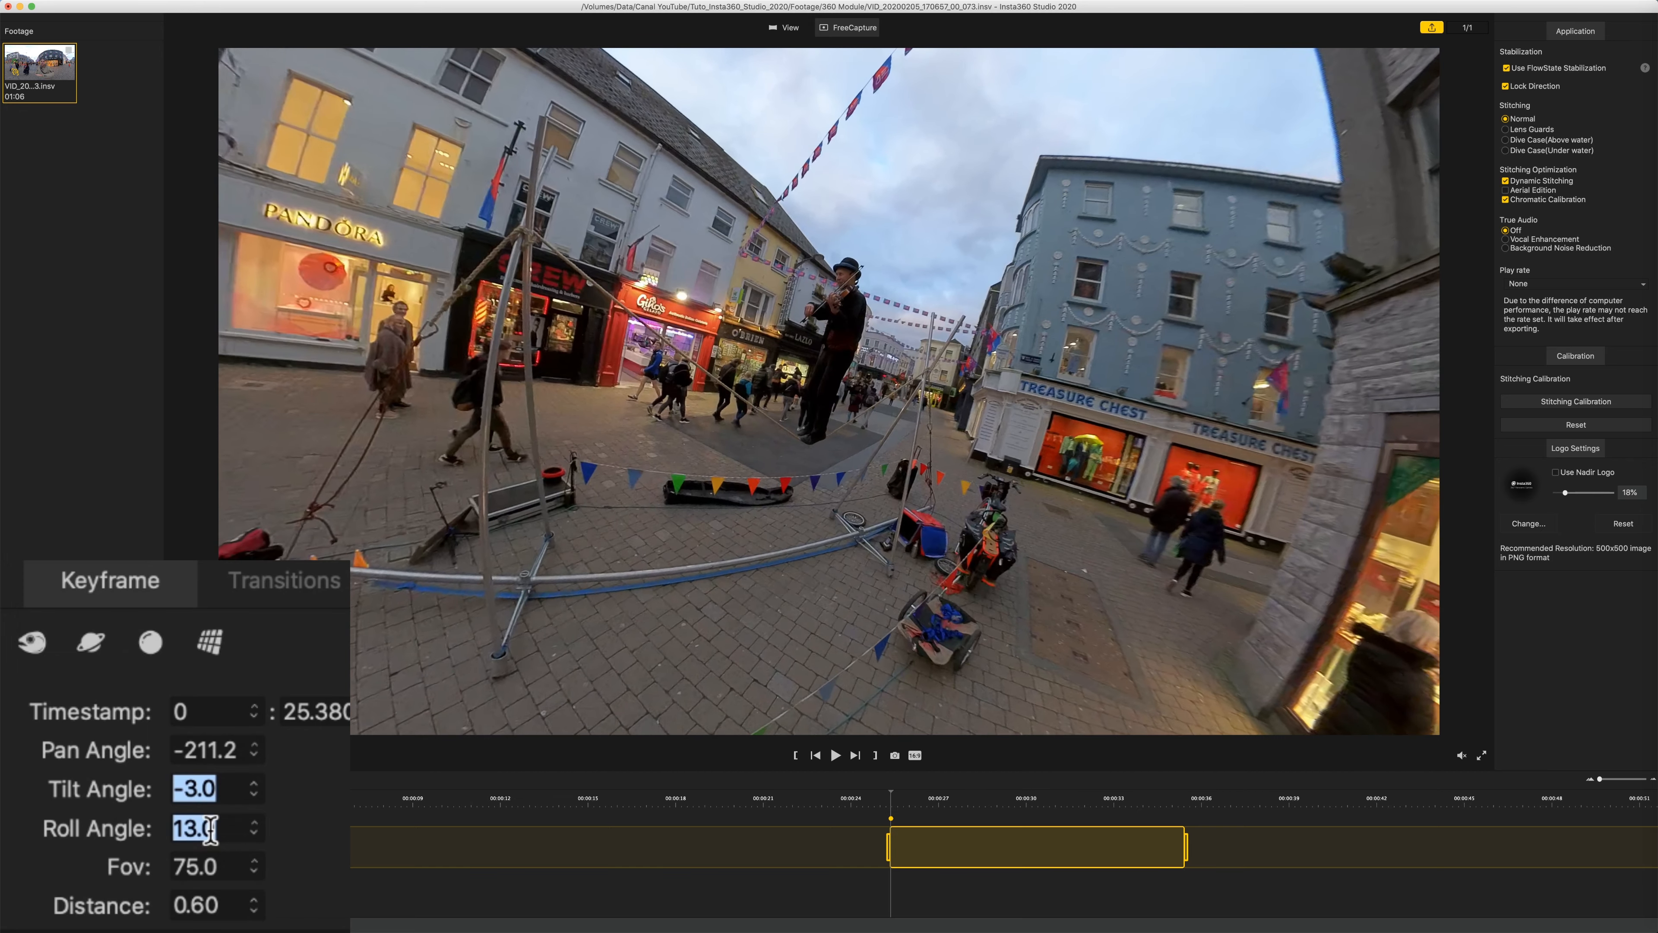
scroll(210, 833, "up", 20)
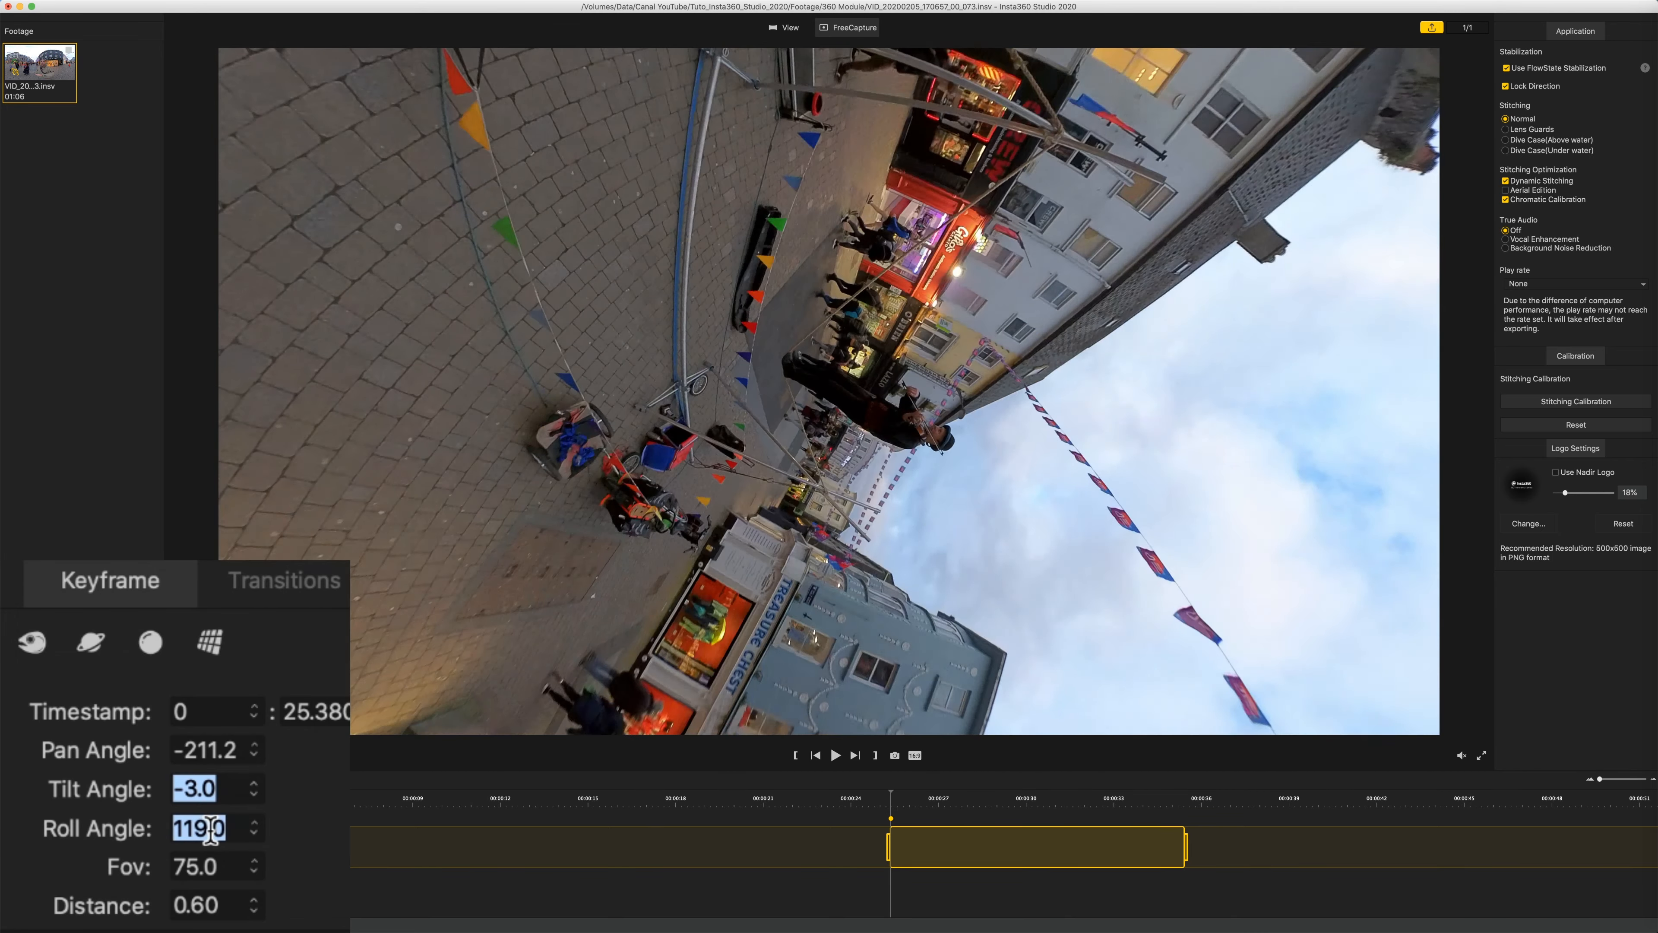
scroll(210, 833, "up", 20)
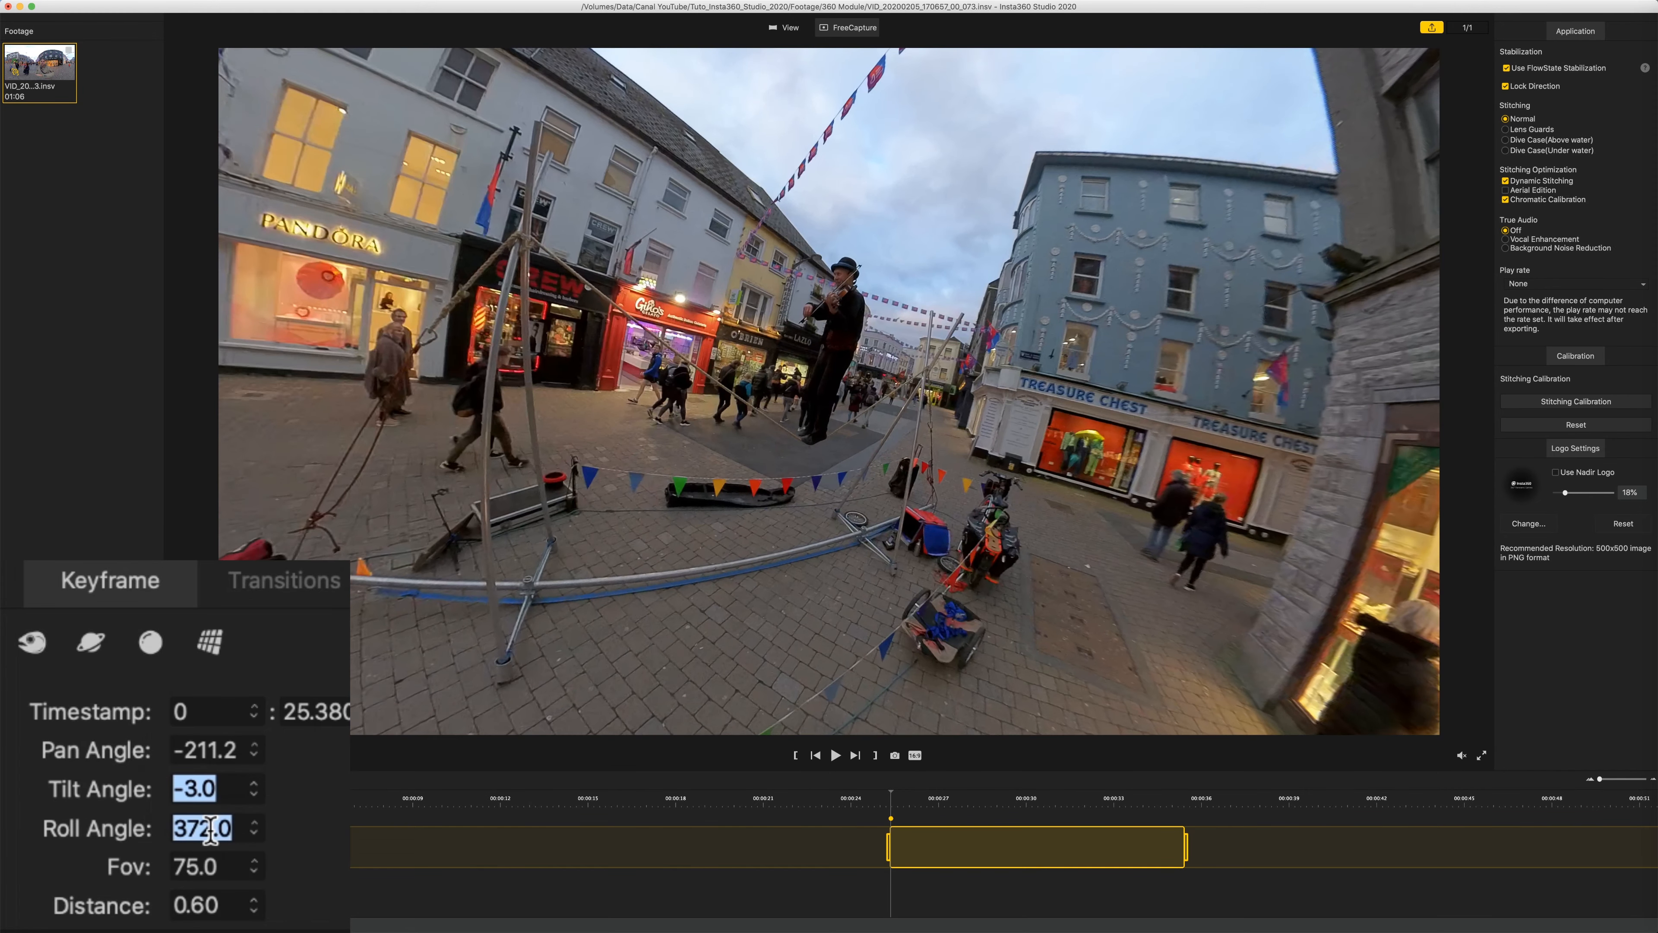
scroll(209, 831, "down", 10)
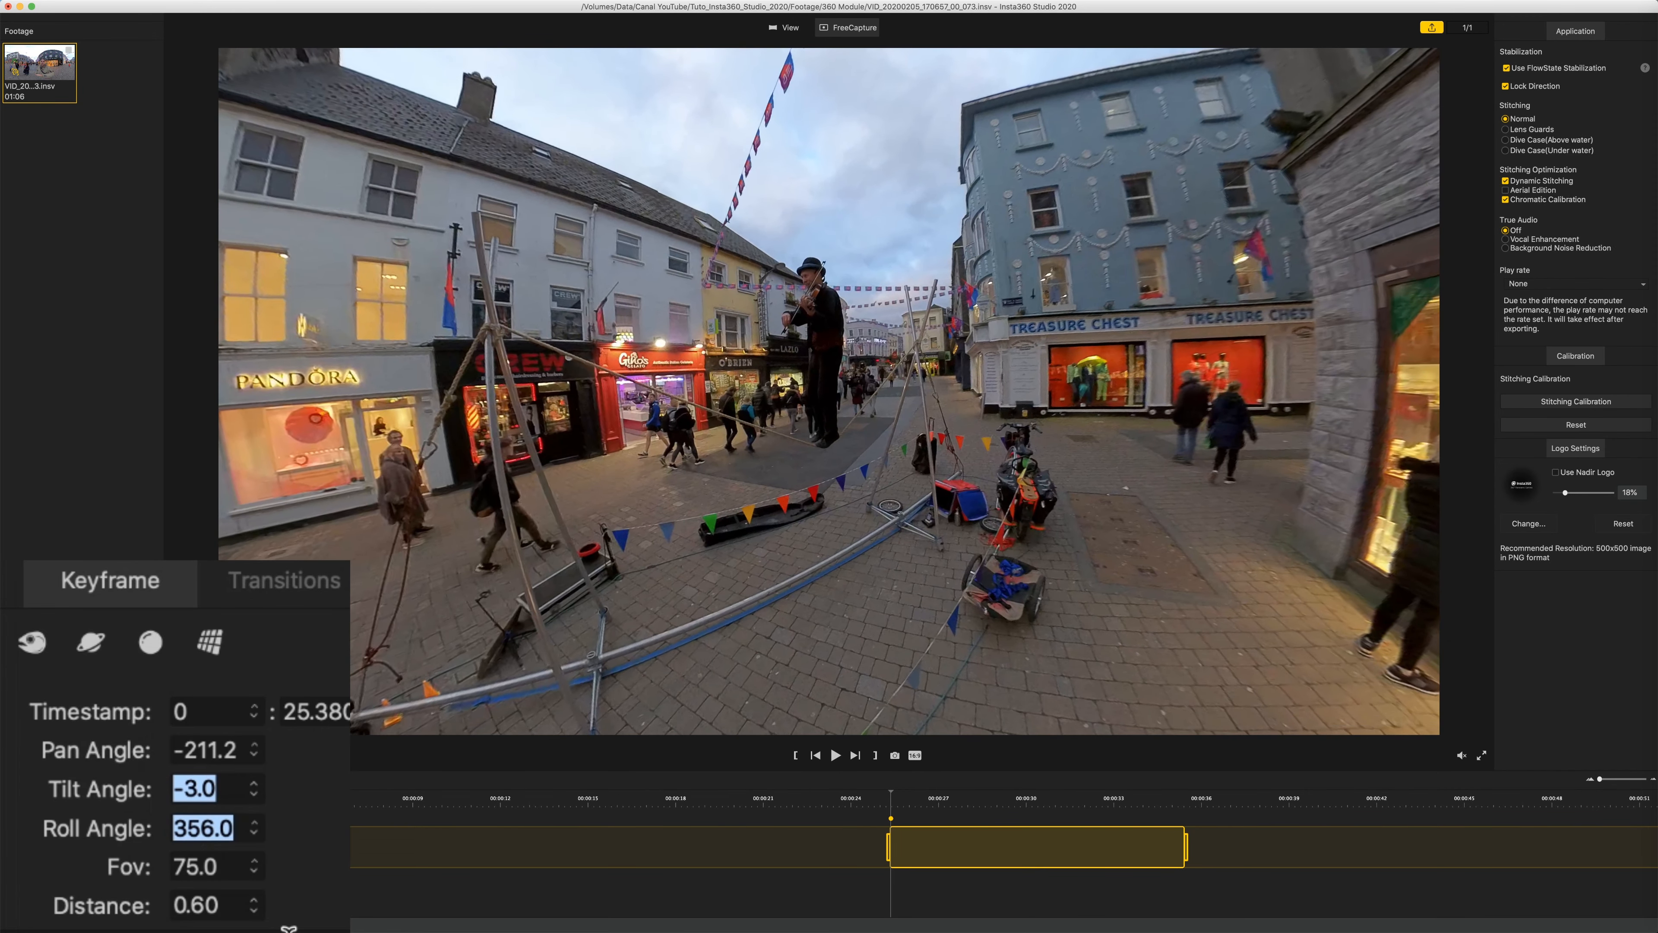
type("0")
key("Return")
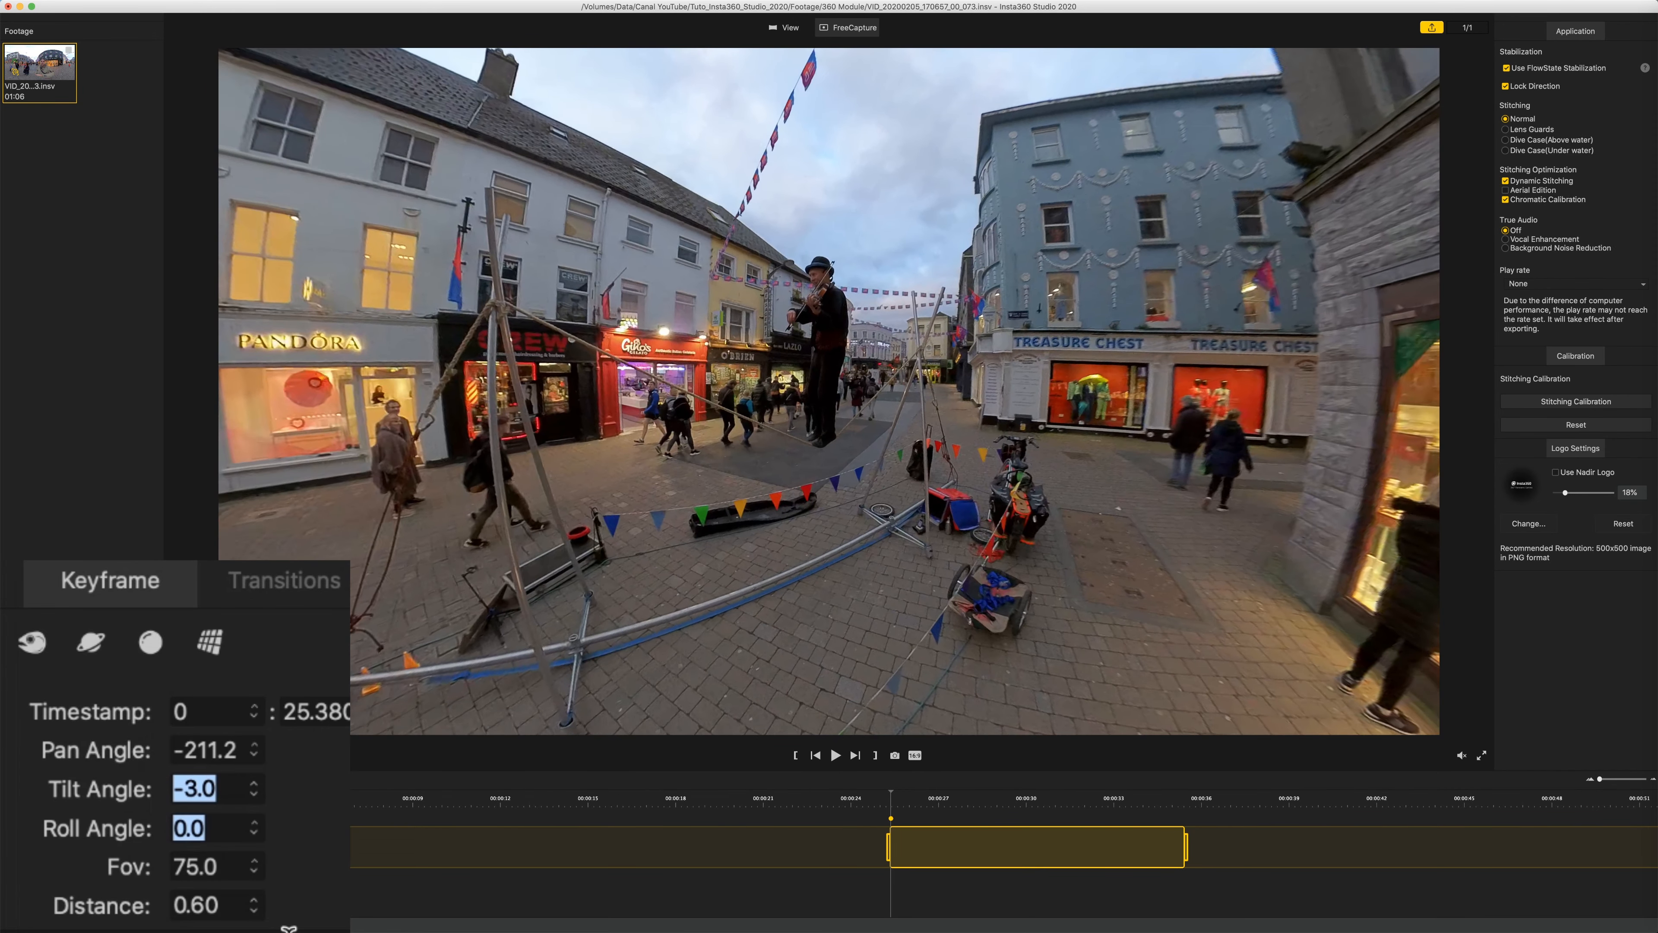
Try wider and narrower fields of view on the first keyframe, and set Fov back to 75.
double_click(186, 867)
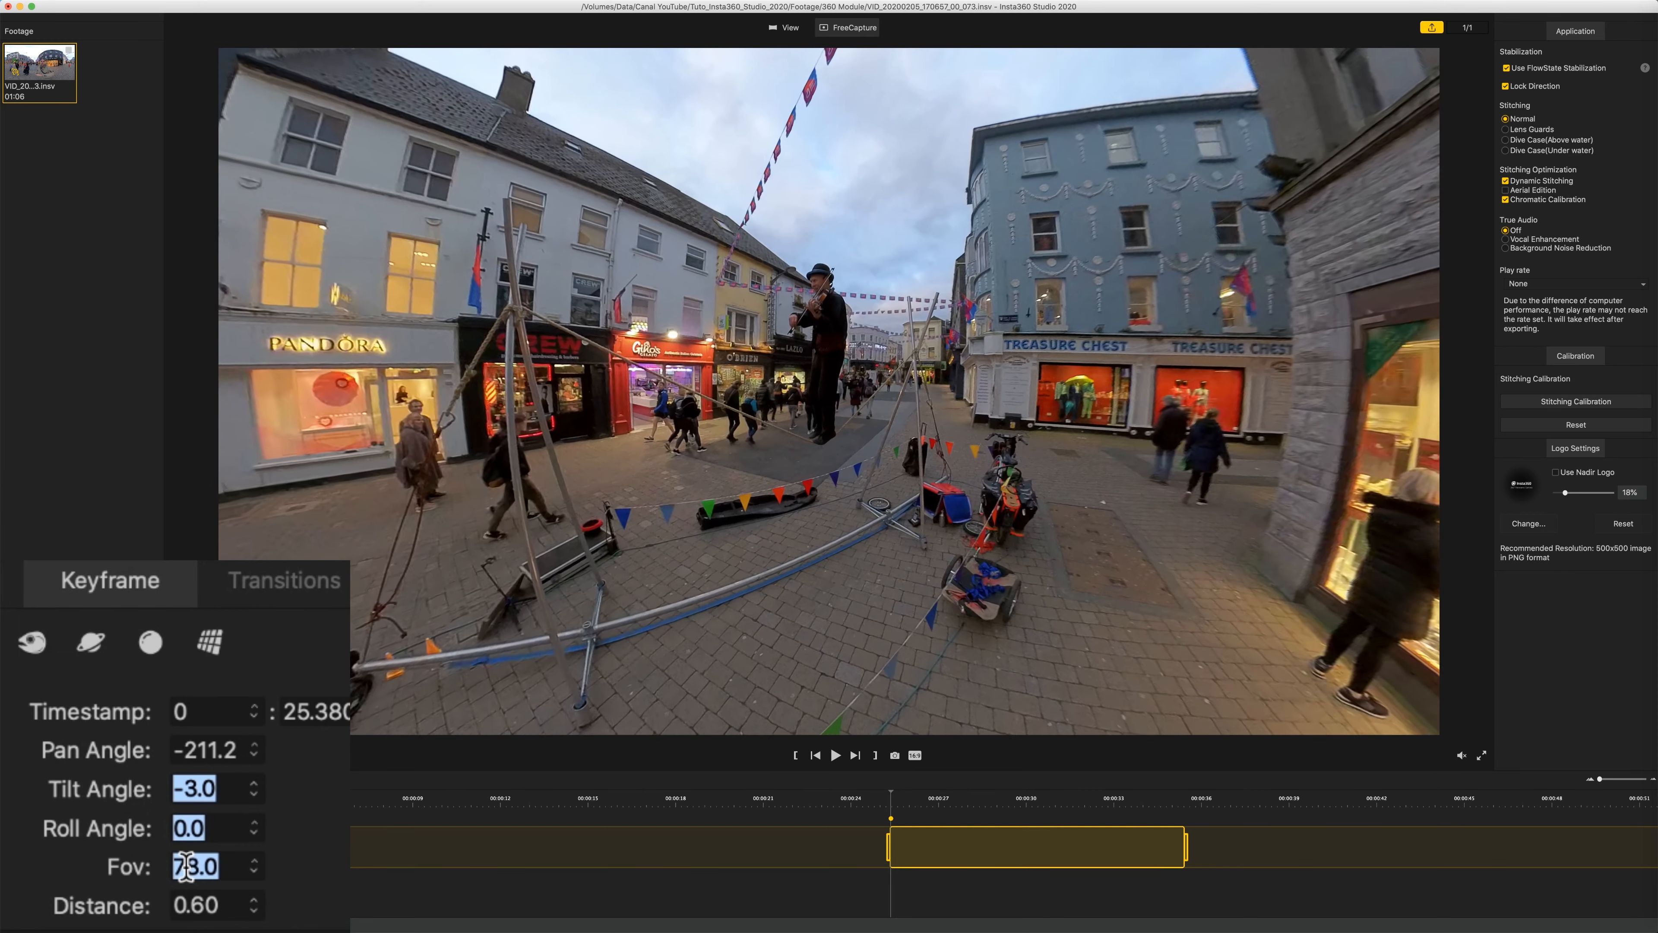
scroll(186, 866, "down", 13)
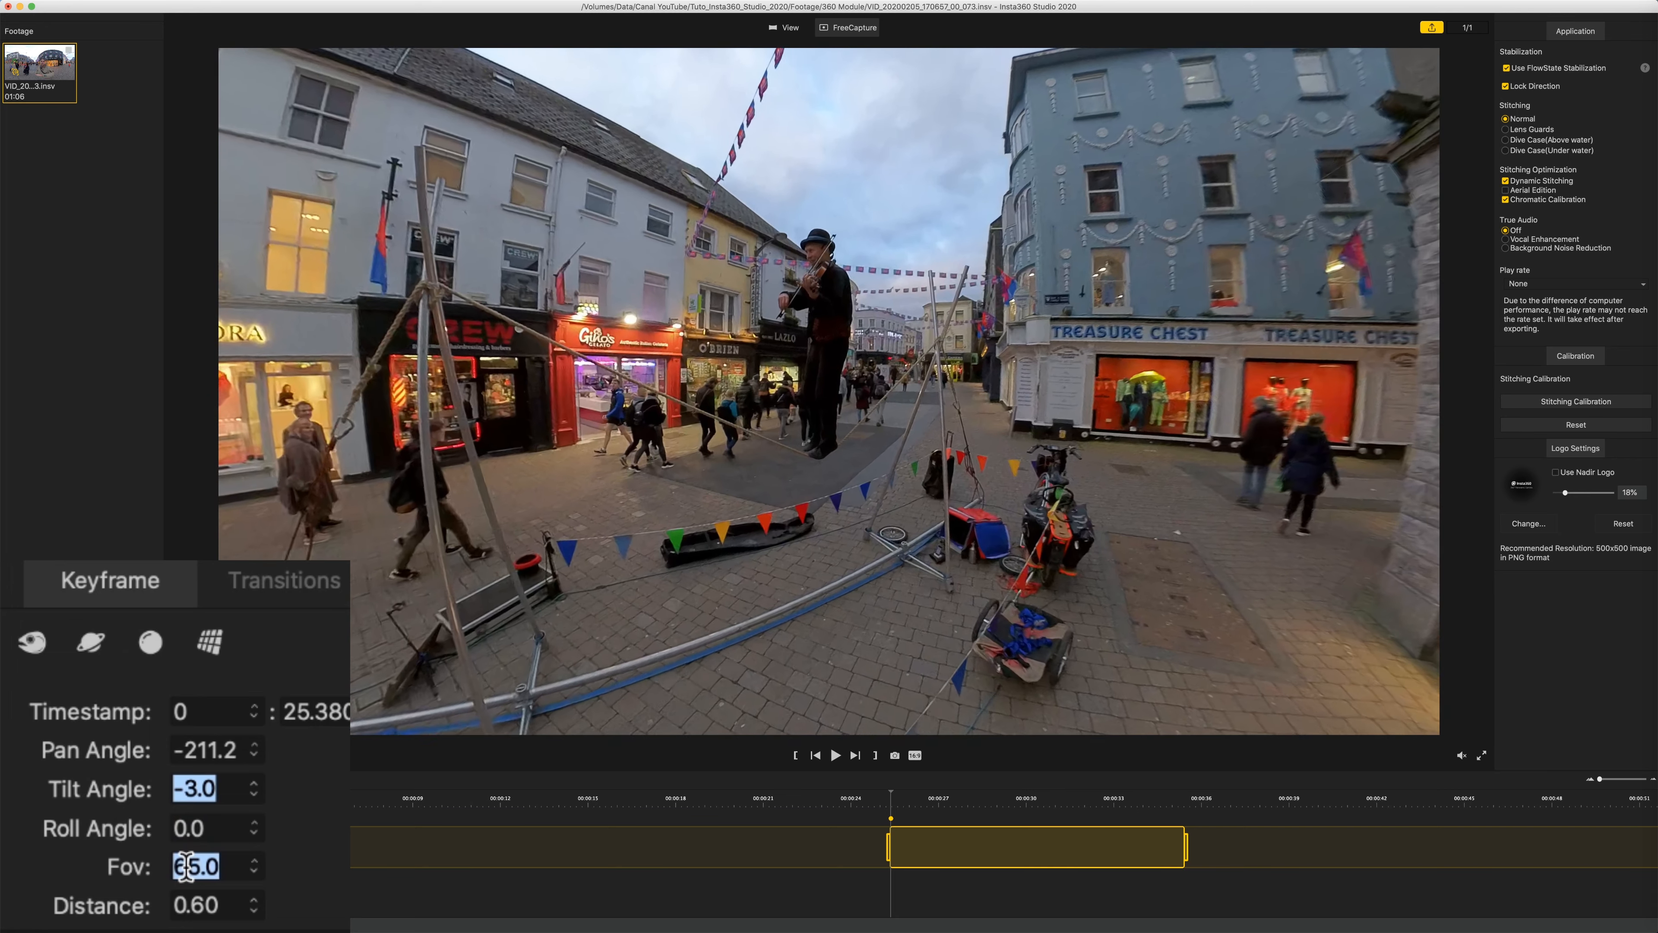
scroll(186, 867, "up", 1)
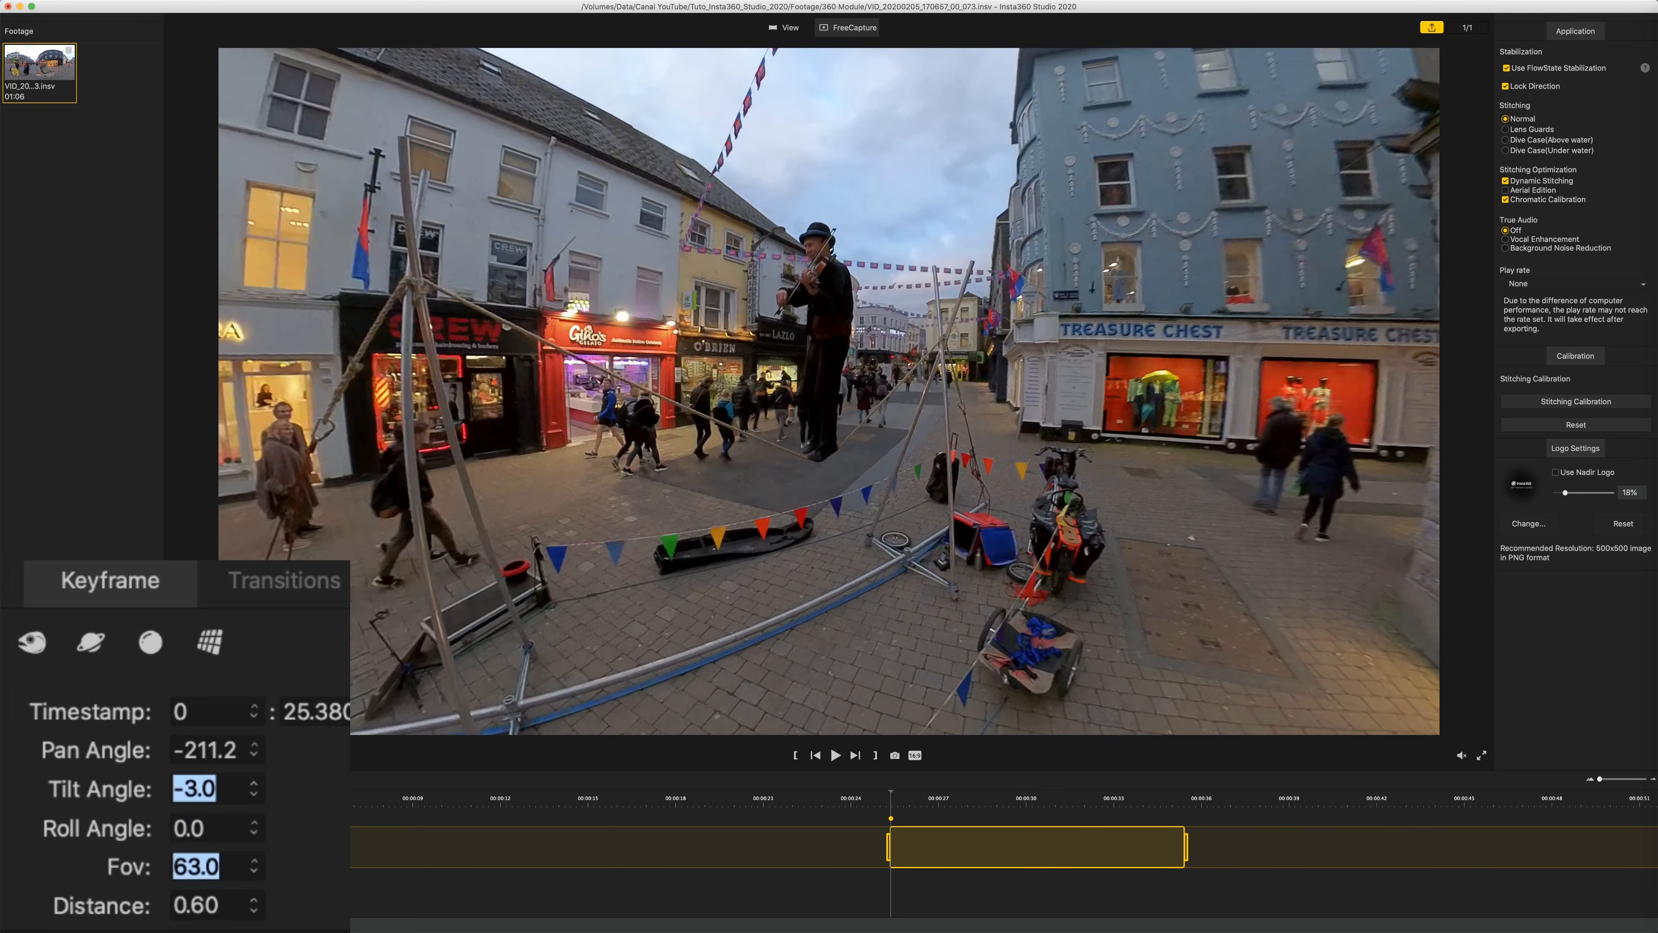
type("75")
key("Return")
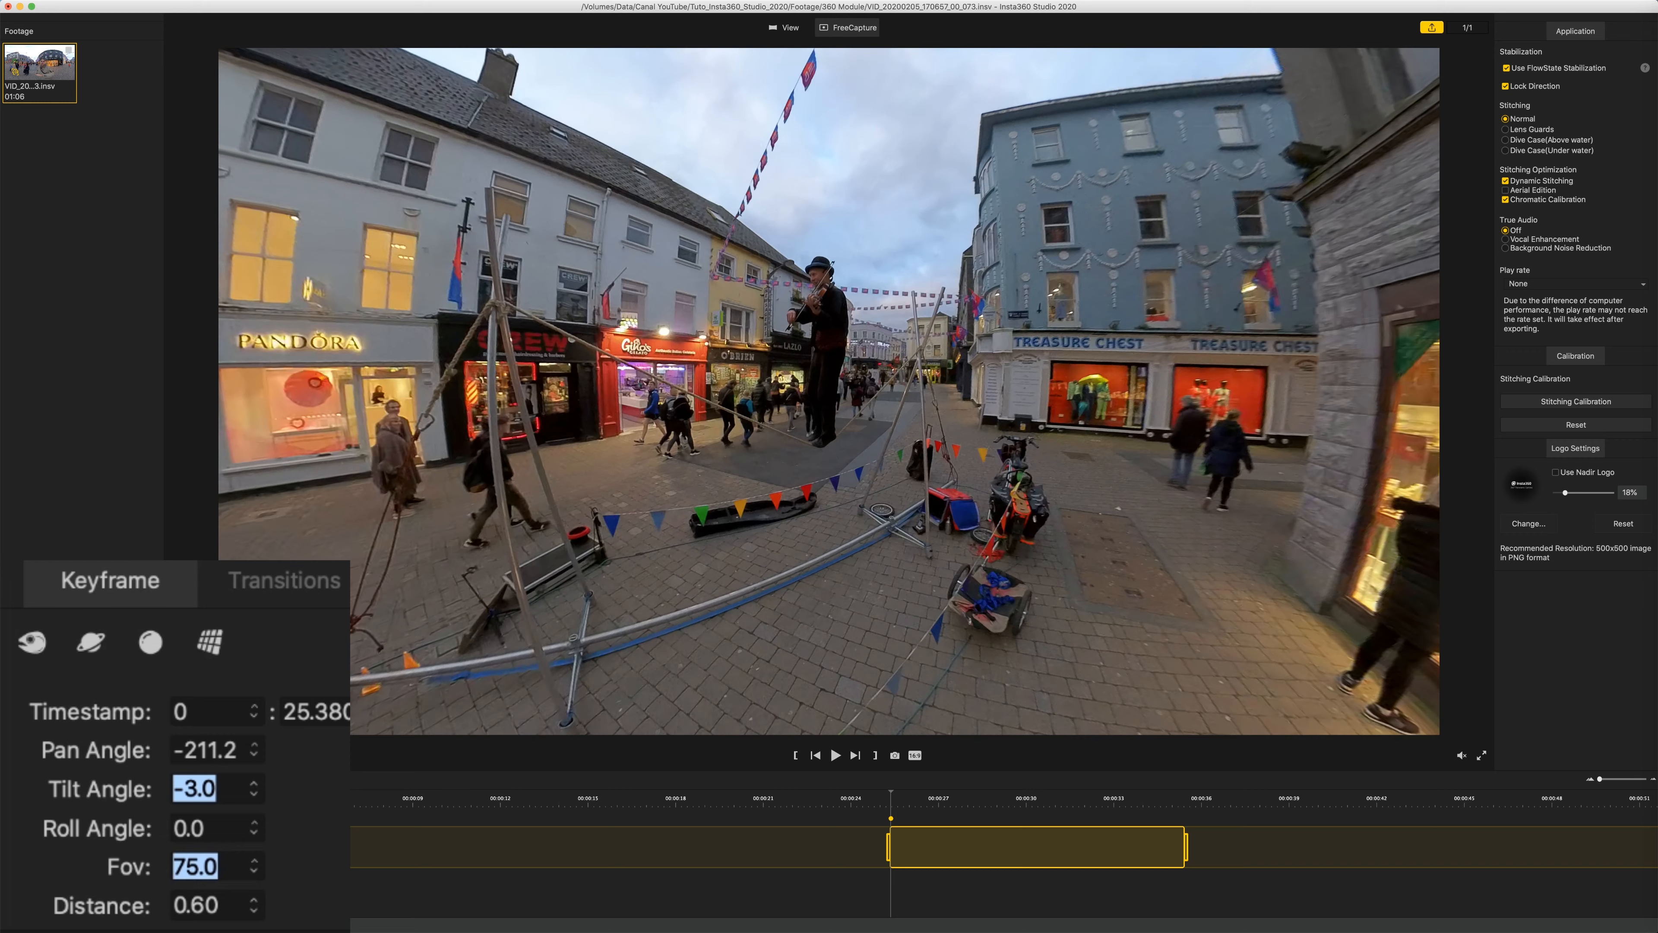
Try larger and smaller distance values on the first keyframe, and bring the distance back to 0.60.
double_click(207, 908)
scroll(207, 910, "up", 10)
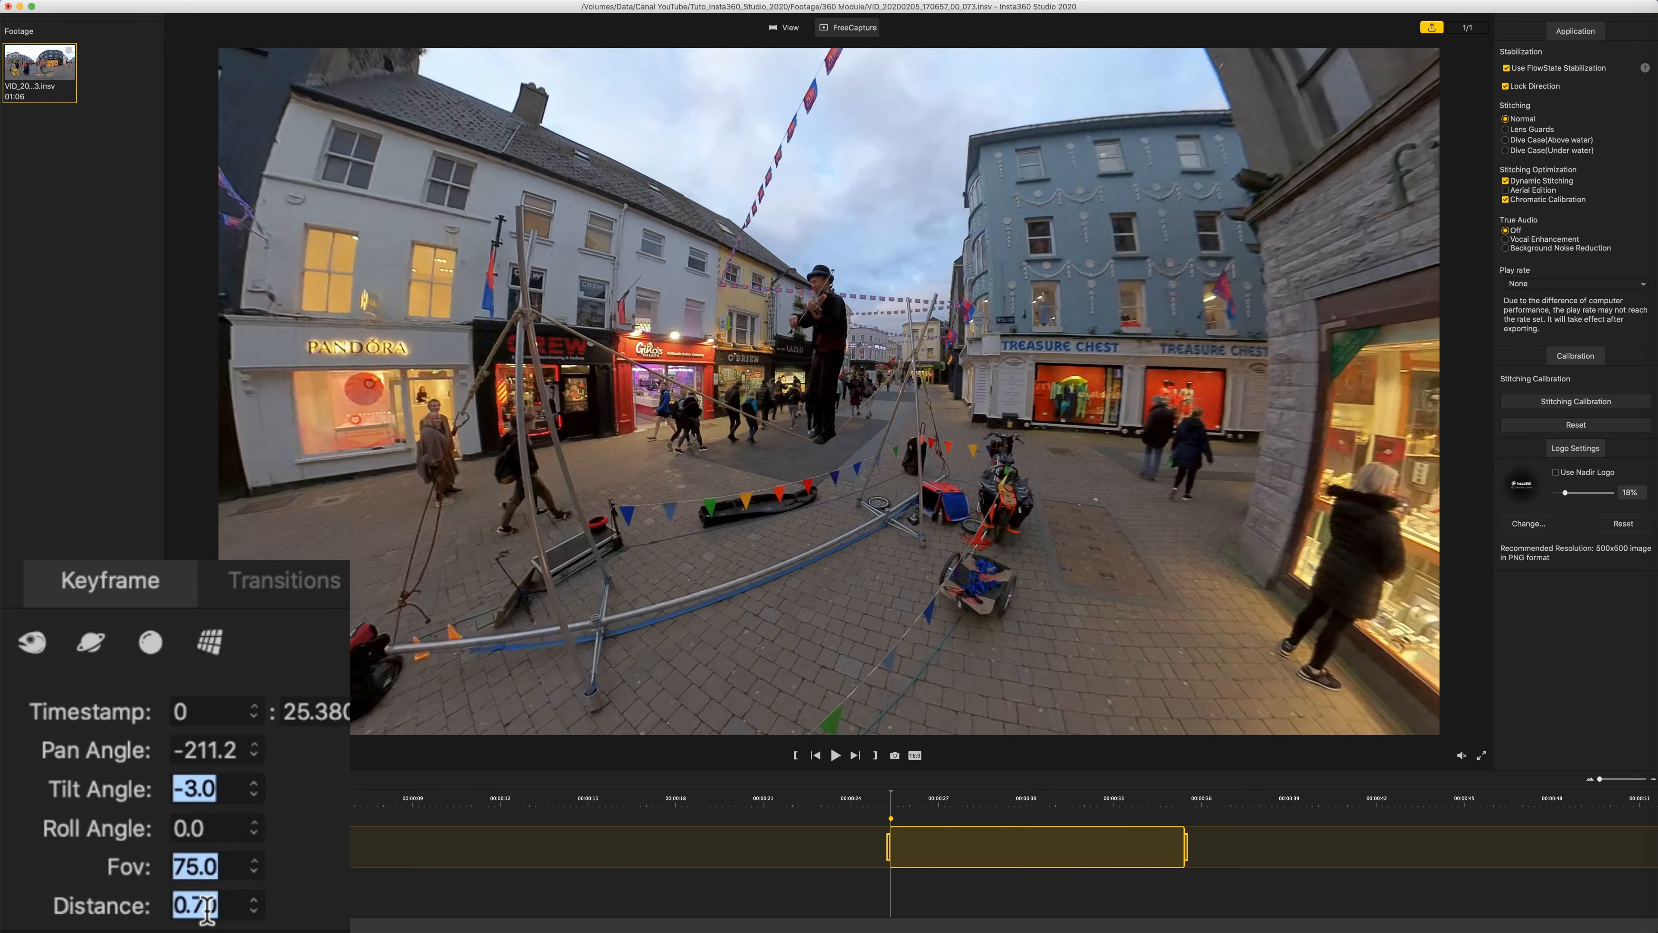
scroll(207, 910, "down", 20)
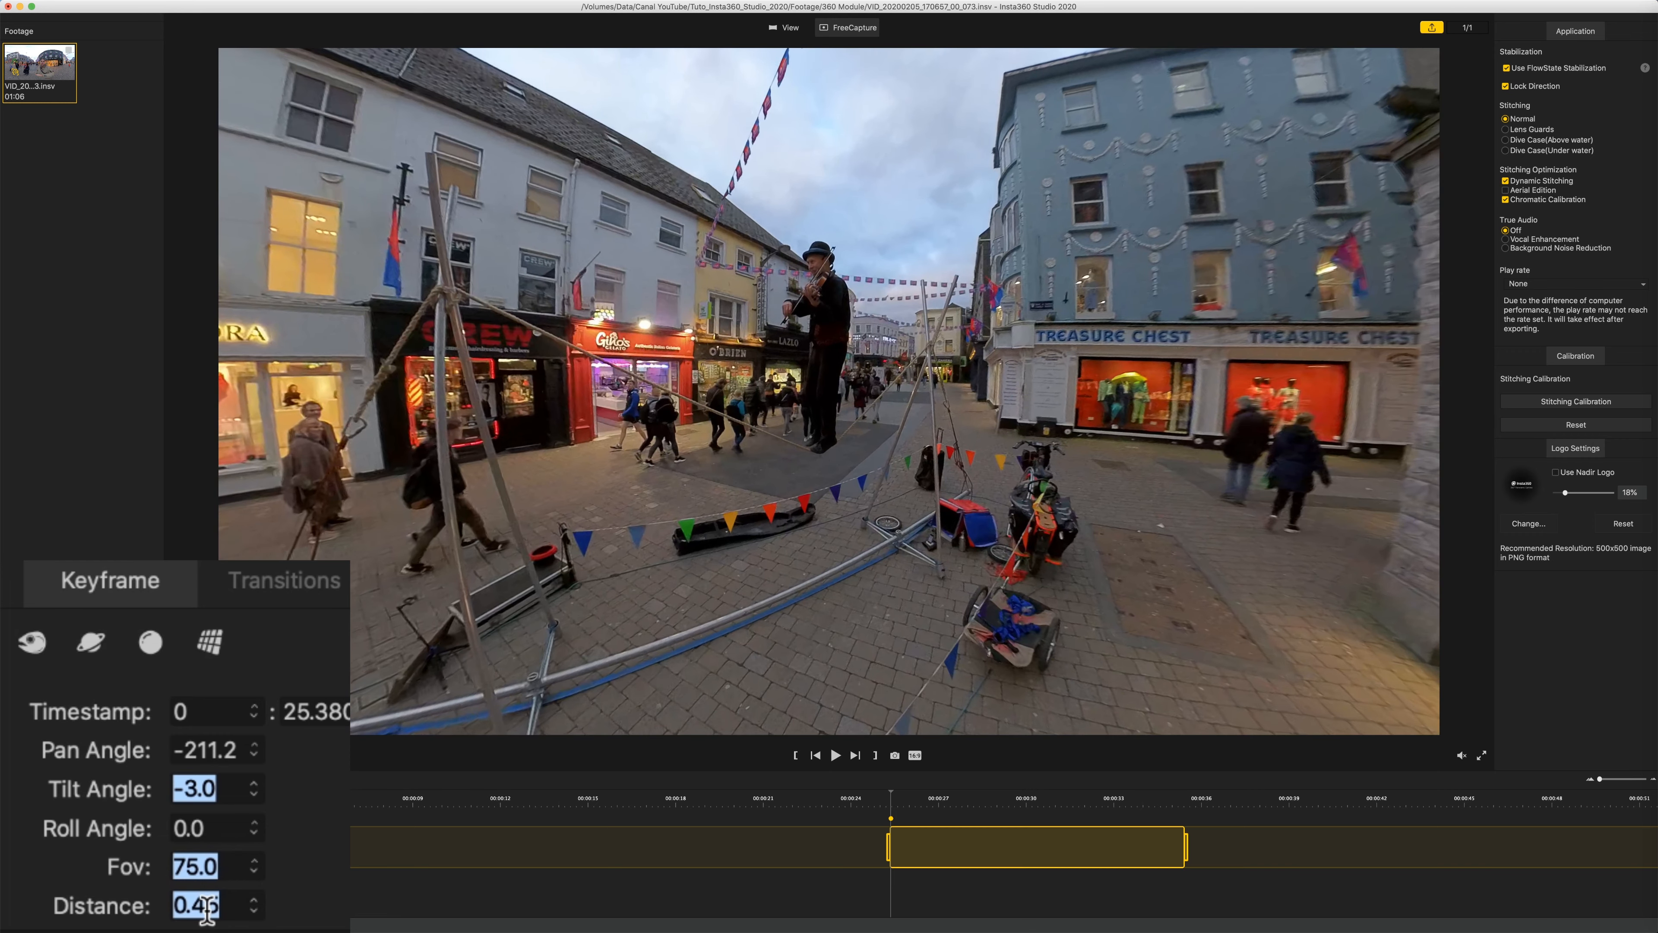
scroll(207, 910, "up", 5)
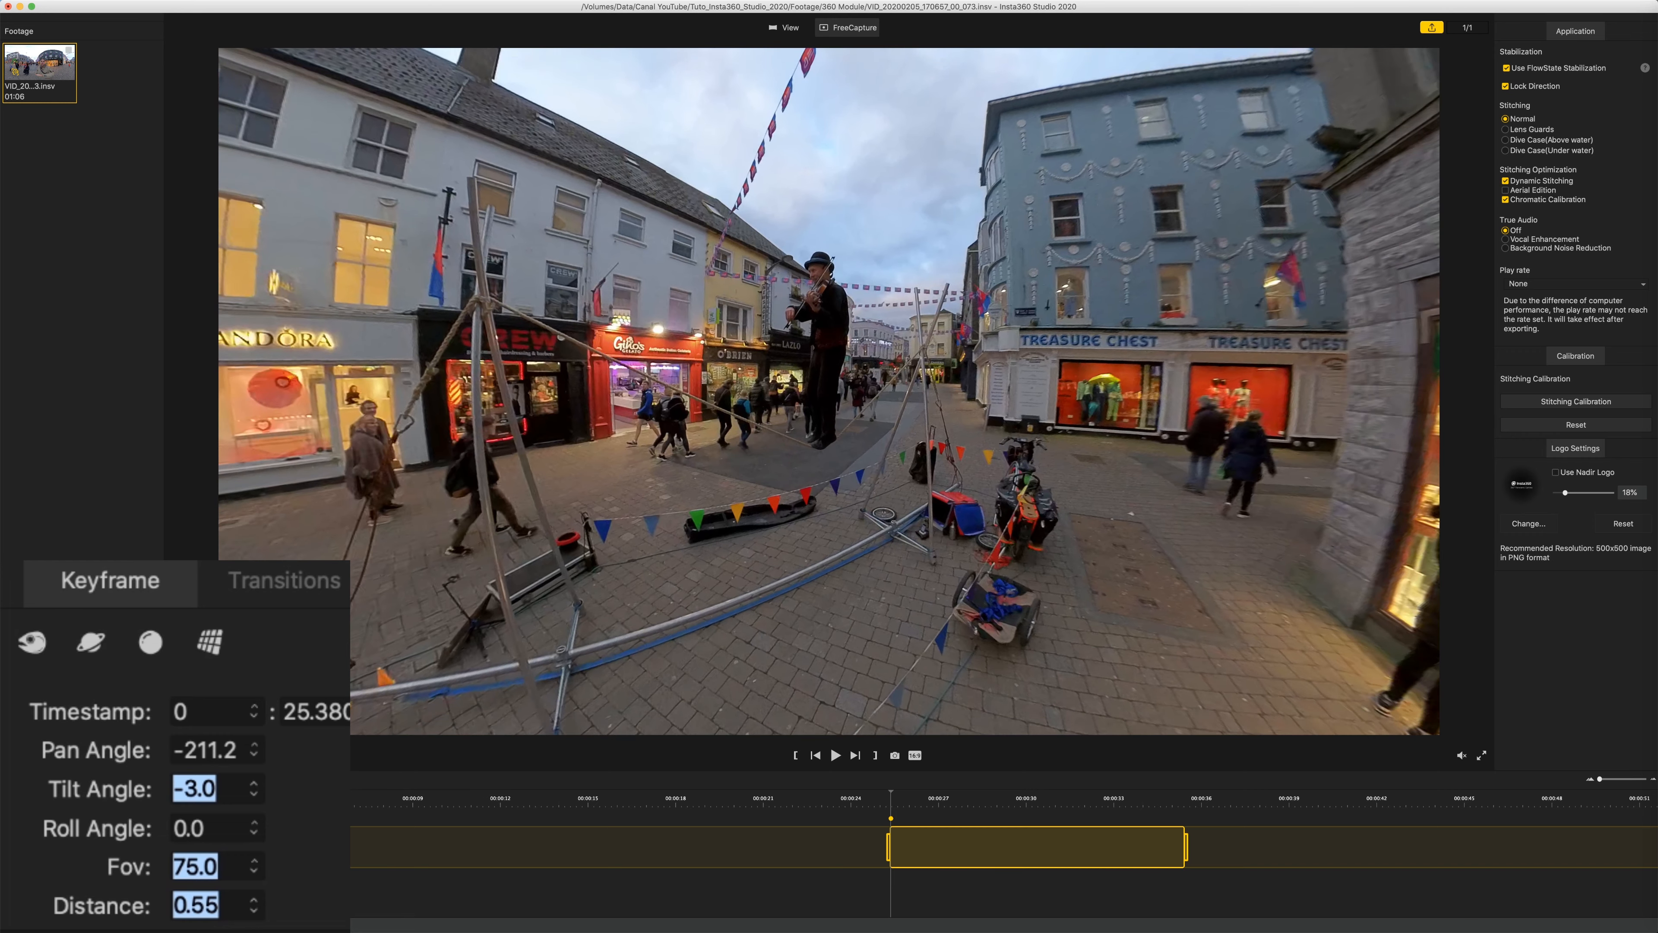
scroll(221, 907, "up", 5)
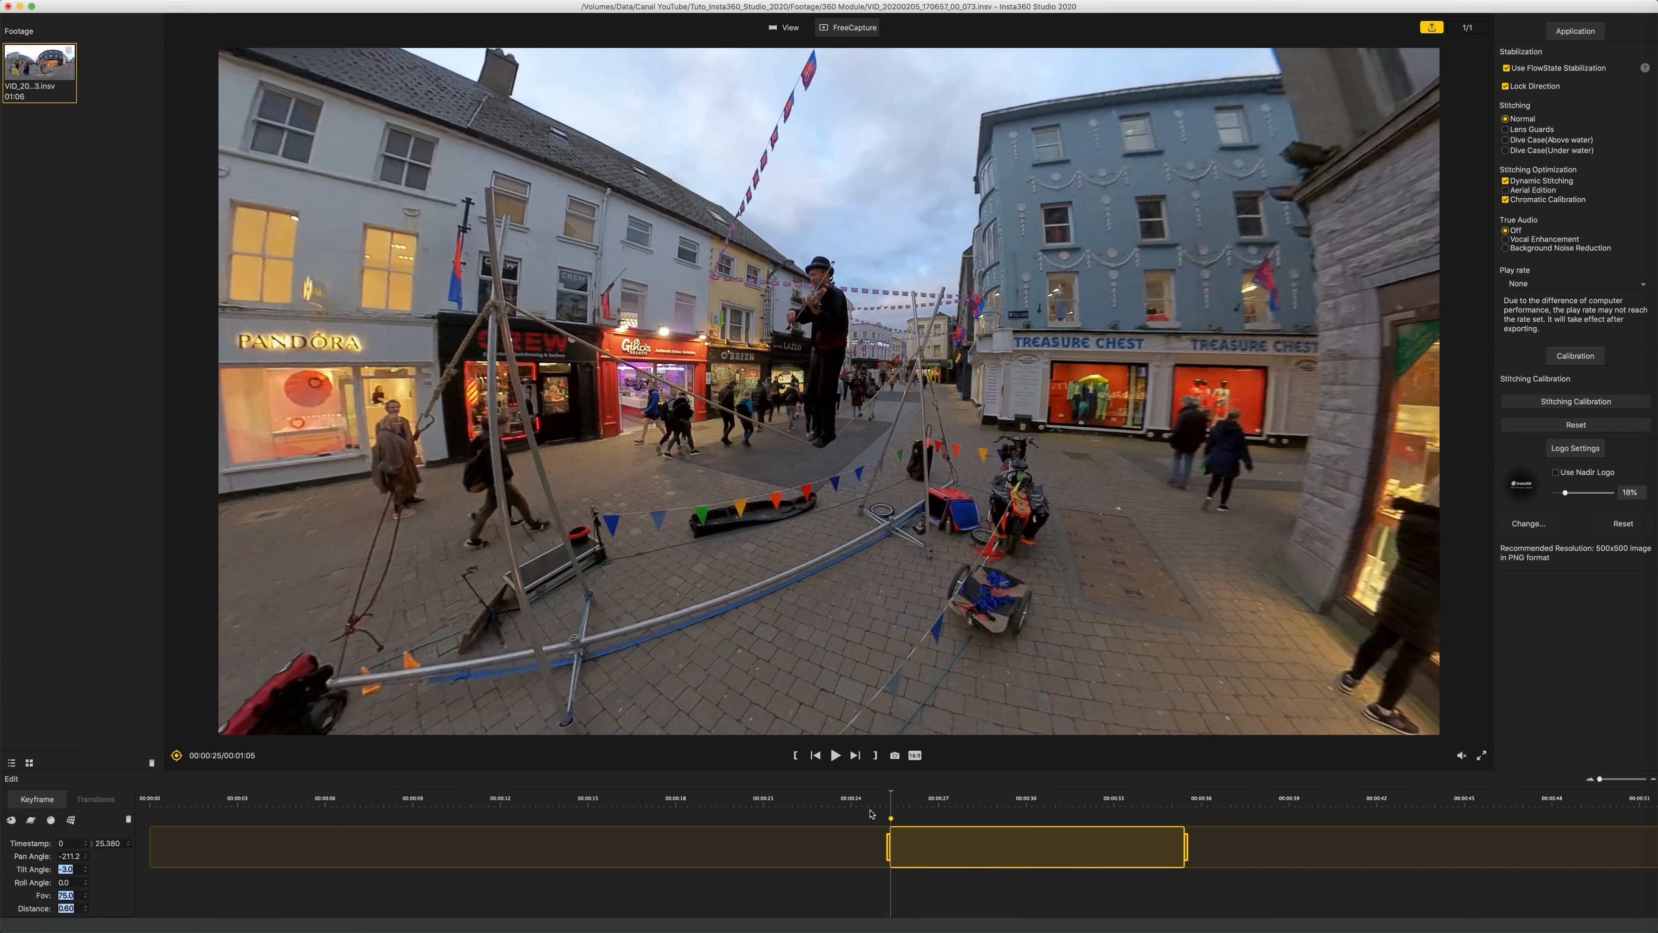
Mark a second keyframe at 27.280 s and reframe it on the performer with pan angle -191.0 and tilt angle 0.0.
left_click_drag(890, 790, 946, 799)
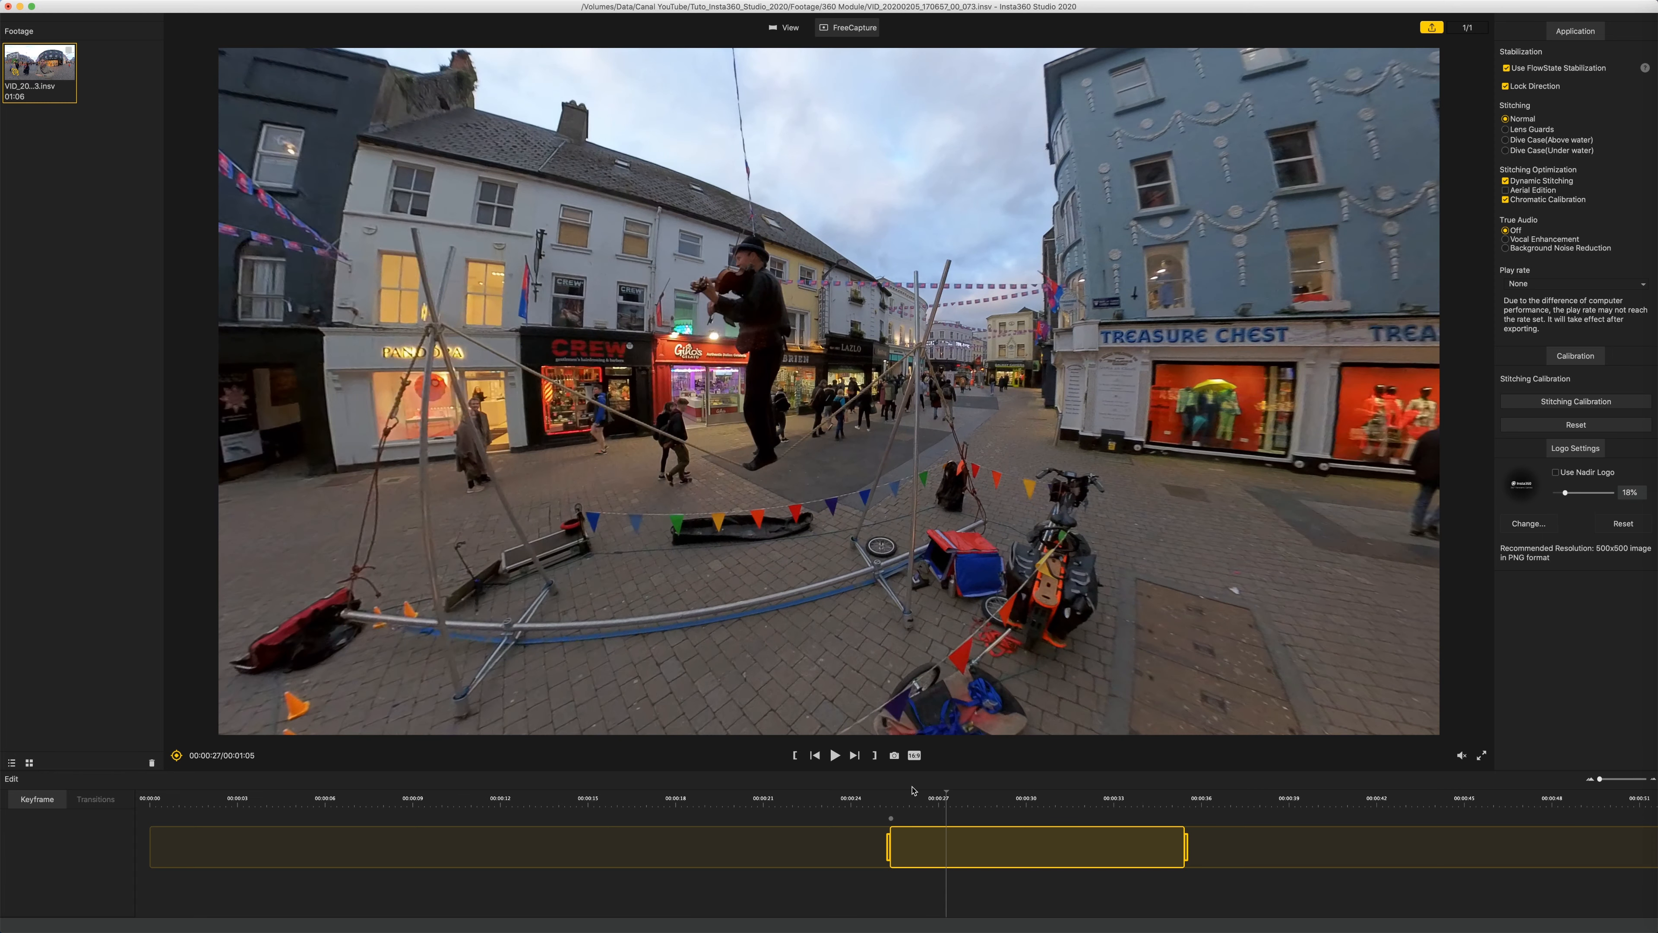
left_click(176, 755)
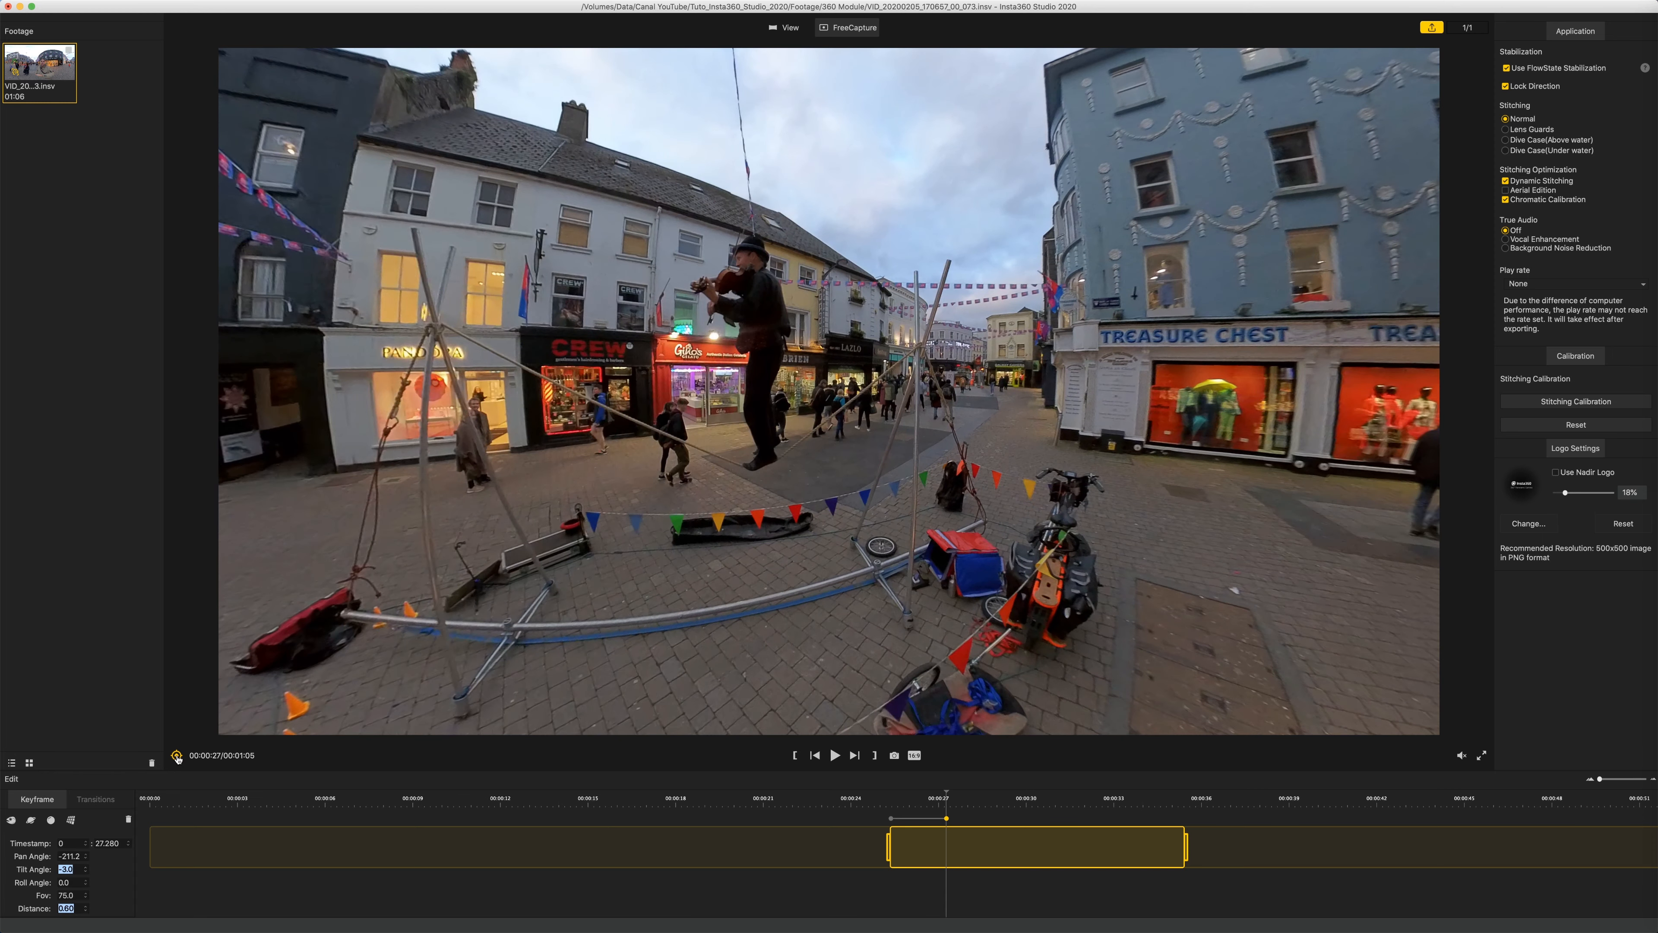
left_click_drag(681, 430, 751, 438)
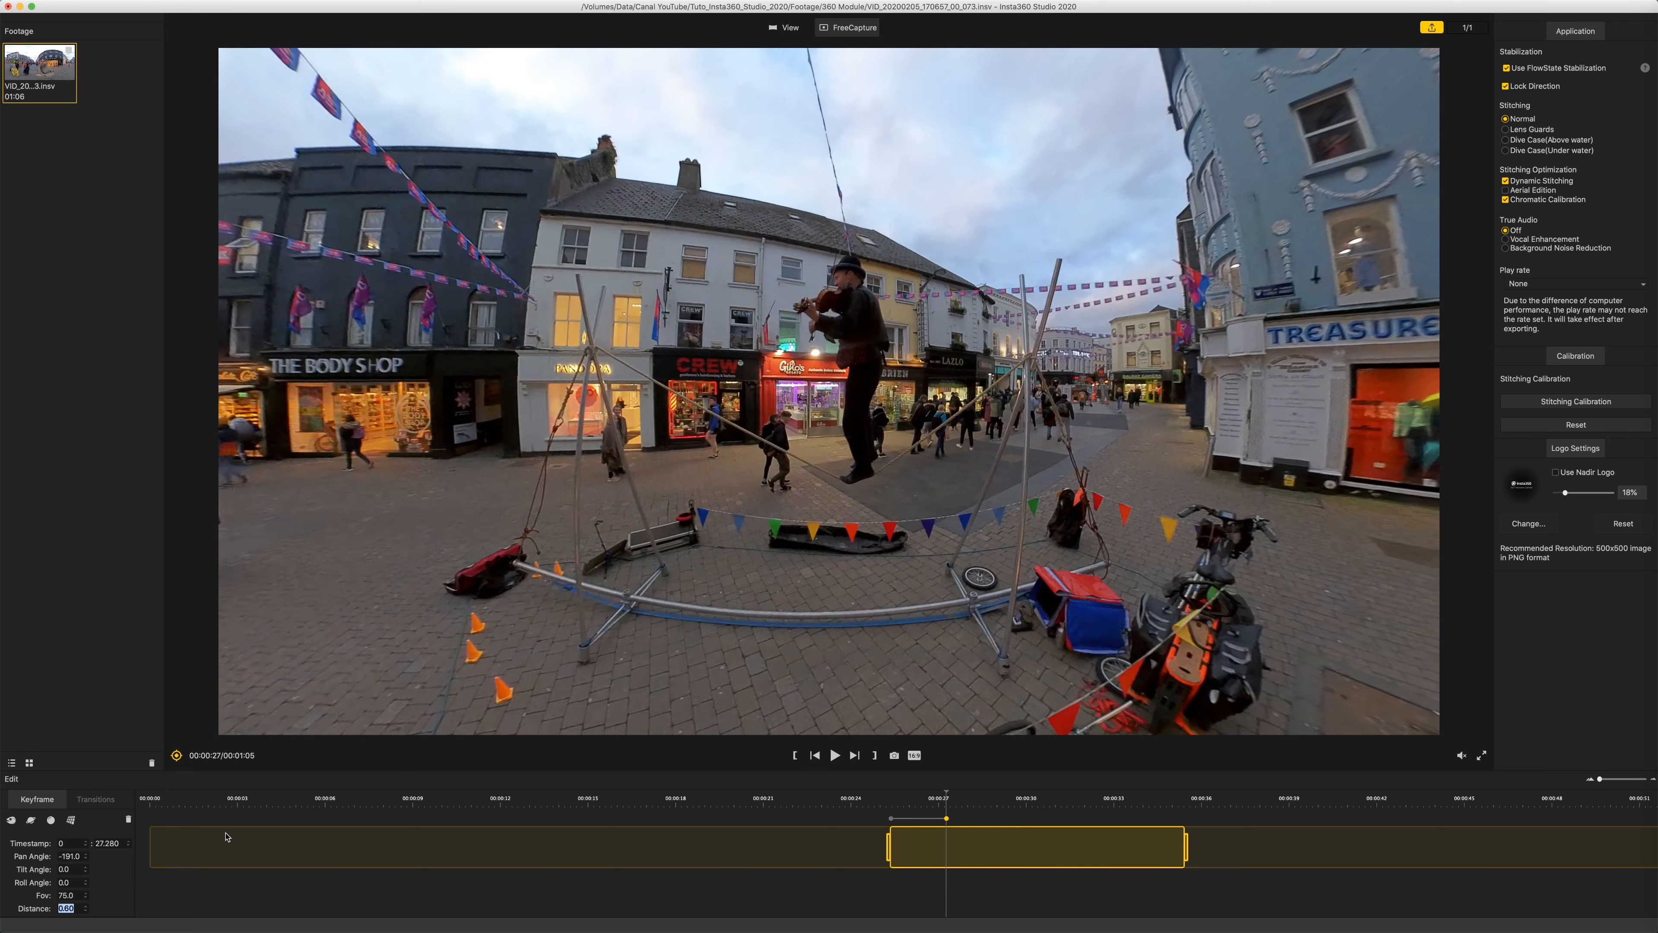
Play onward through the trimmed range, reframing on the performer and marking keyframes at about 00:00:29 and 00:00:31.
key("space")
key("space")
left_click(176, 756)
key("space")
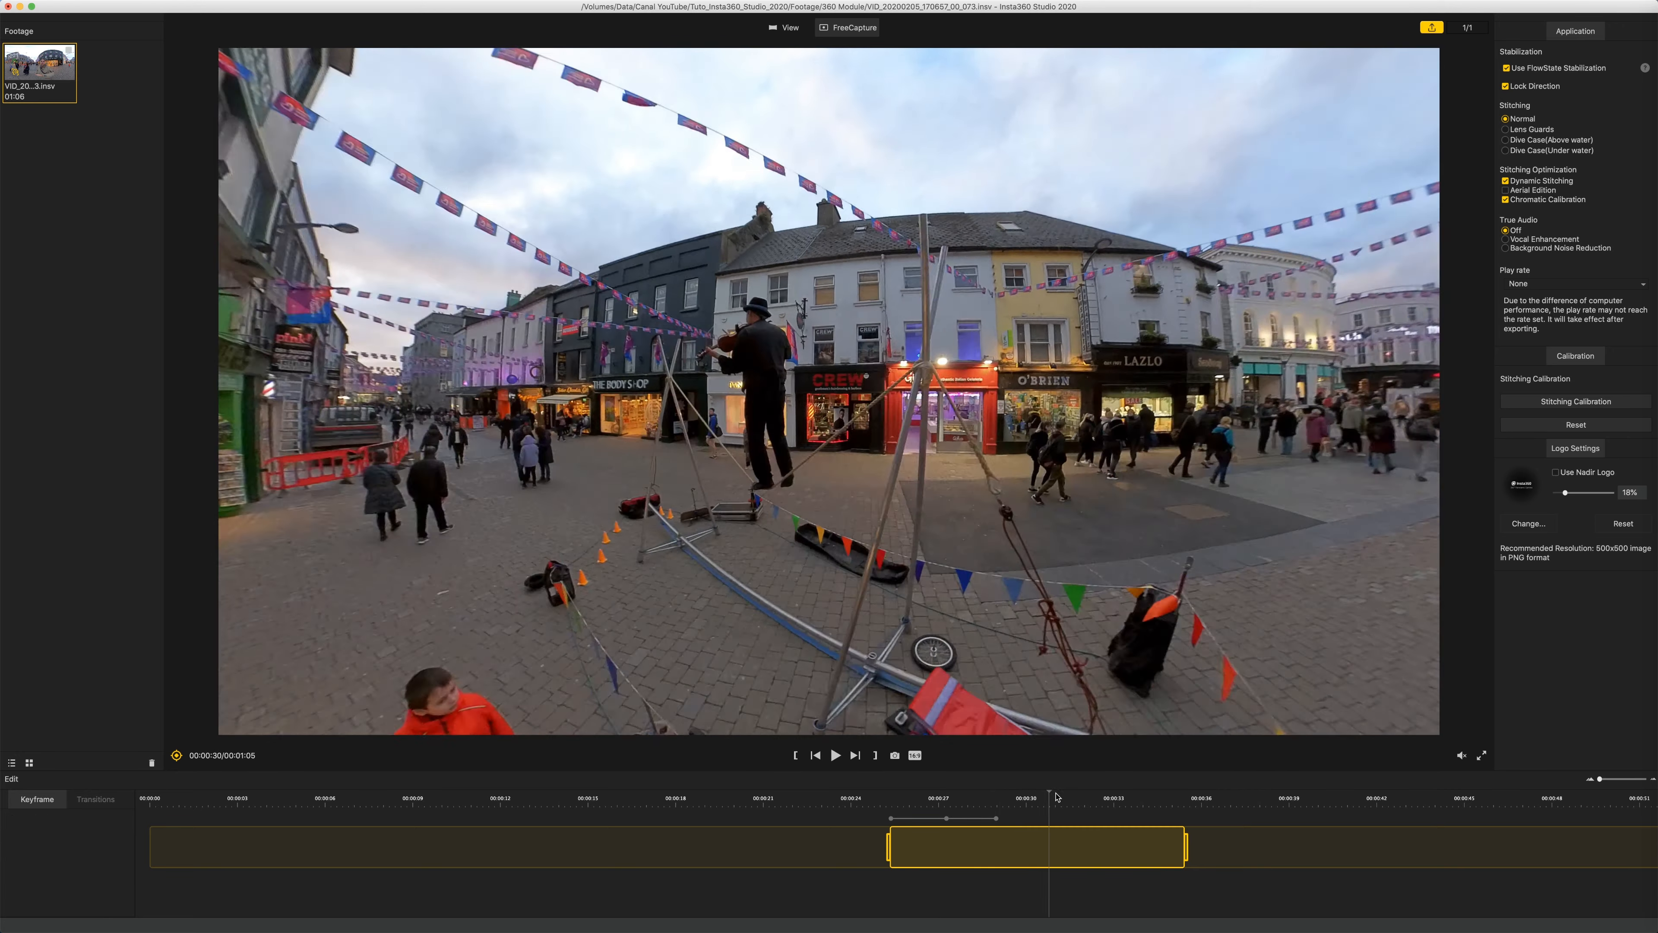
key("space")
left_click_drag(751, 438, 839, 438)
left_click(176, 756)
key("space")
key("space")
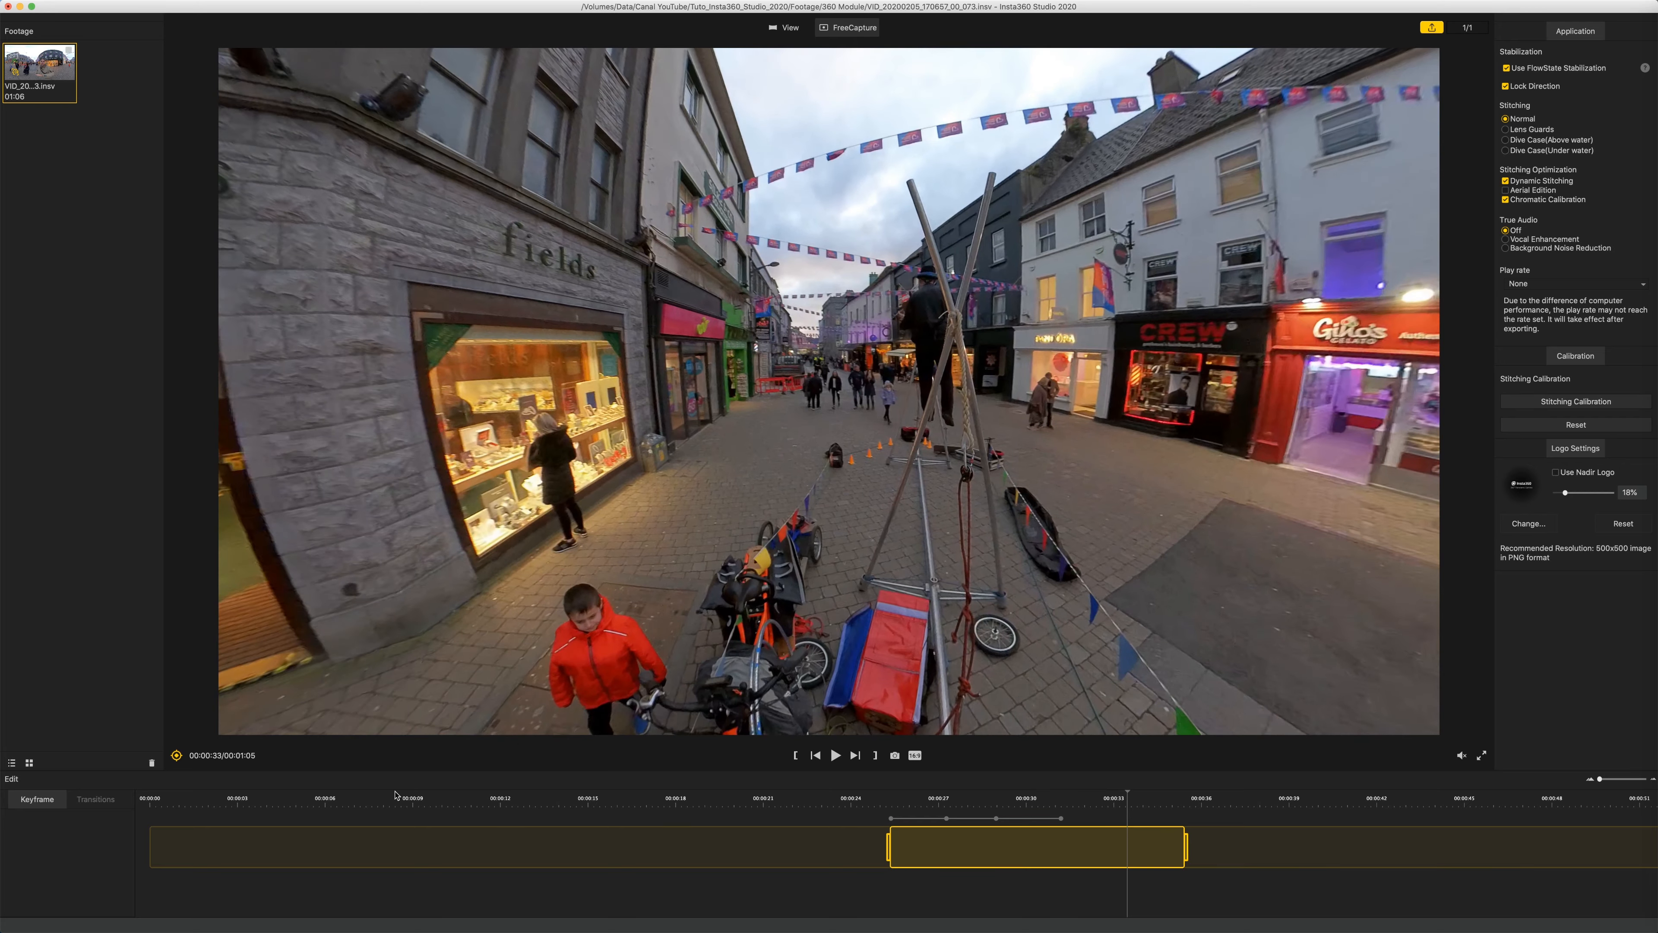
Mark a keyframe at 33.480 s and give it a tiny planet view with pan -167.1, tilt -99.7, Fov 148.9 and distance 0.99.
left_click(176, 757)
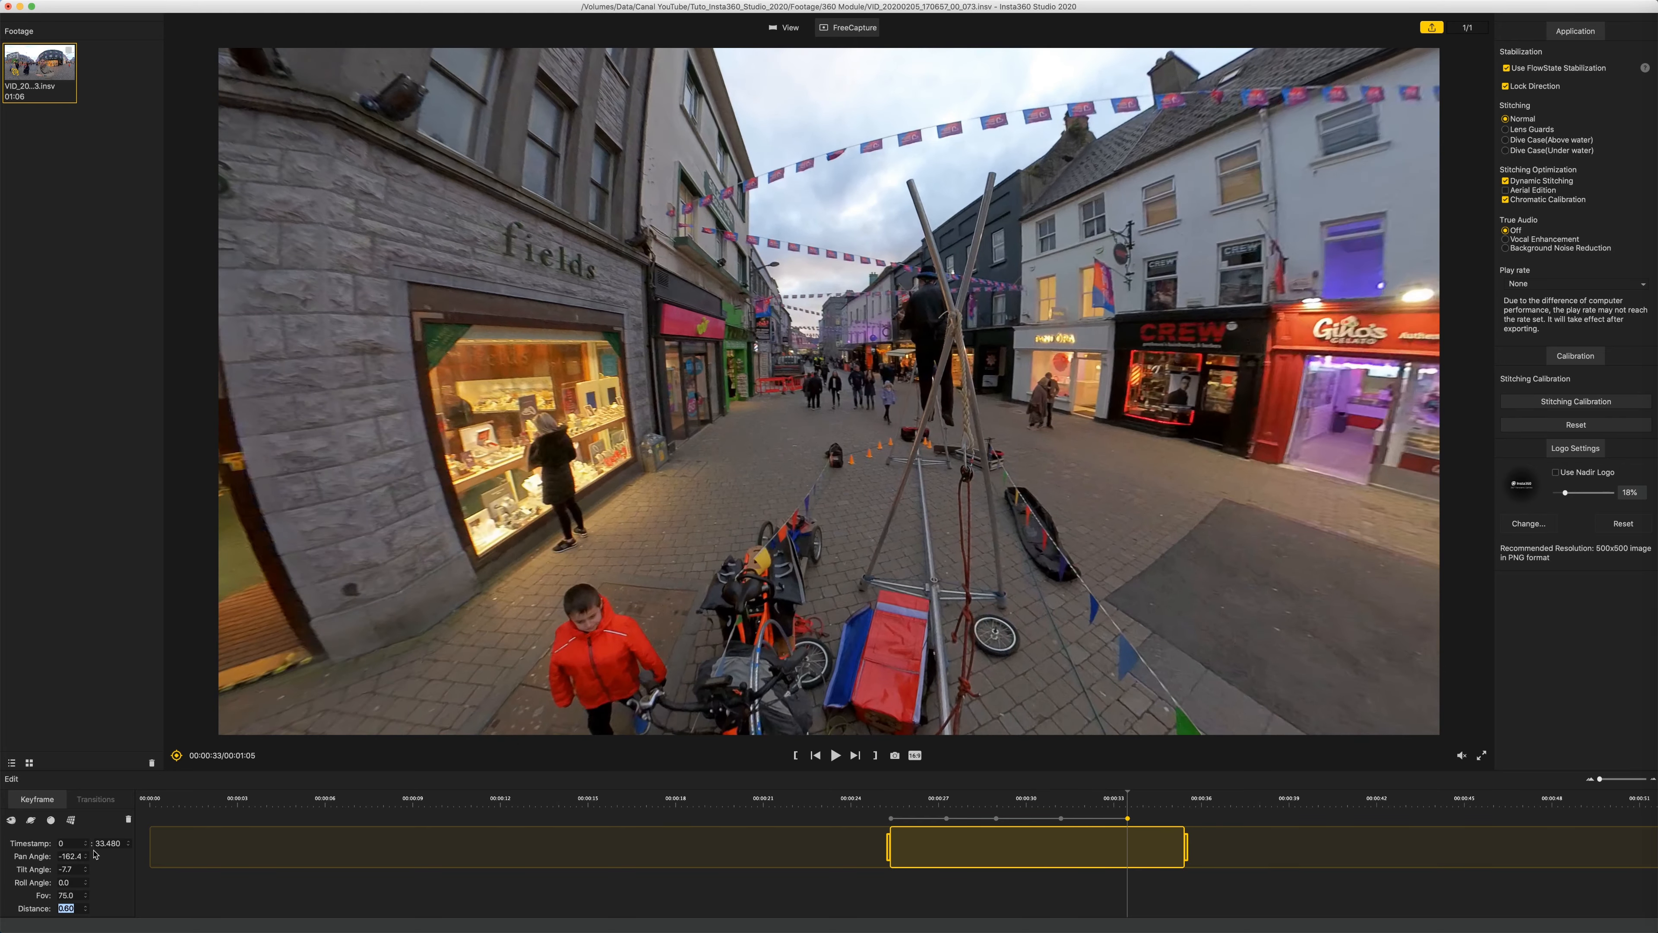
left_click(45, 822)
left_click(30, 819)
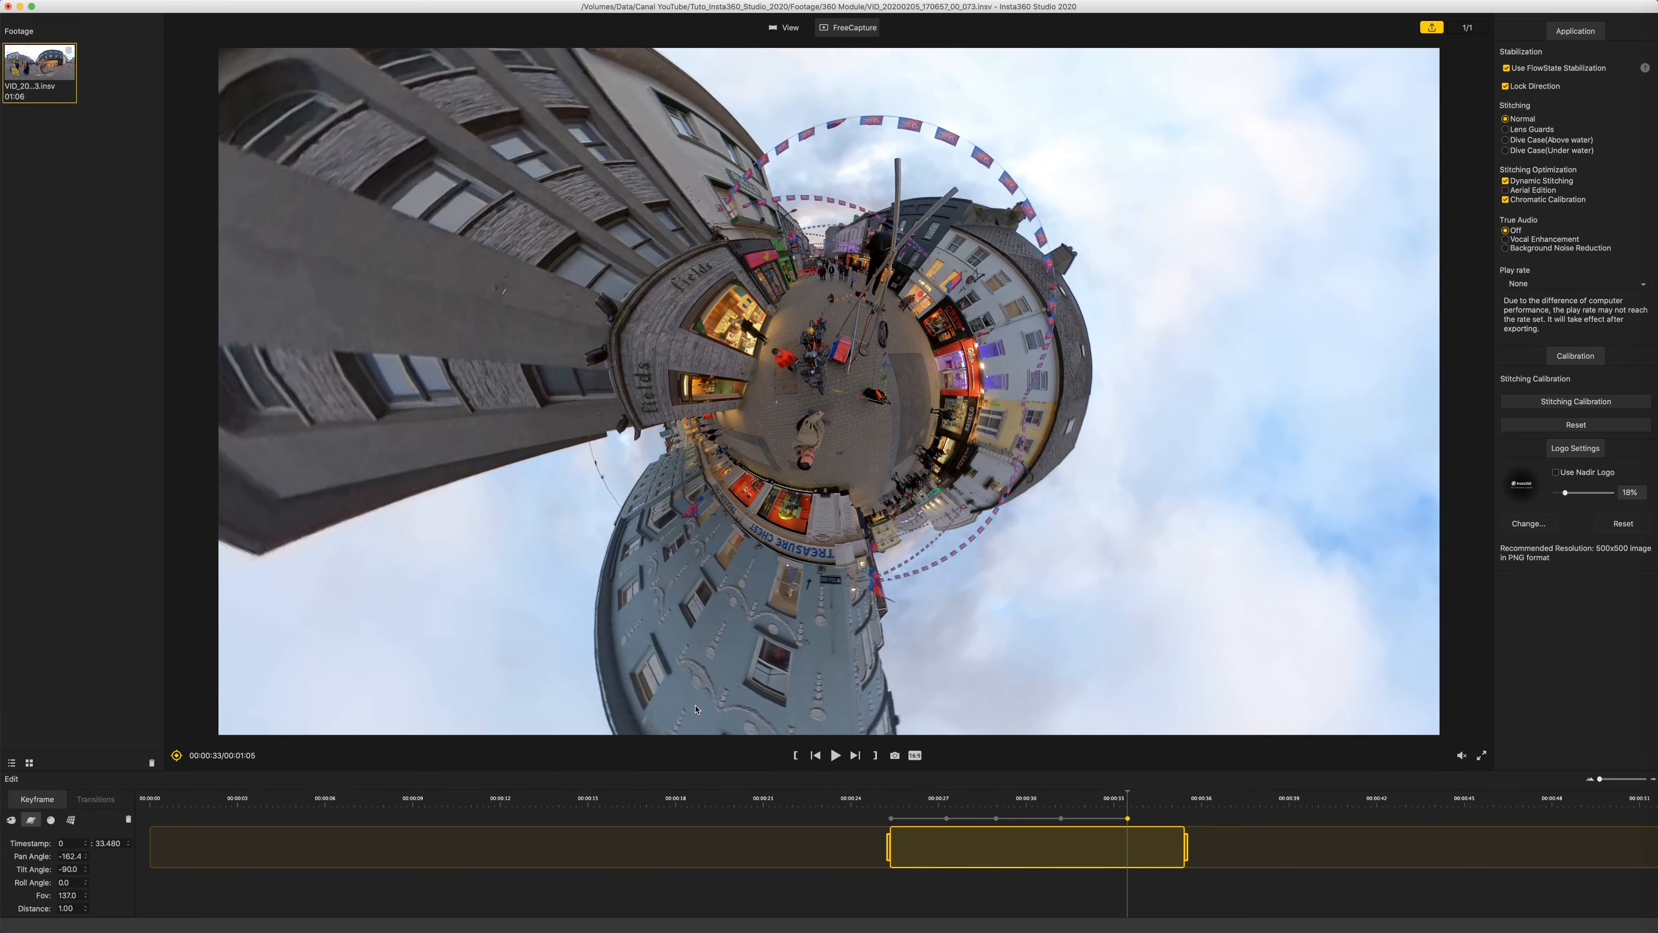
left_click_drag(696, 709, 690, 672)
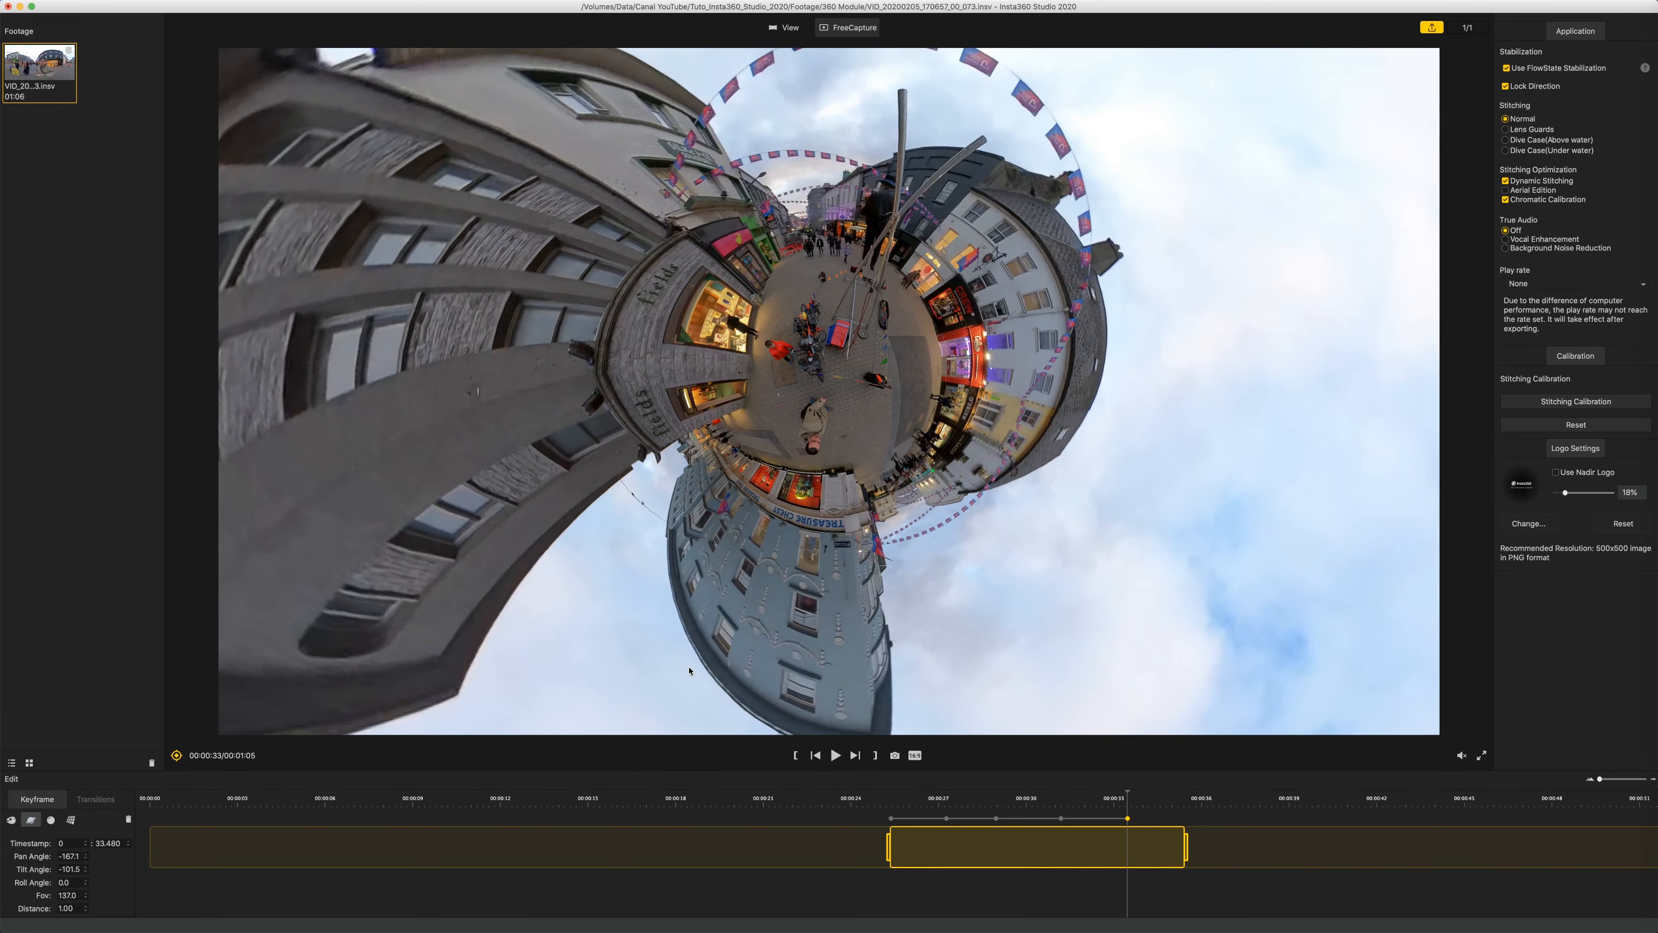
scroll(690, 672, "down", 5)
scroll(689, 671, "up", 1)
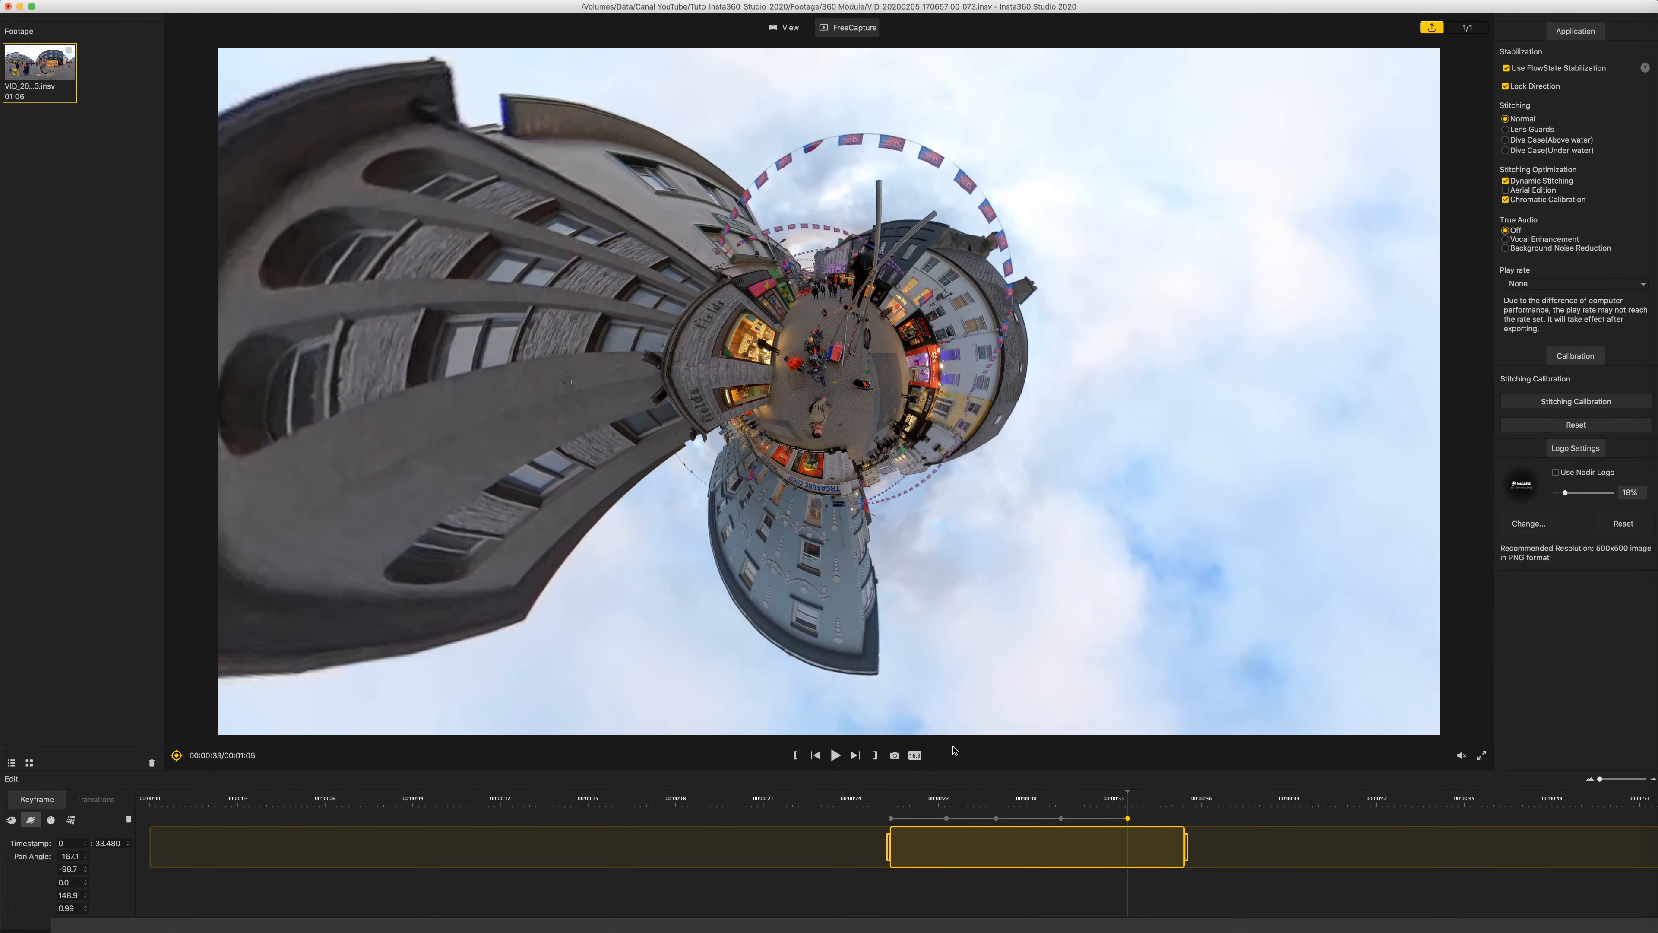
Mark a keyframe at 35.400 s near the trim end and set it to the fisheye view, reframed to pan -193.6 and tilt -1.0.
left_click_drag(1128, 792, 1186, 794)
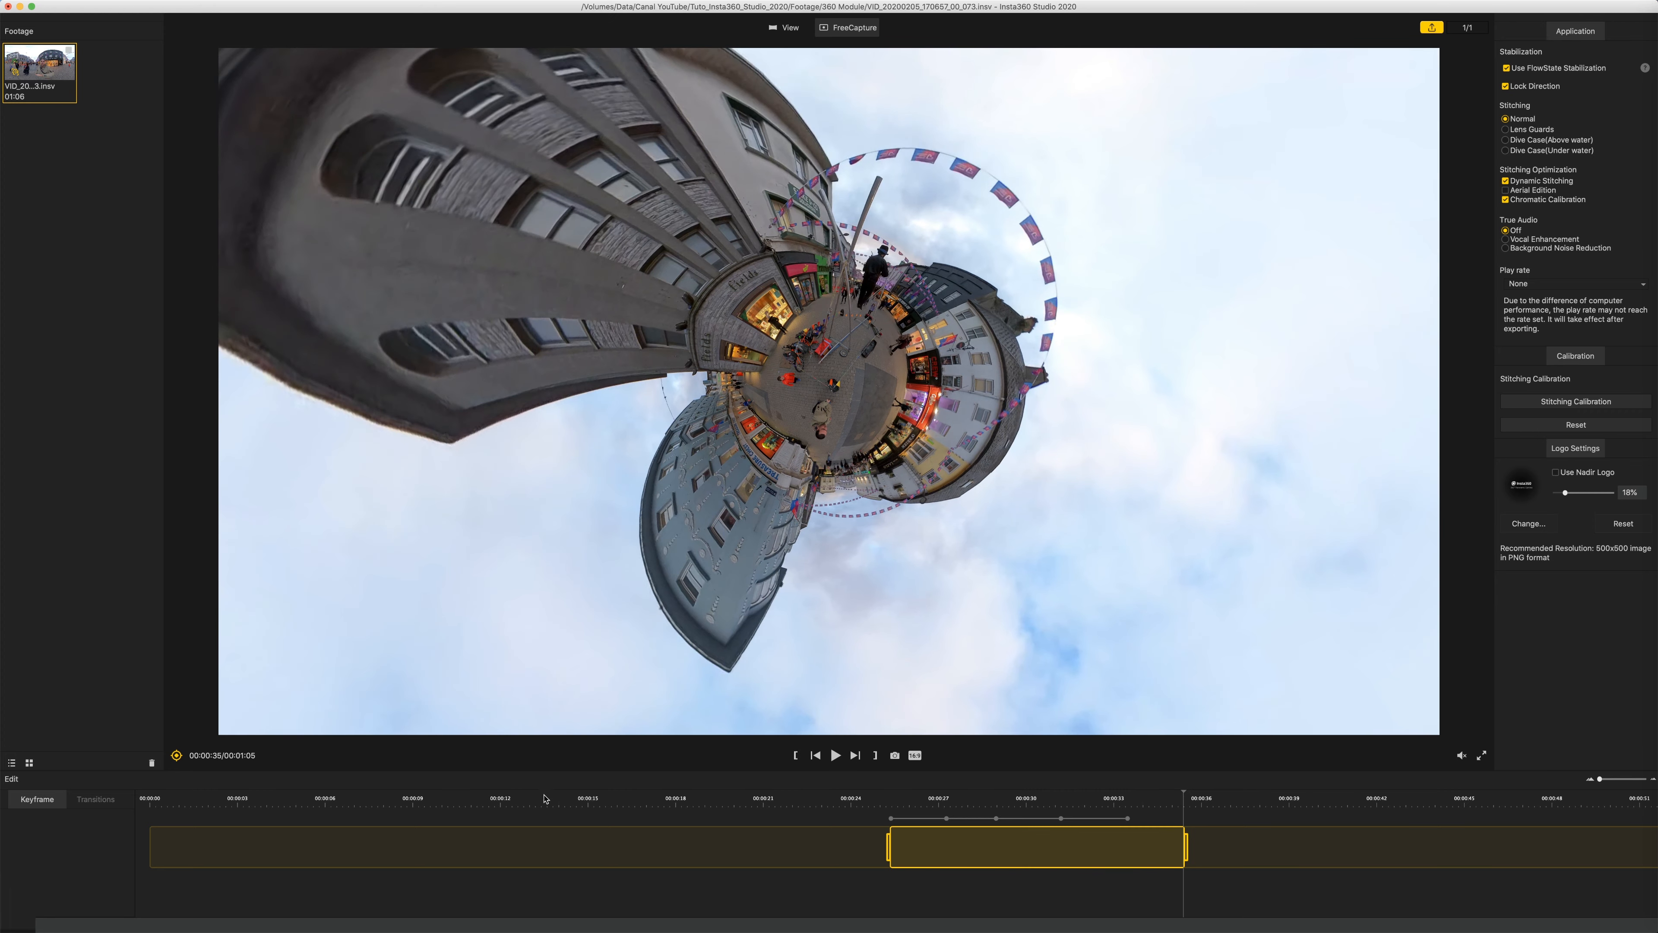
left_click(177, 756)
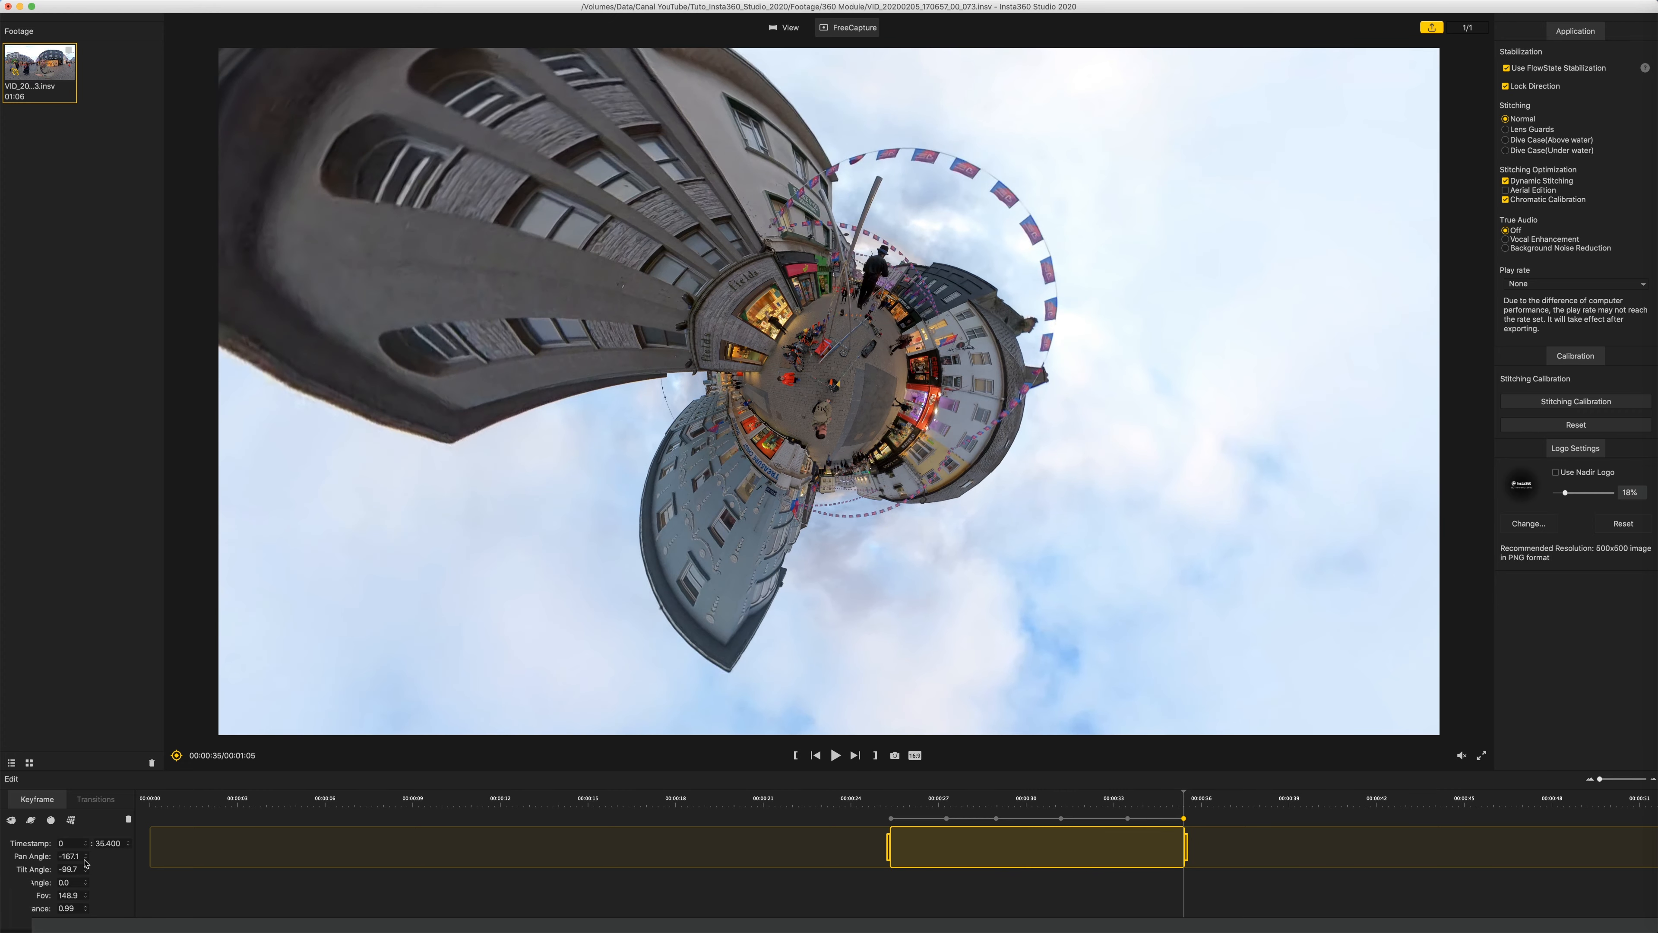
left_click(13, 820)
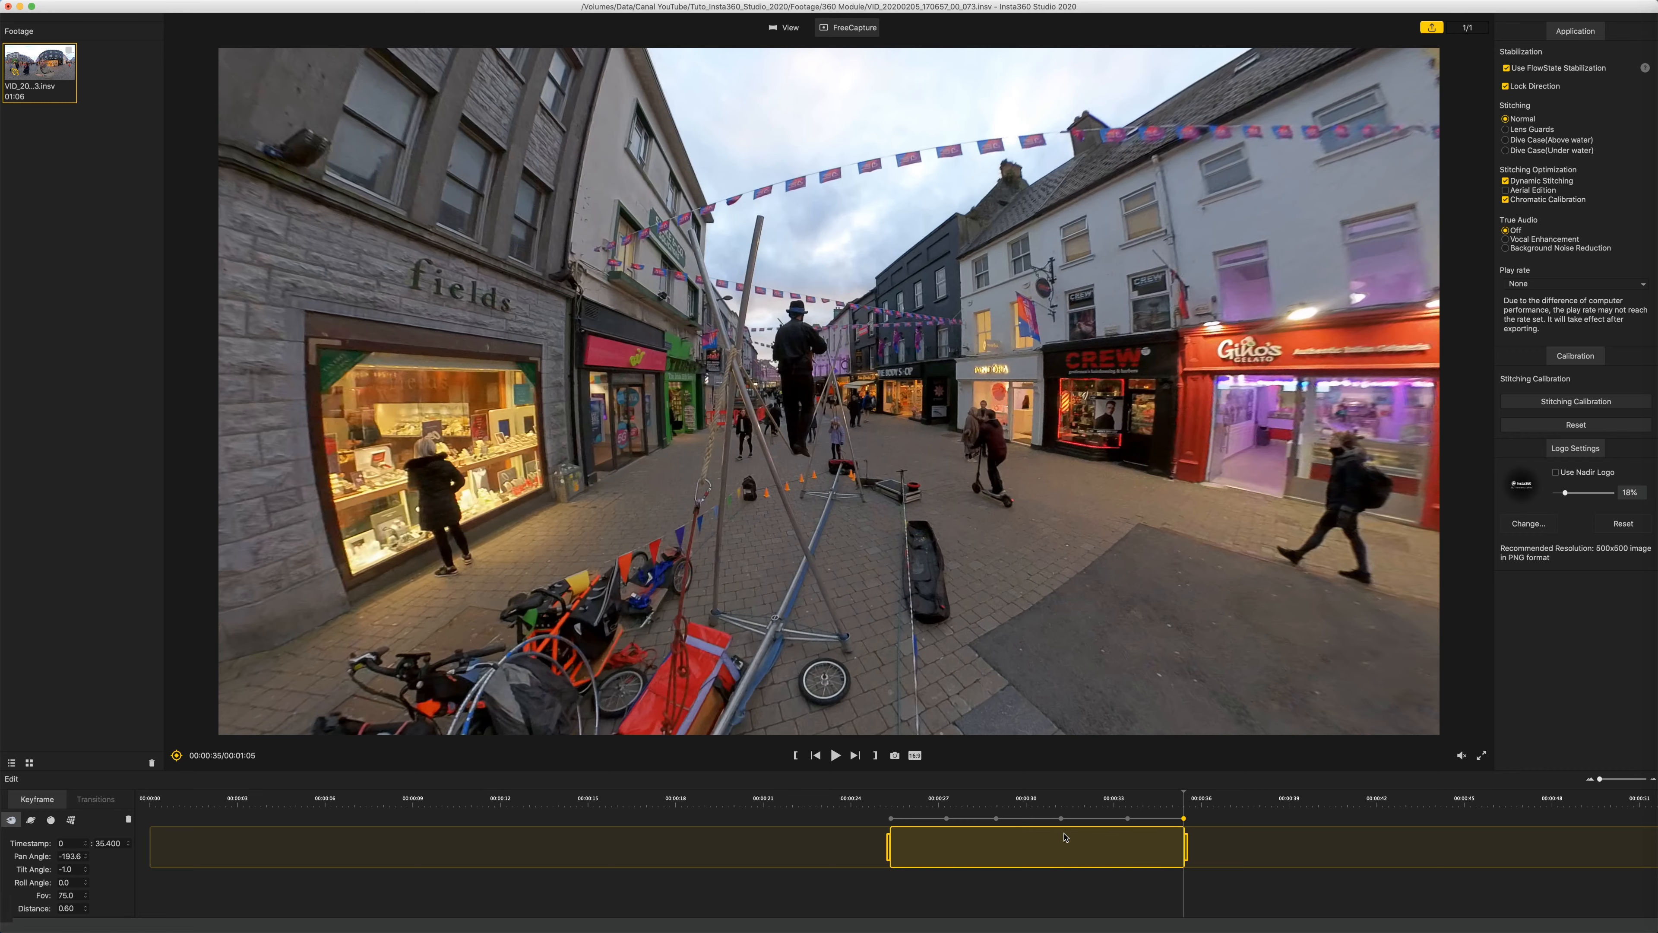
Select the transition between the first two keyframes and set it to Fade-In Fade-Out.
left_click(929, 821)
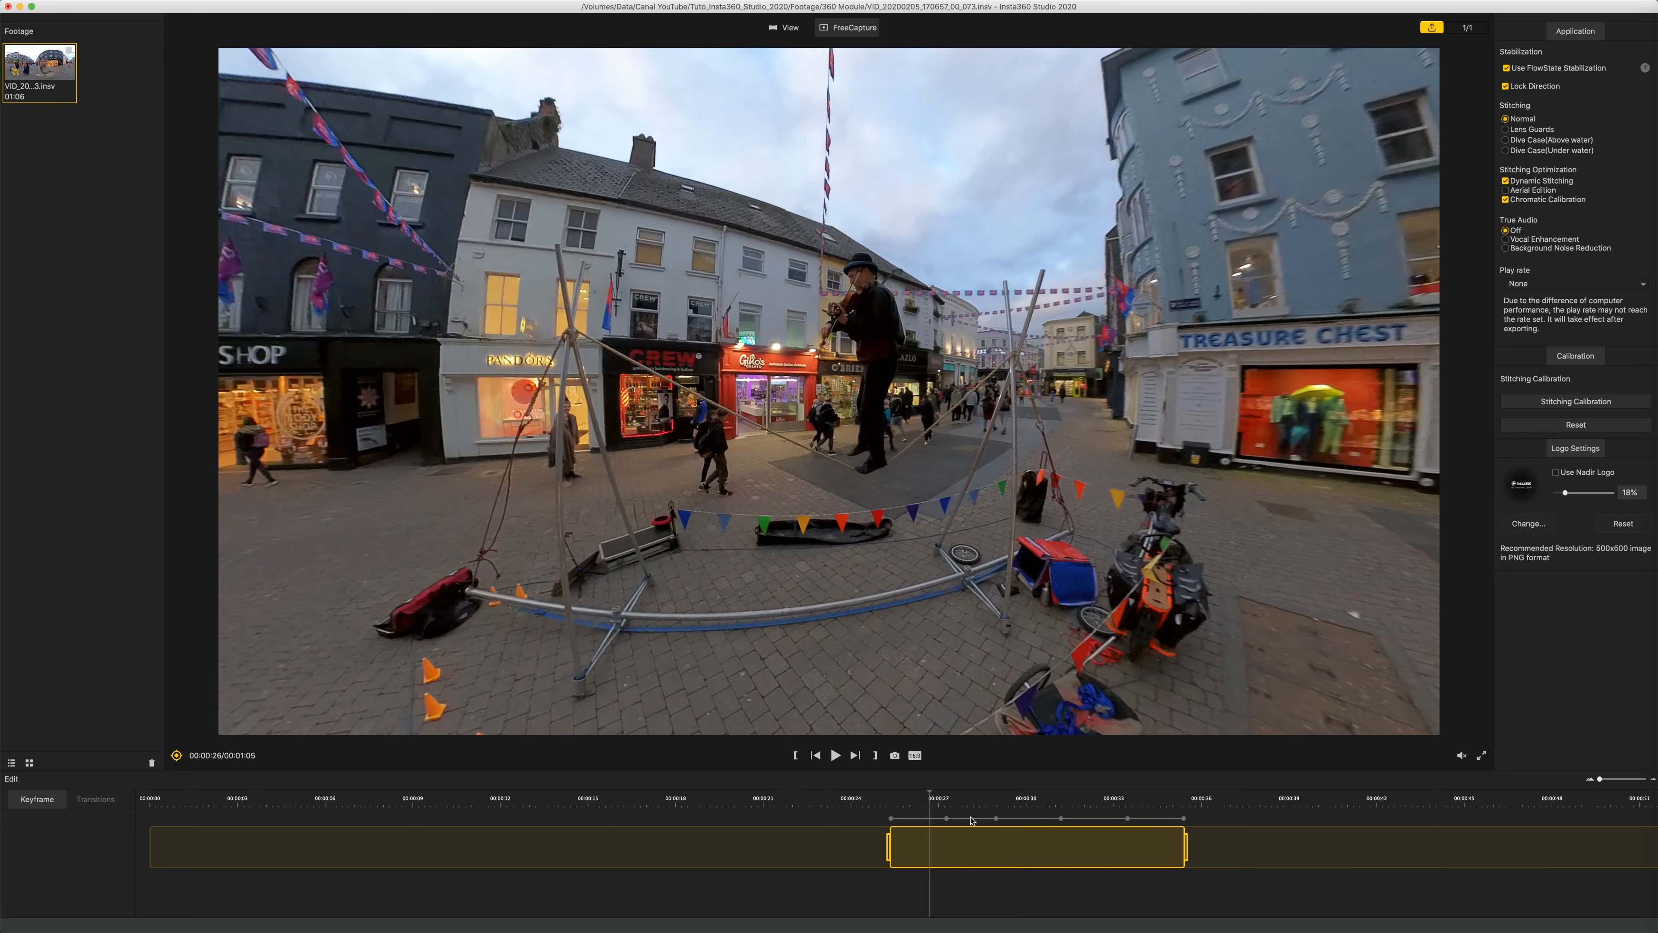
left_click(967, 820)
left_click(919, 819)
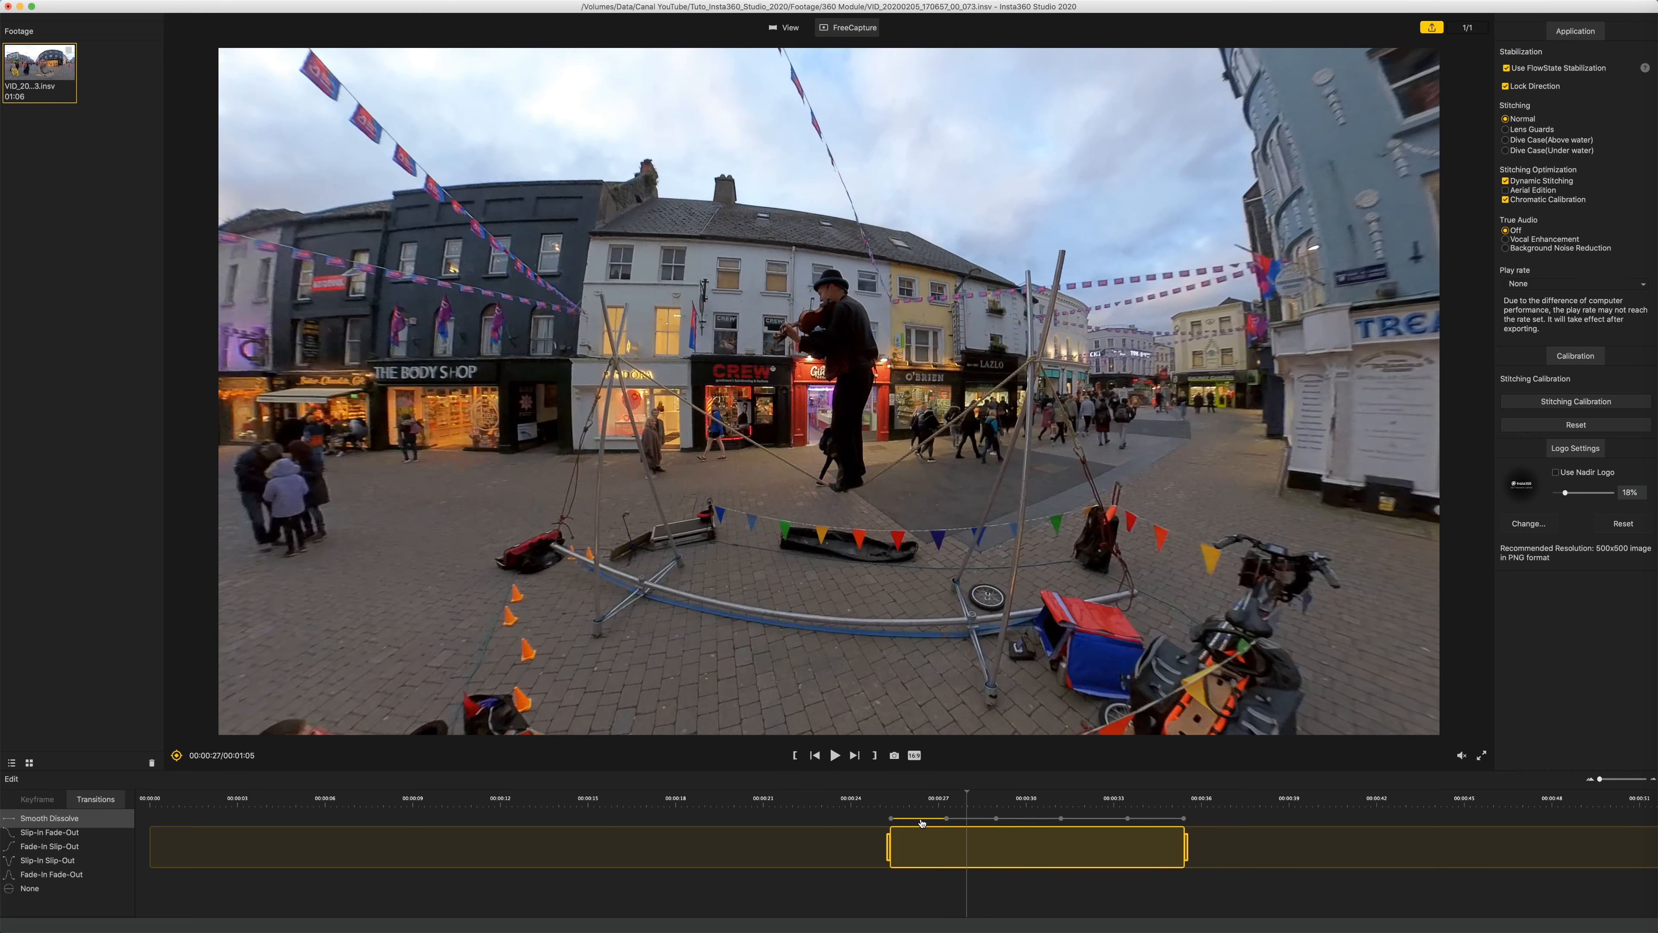
left_click_drag(968, 791, 910, 794)
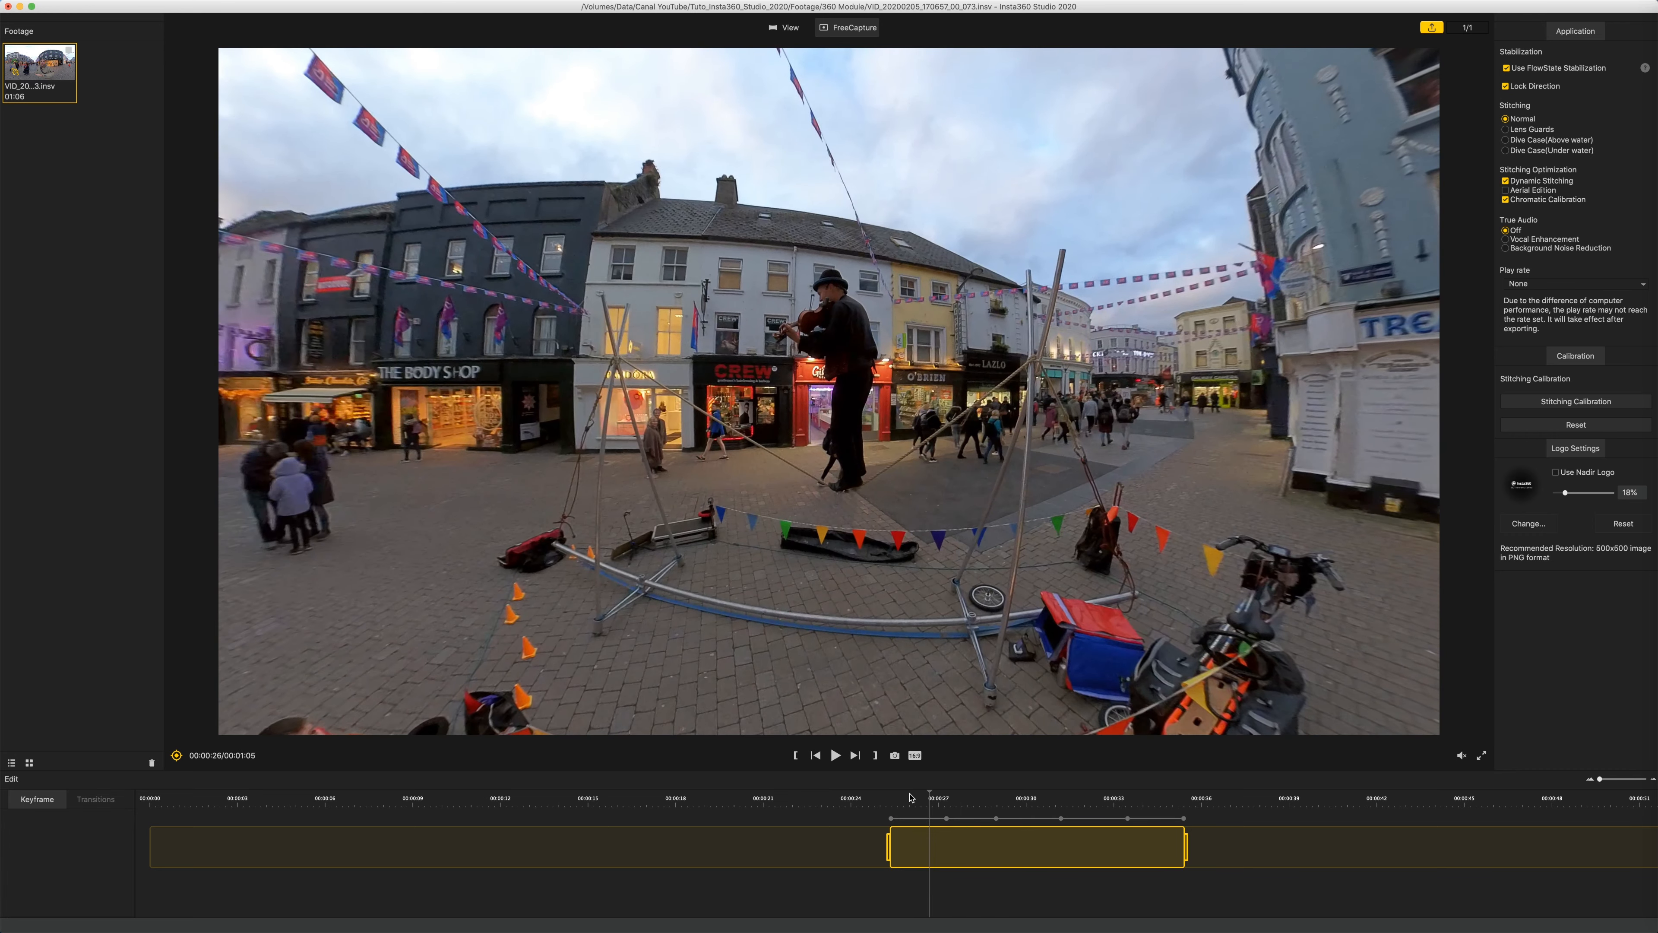
left_click(927, 820)
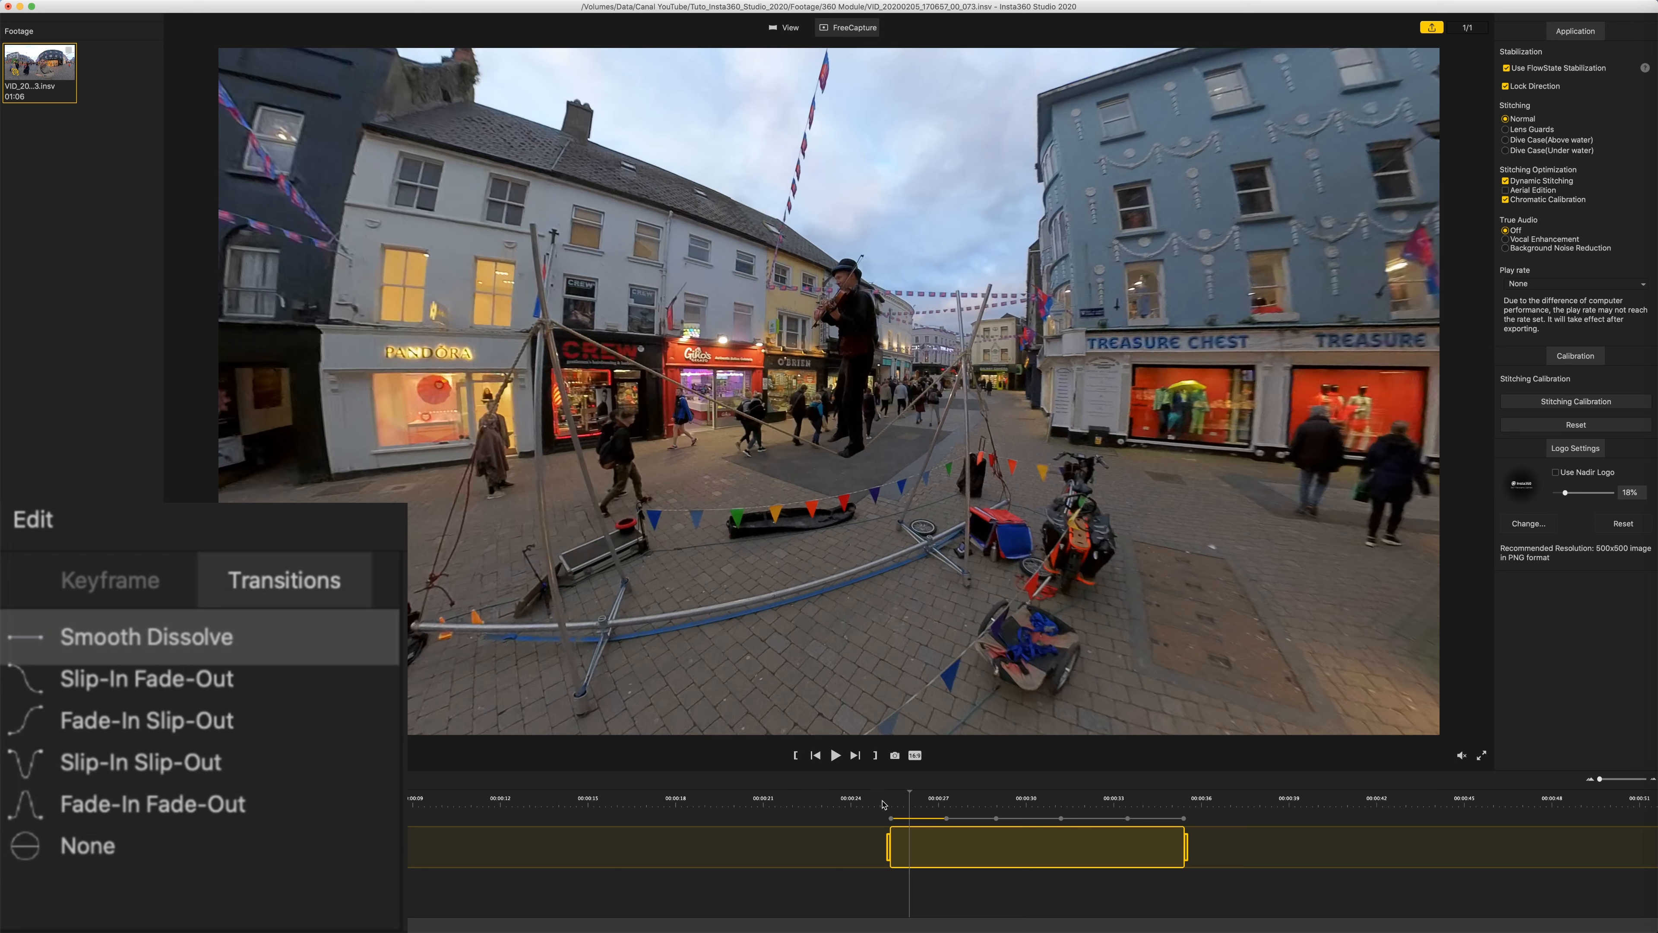
left_click(196, 802)
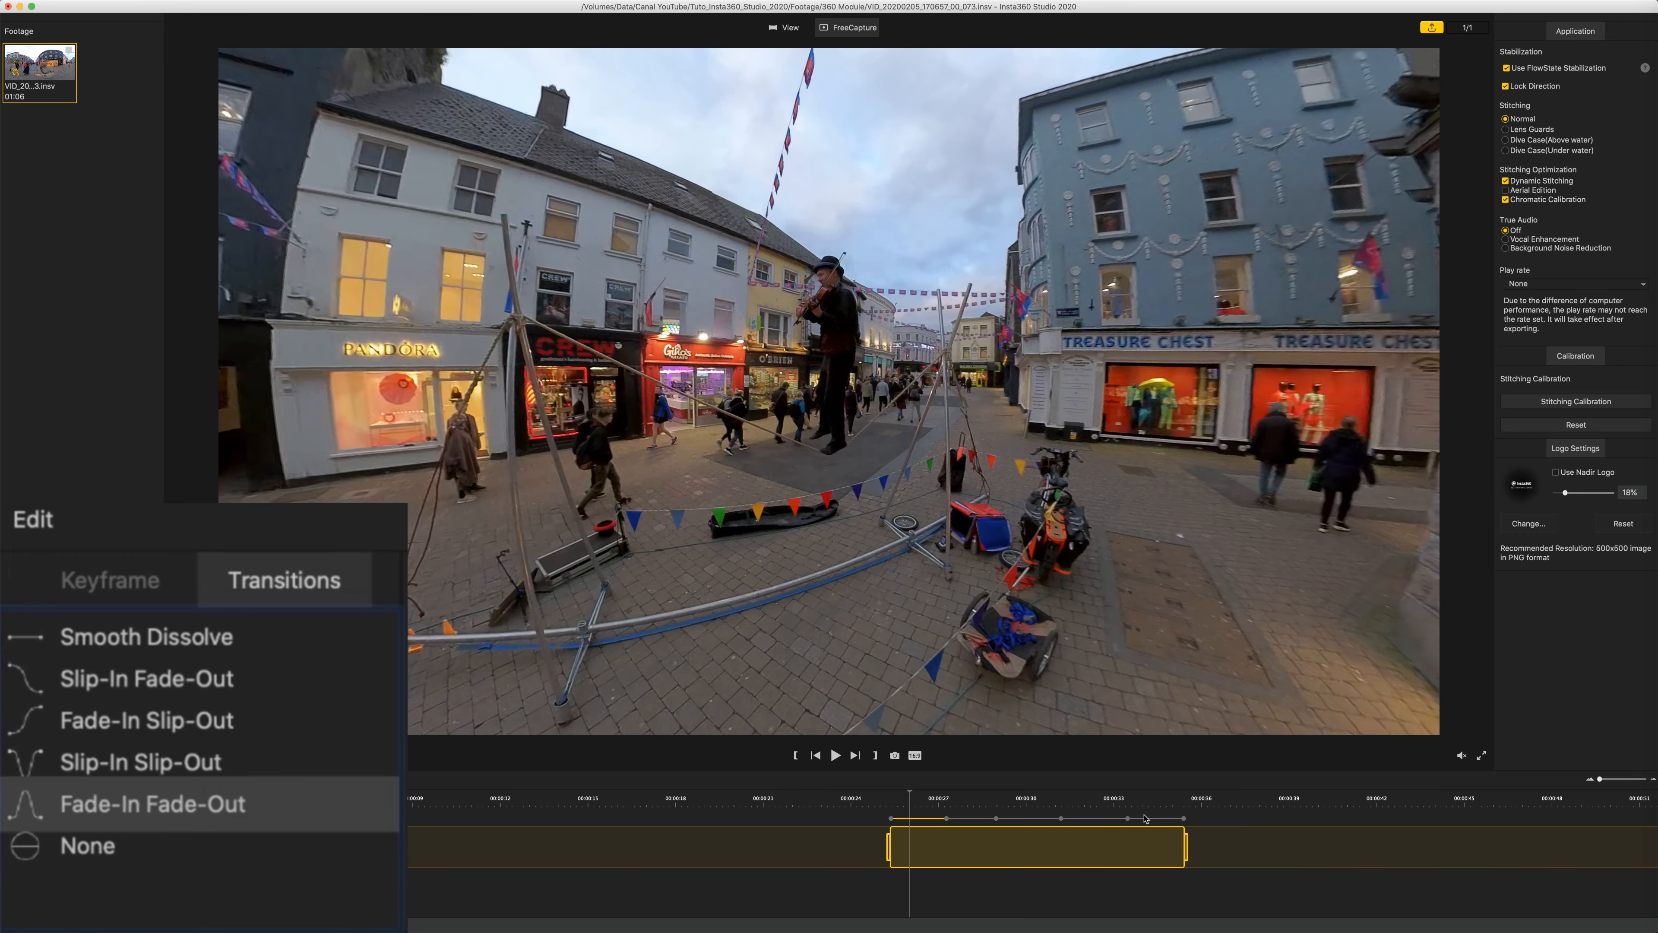
Preview the transition leading into the tiny planet keyframe by playing from about 00:00:30 to 00:00:33.
left_click(1098, 819)
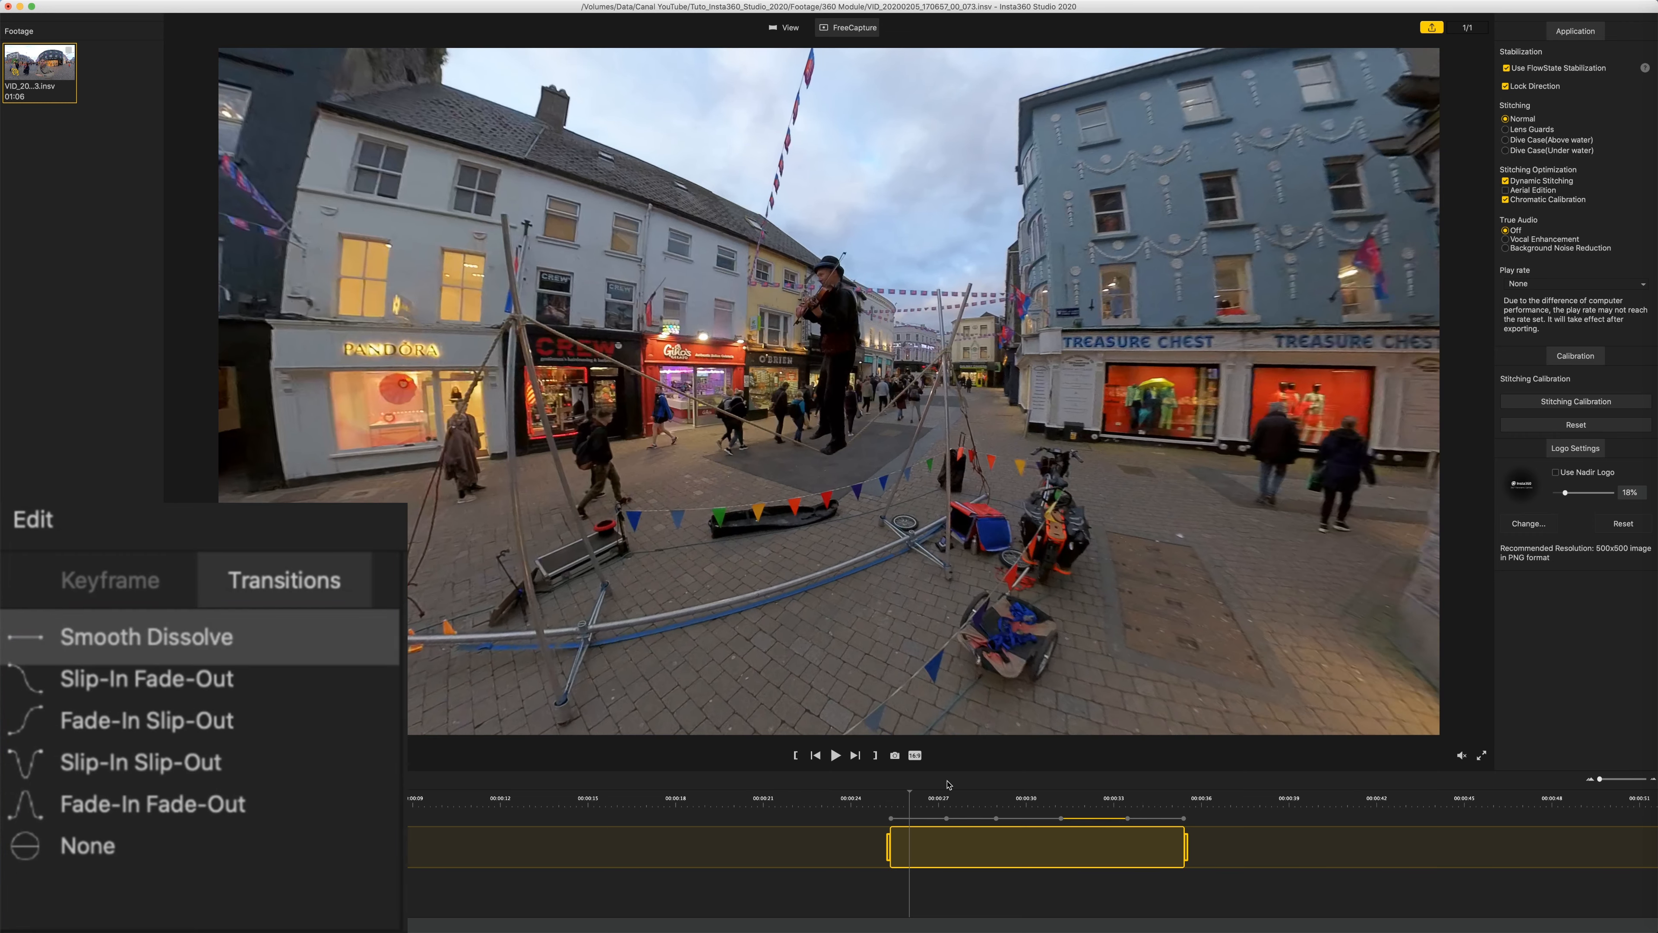
left_click(1038, 799)
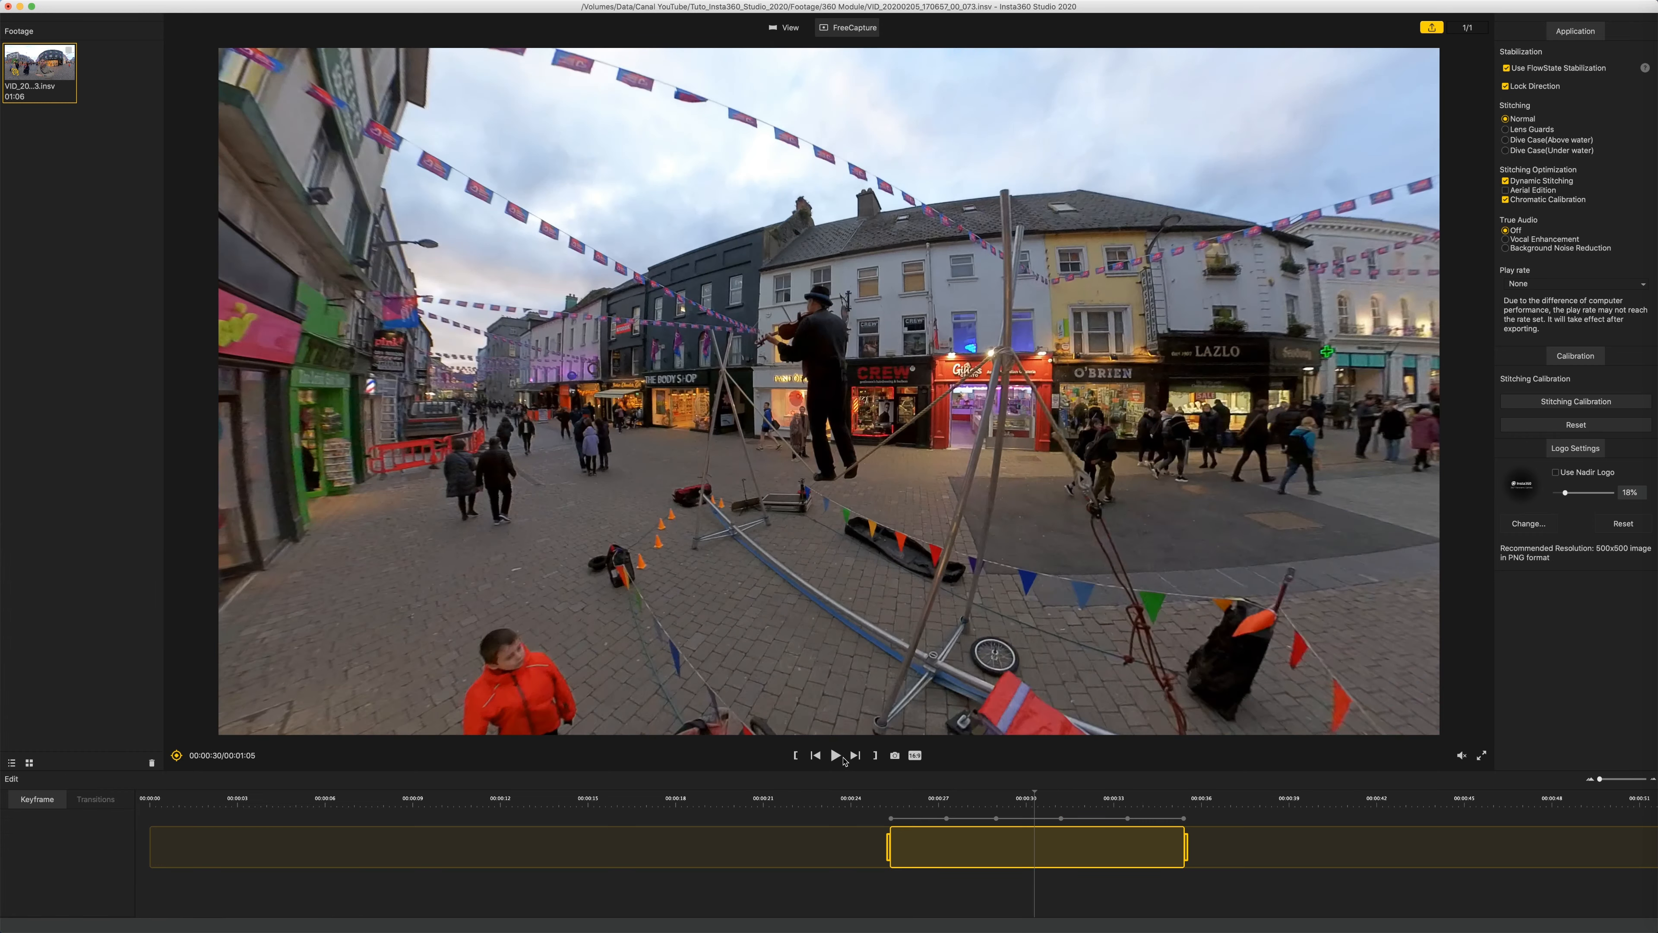
left_click(835, 755)
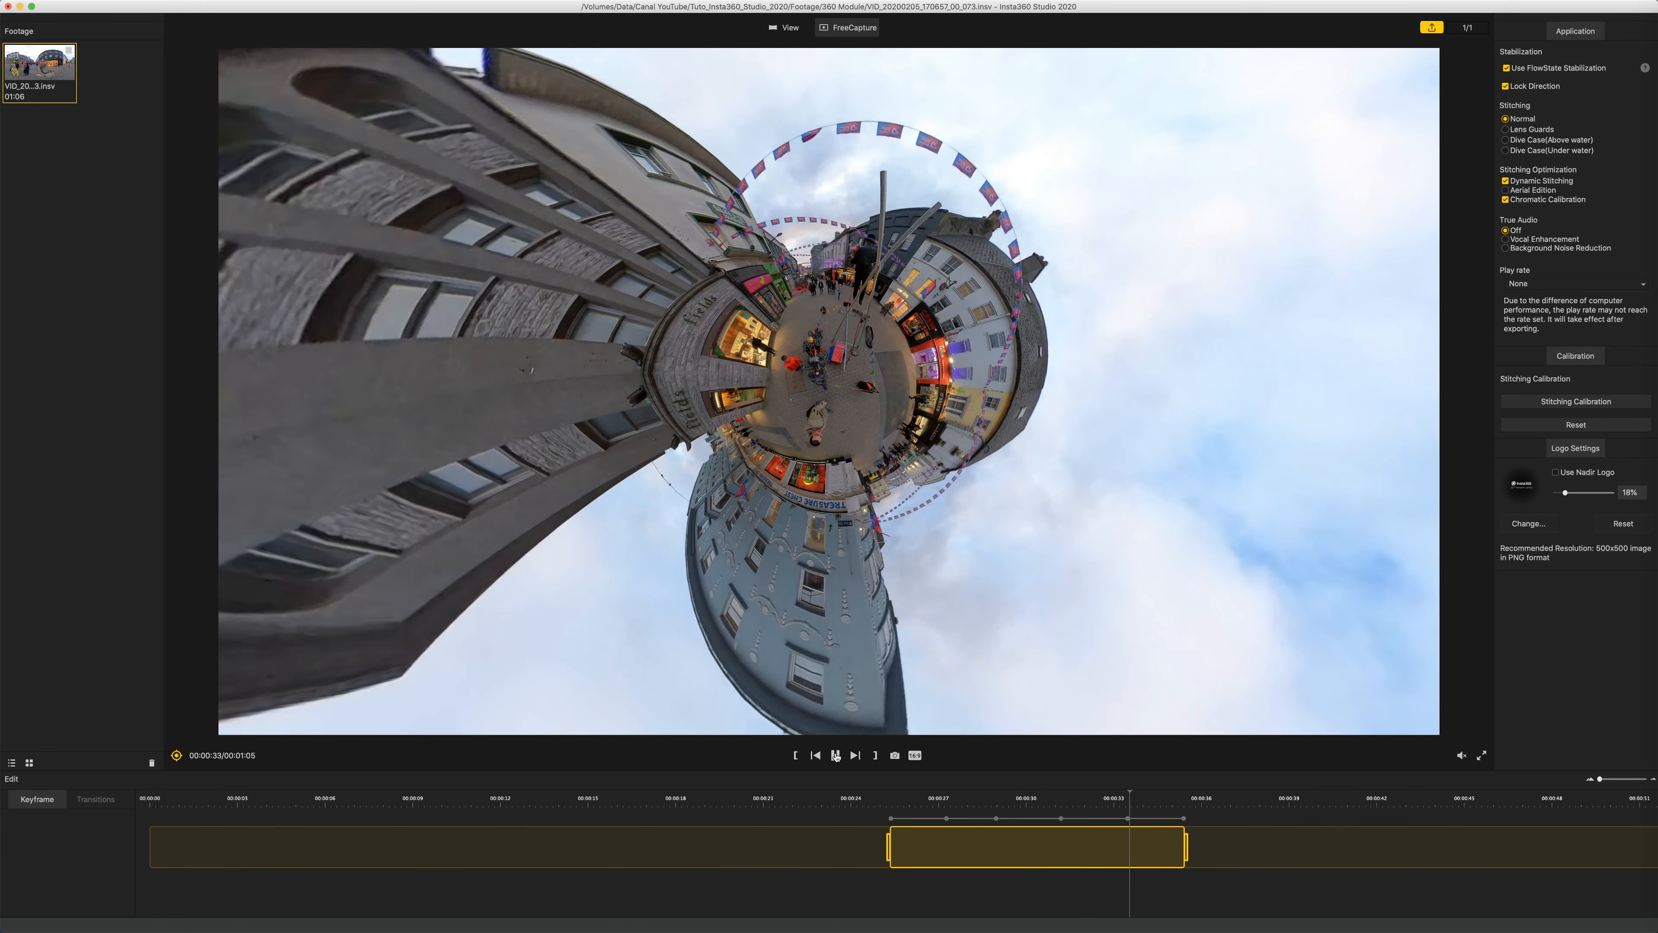
left_click(836, 755)
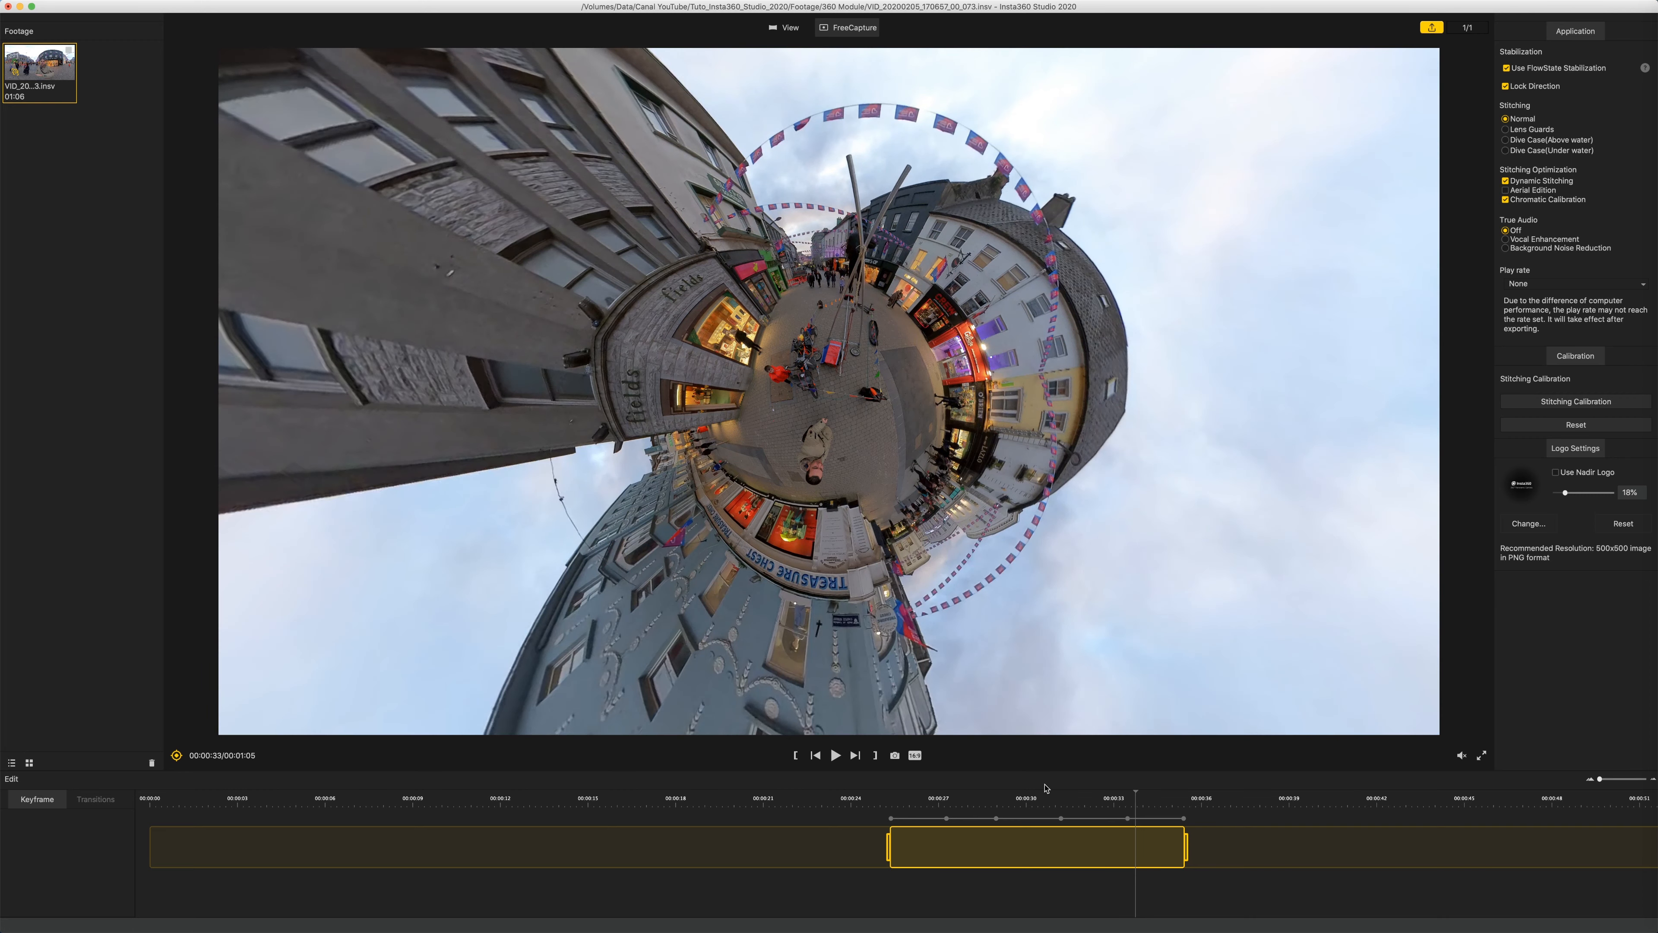
Set the transition leading into the tiny planet keyframe to Fade-In Fade-Out and play it back to check the motion.
left_click(1088, 819)
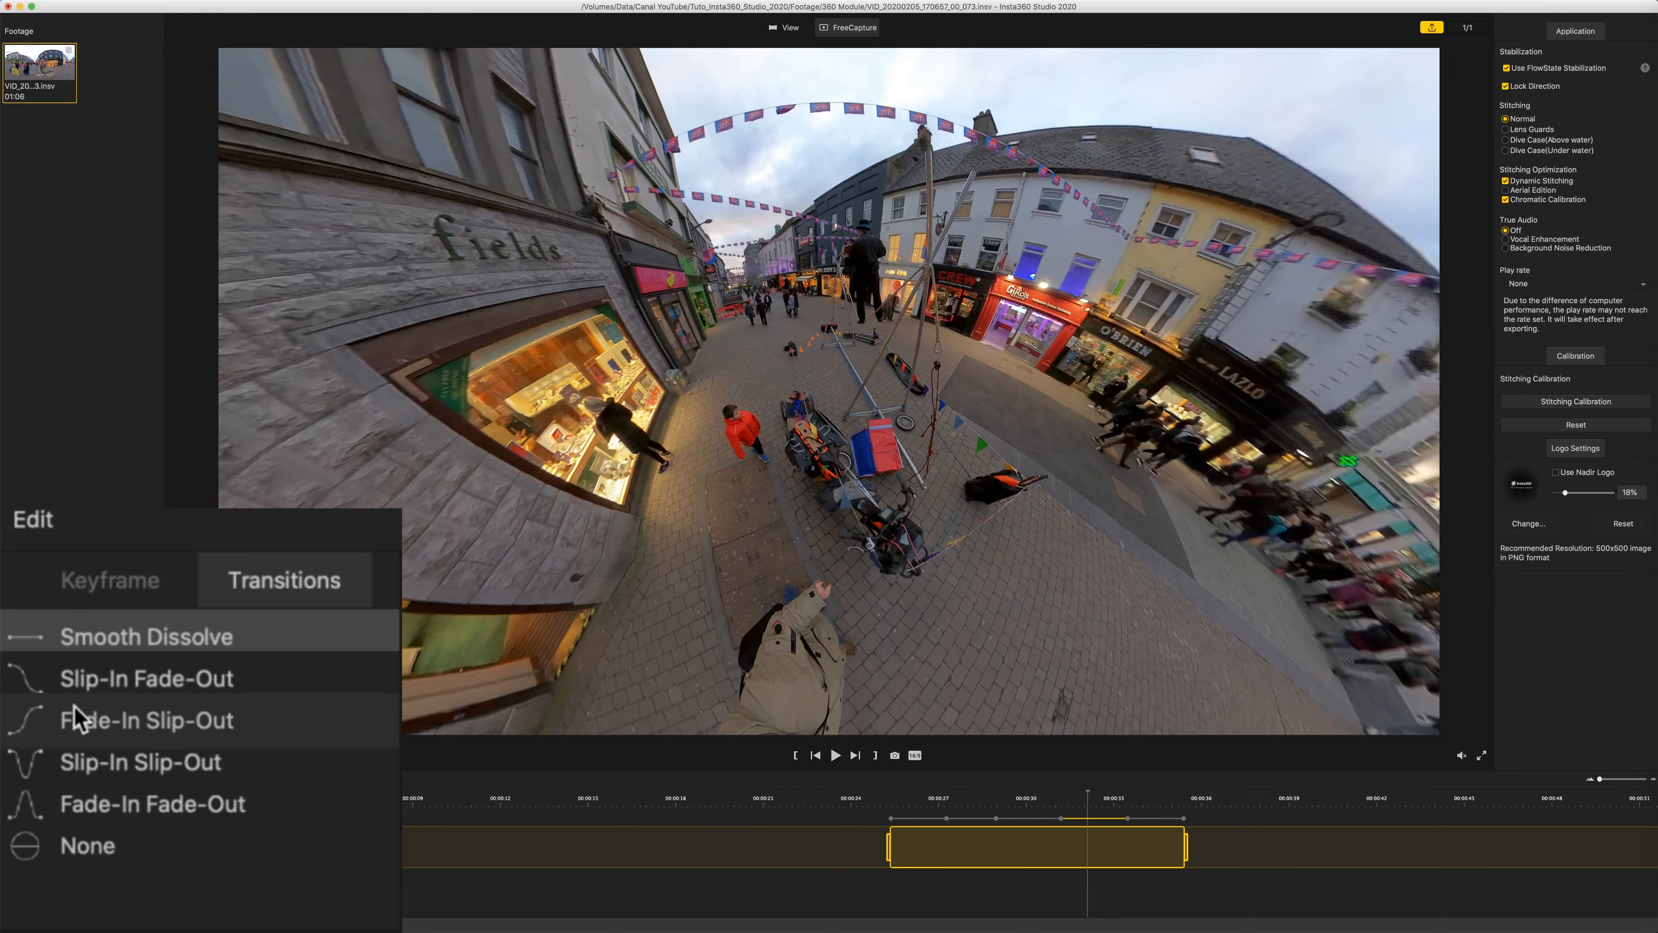
left_click(94, 805)
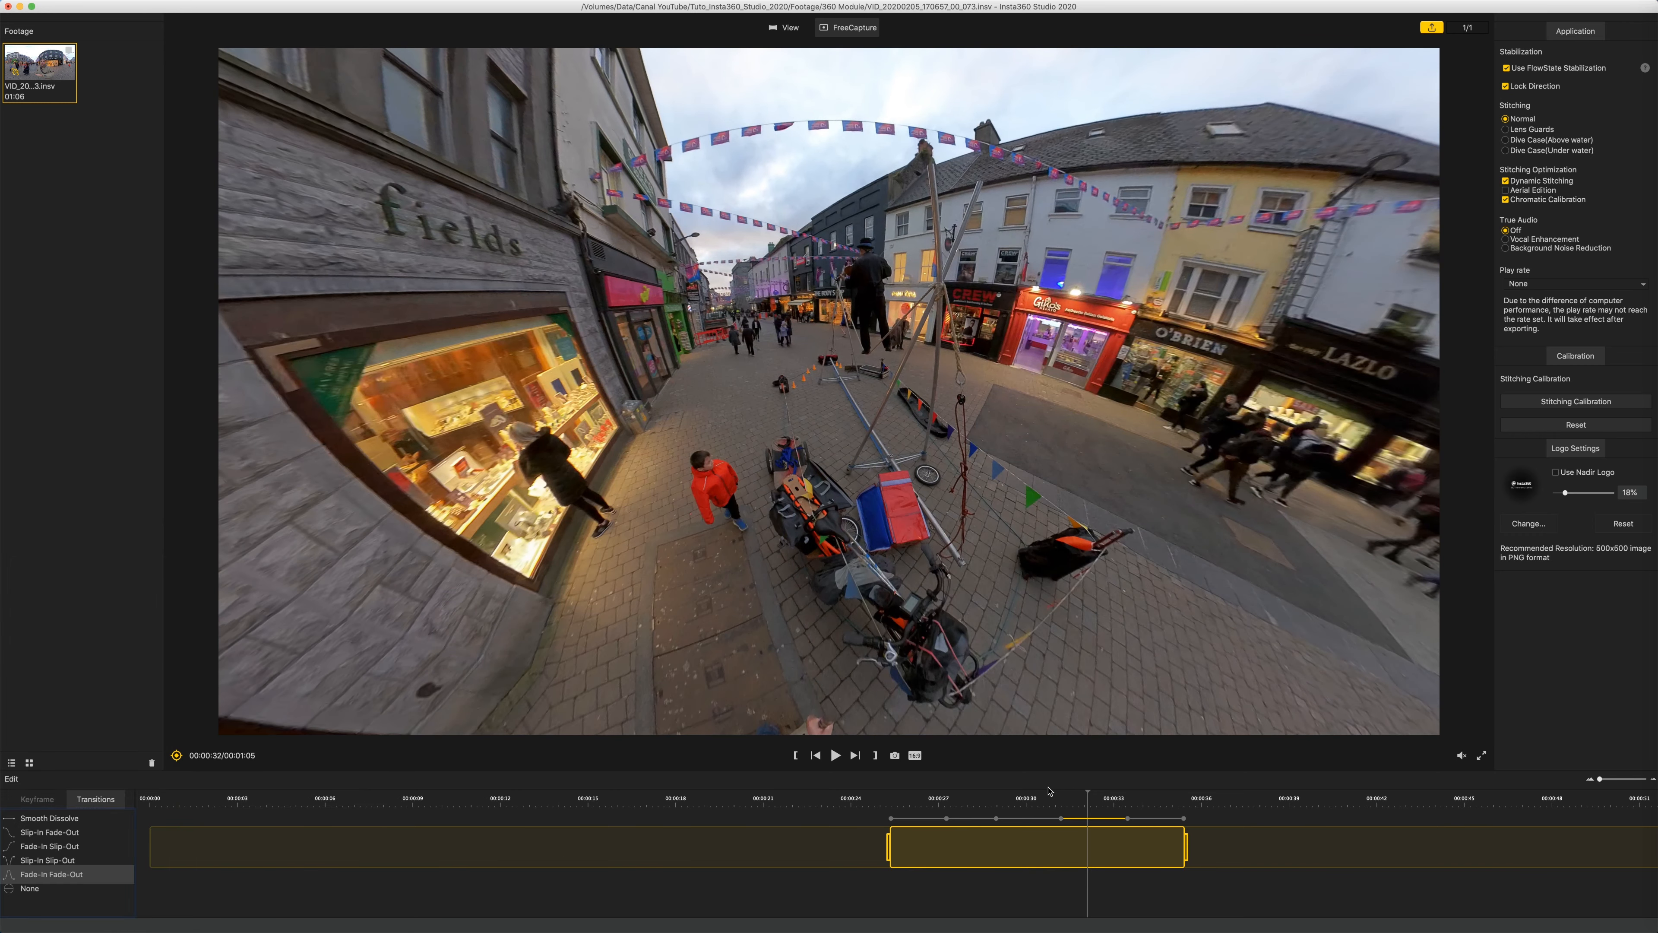
left_click_drag(1088, 793, 1049, 796)
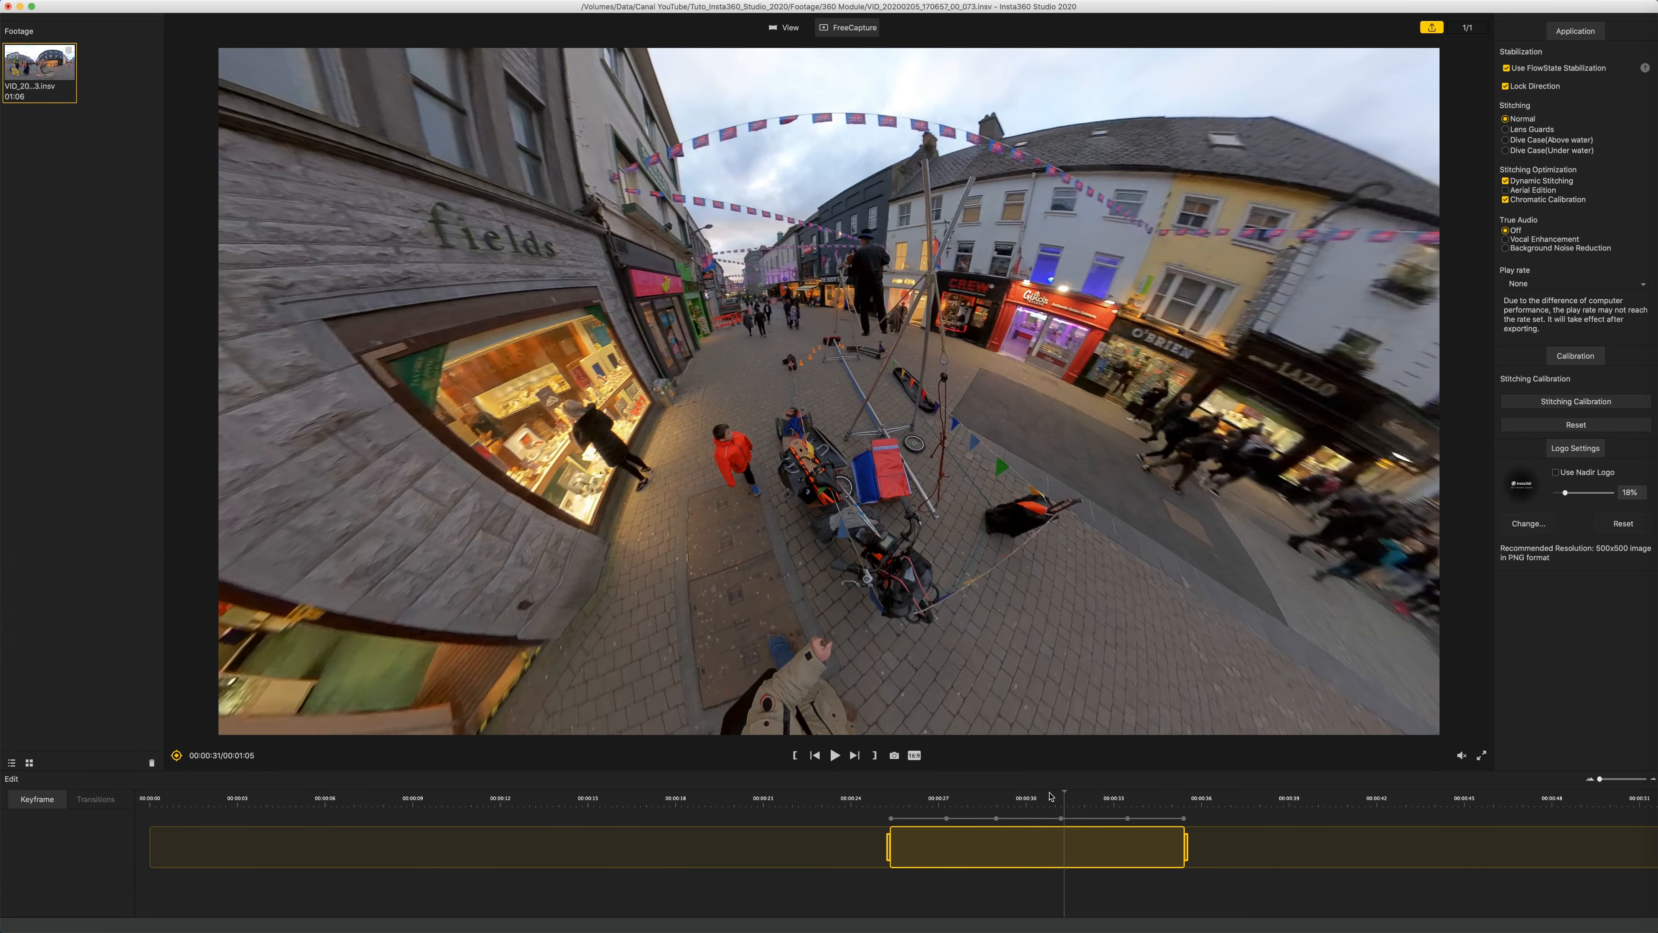
left_click(836, 755)
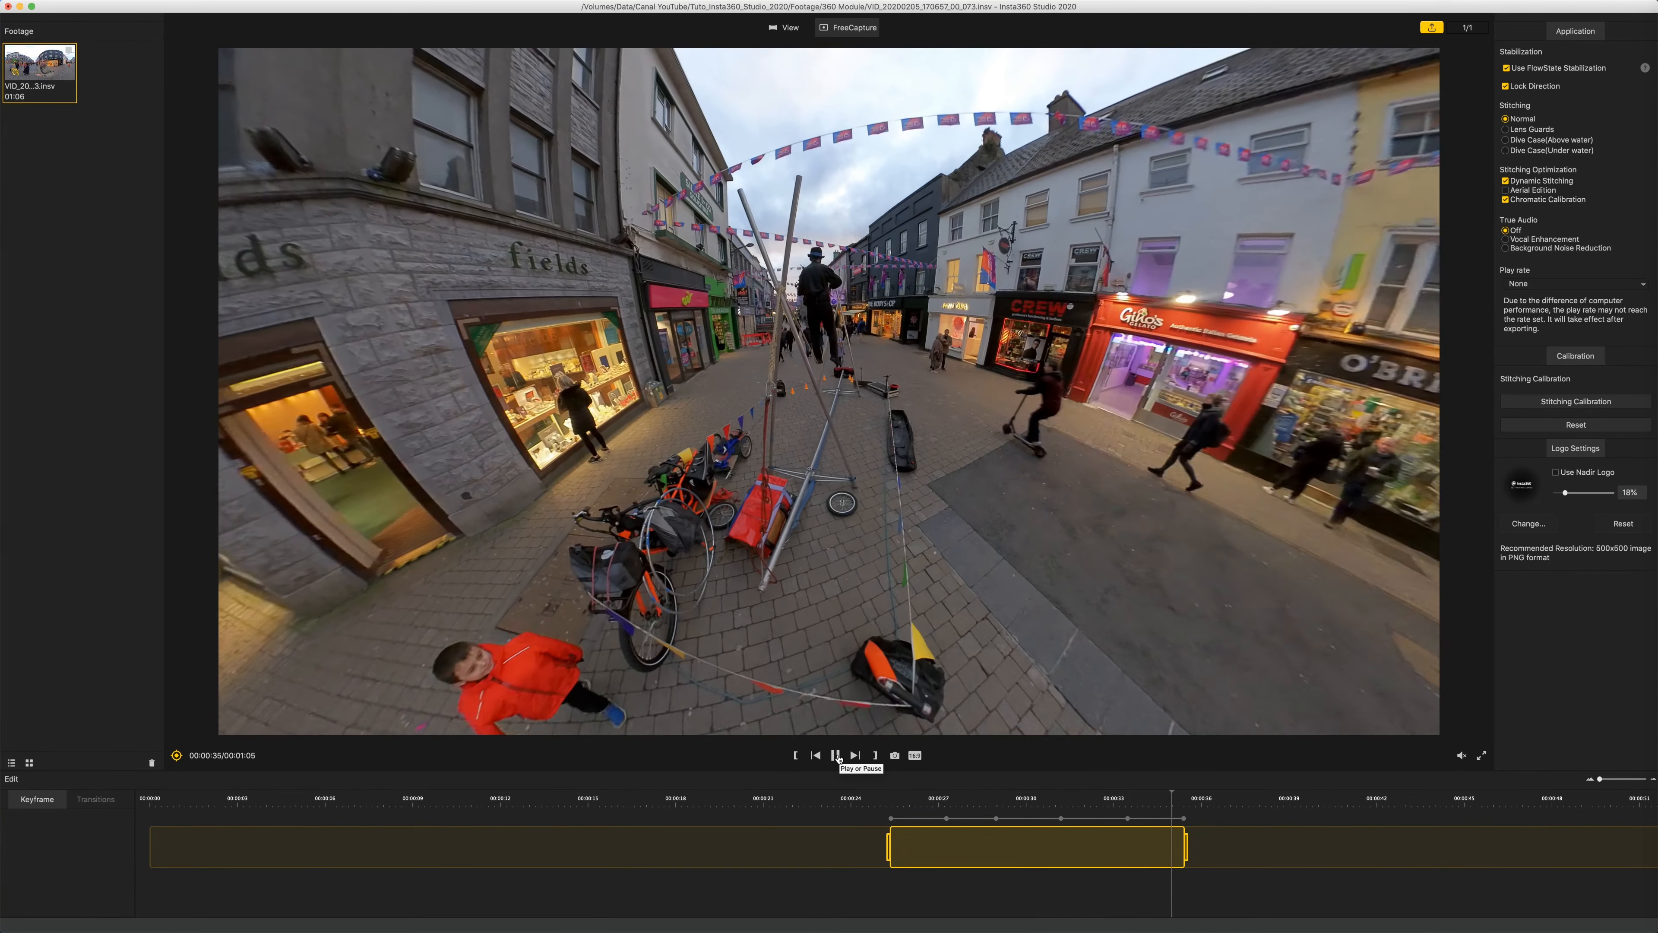
left_click(836, 756)
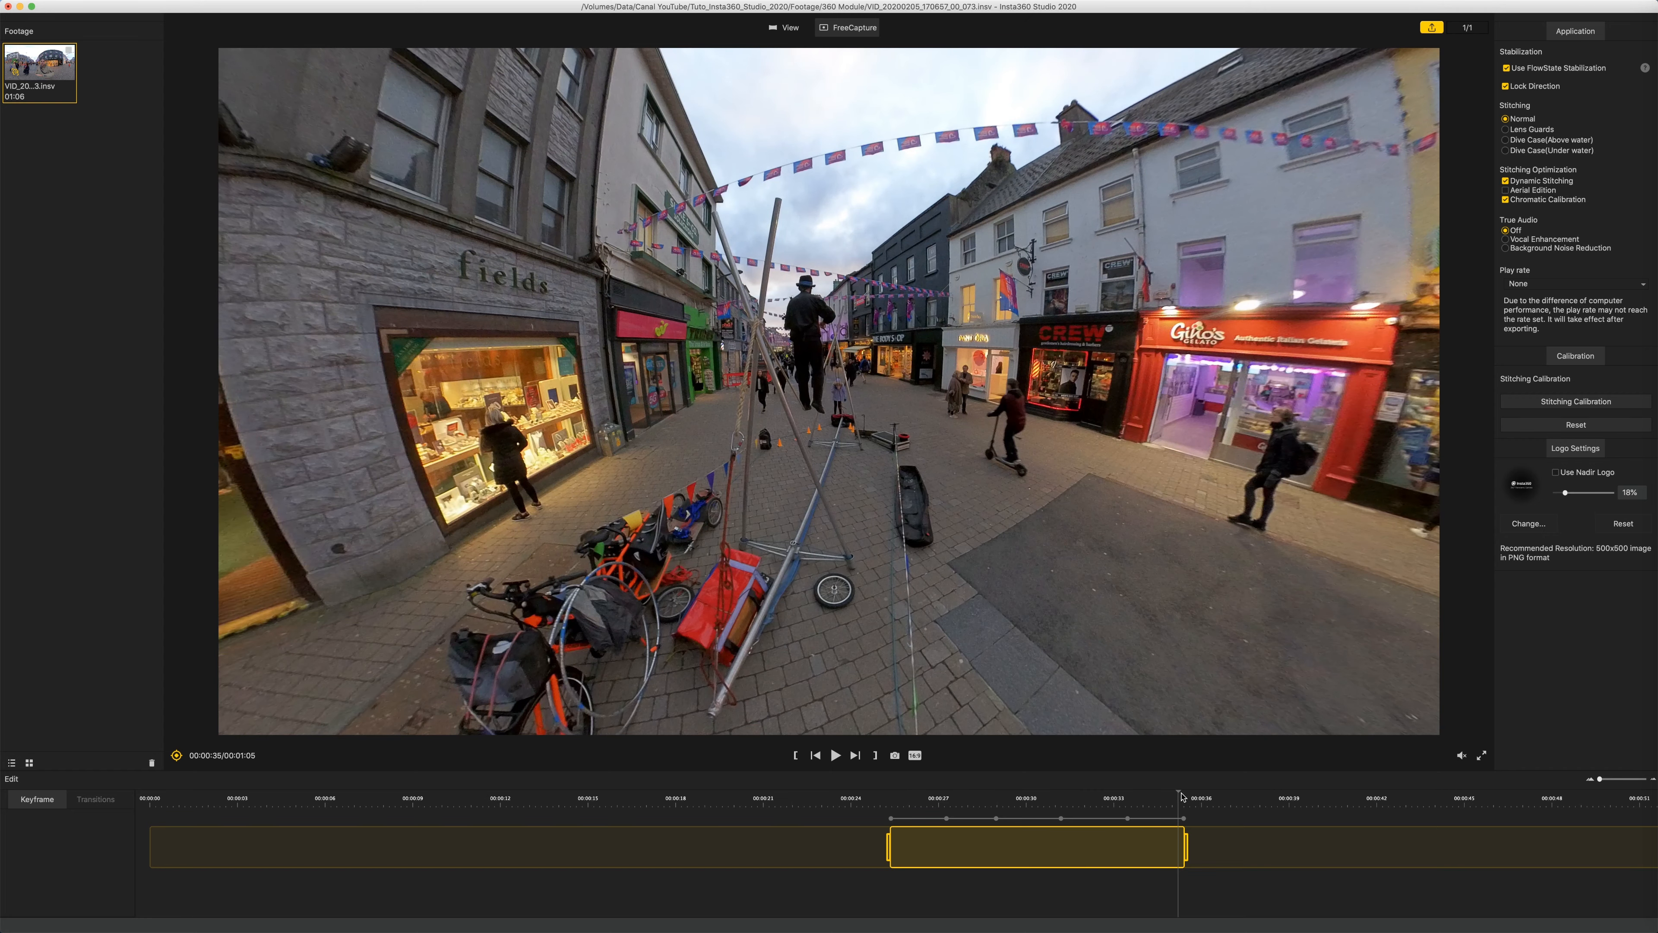
Park the playhead on the tiny planet frame at about 00:00:33 and open the screenshot save dialog, leaving it without saving.
left_click_drag(1180, 797, 1150, 797)
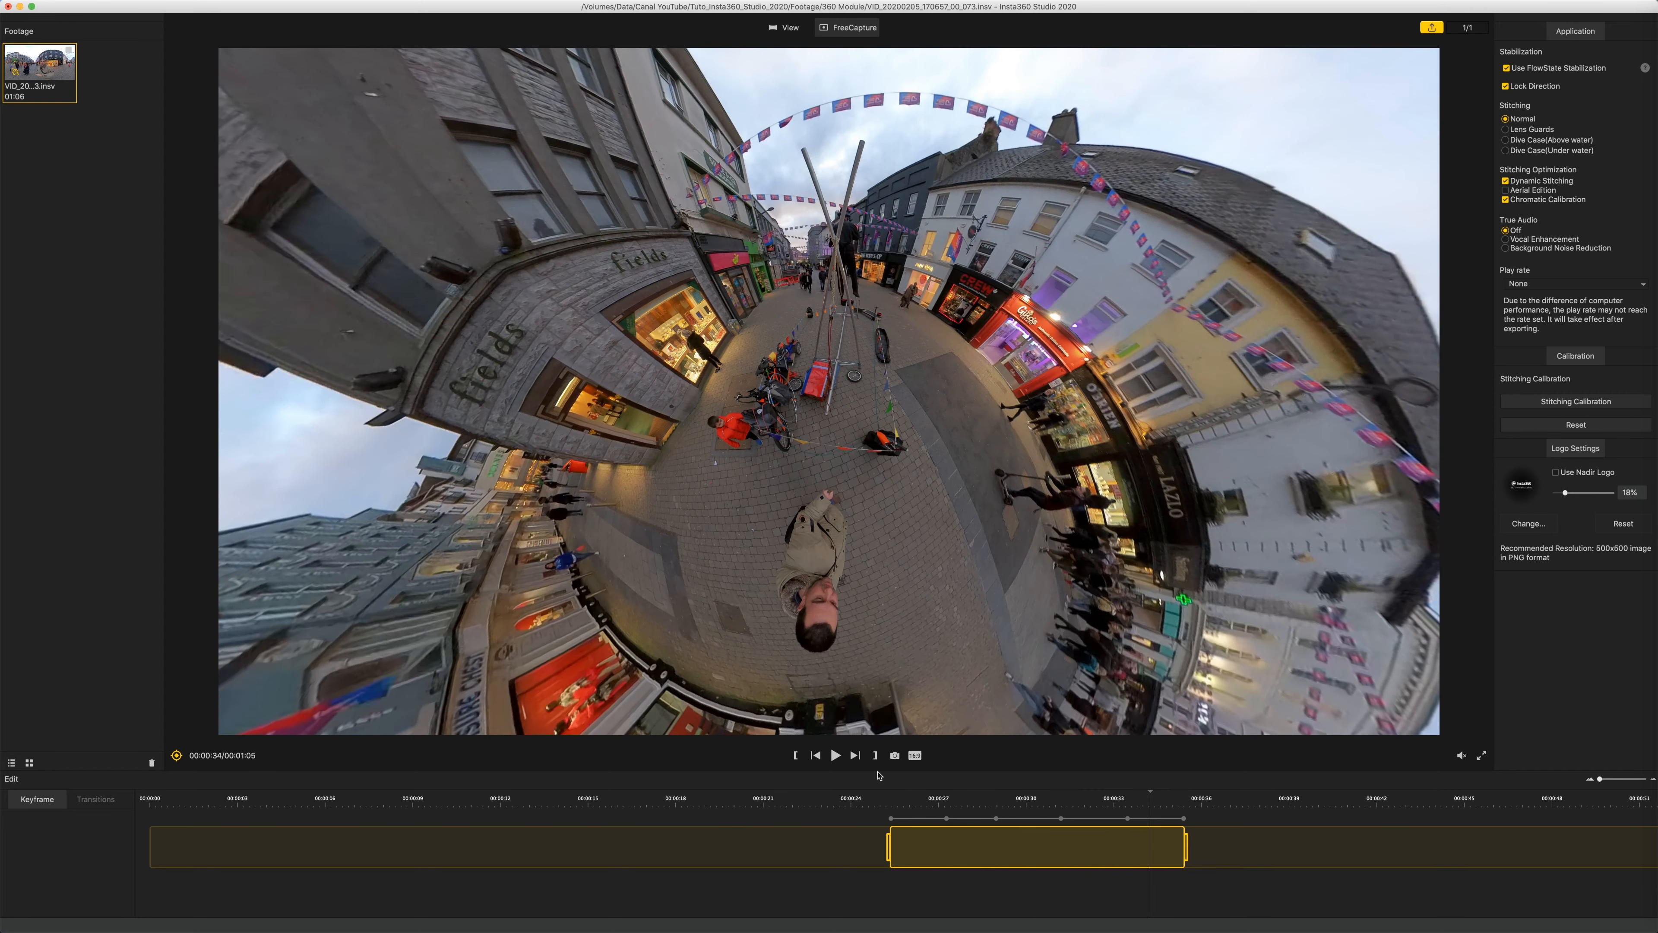
left_click(1093, 796)
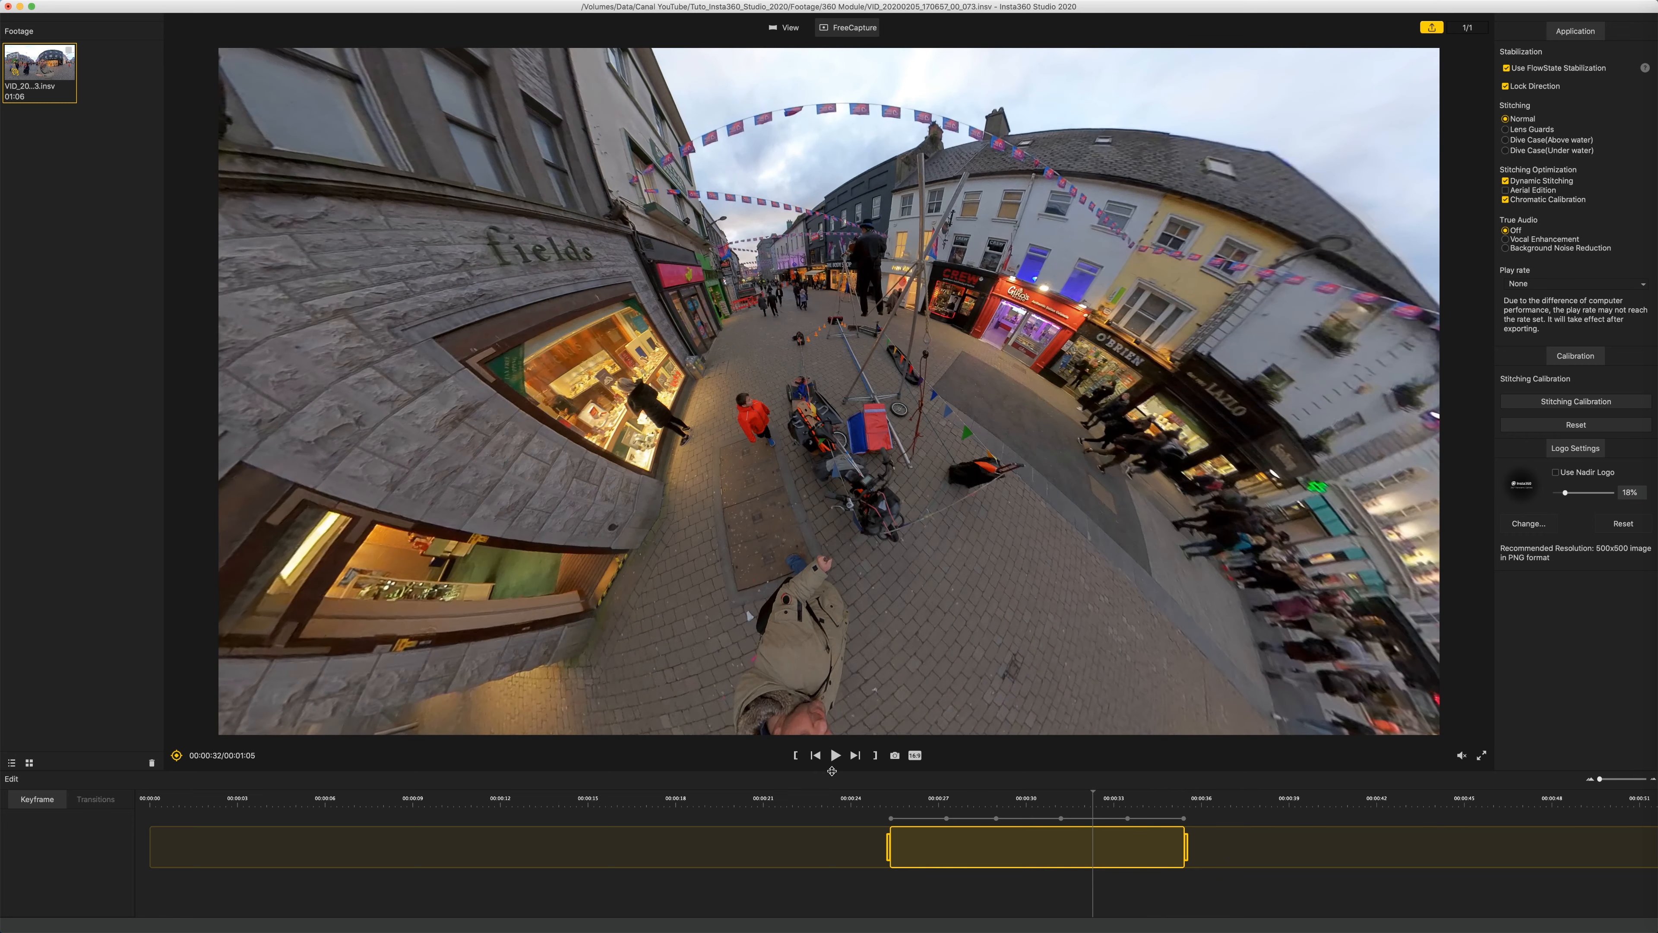
left_click_drag(1093, 794, 1133, 795)
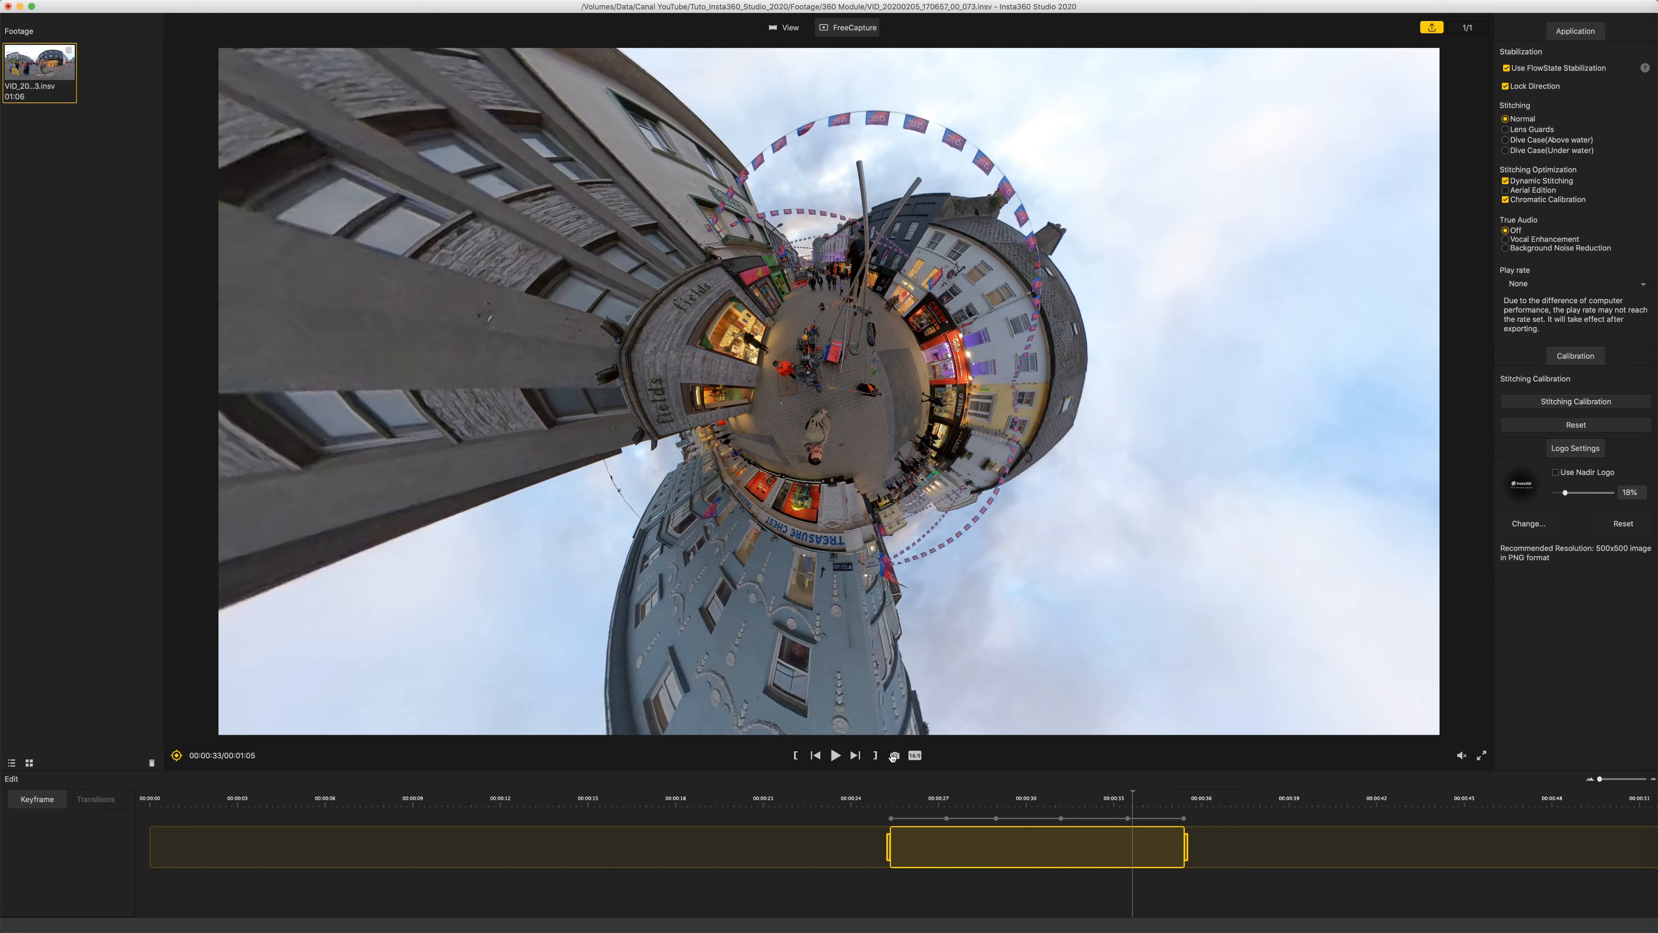
left_click(893, 755)
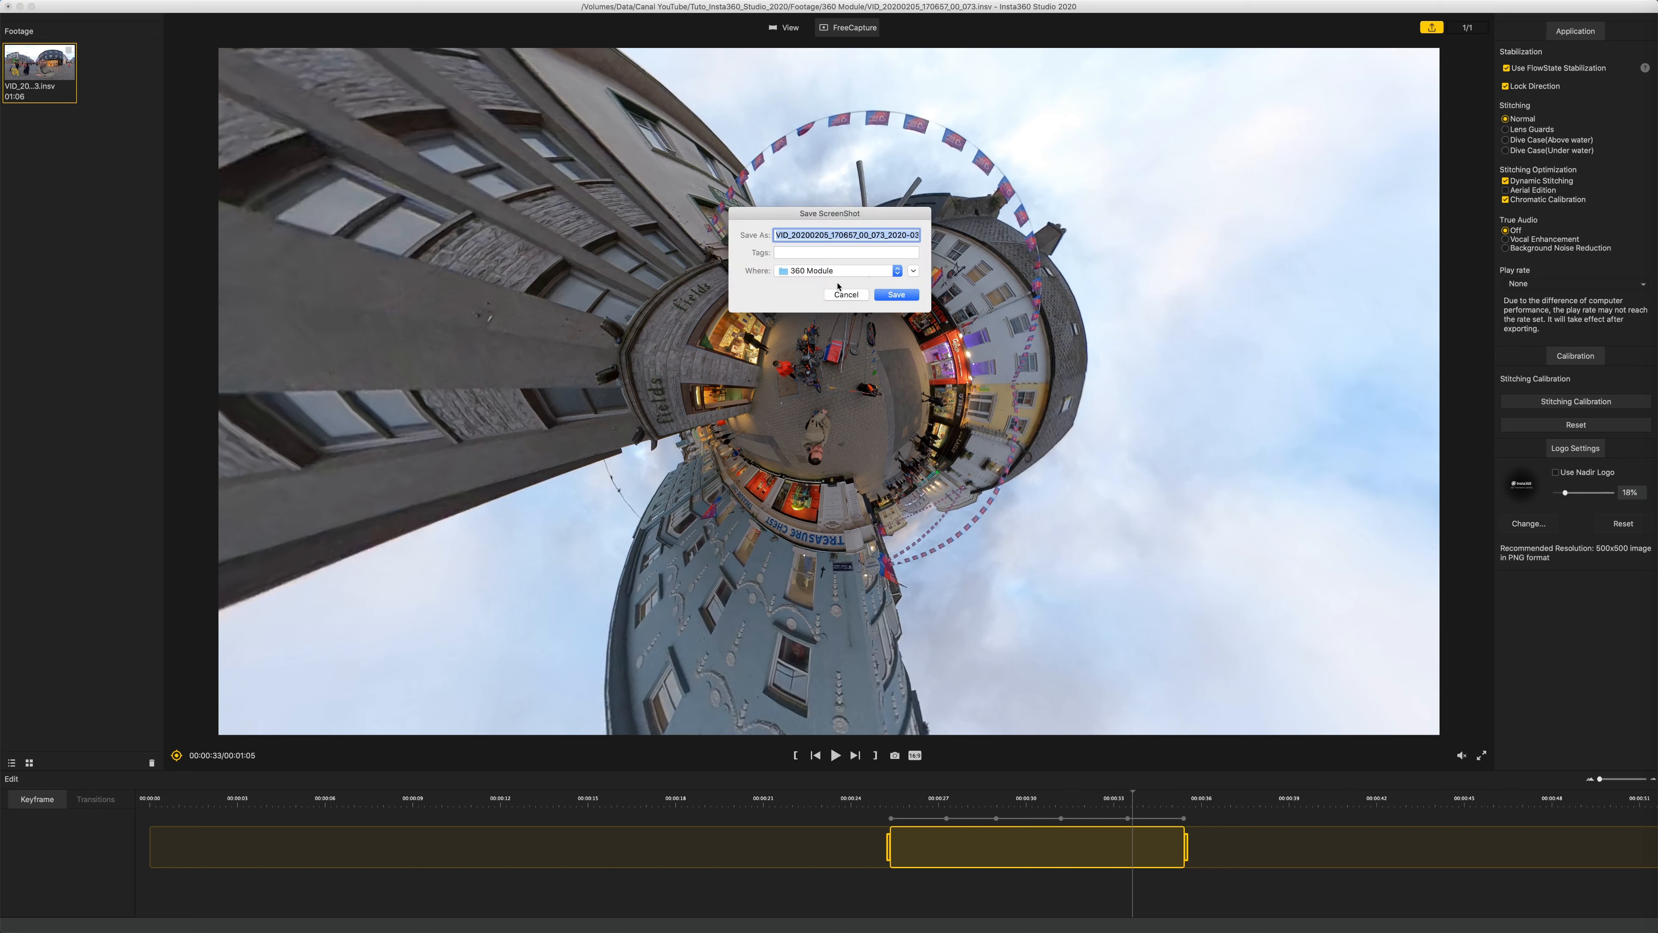
left_click(846, 296)
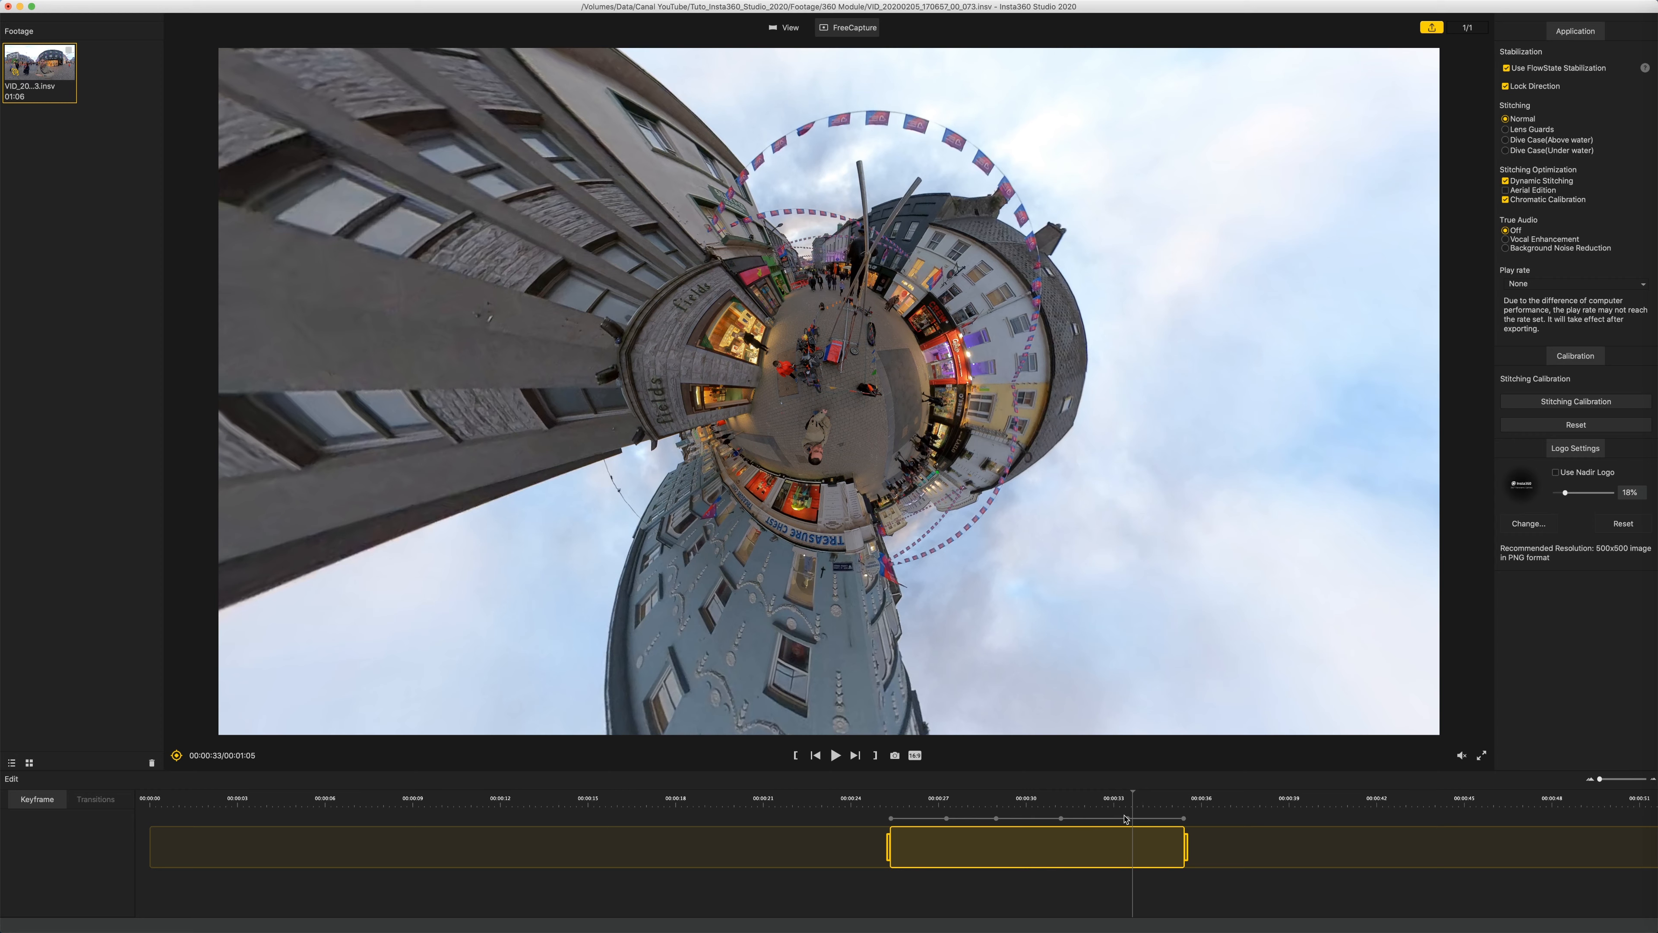
Select the last three transitions between keyframes together and set them all to Fade-In Fade-Out.
left_click(1166, 819)
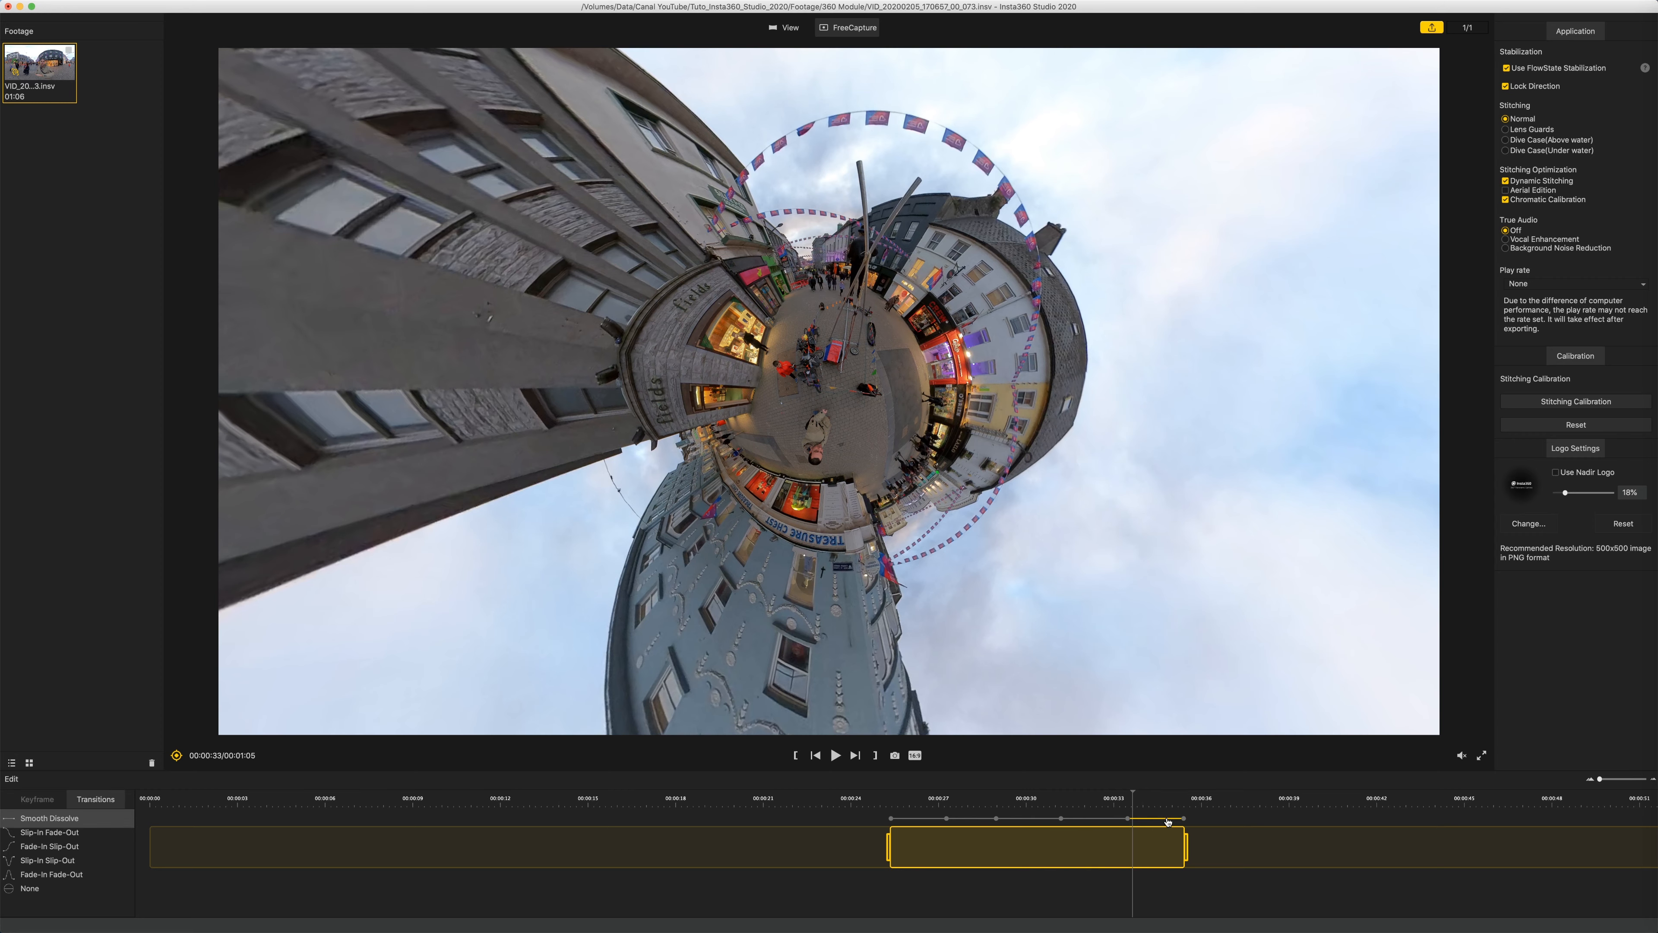
left_click(1183, 819)
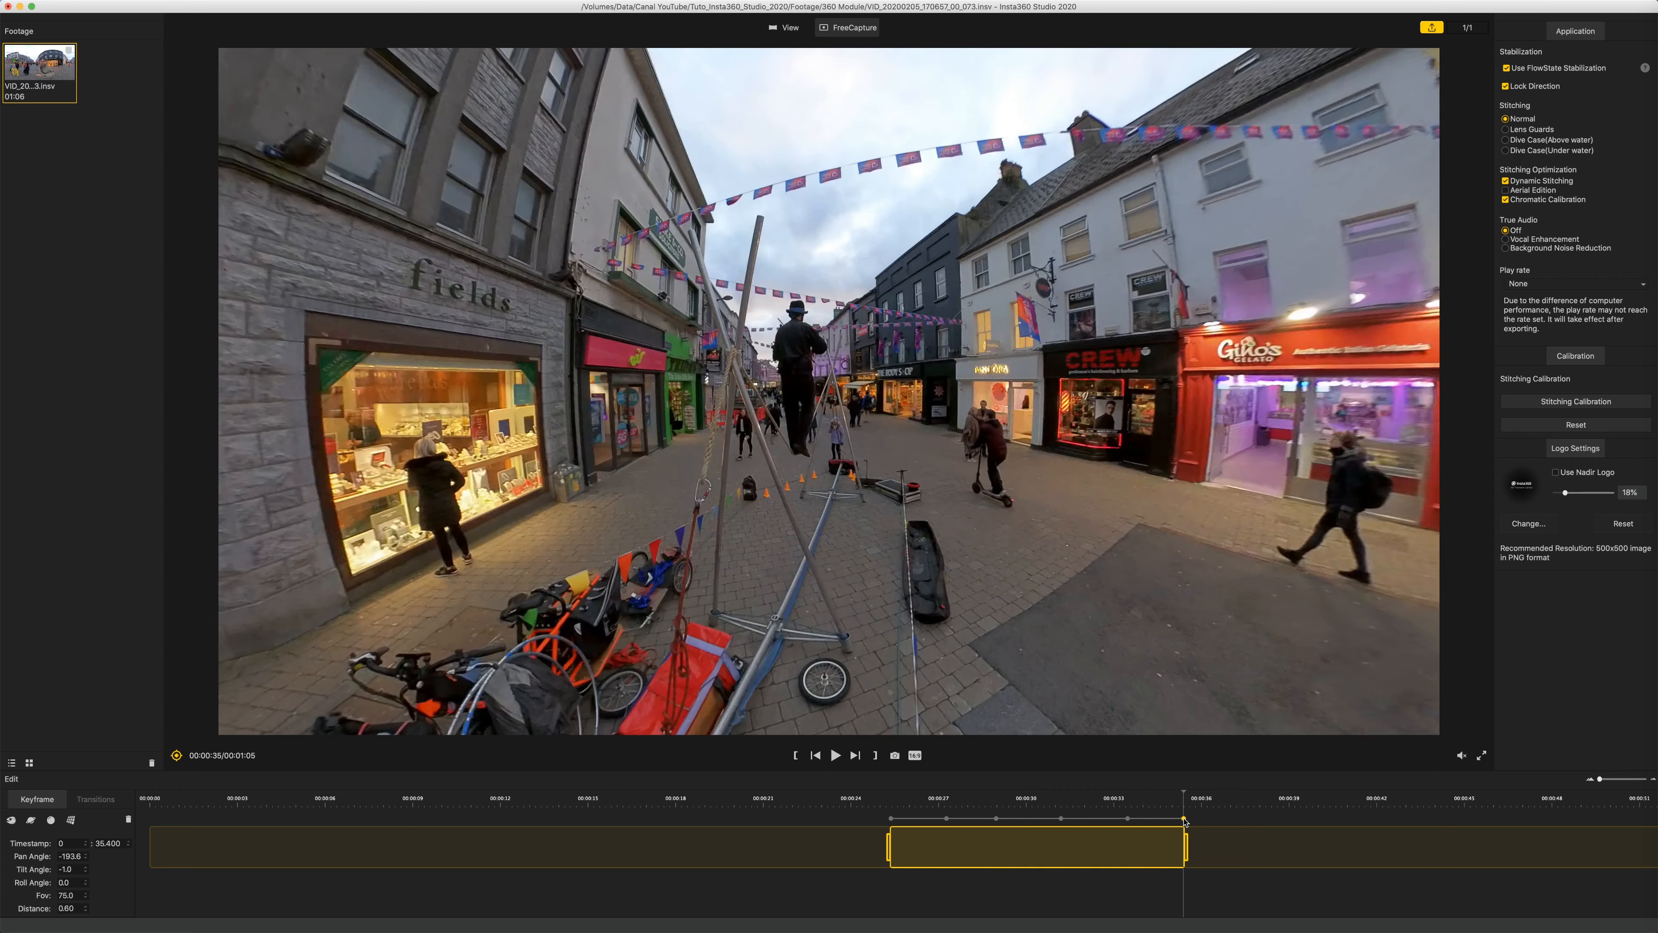
left_click(1173, 819)
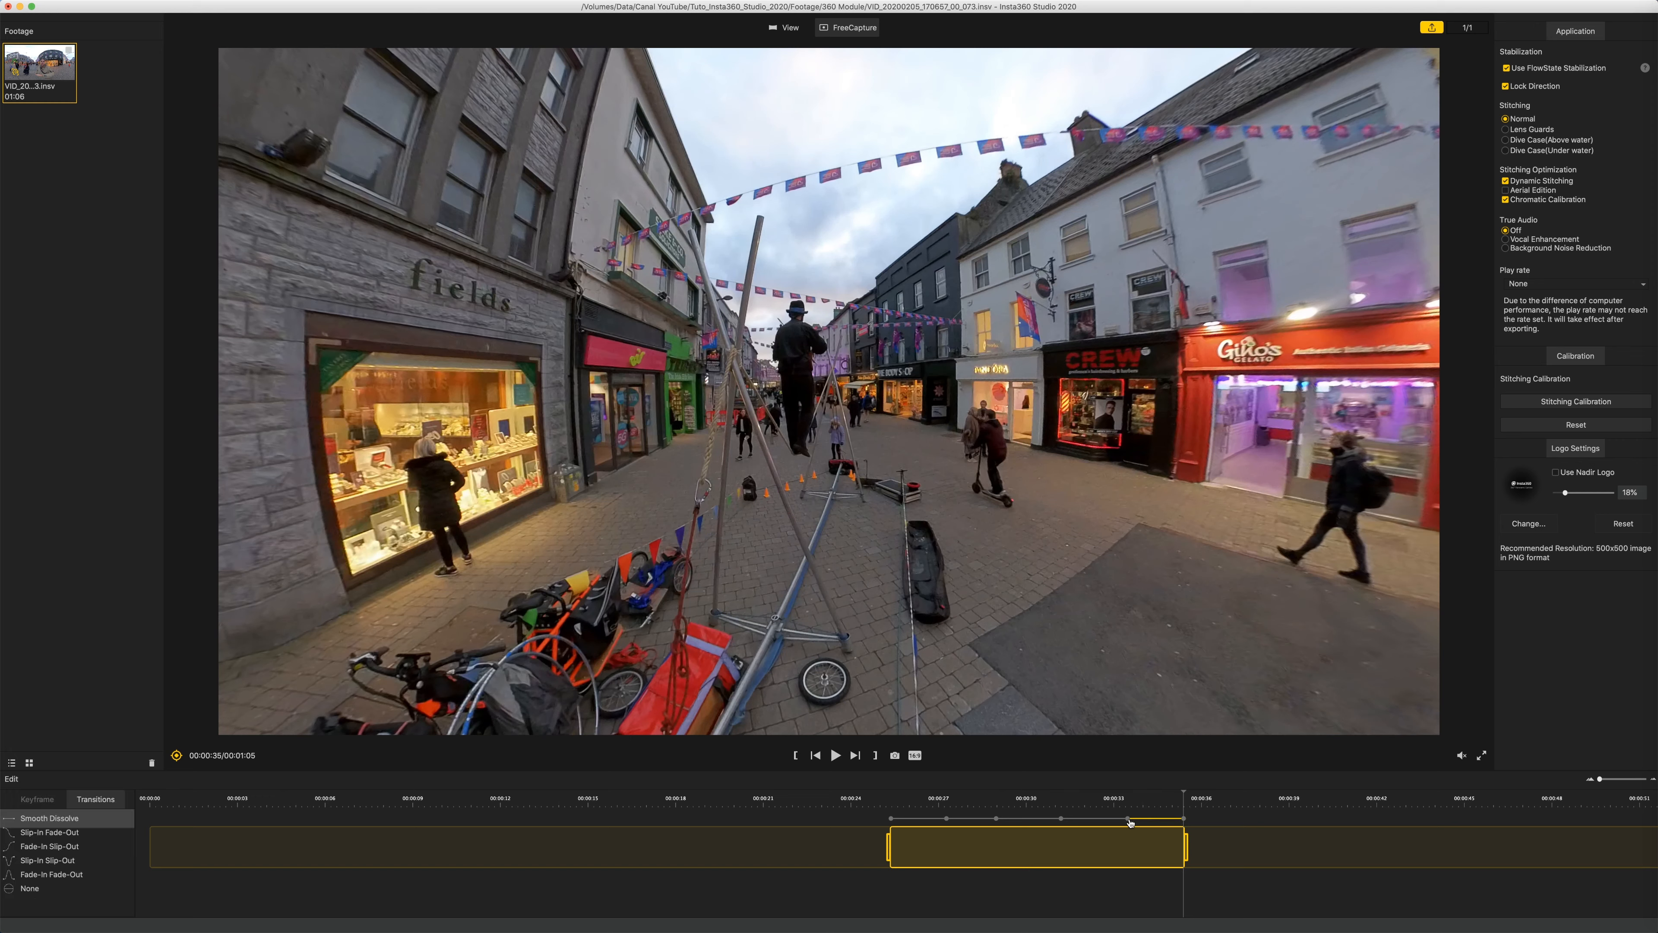
left_click(1102, 821)
left_click(1143, 821)
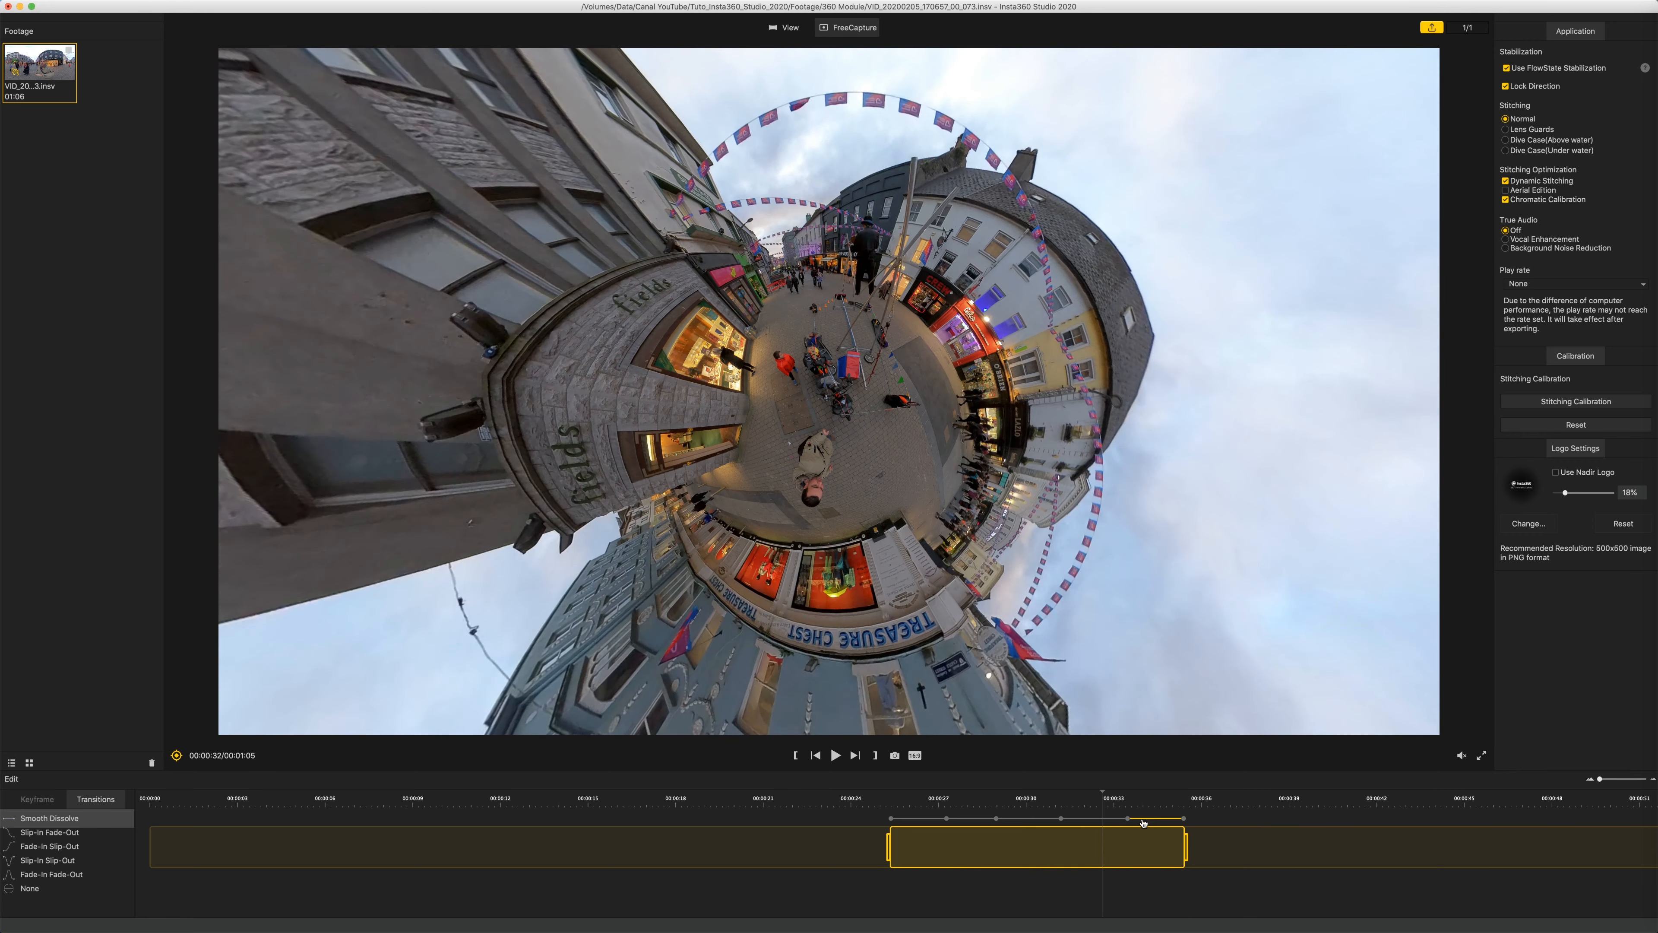
left_click(1087, 820, "super")
left_click(1037, 820, "super")
left_click(54, 874)
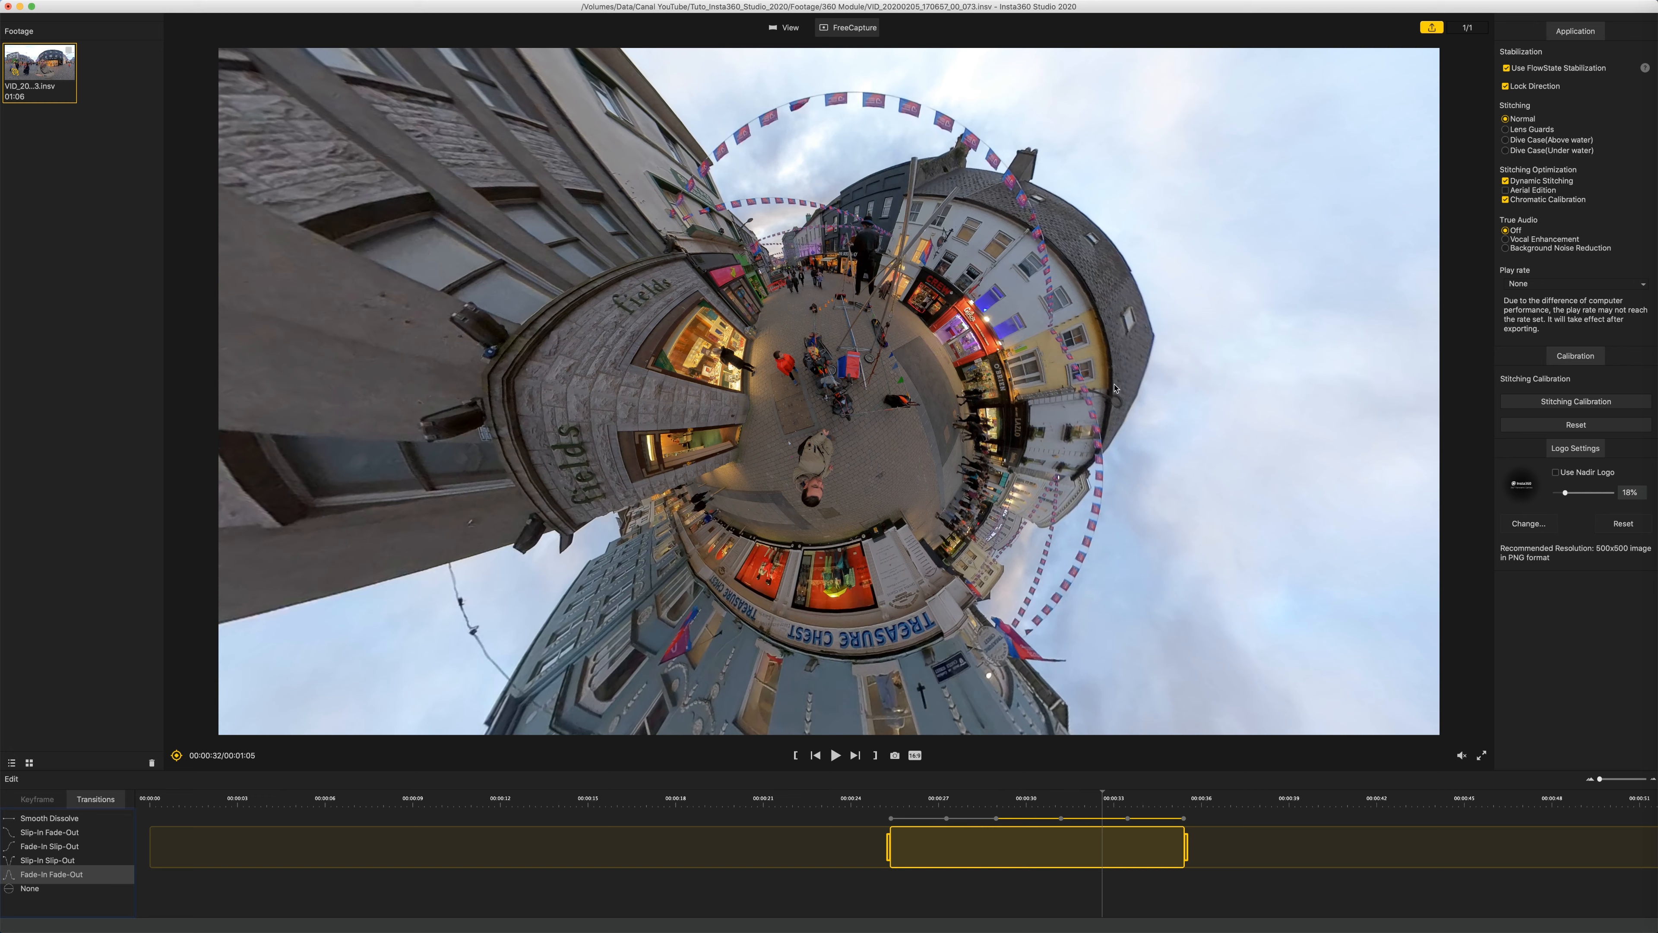
Save the changes and configure the video export with H.265 encoding and a bitrate of 200 Mbps.
left_click(1433, 28)
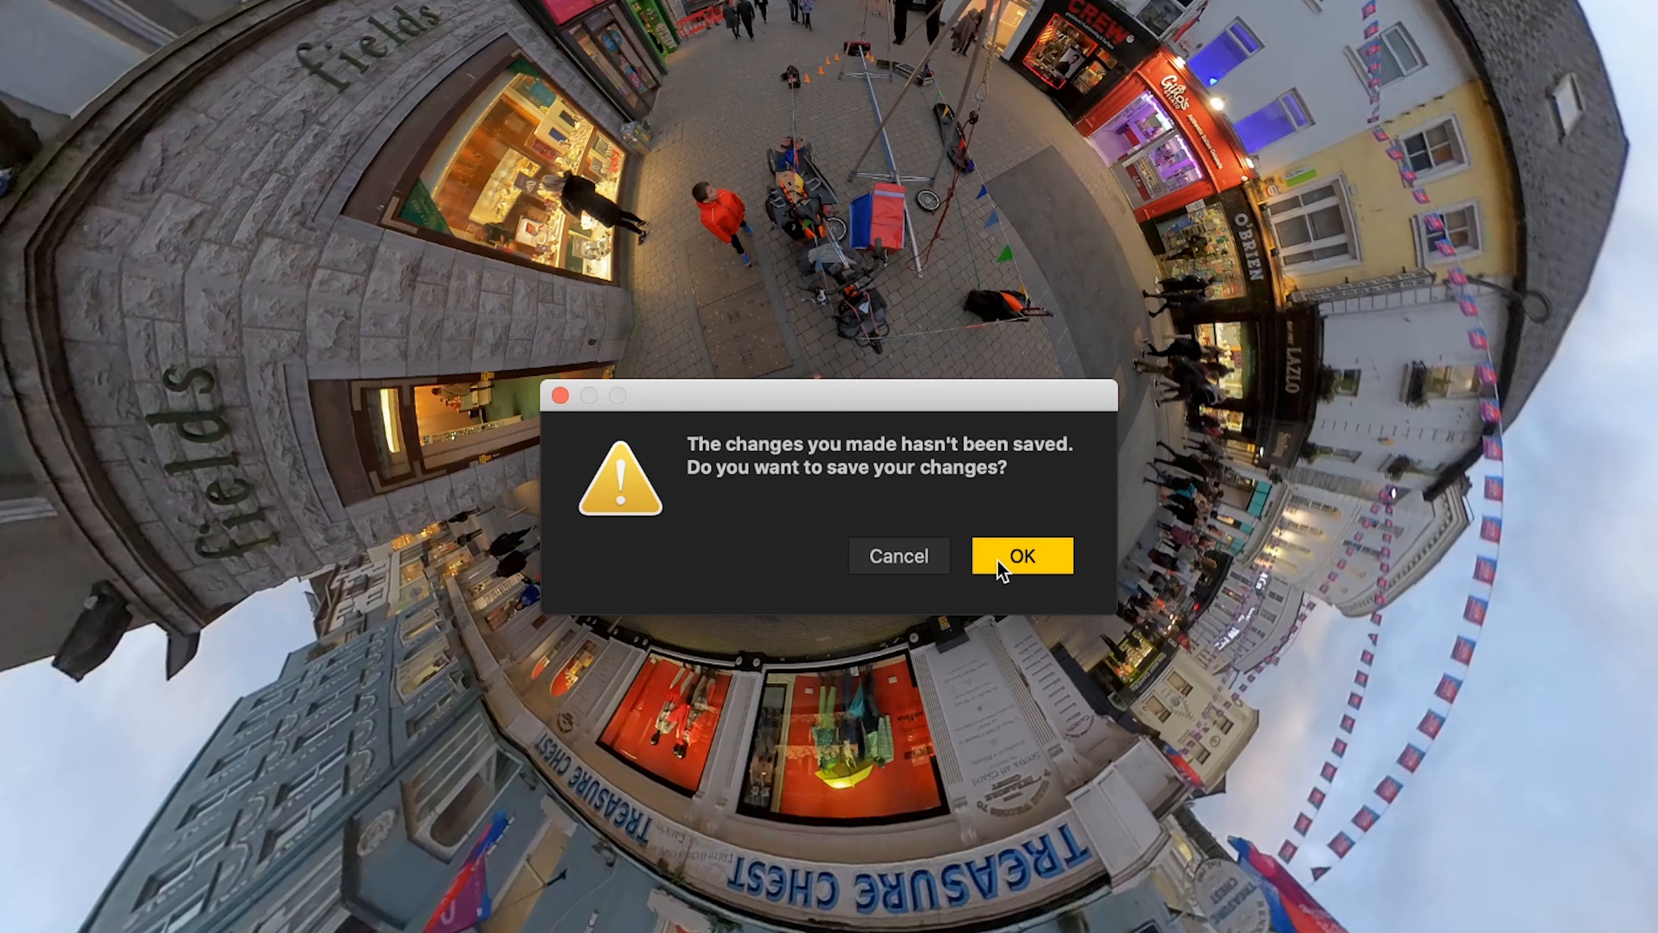
left_click(1015, 559)
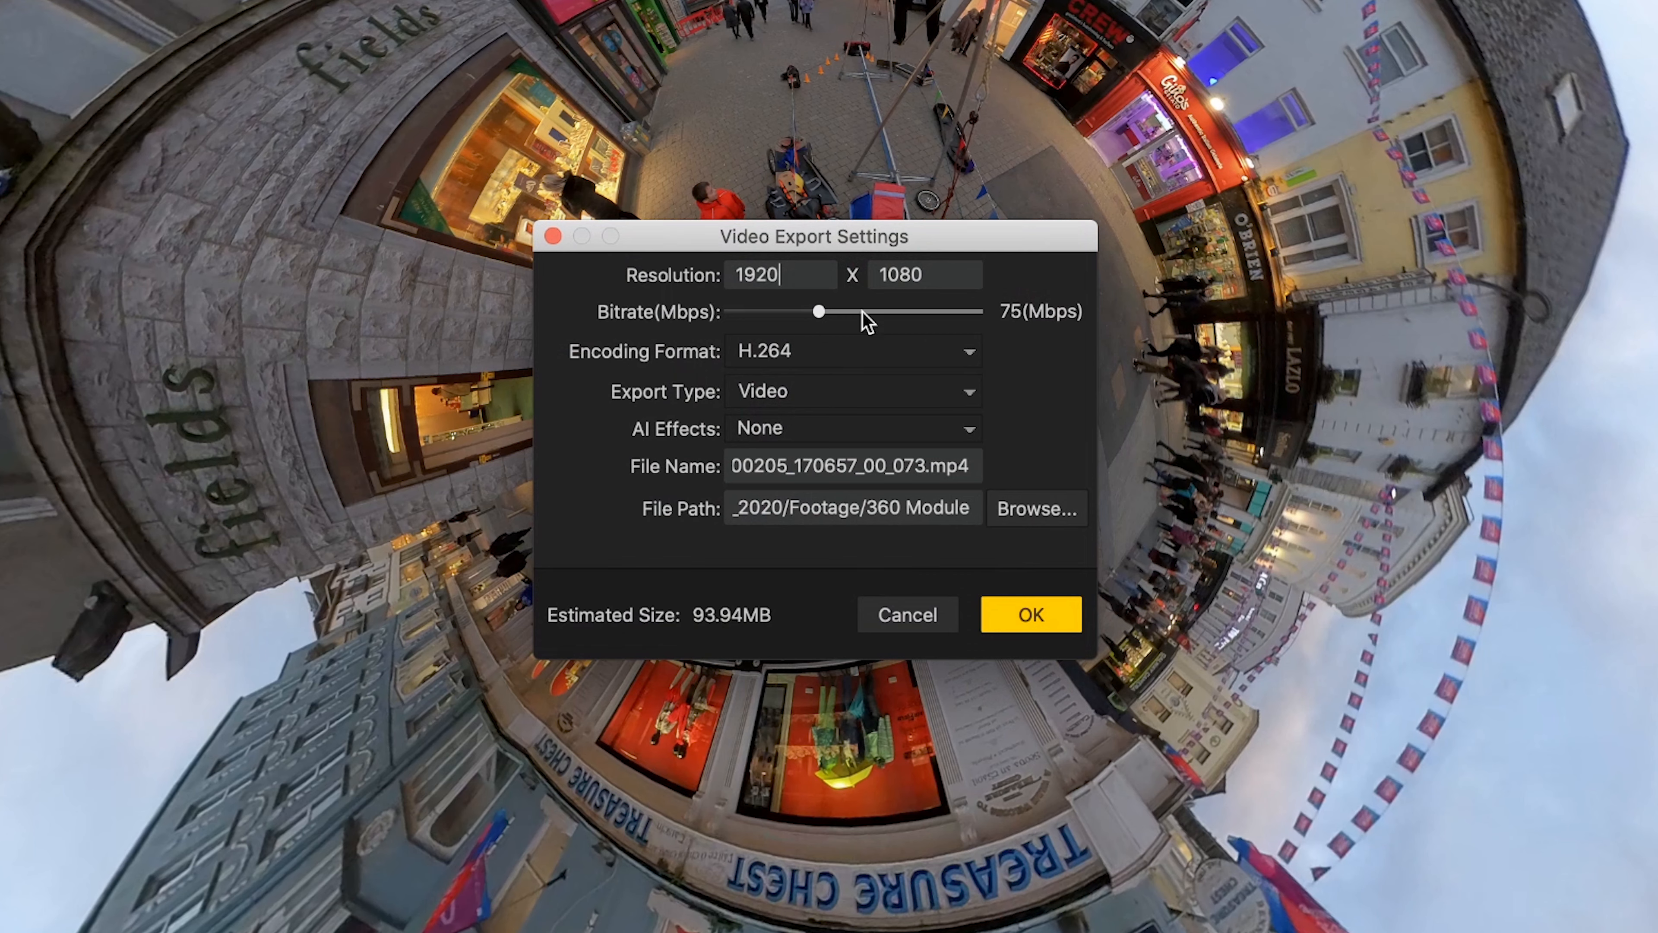
left_click(969, 352)
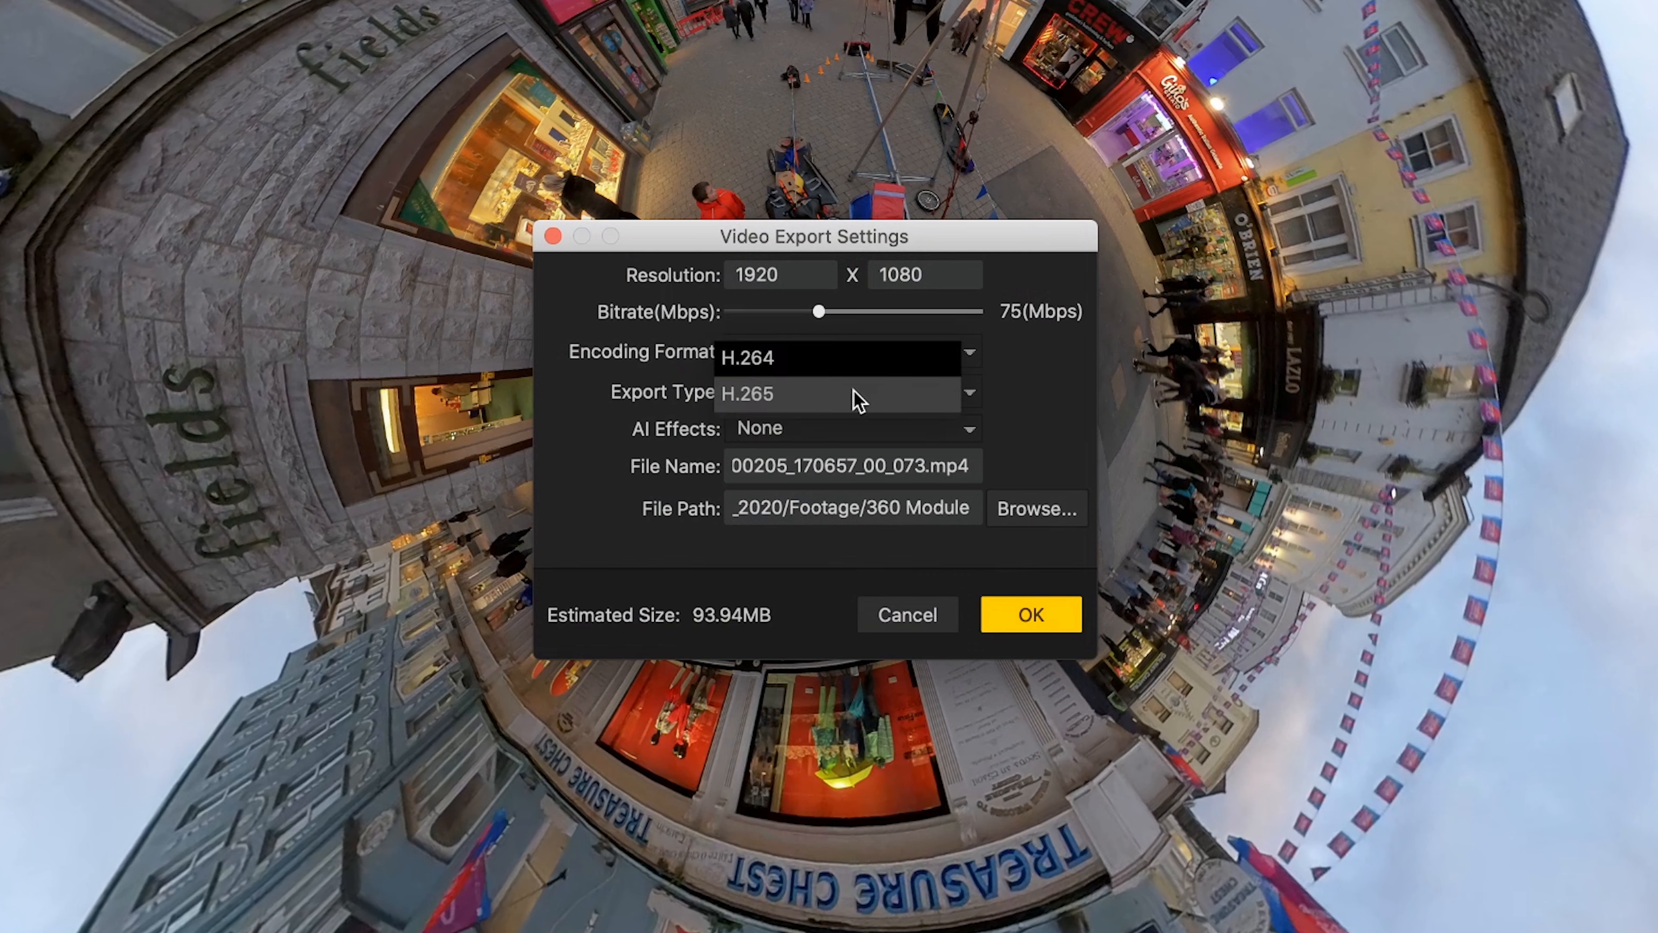
left_click(855, 395)
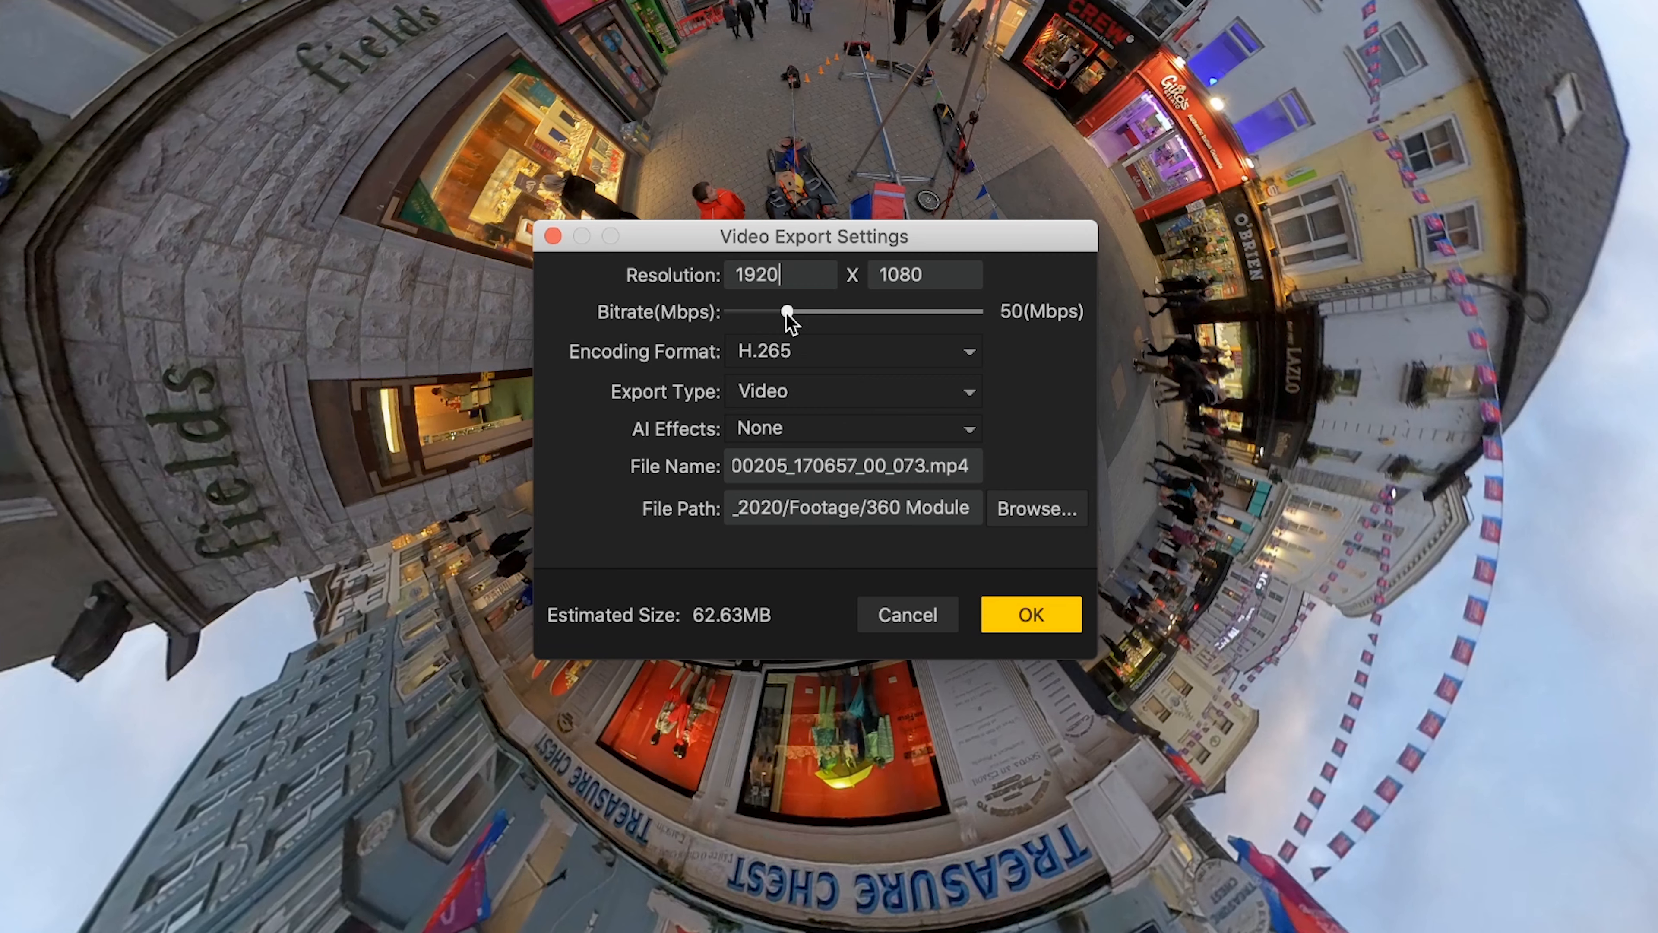
left_click_drag(788, 312, 974, 326)
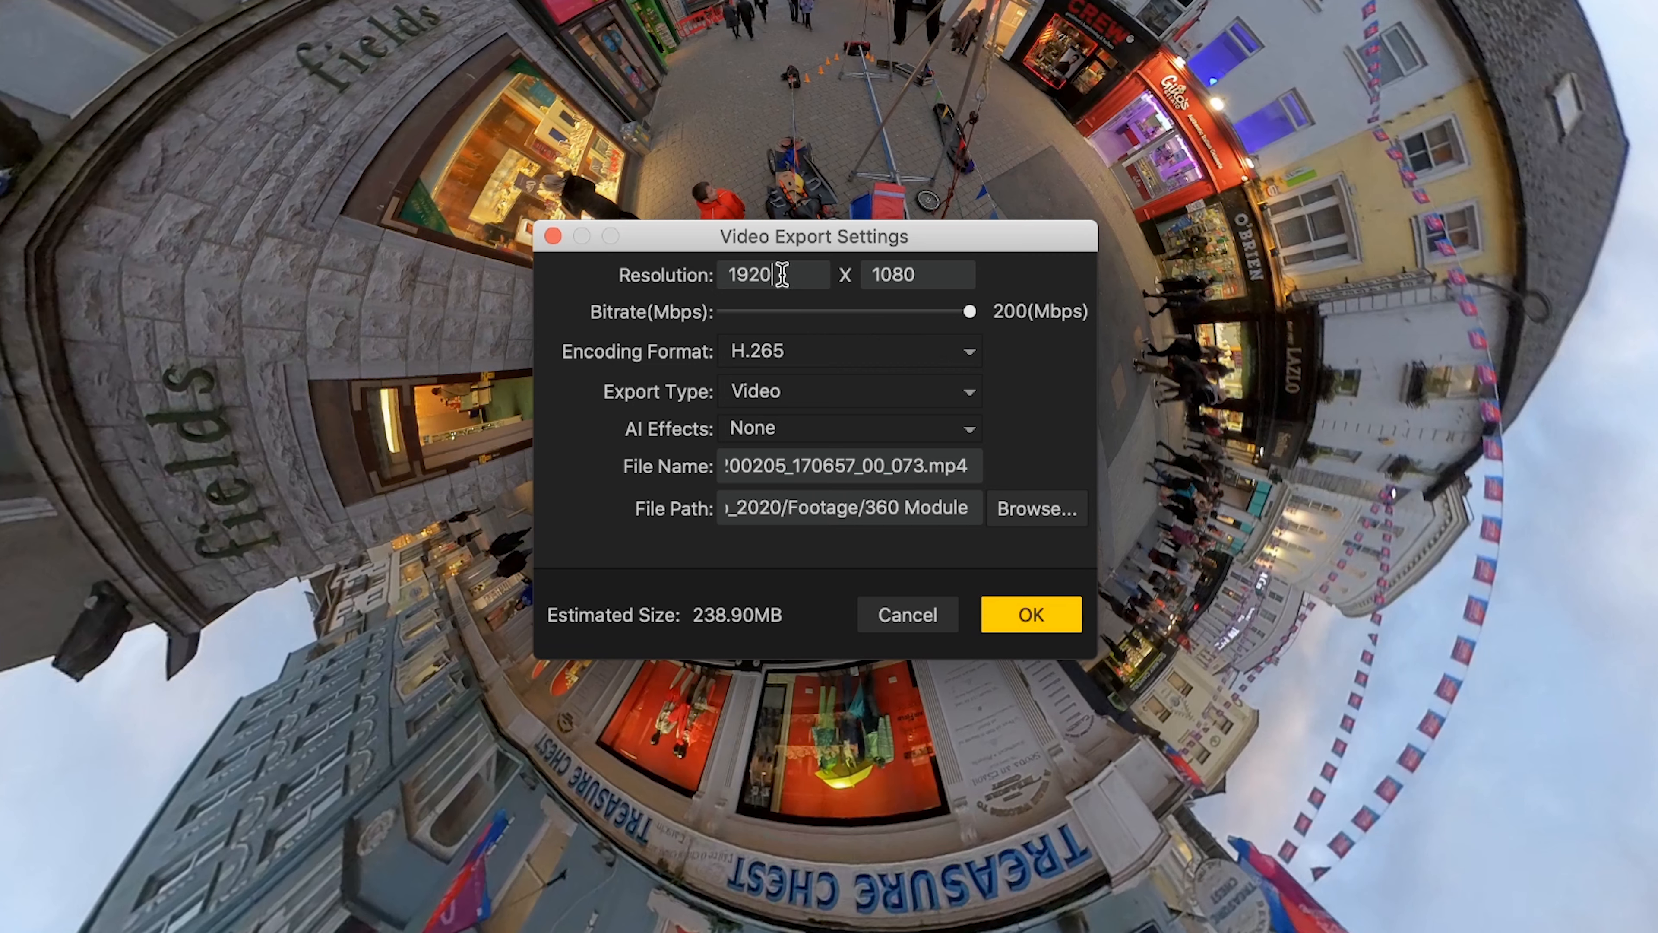
left_click_drag(832, 236, 959, 223)
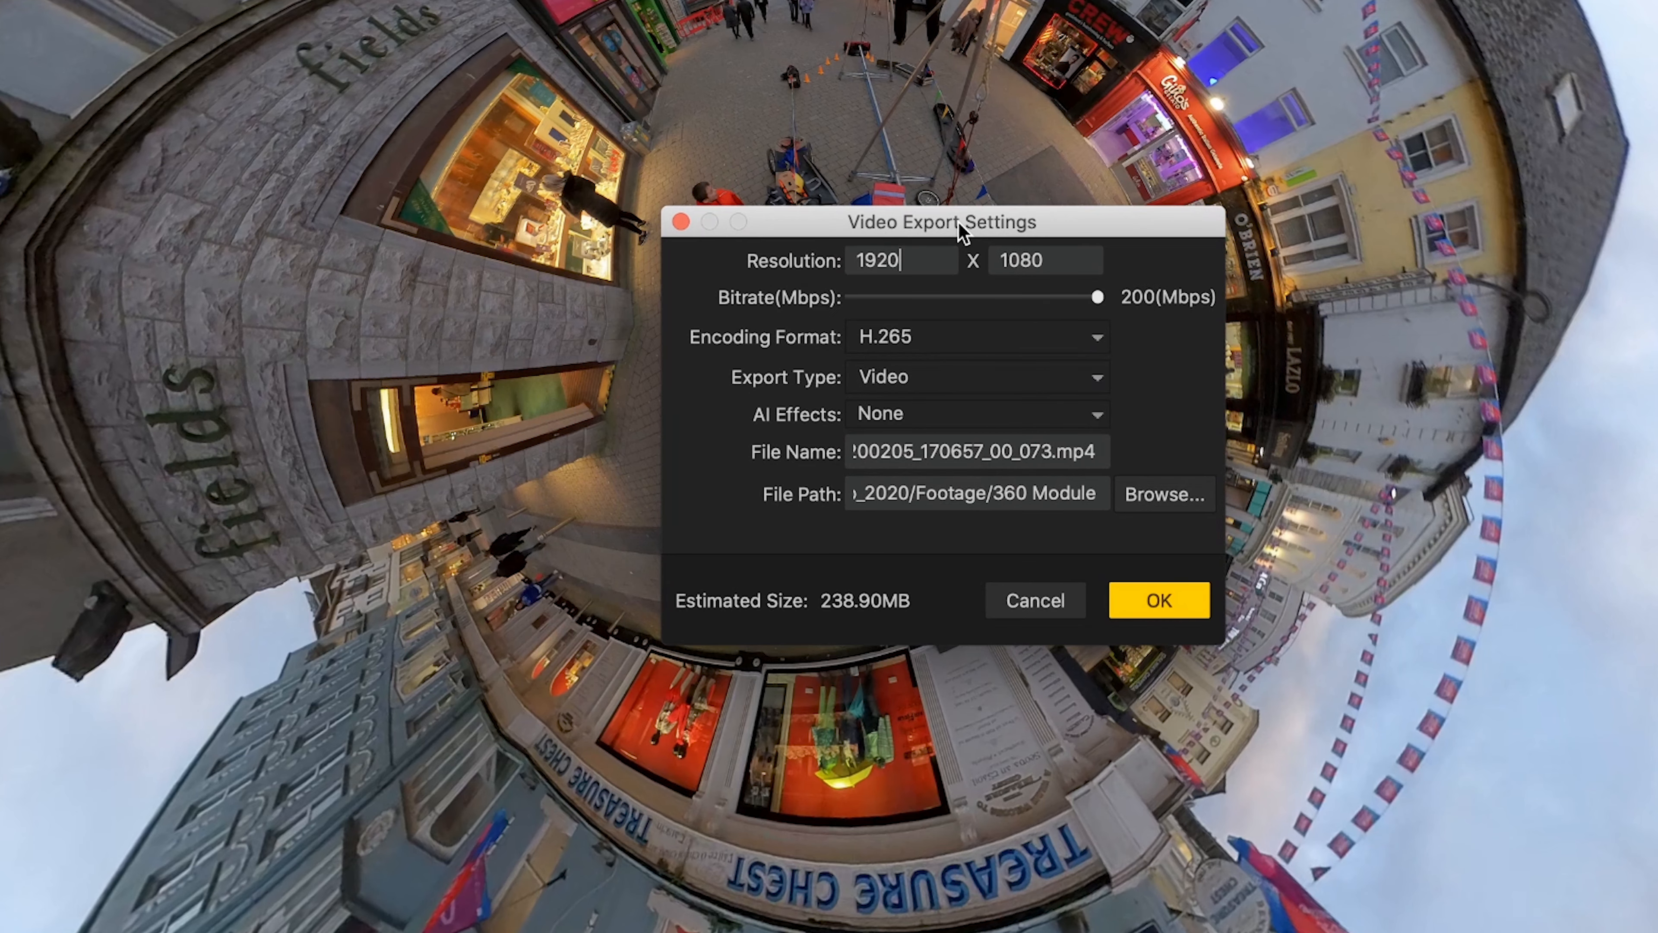
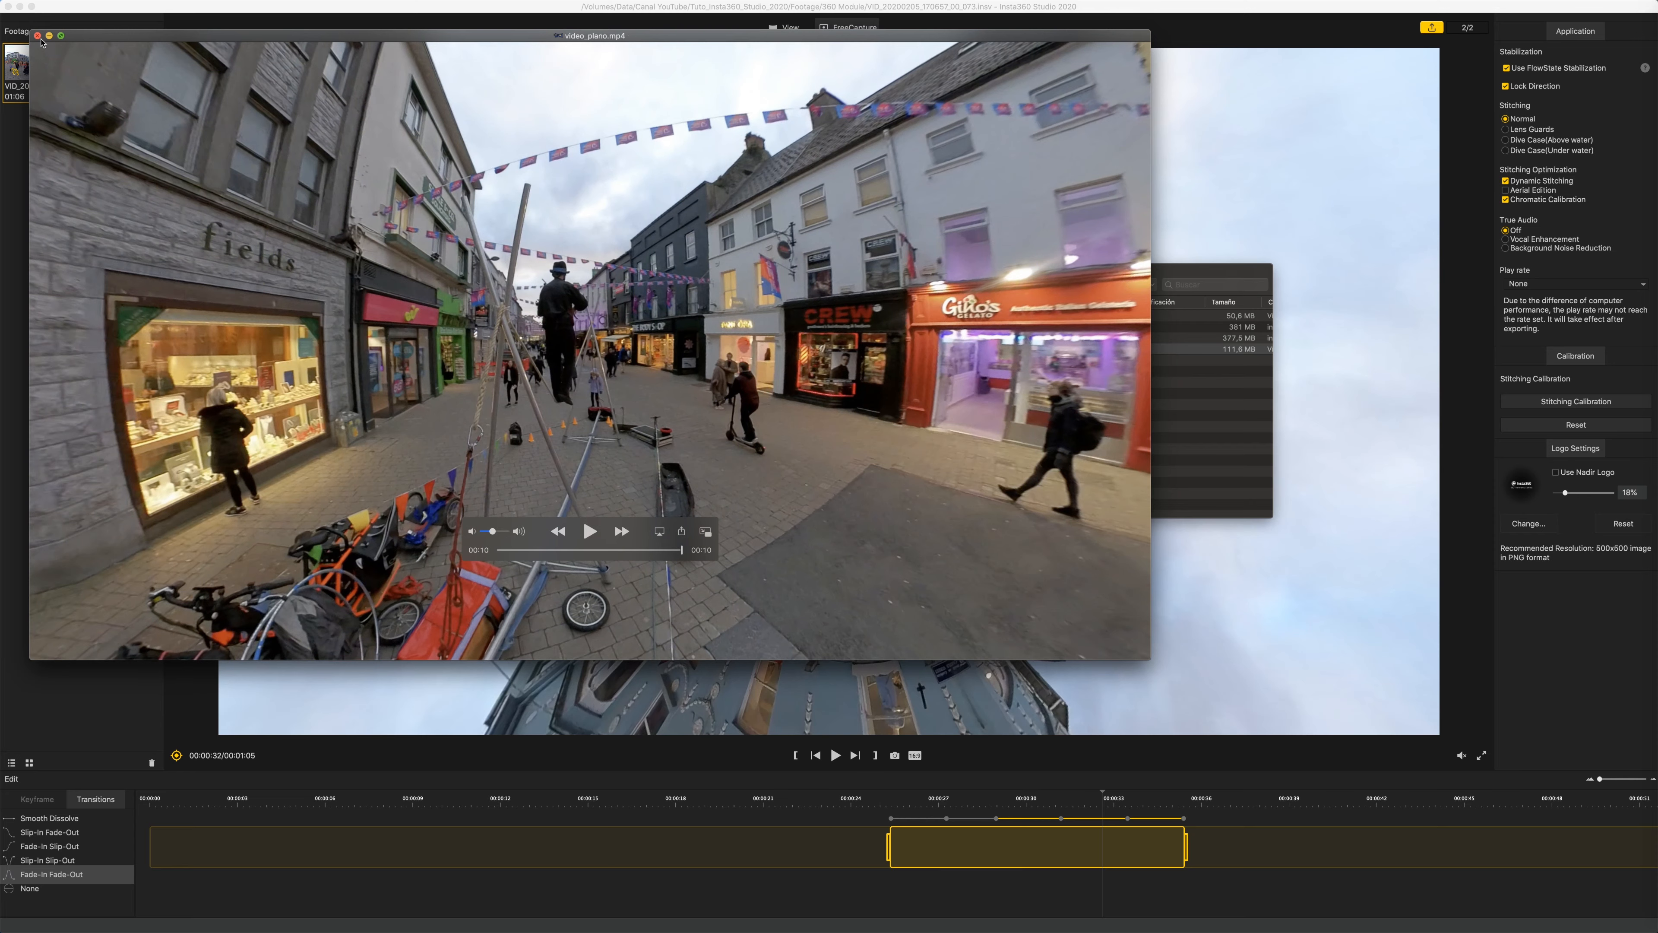
Close the video_plano.mp4 player, its folder and the export task list, and bring up the Footage folder in Finder.
left_click(38, 35)
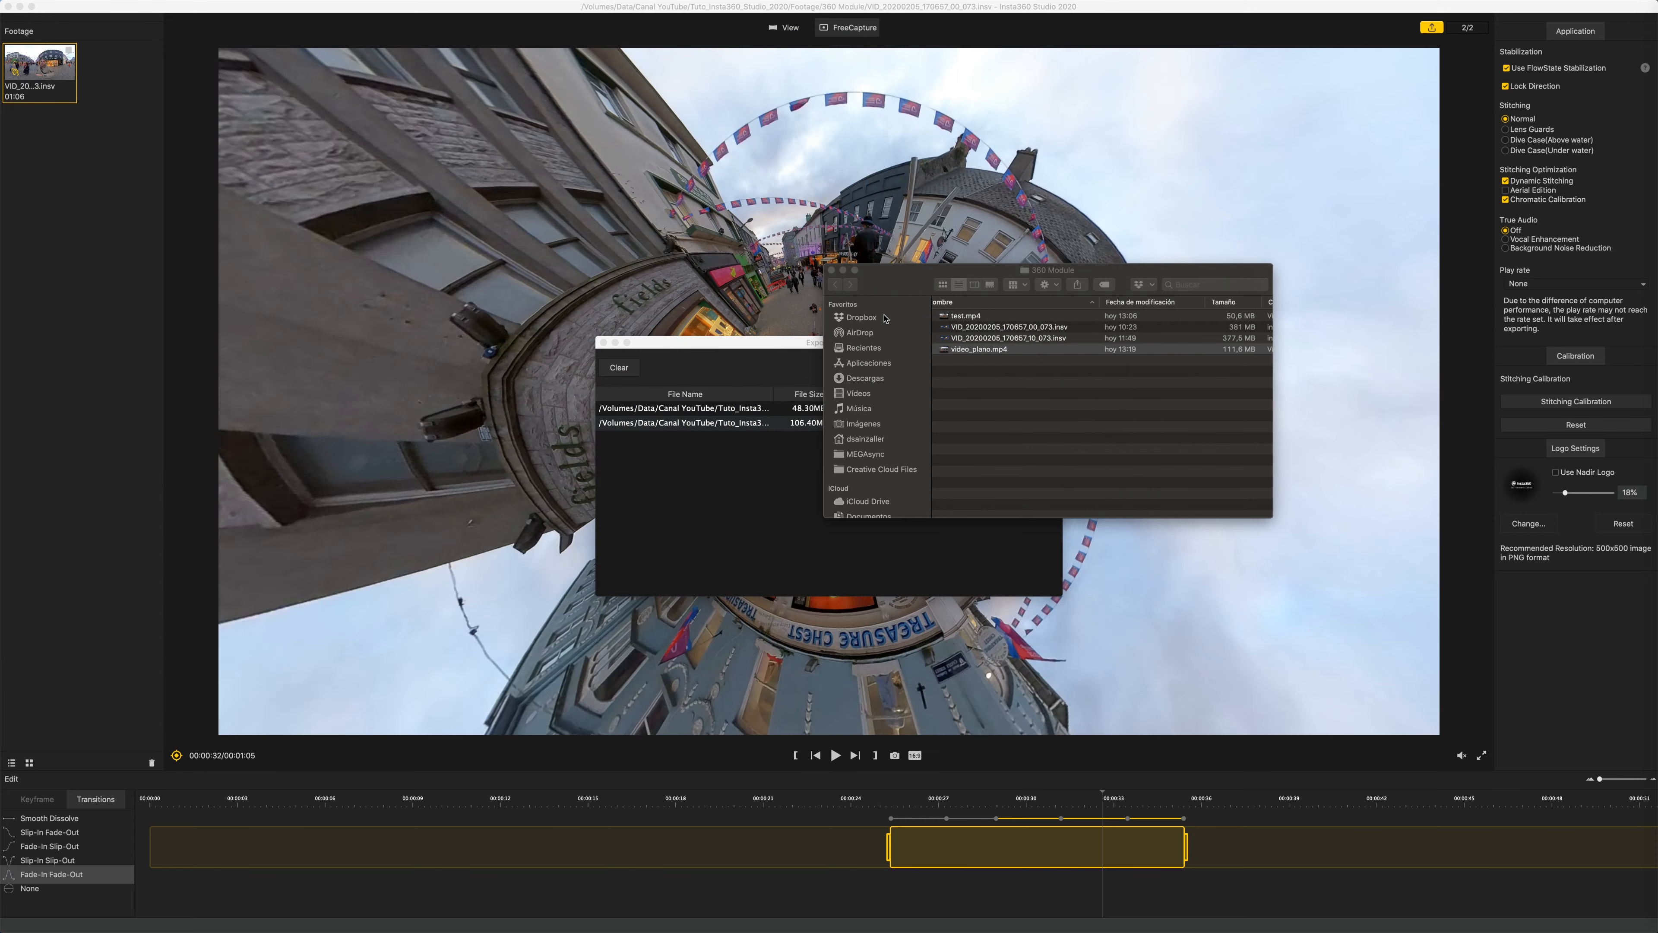
left_click(843, 270)
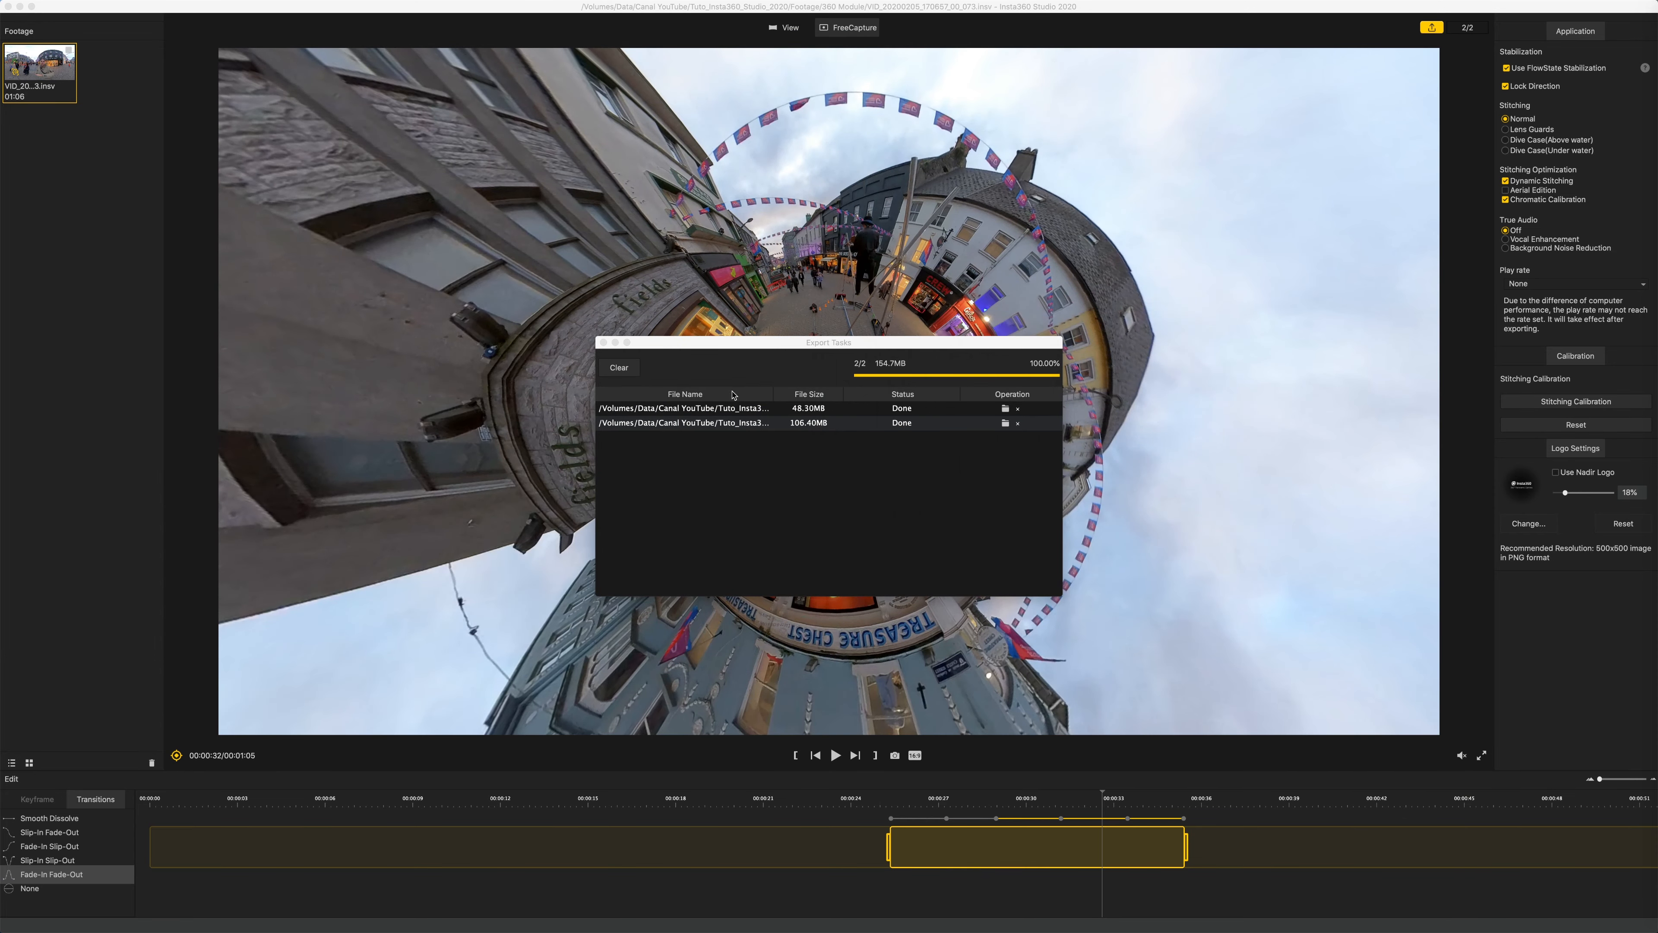
left_click(603, 342)
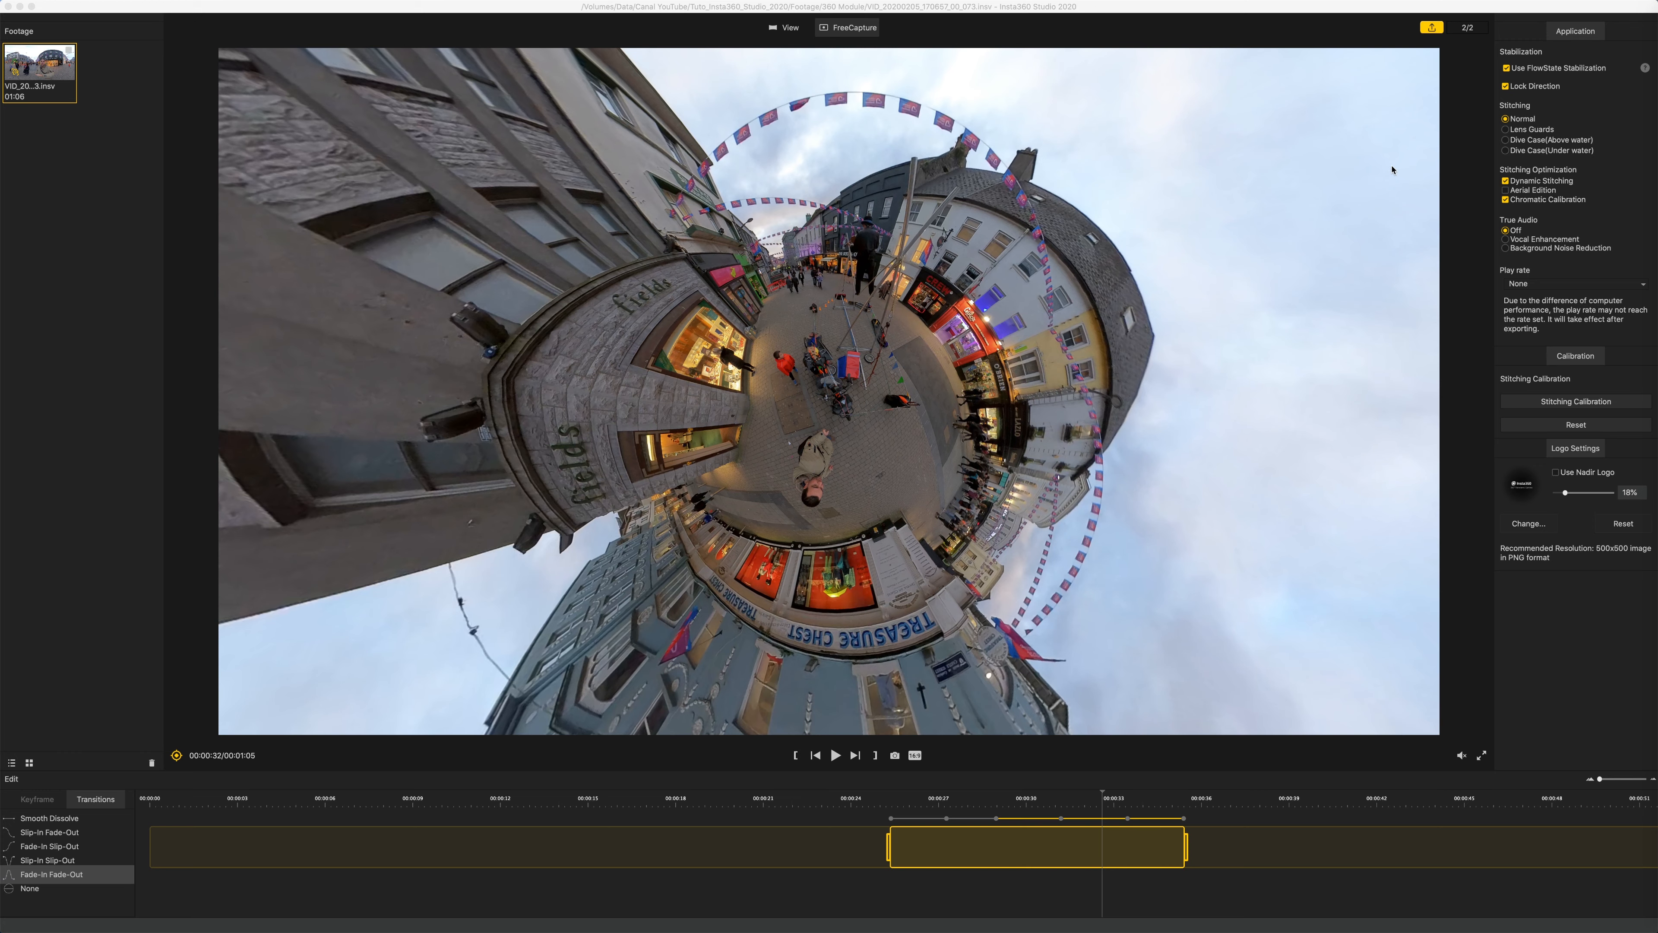
left_click(1656, 23)
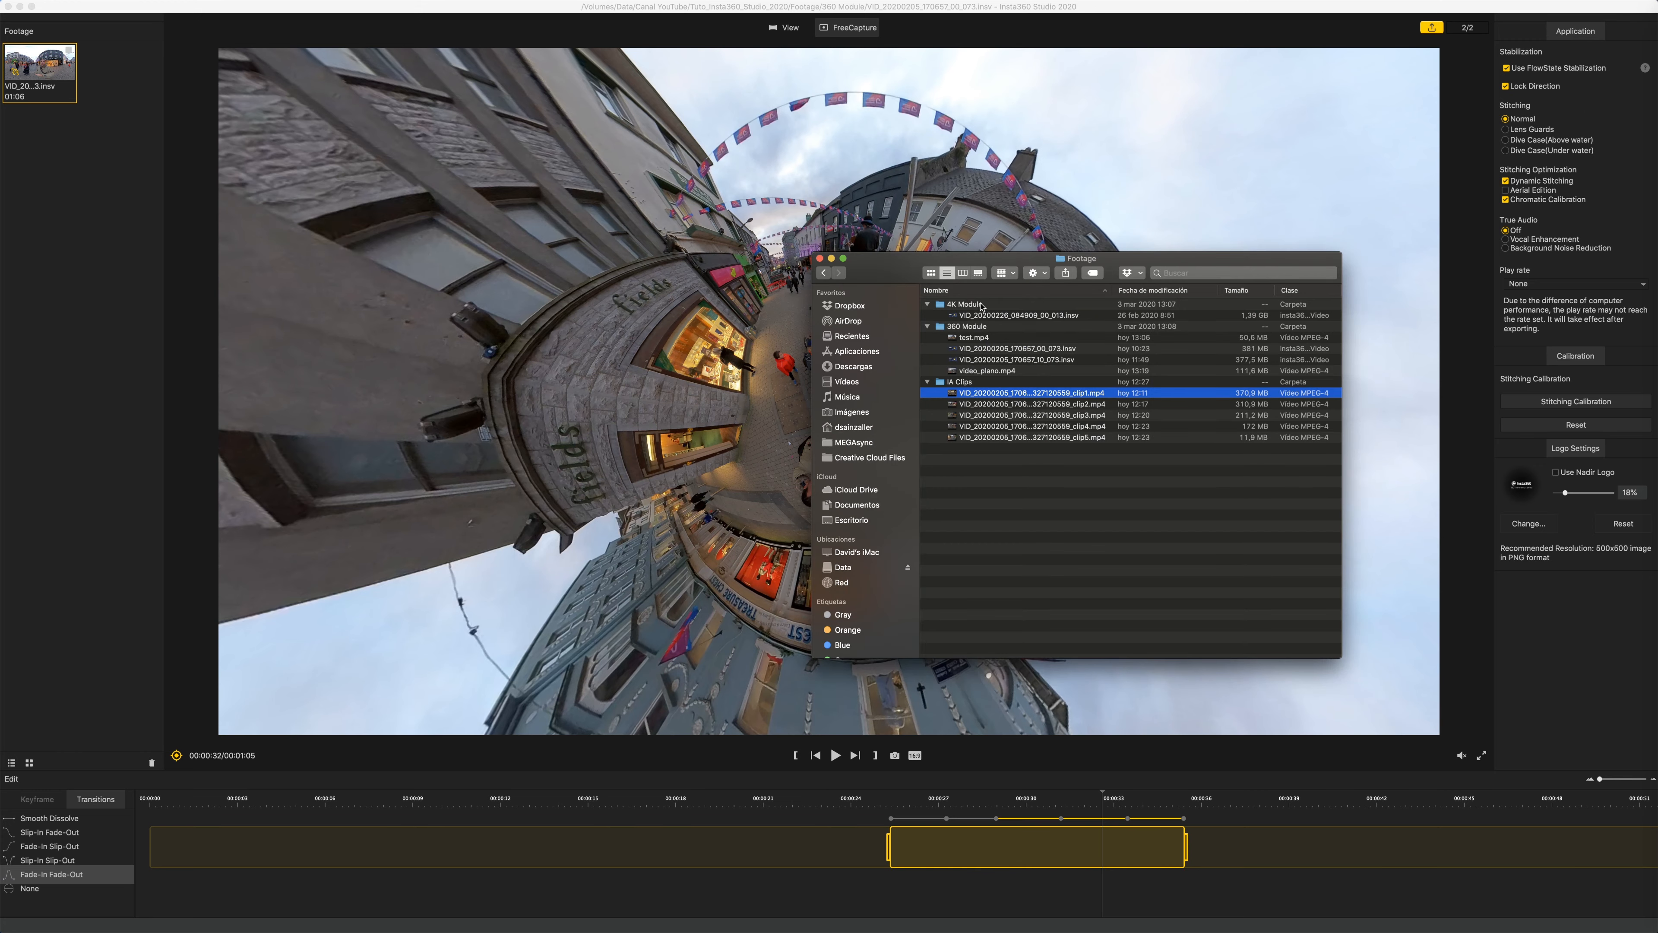
Add VID_20200226_084909_00_013.insv from the 4K Module folder to the footage list and pause its playback.
left_click_drag(1003, 315, 117, 303)
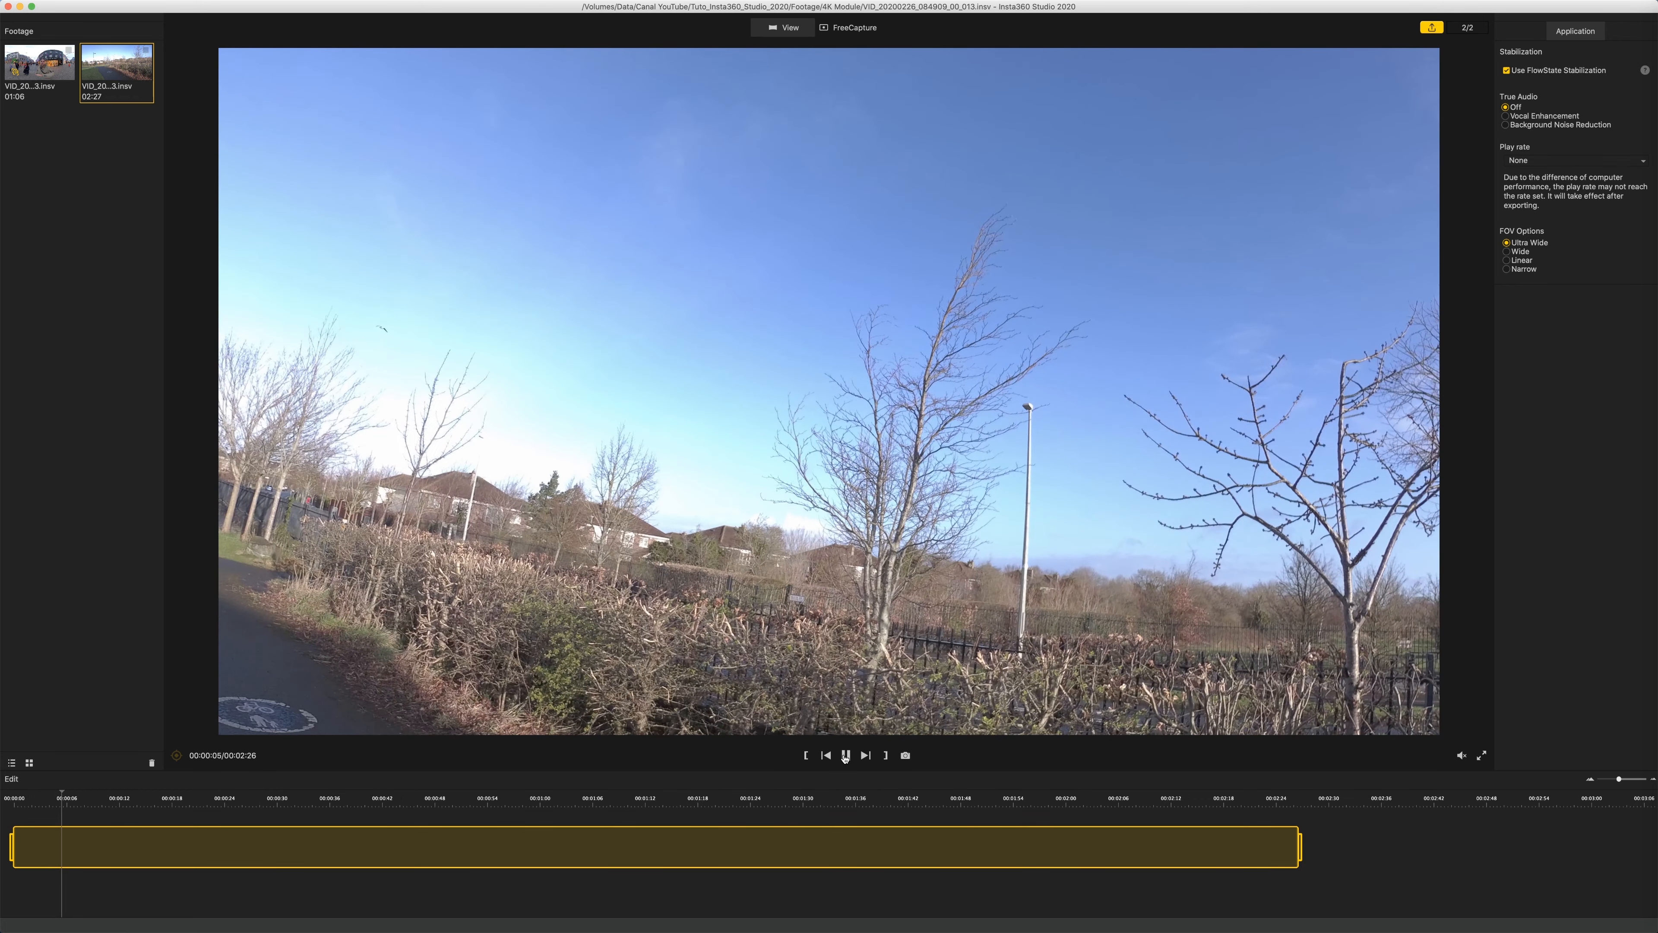
left_click(845, 755)
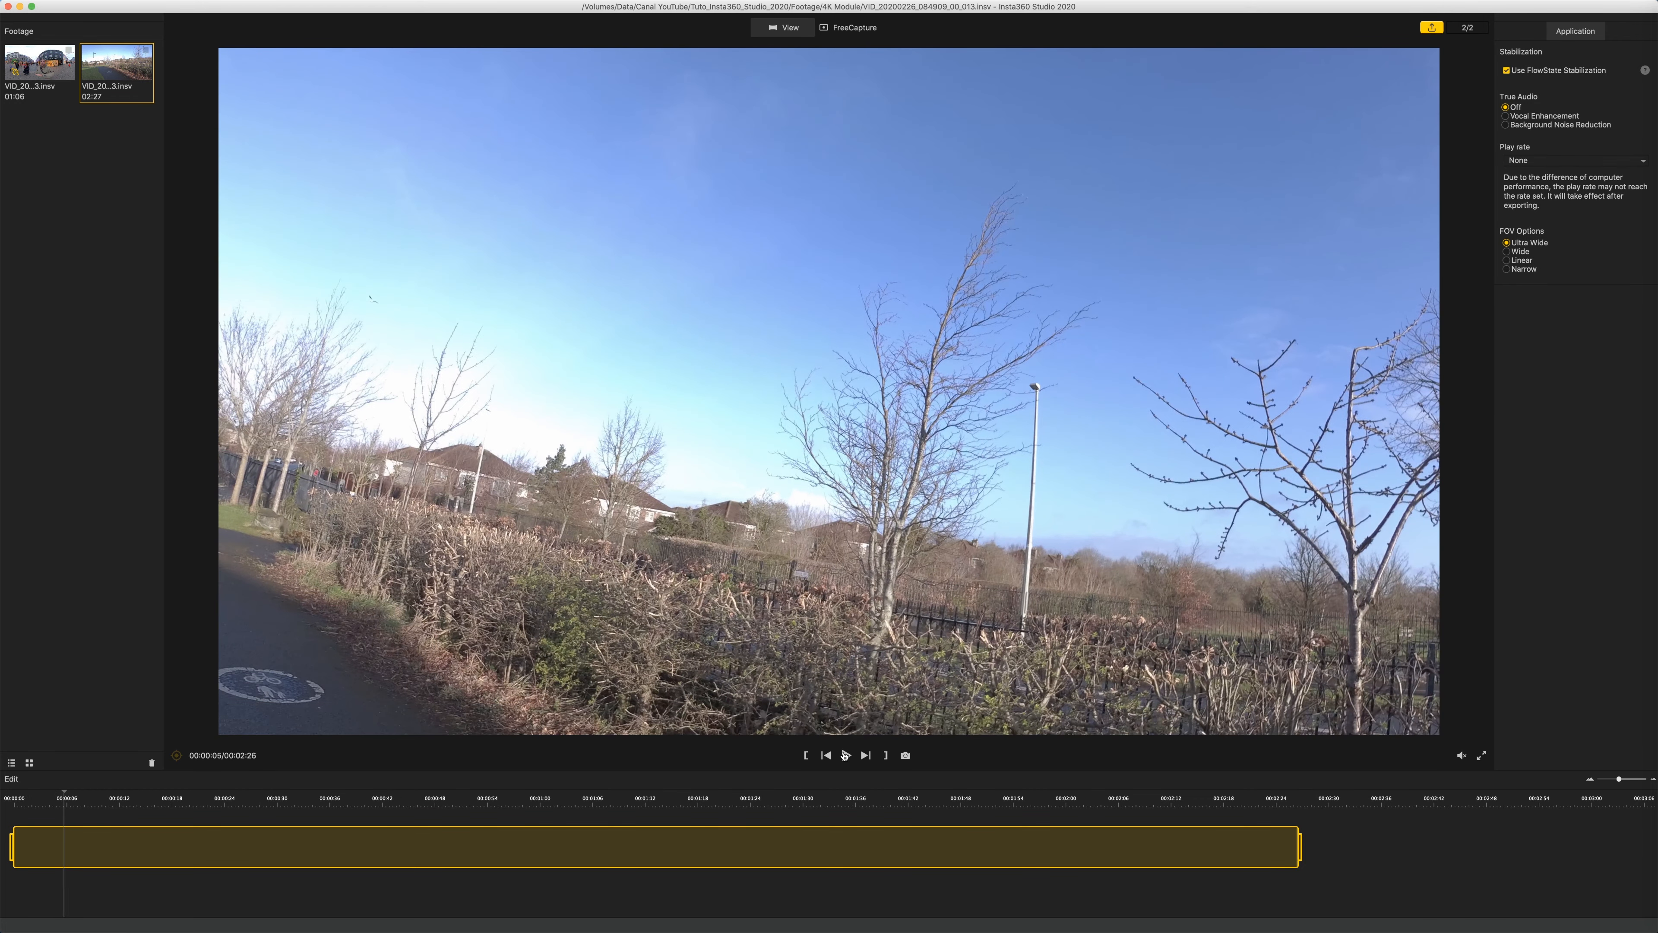
left_click(842, 28)
left_click(755, 72)
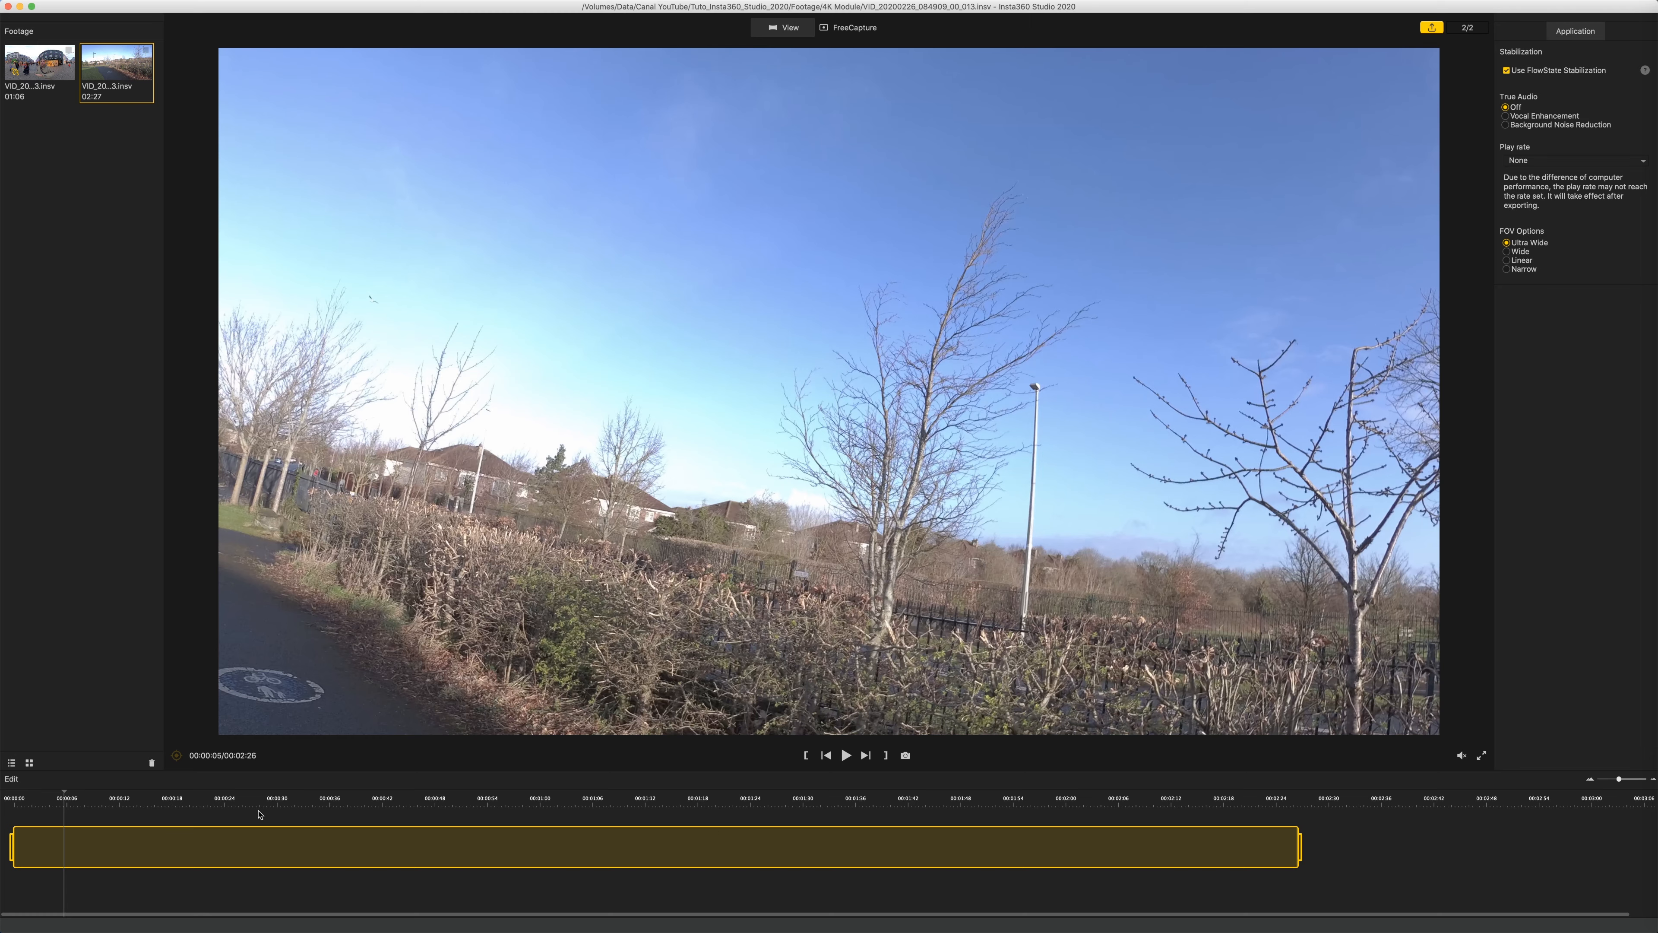
Play the clip from about 00:00:26 with FlowState Stabilization off and on again, and pause at about 00:00:42.
left_click(244, 804)
left_click(845, 756)
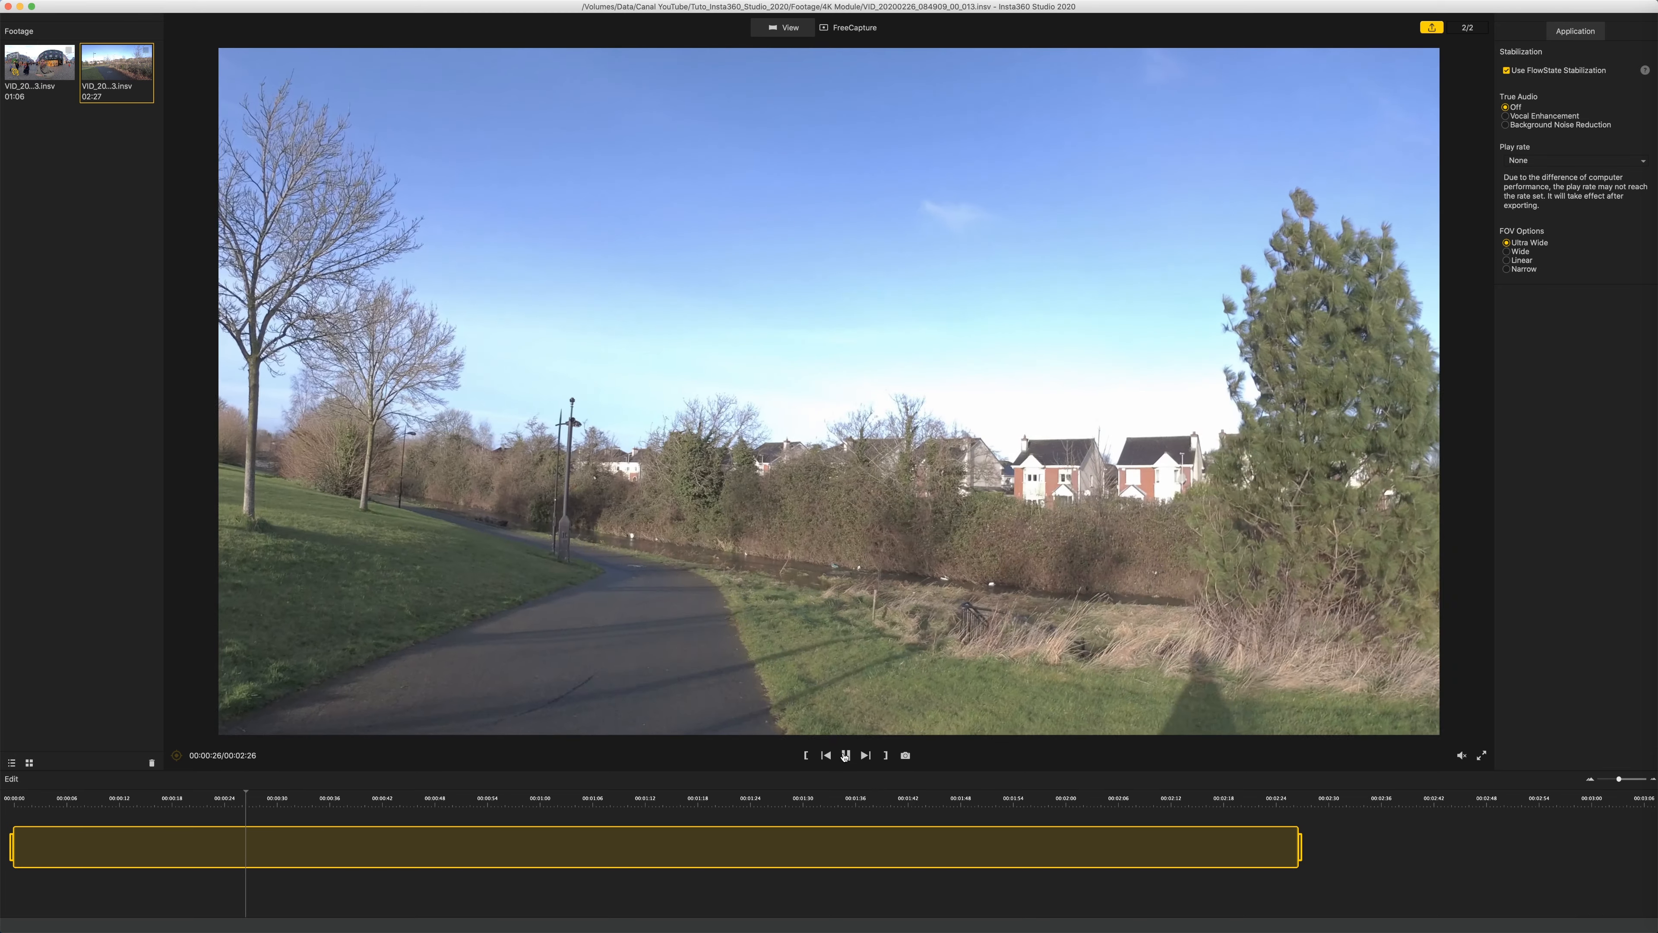
left_click(1507, 71)
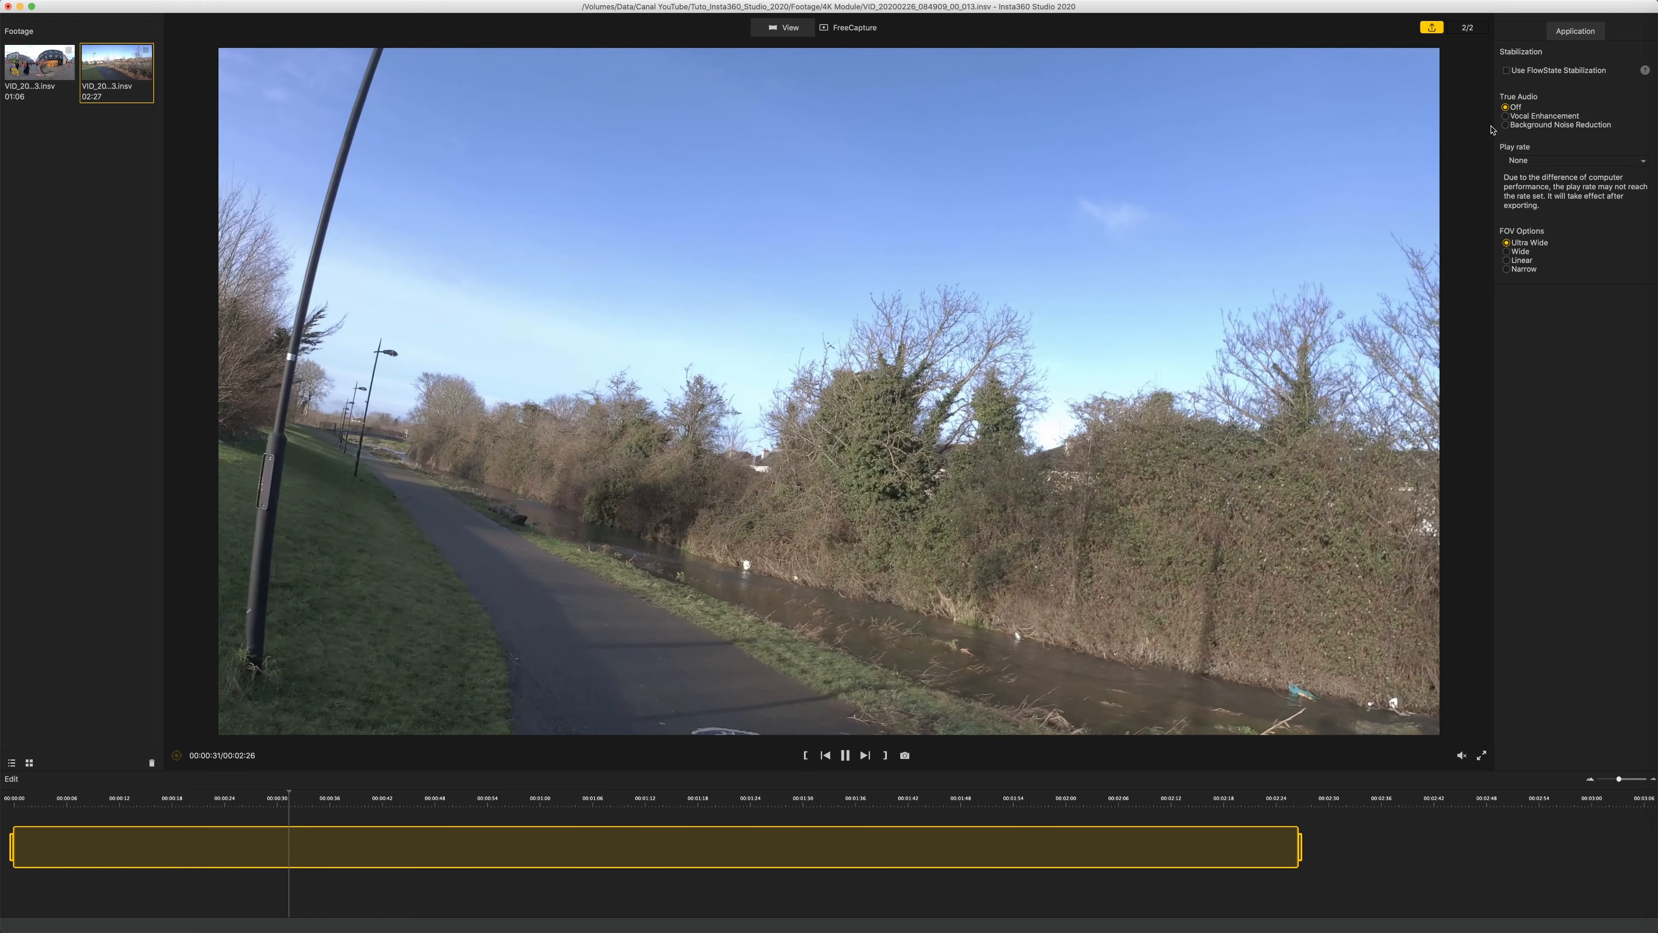
left_click(1507, 70)
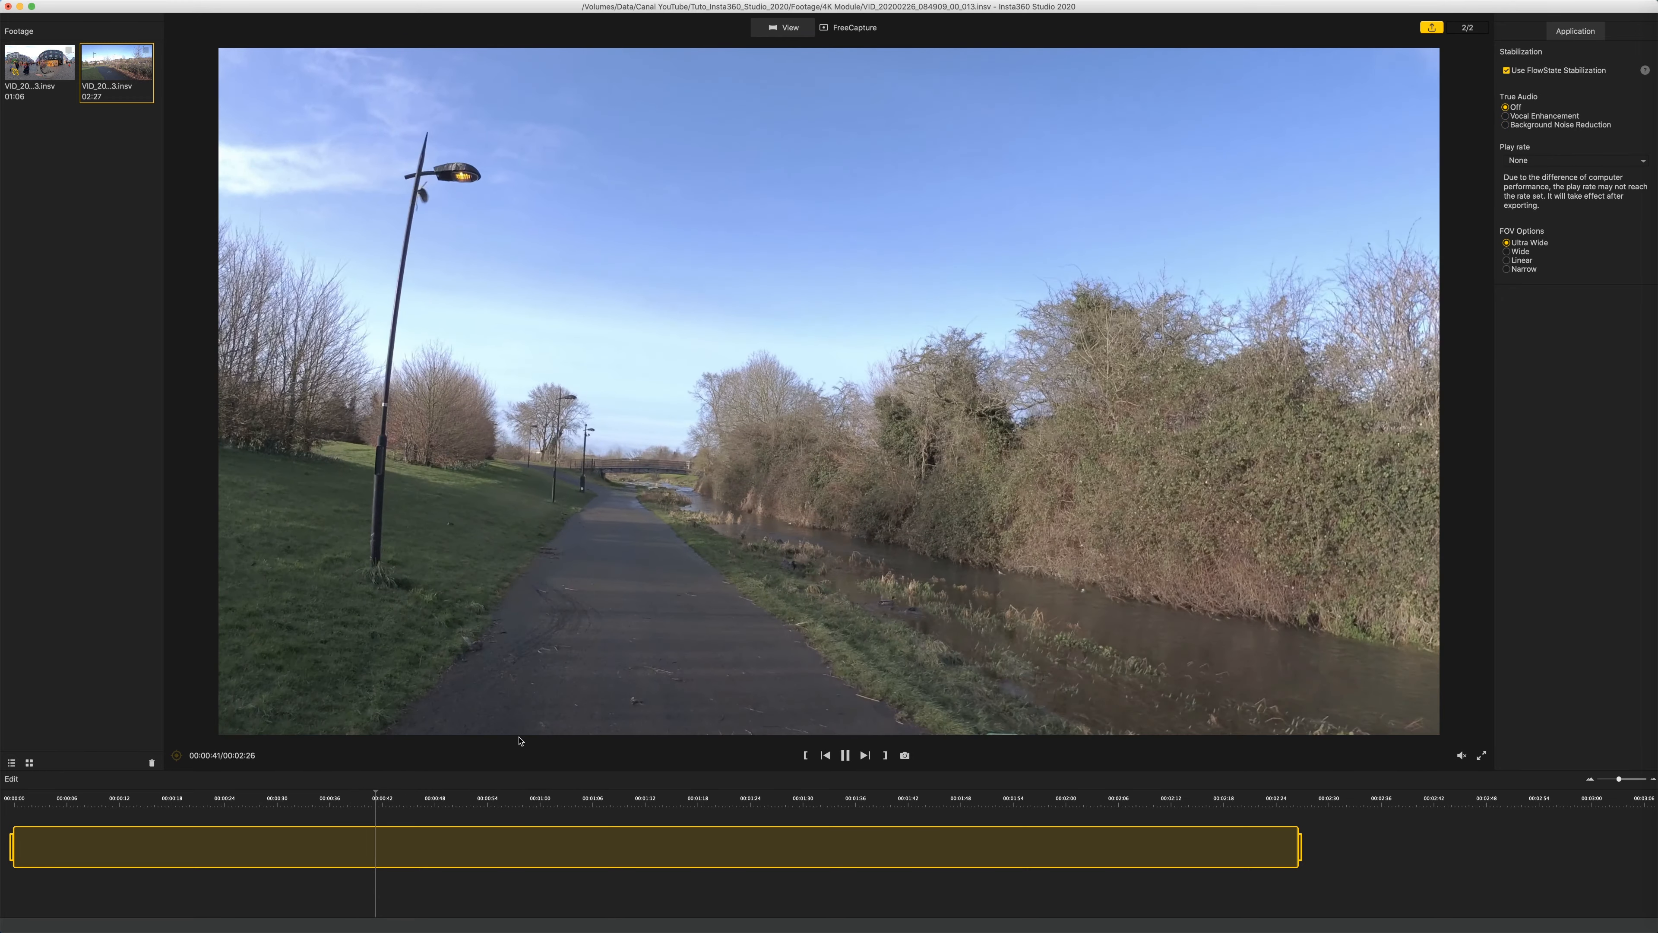
left_click(846, 757)
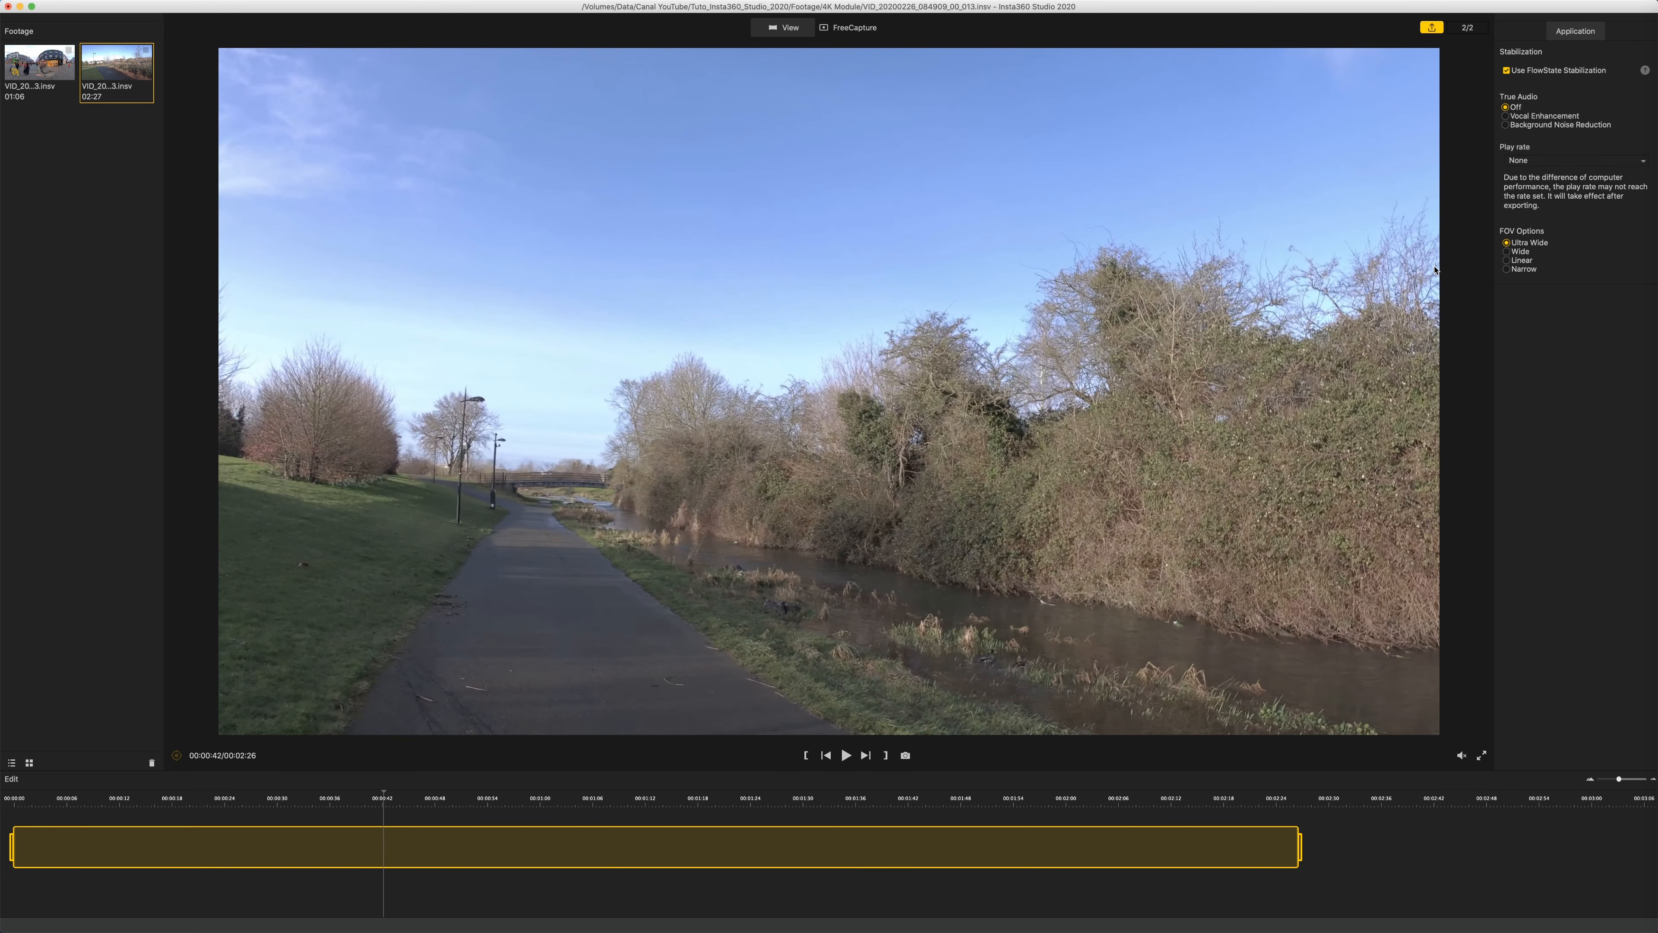
Check the play rate choices, try the Wide and Narrow fields of view, and return to Ultra Wide.
left_click(1566, 161)
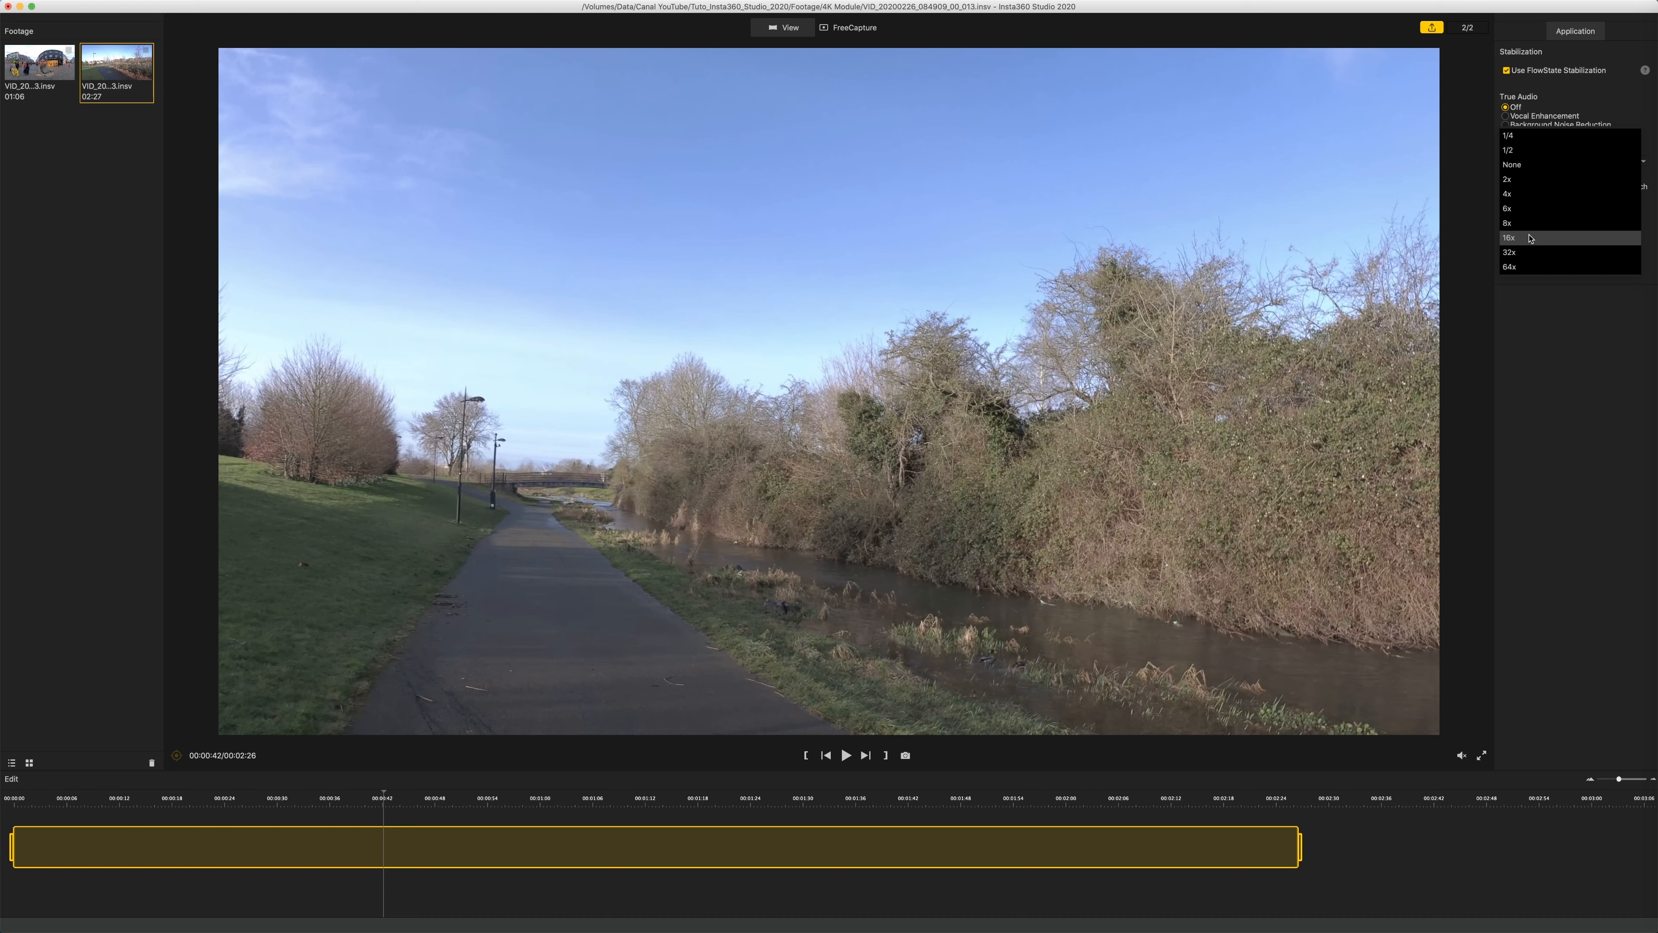
left_click(1563, 281)
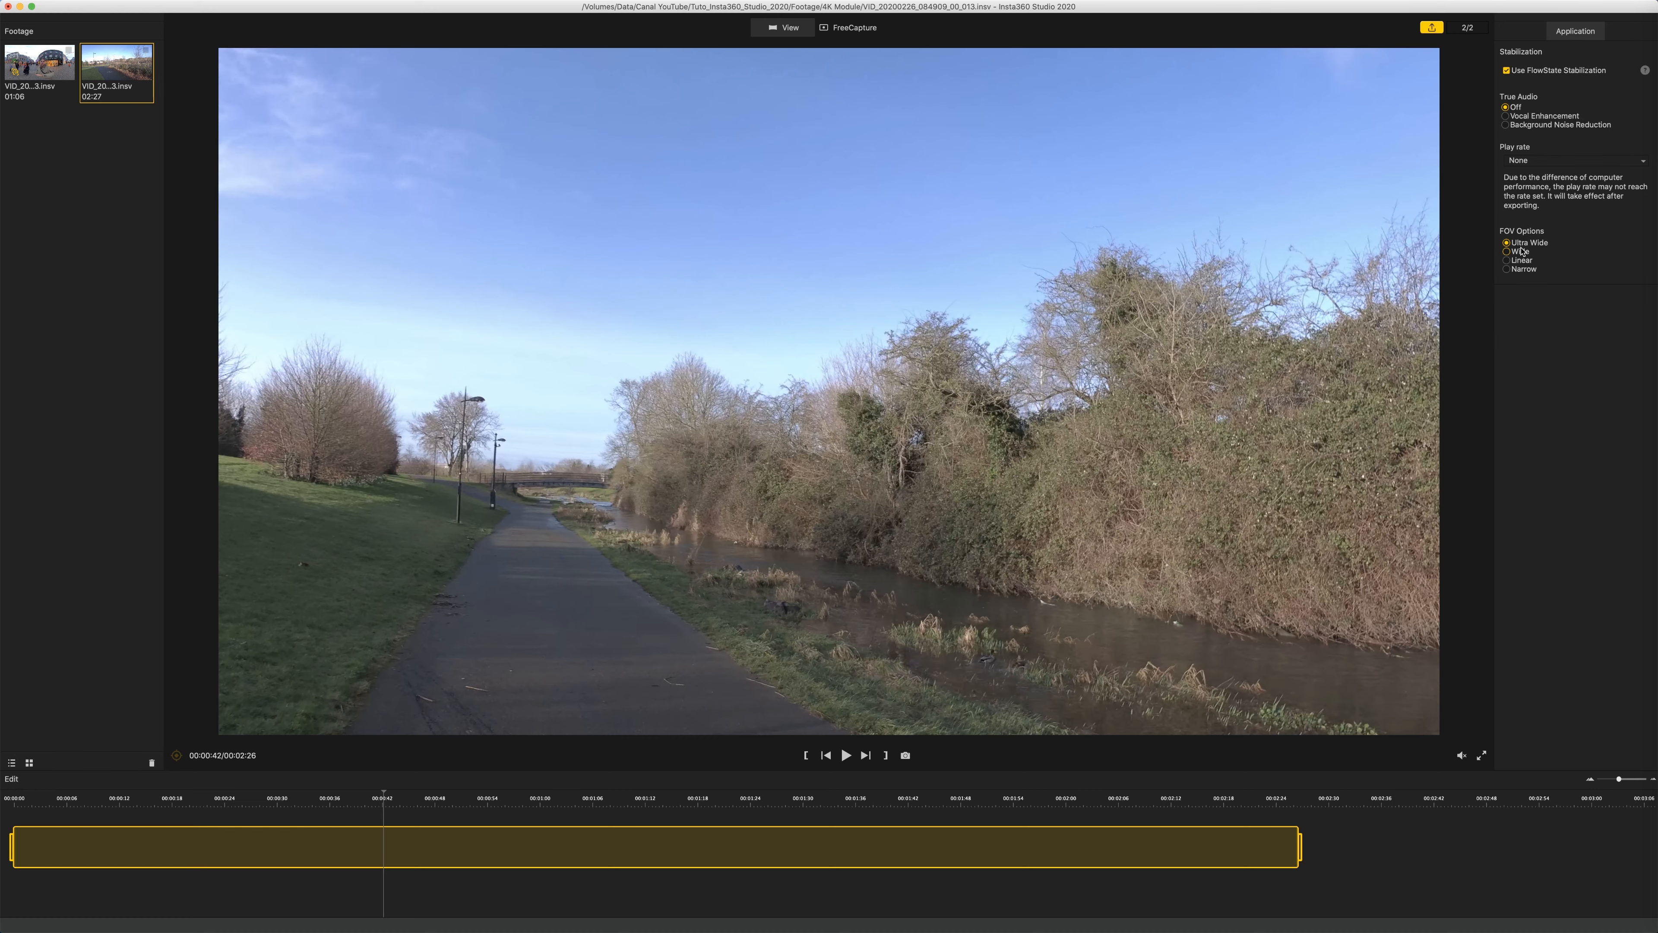
left_click(1506, 252)
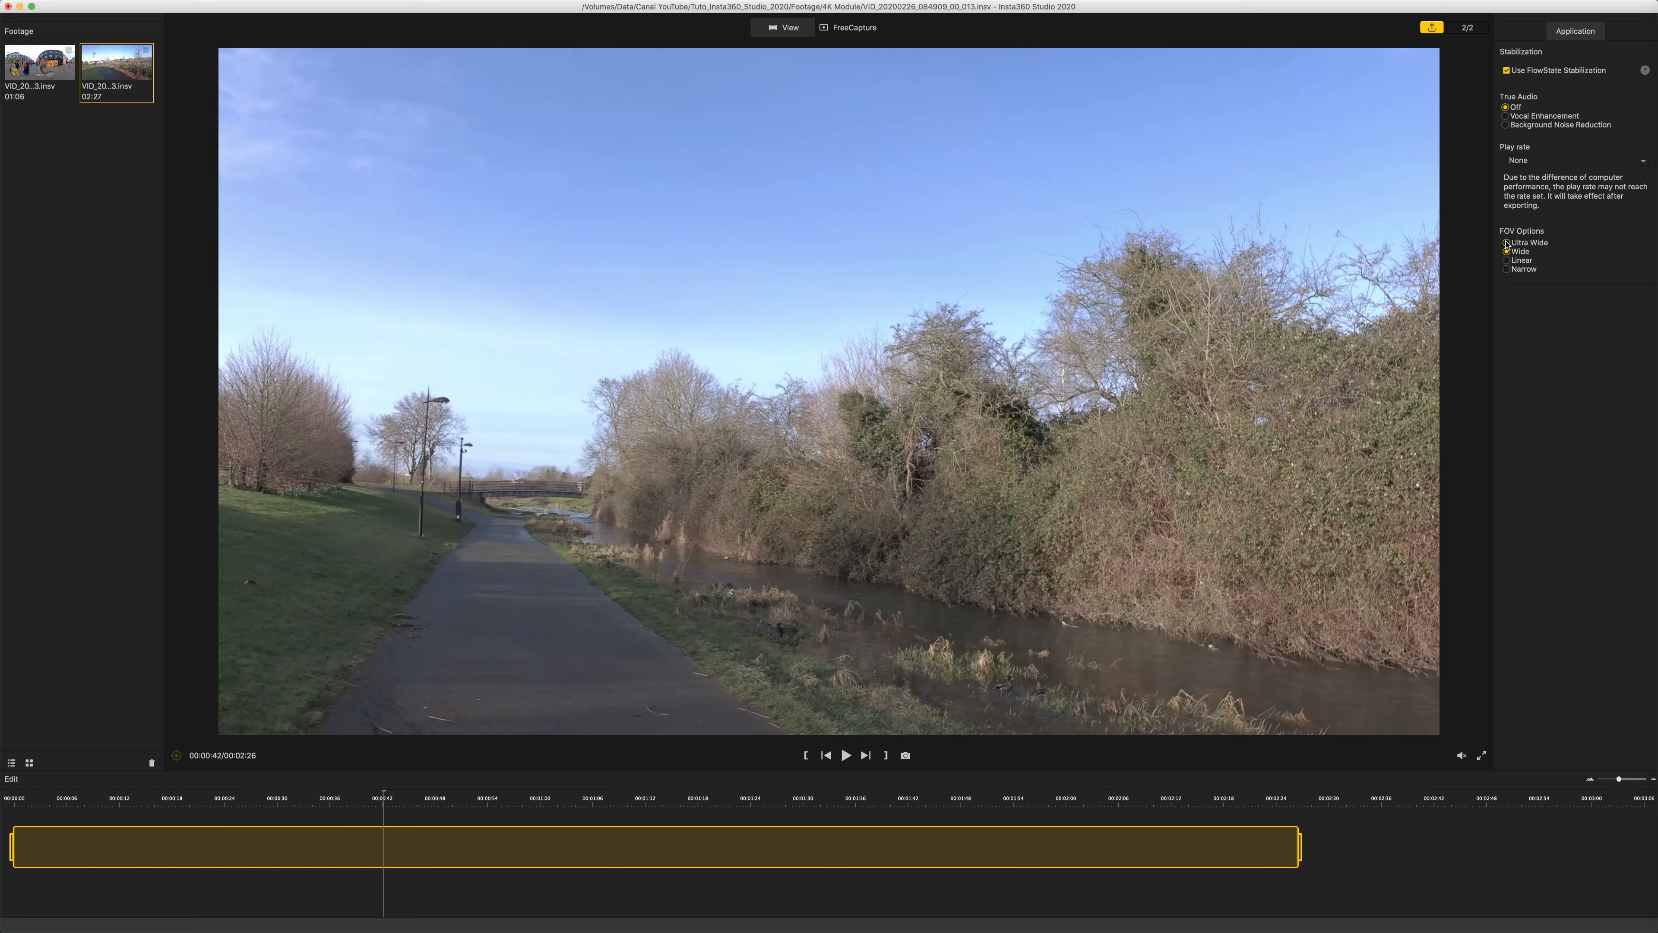
left_click(1506, 243)
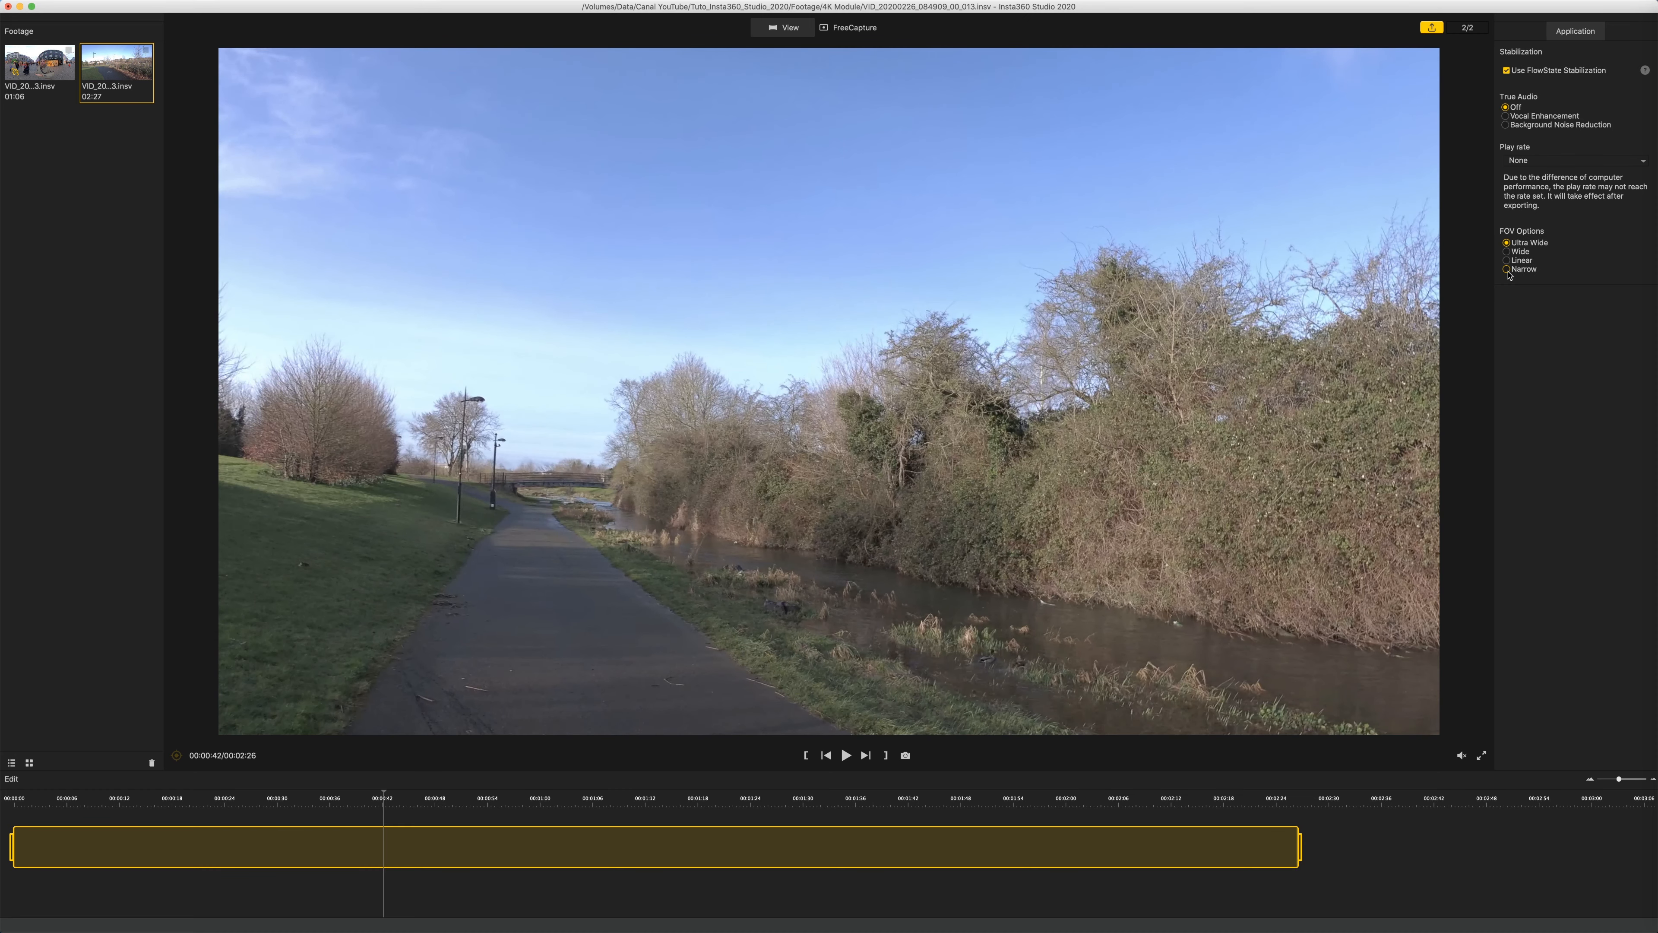
left_click(1507, 269)
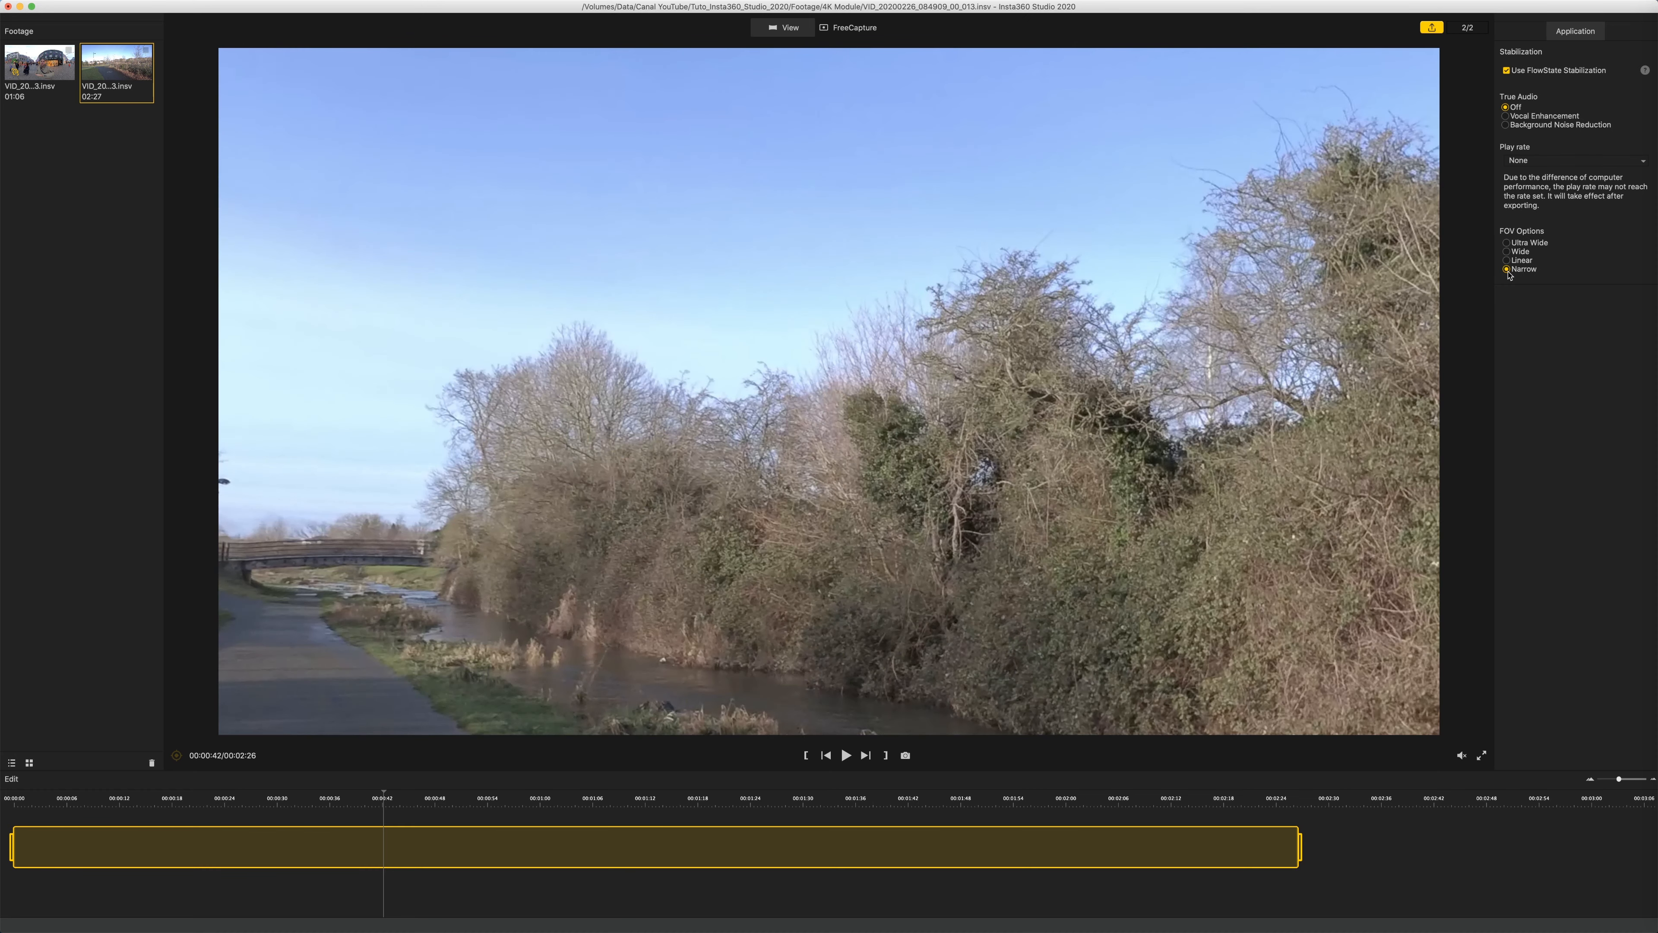
left_click(1507, 243)
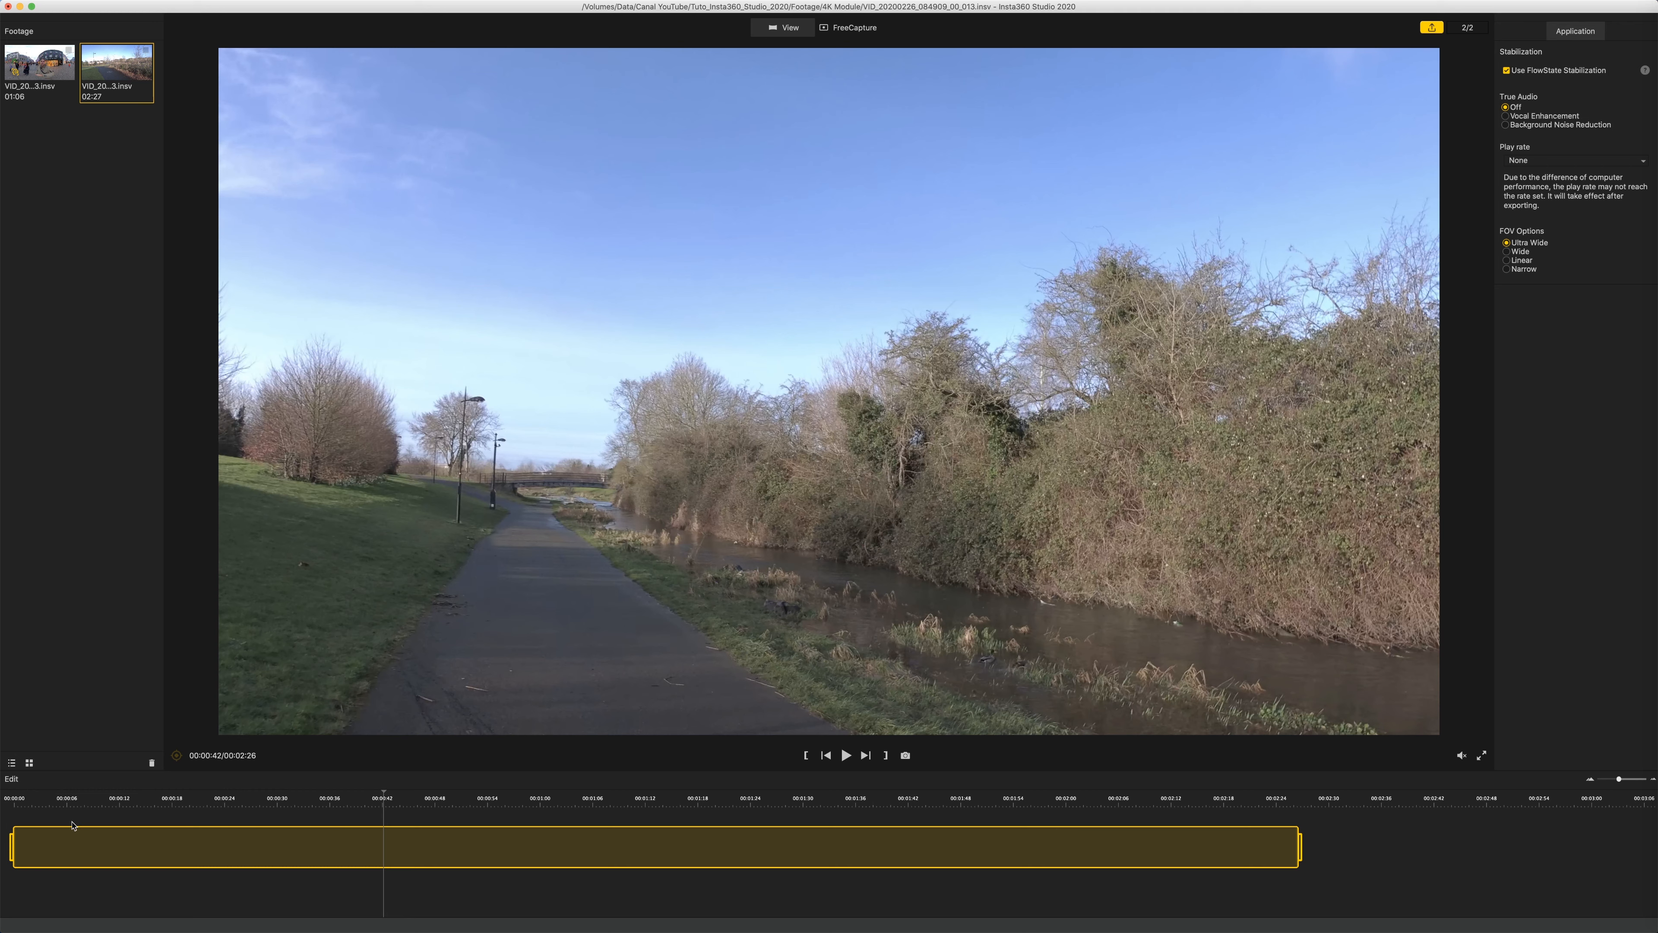
Trim both ends of the clip to about 9 seconds around the playhead and save the changes for export.
left_click_drag(11, 846, 358, 856)
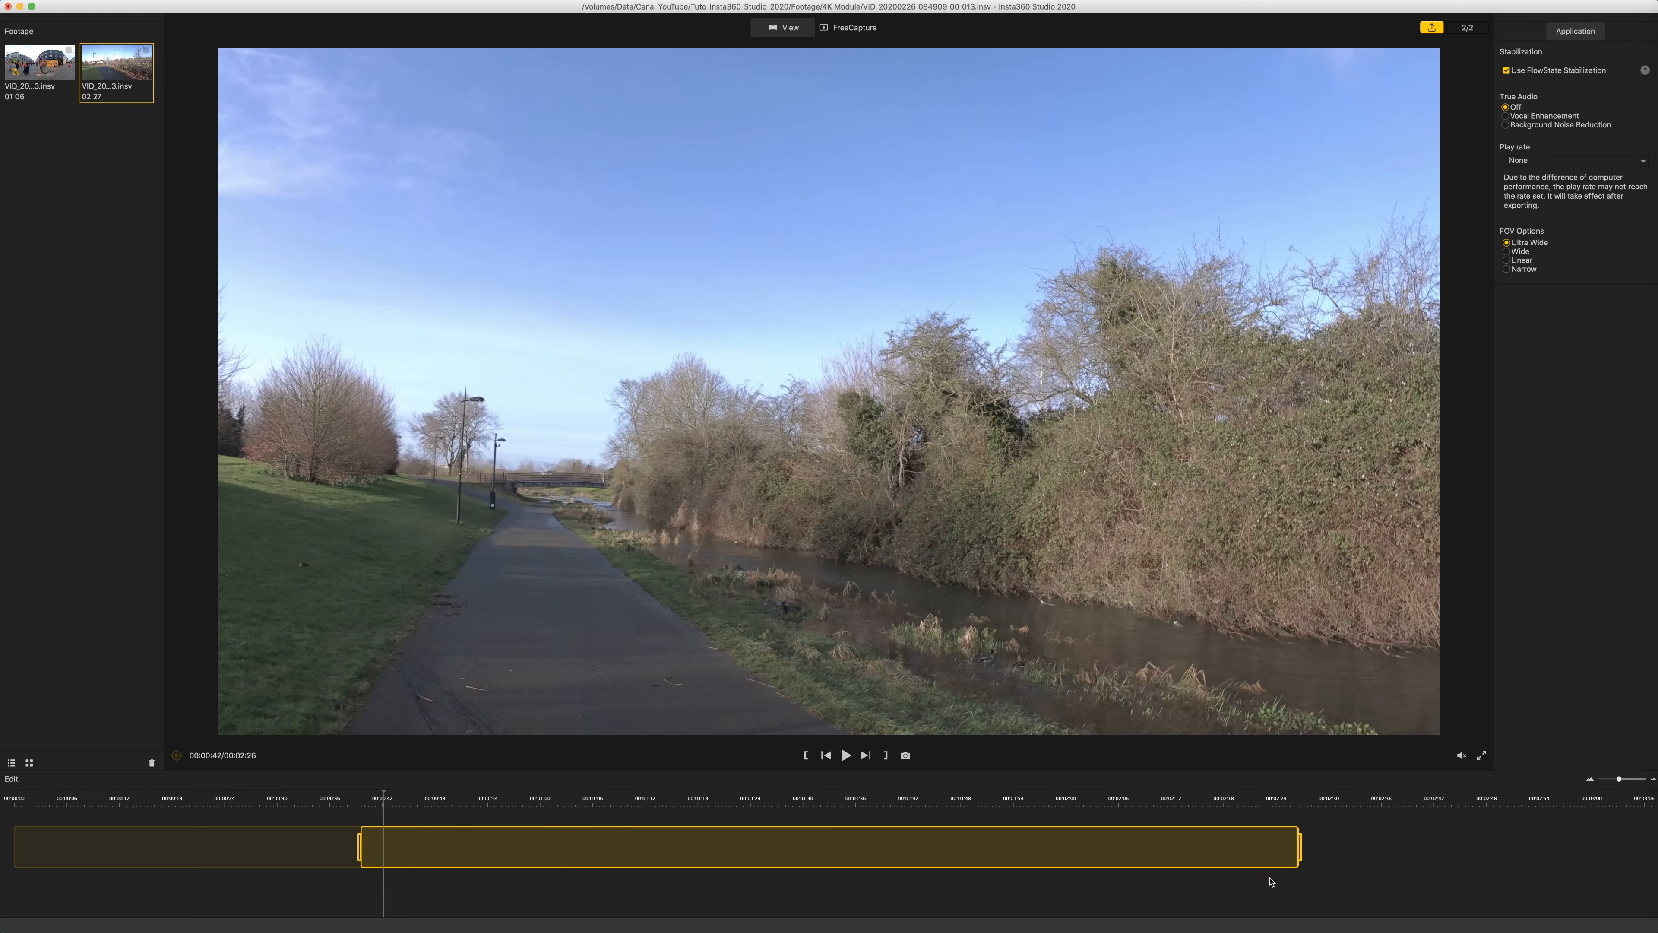
left_click_drag(1299, 846, 439, 843)
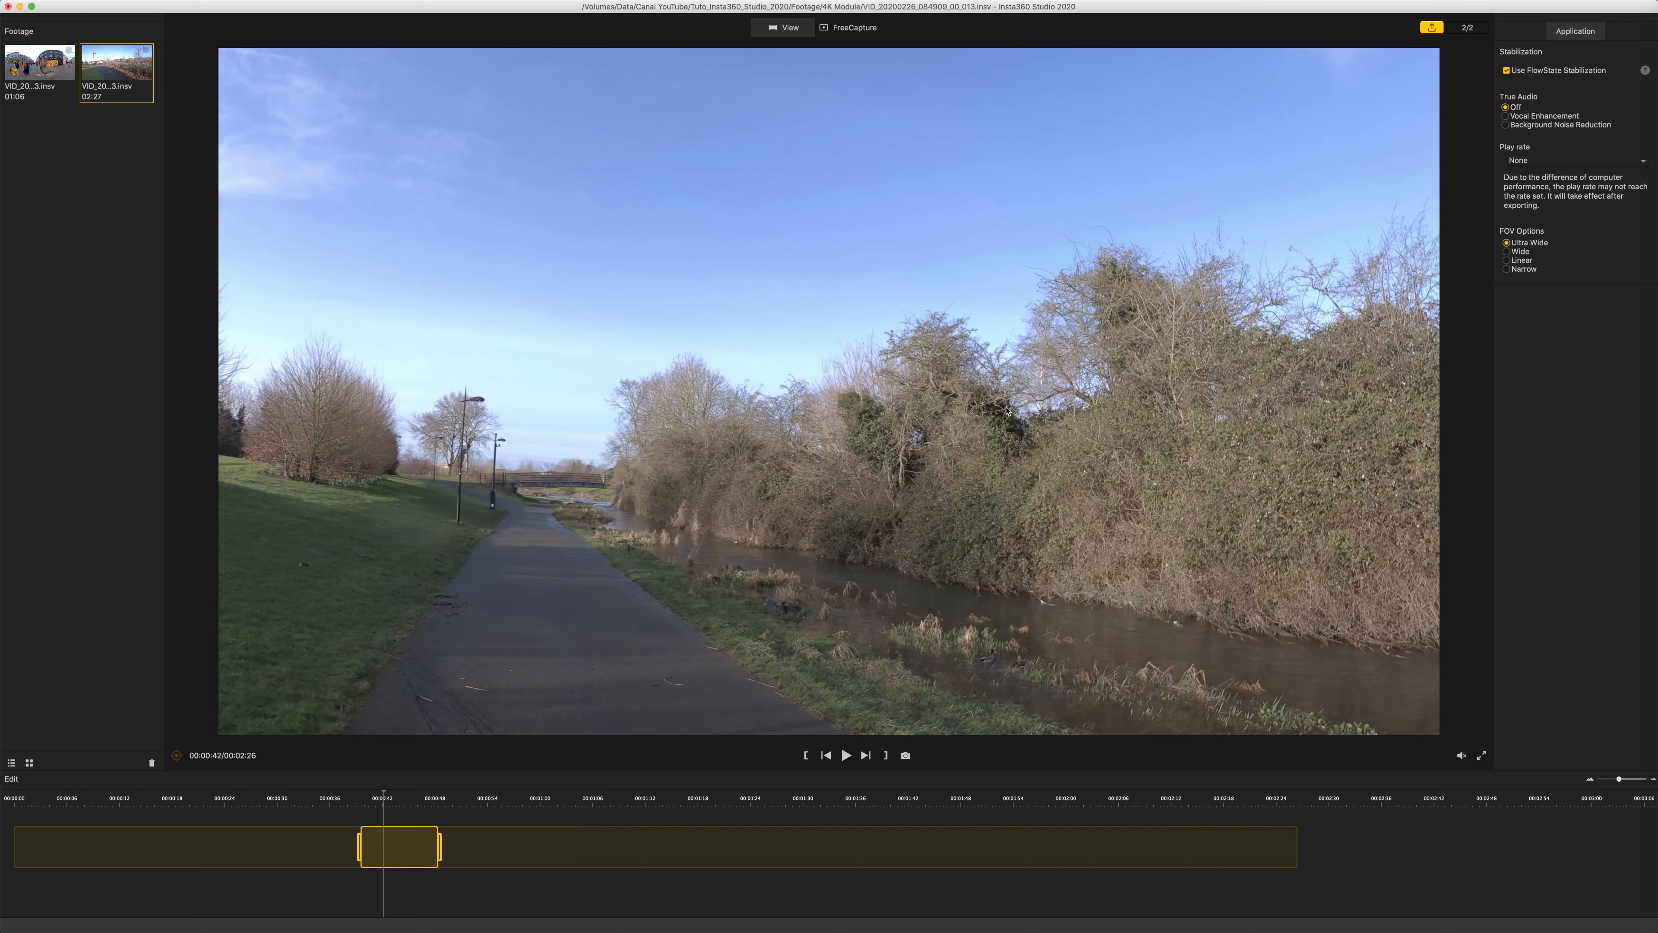
left_click(1430, 29)
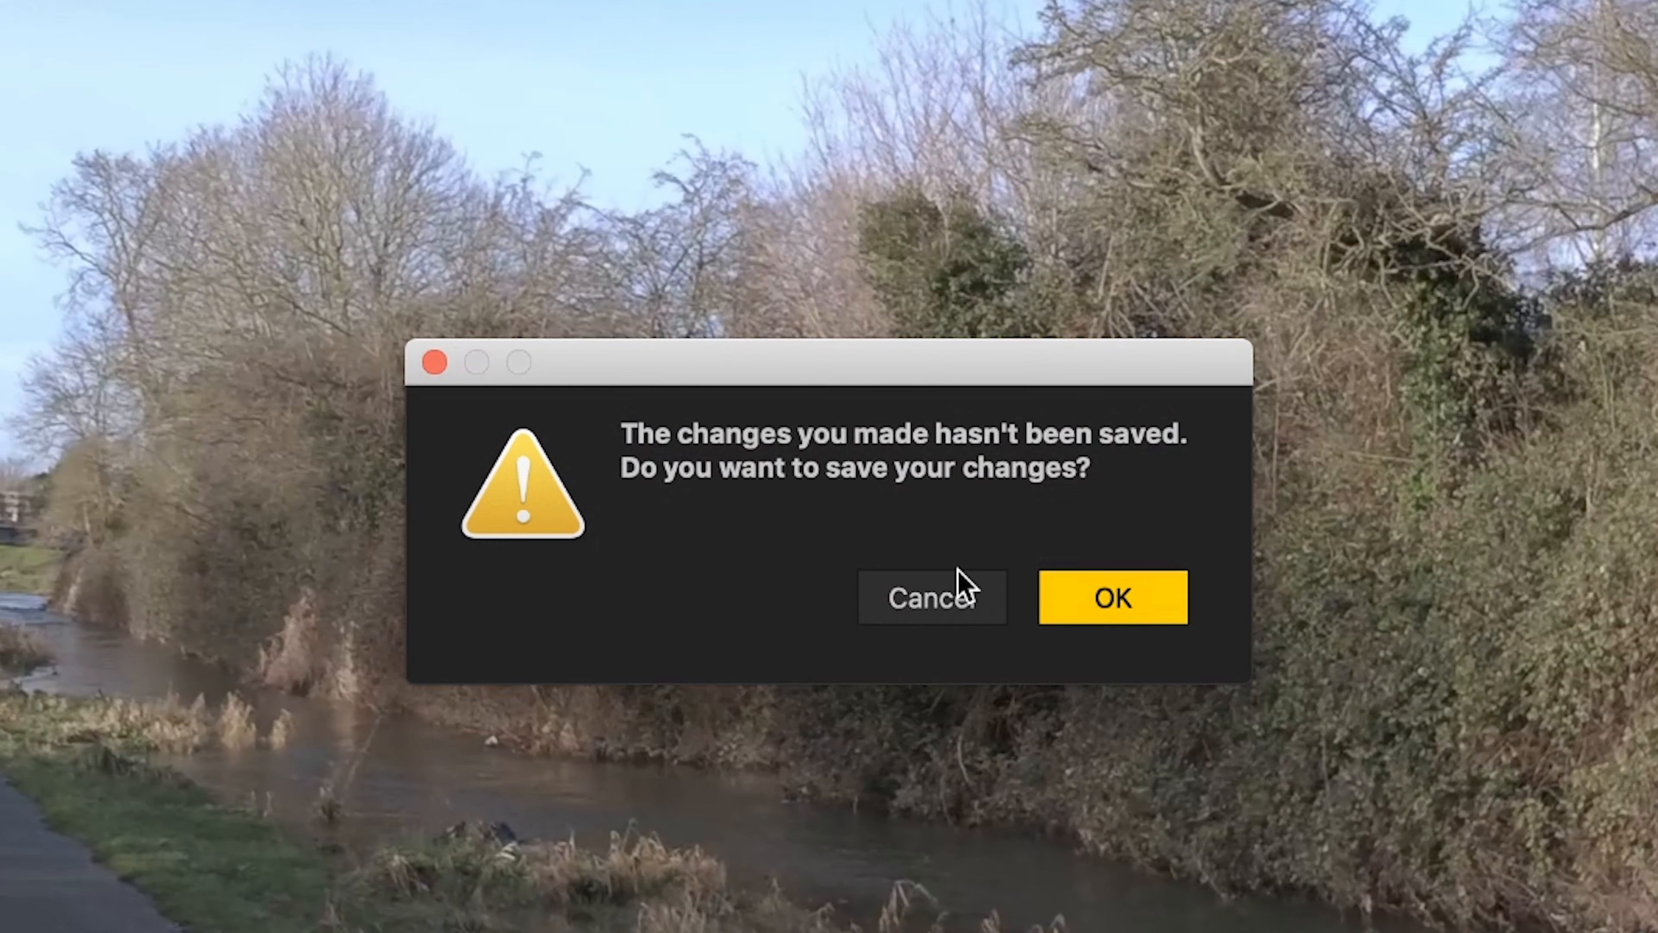
left_click(1113, 607)
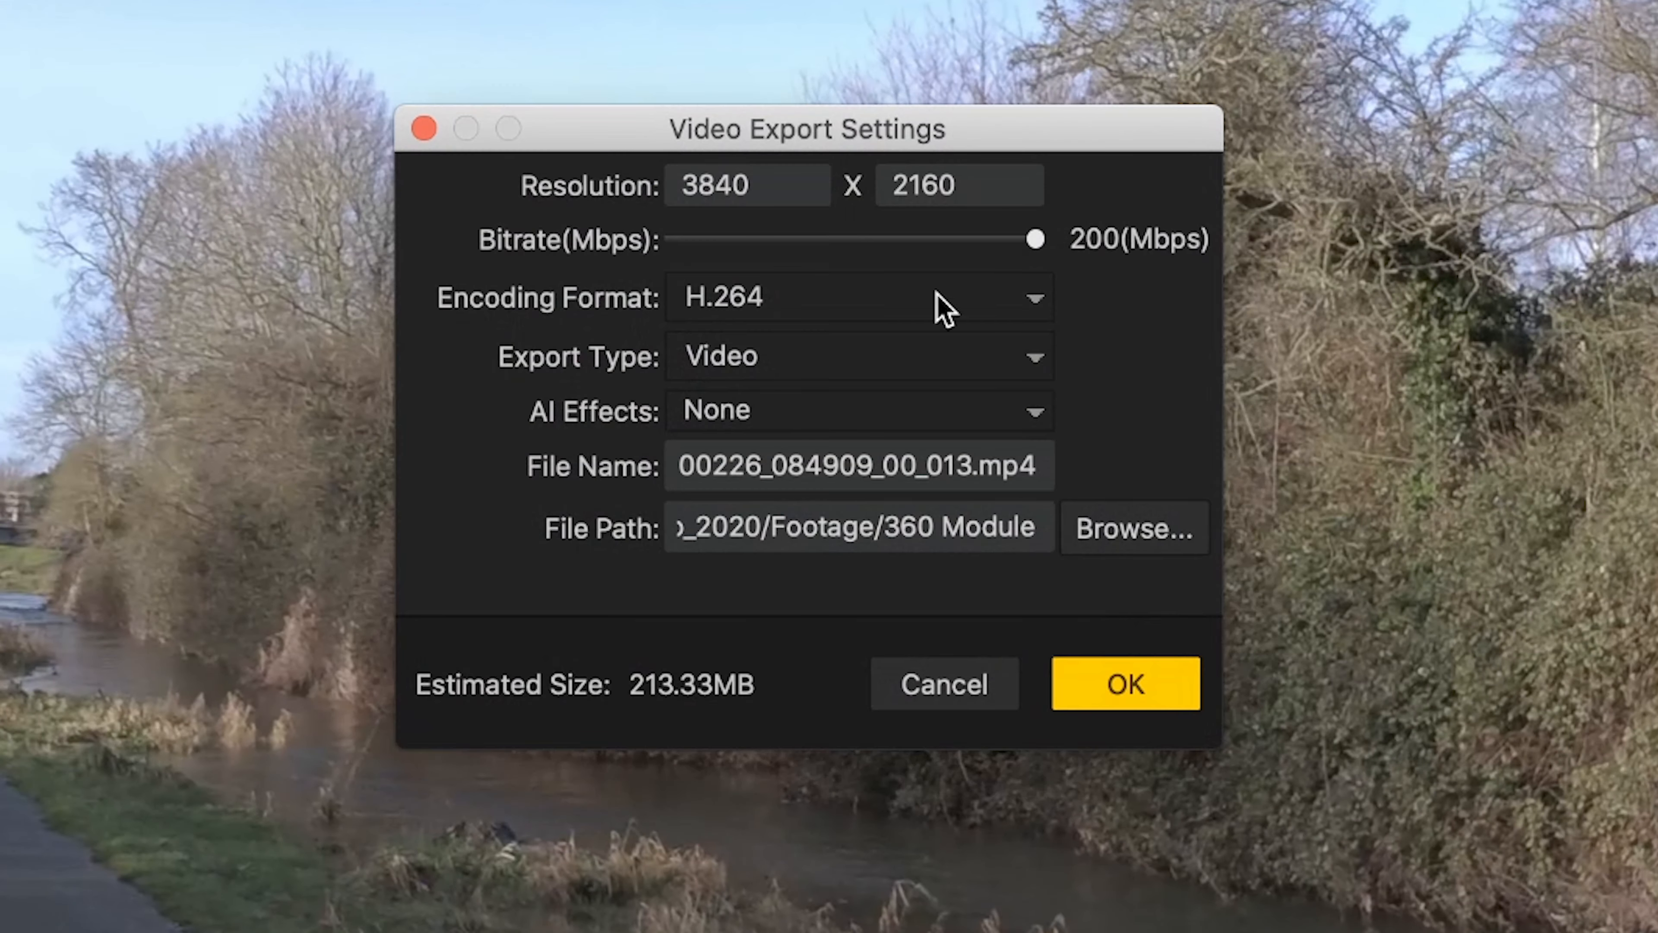
Set the export to H.265 encoding with a bitrate of 200 Mbps.
left_click(1042, 315)
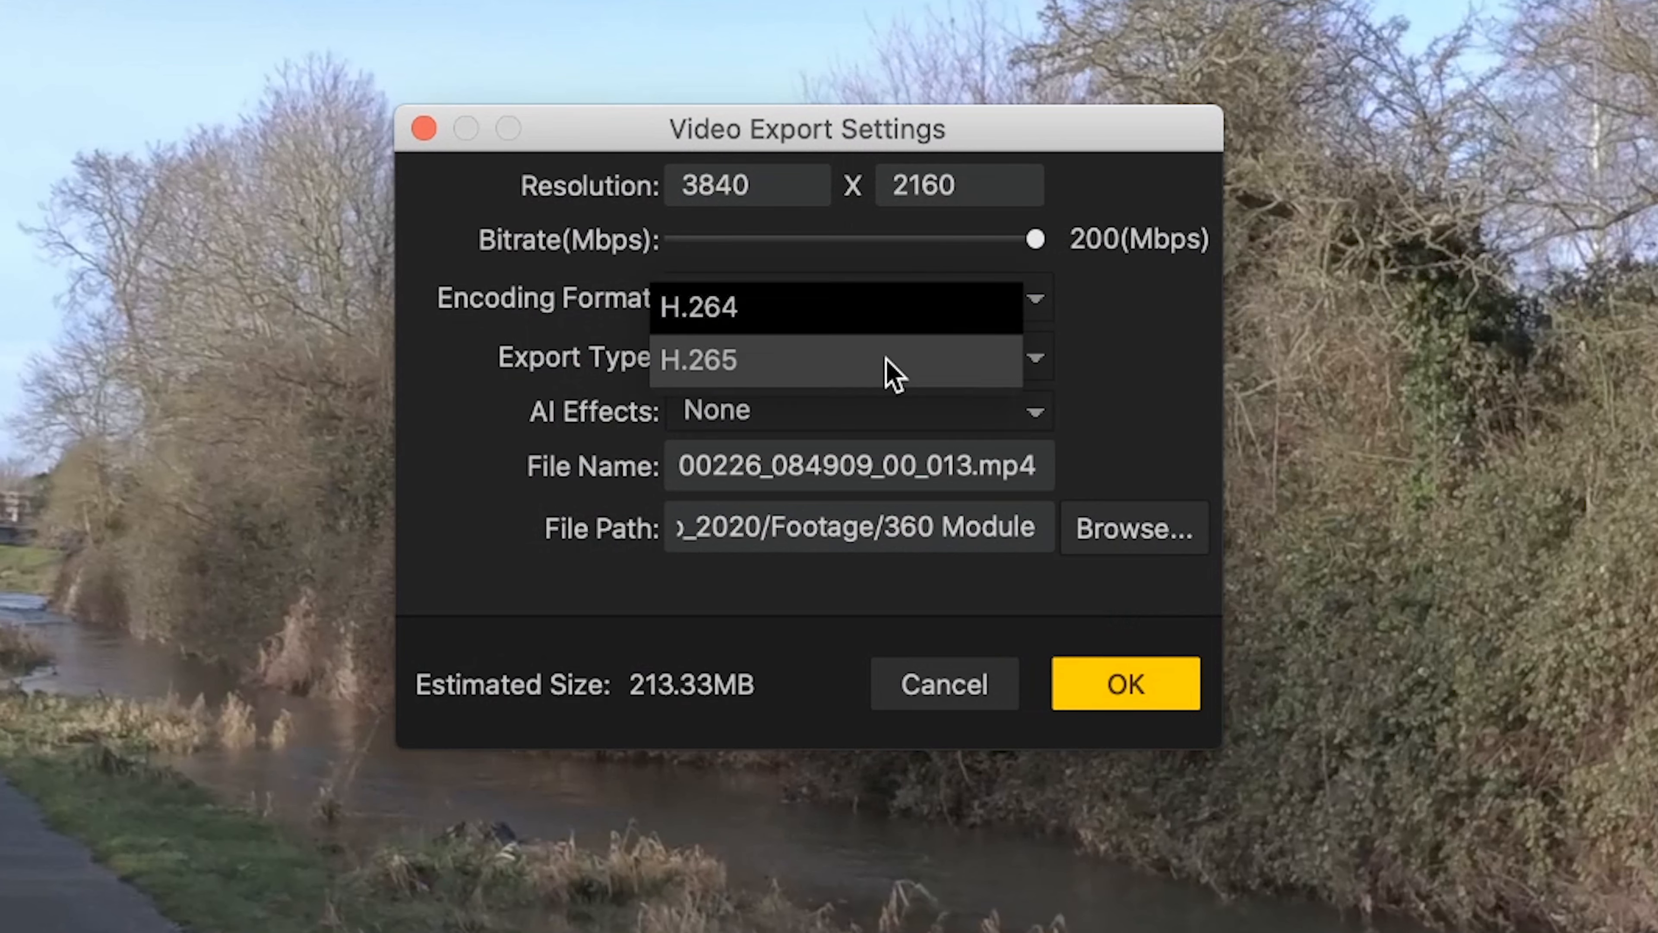
left_click(880, 368)
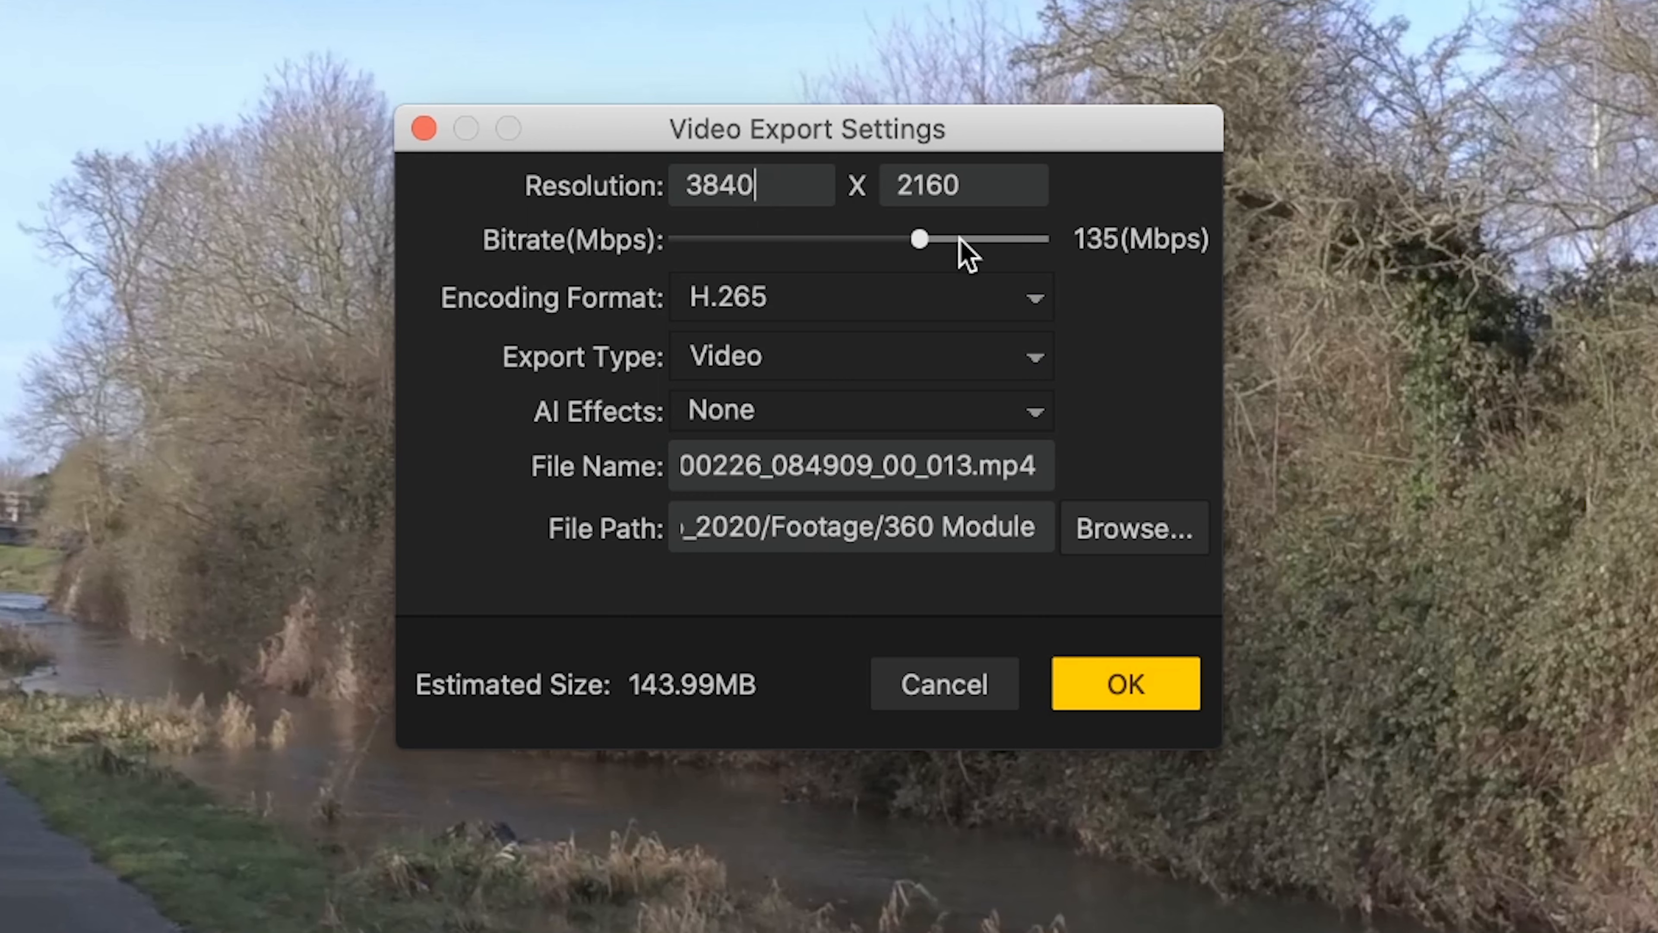
left_click_drag(921, 239, 1108, 243)
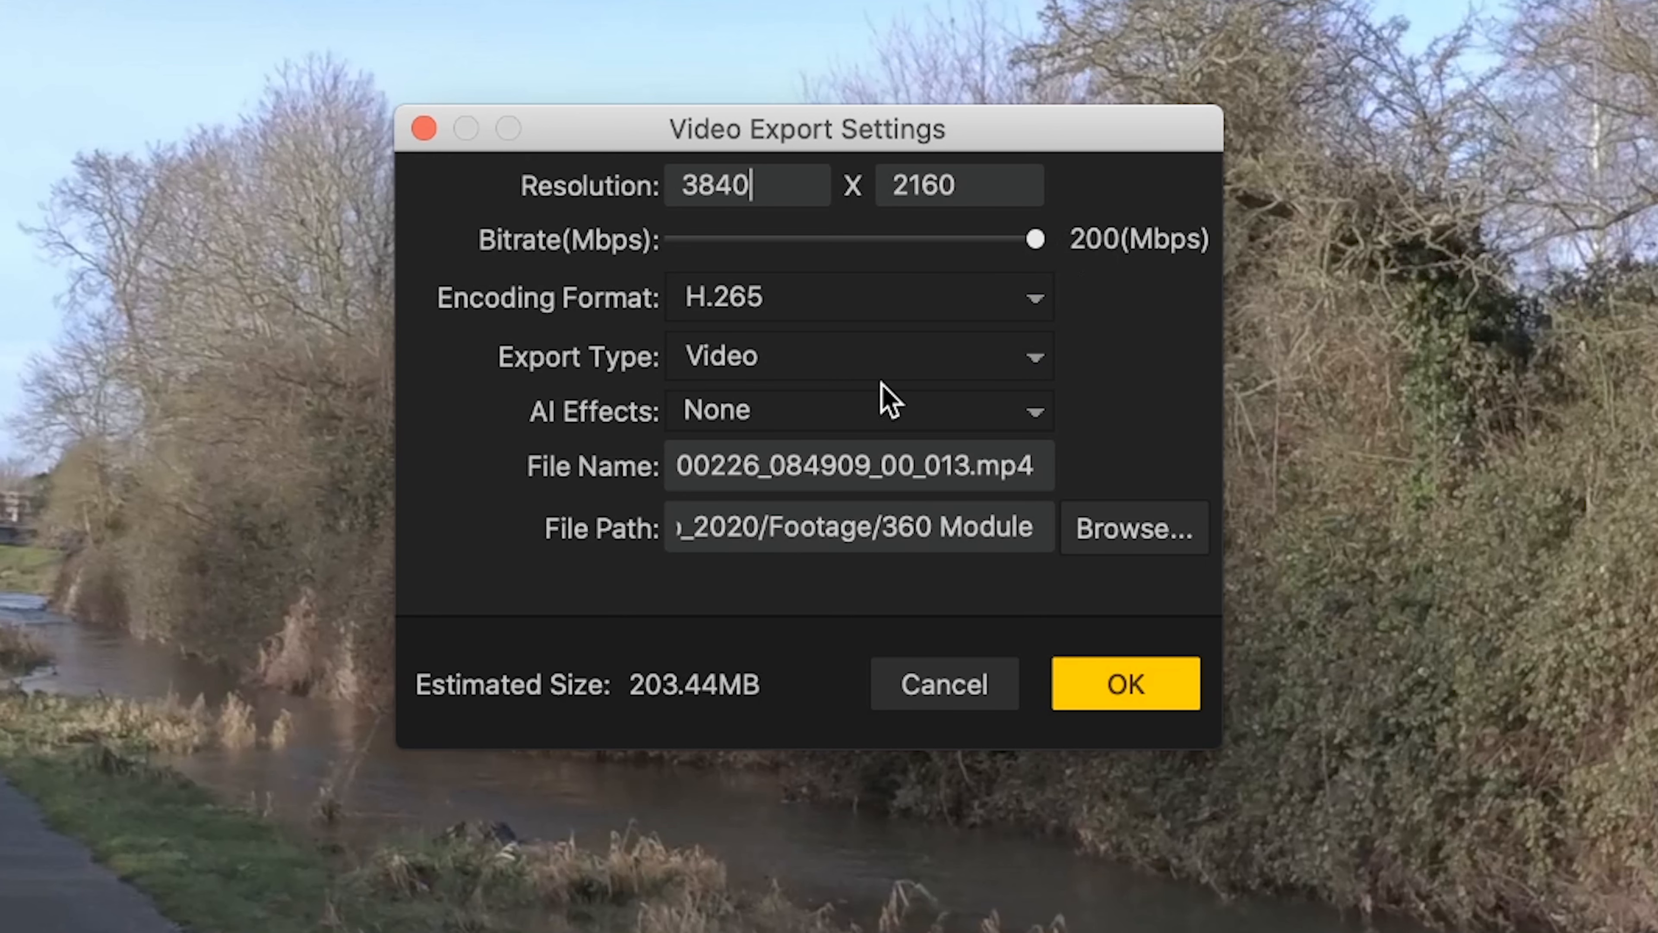
Try the Remove Grain(Night) AI effect for the export and set AI Effects back to None.
left_click(1025, 418)
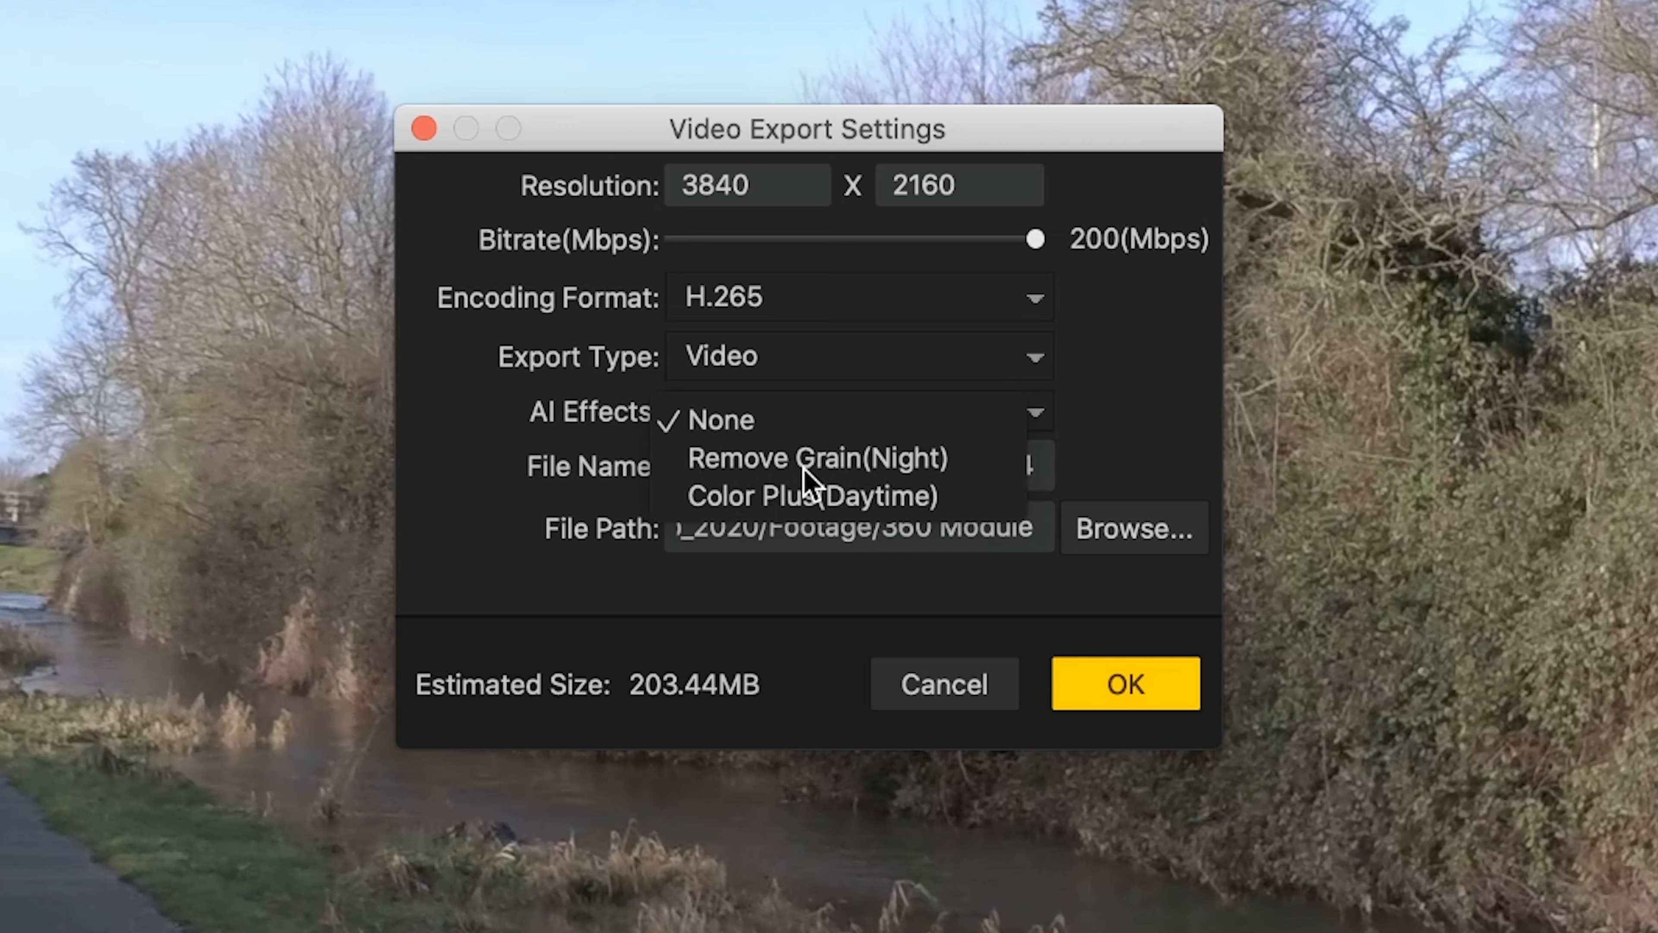
left_click(842, 462)
left_click(1033, 413)
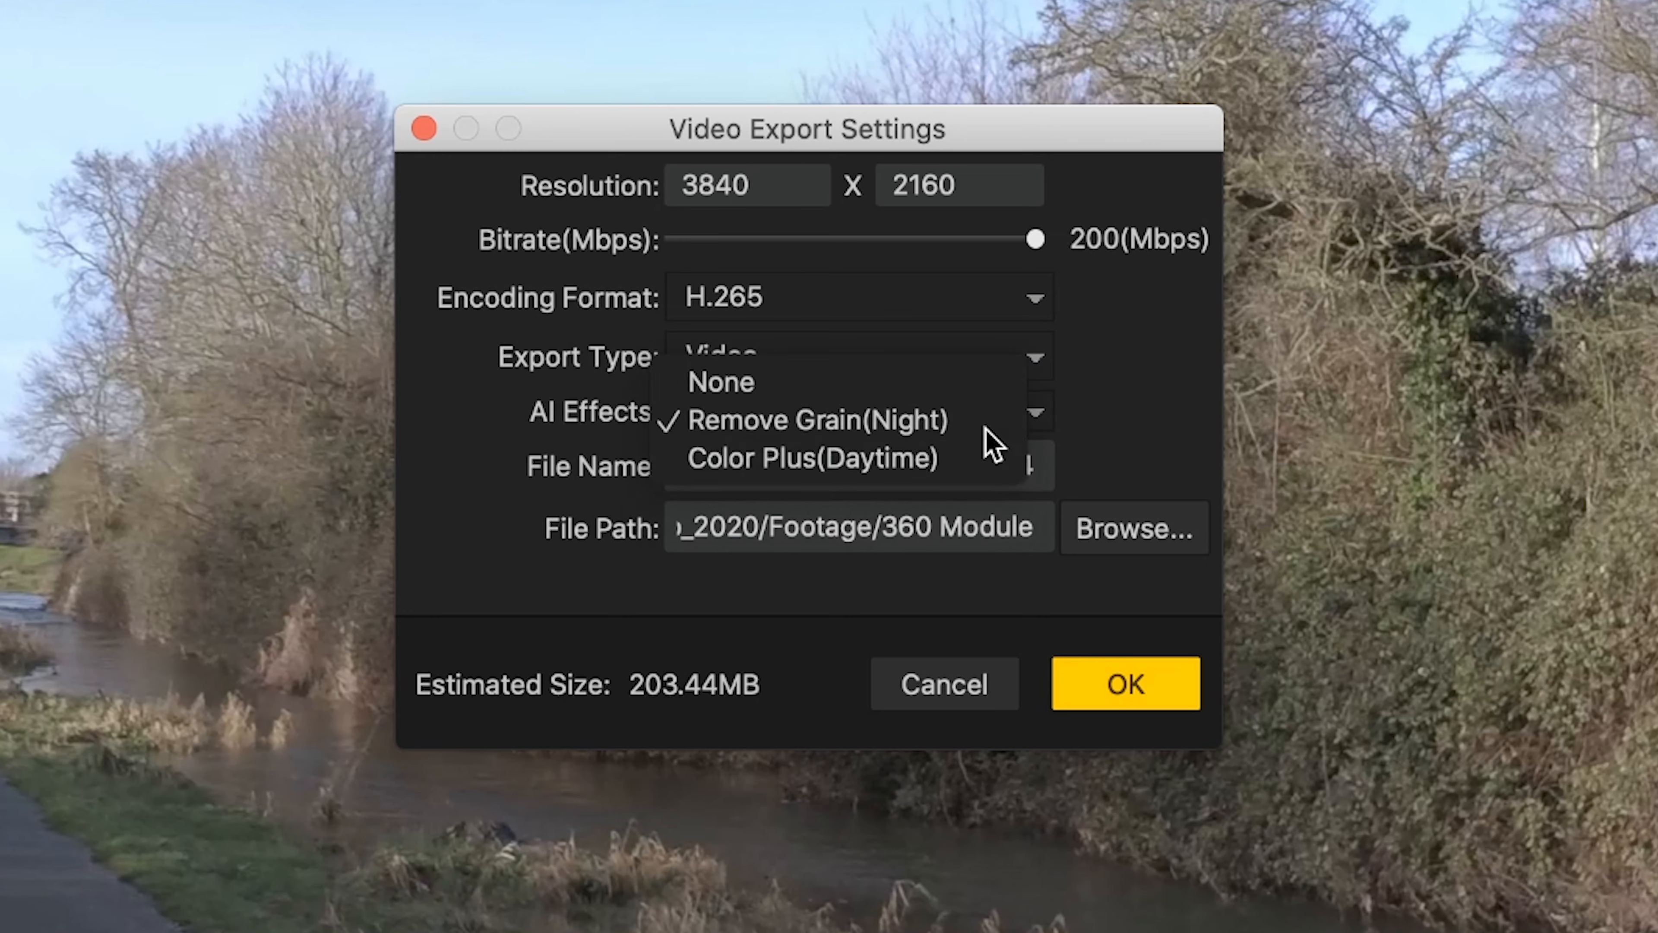
left_click(871, 385)
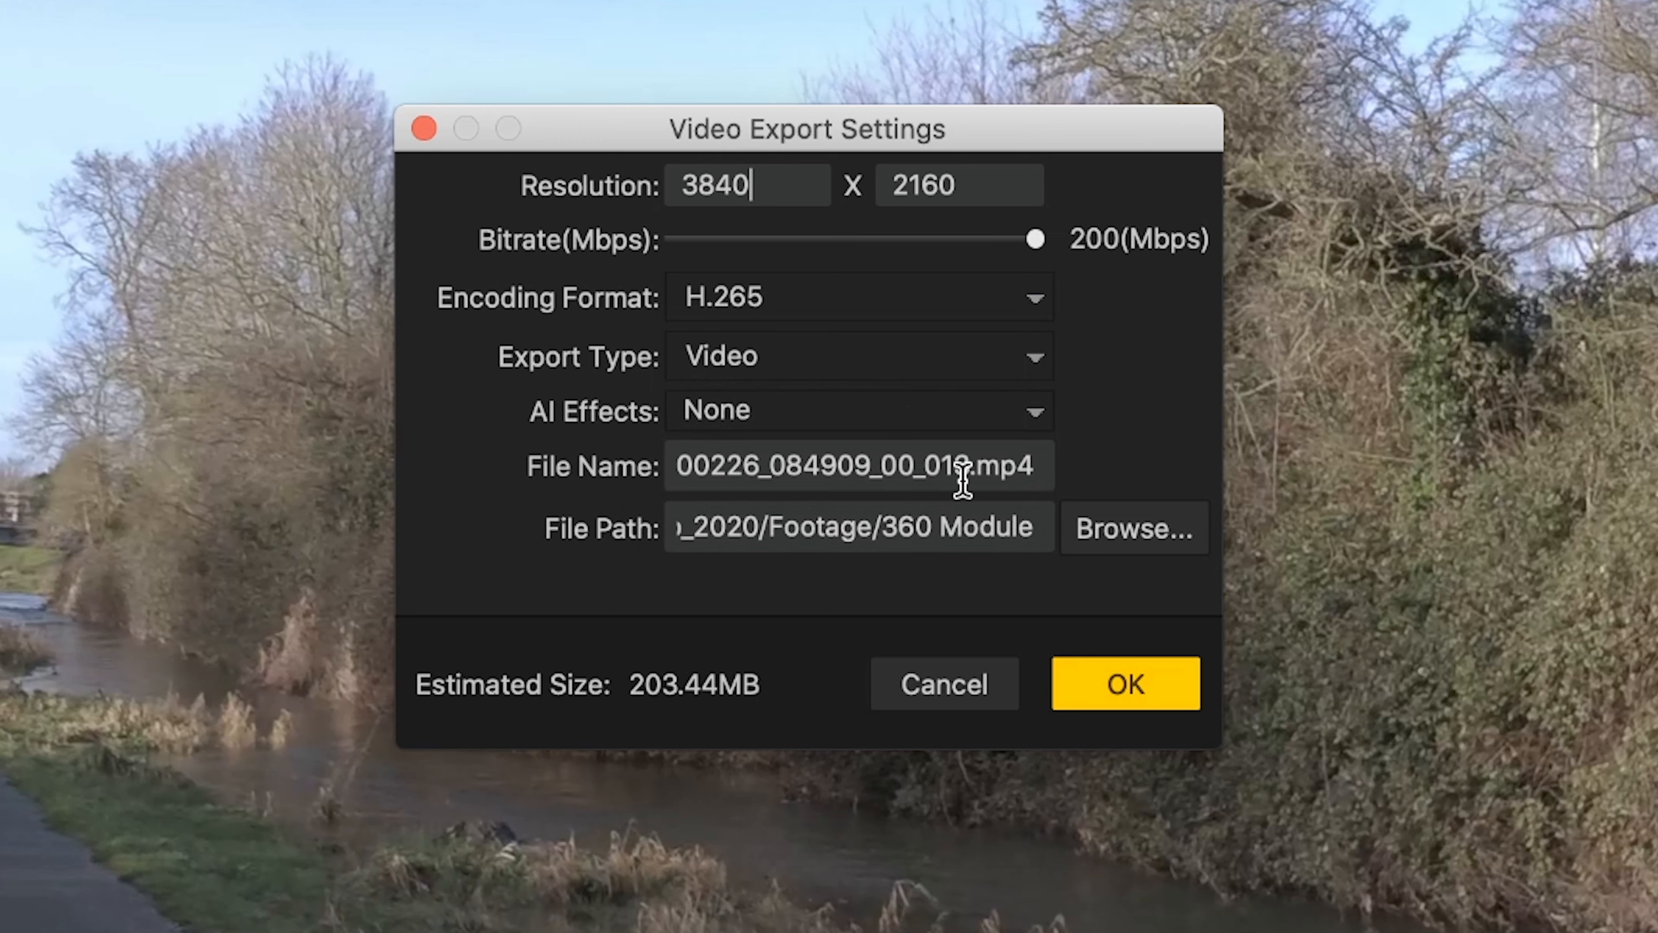
Name the export 4k.mp4, choose the 4K Module folder as its destination and start the export.
left_click_drag(953, 467, 311, 488)
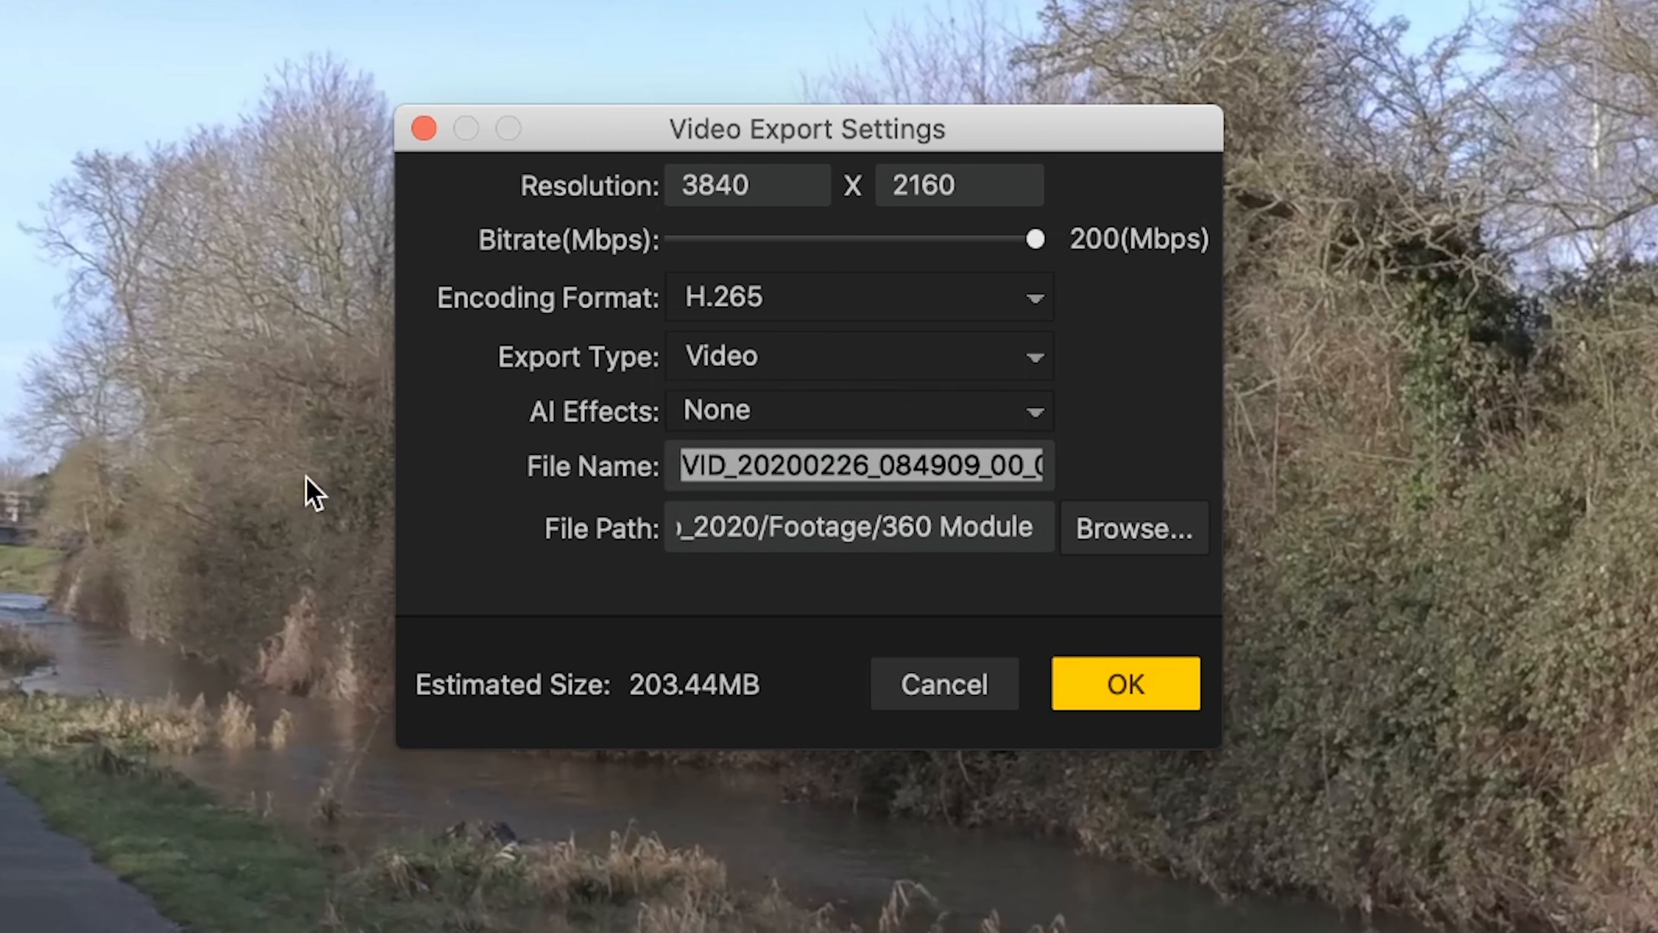
type("4k.mp4")
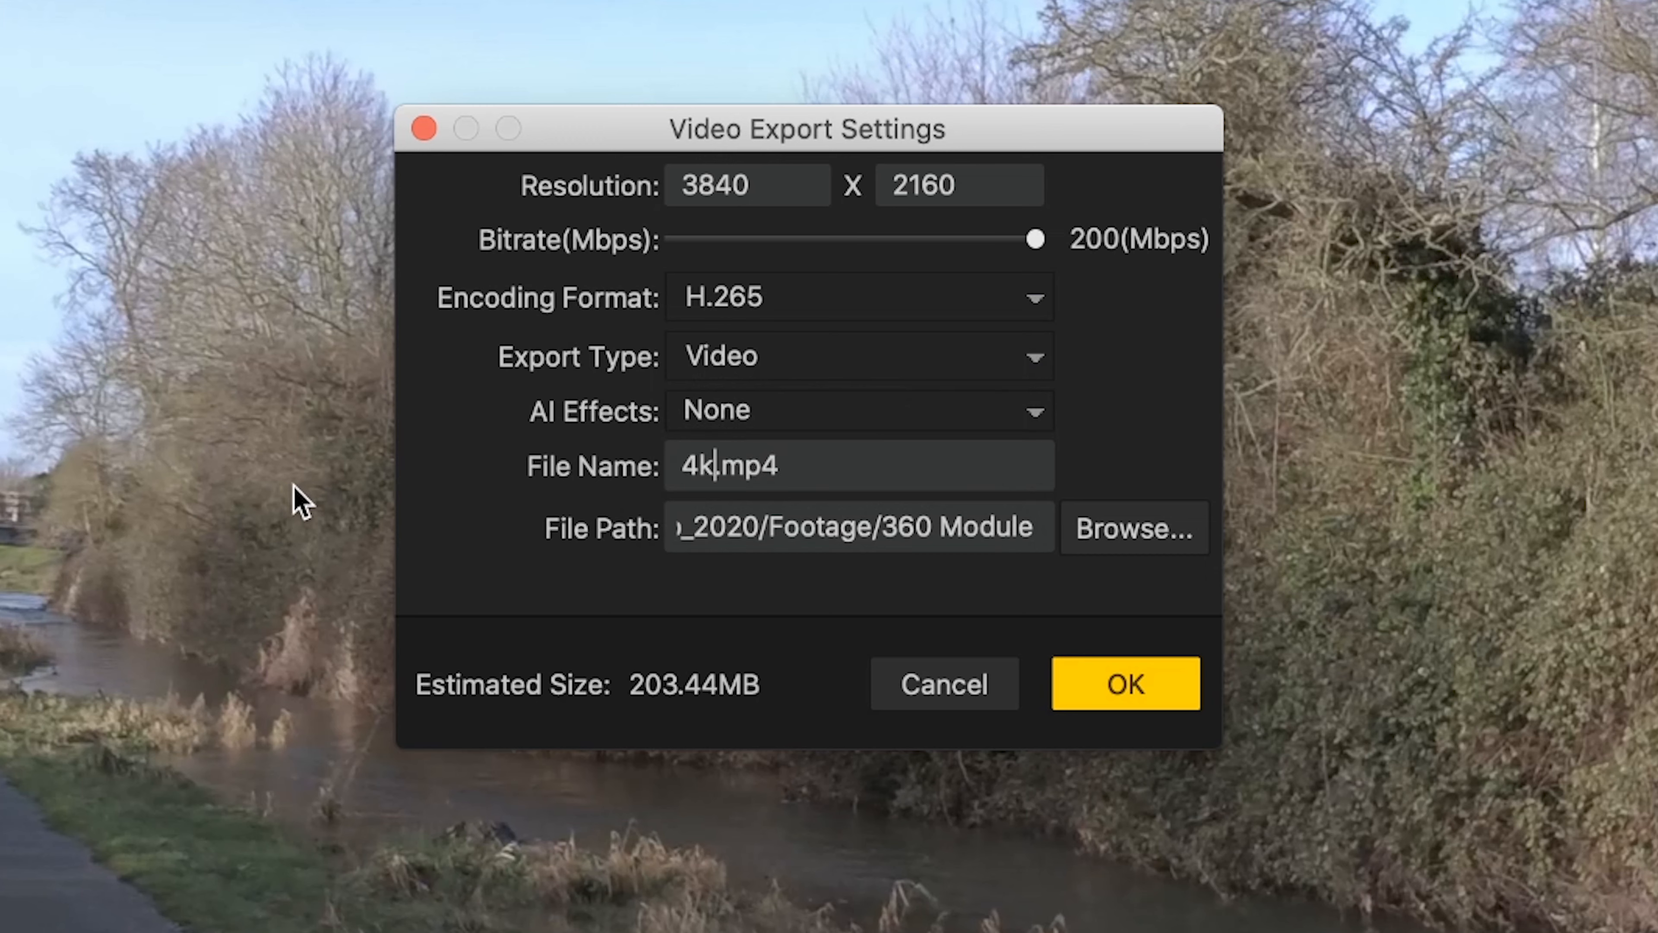
left_click(1084, 530)
key("Return")
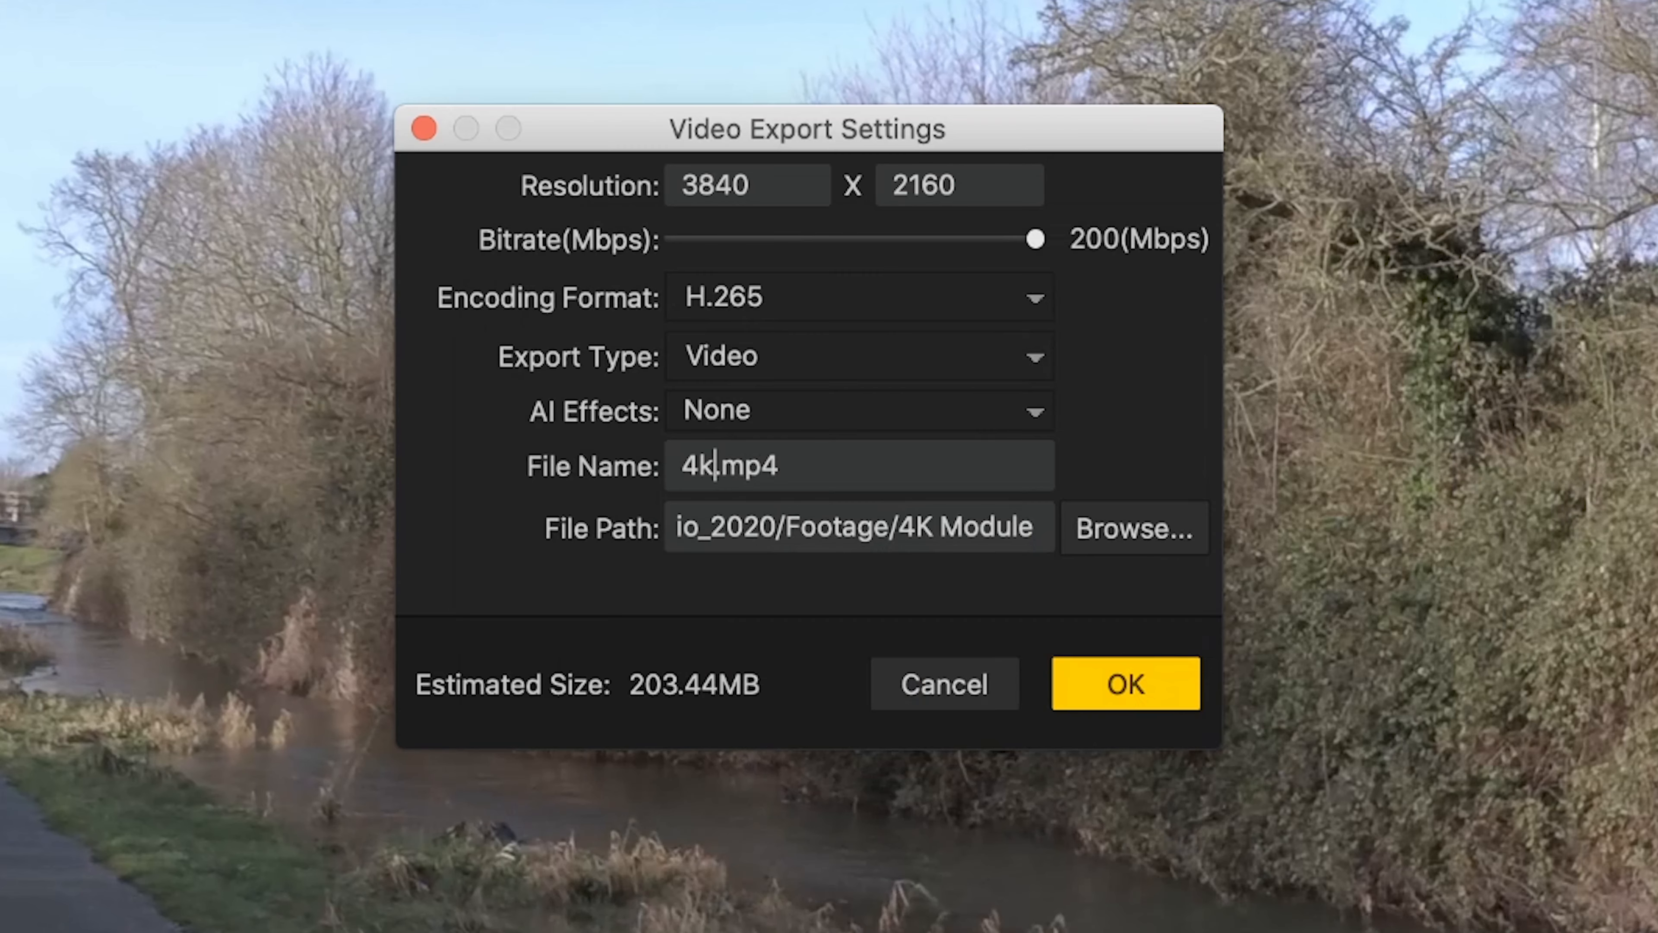
left_click(1124, 685)
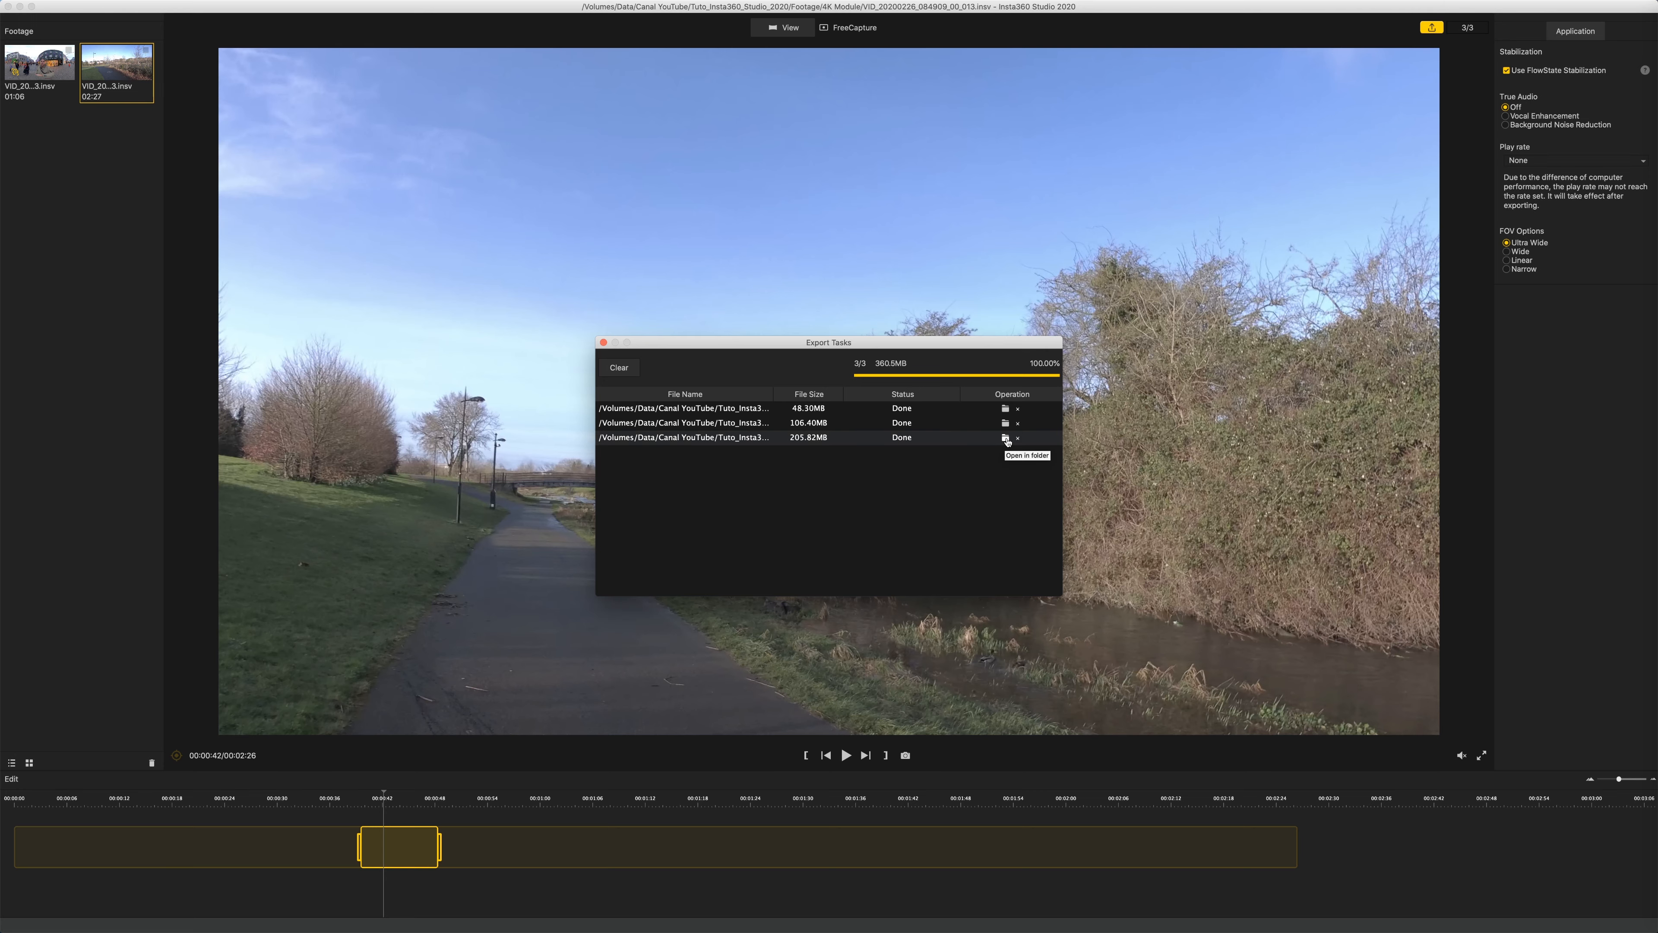
Open the exported 4k.mp4 from its folder, play it back and close the player.
left_click(1005, 439)
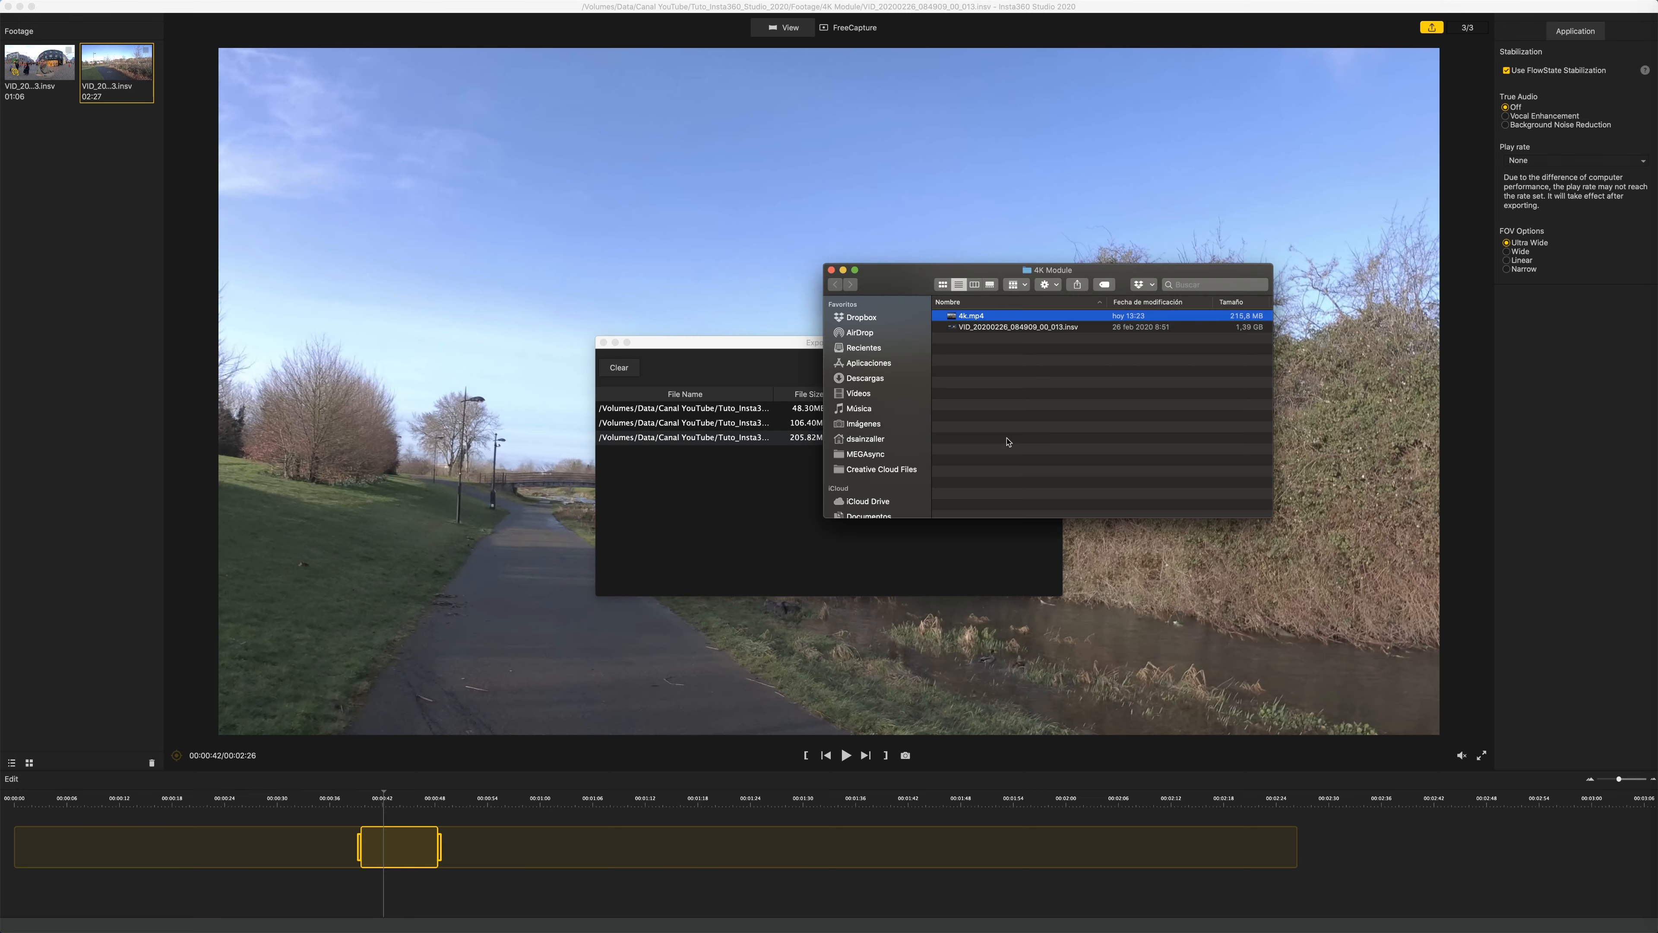
double_click(973, 316)
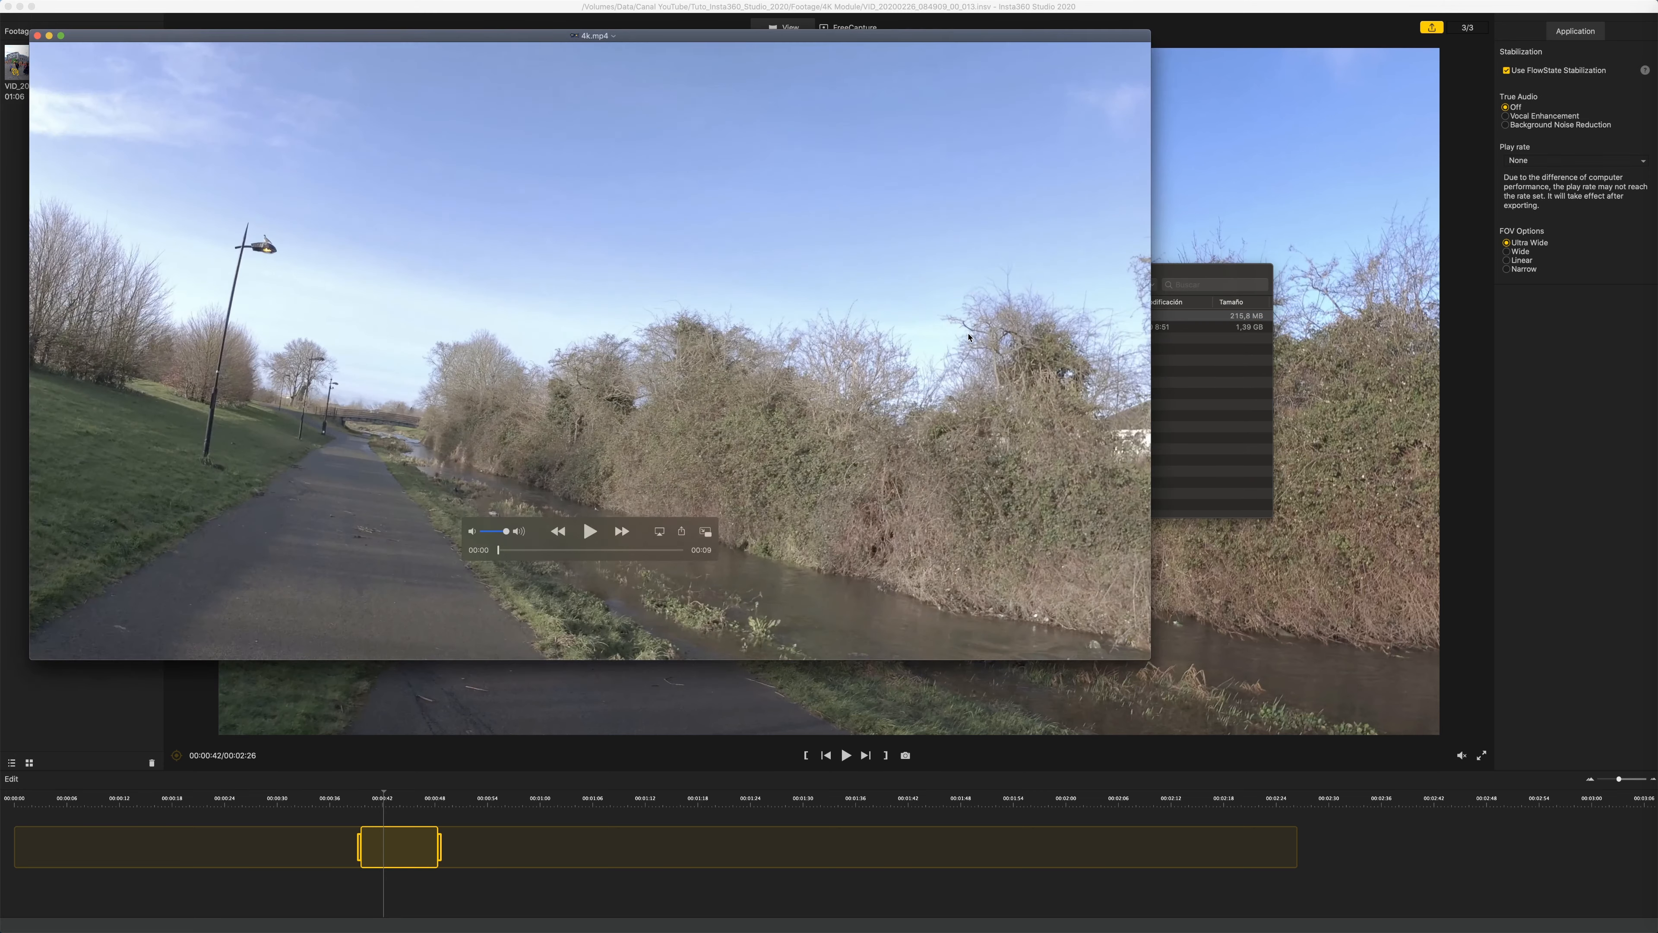
left_click(590, 533)
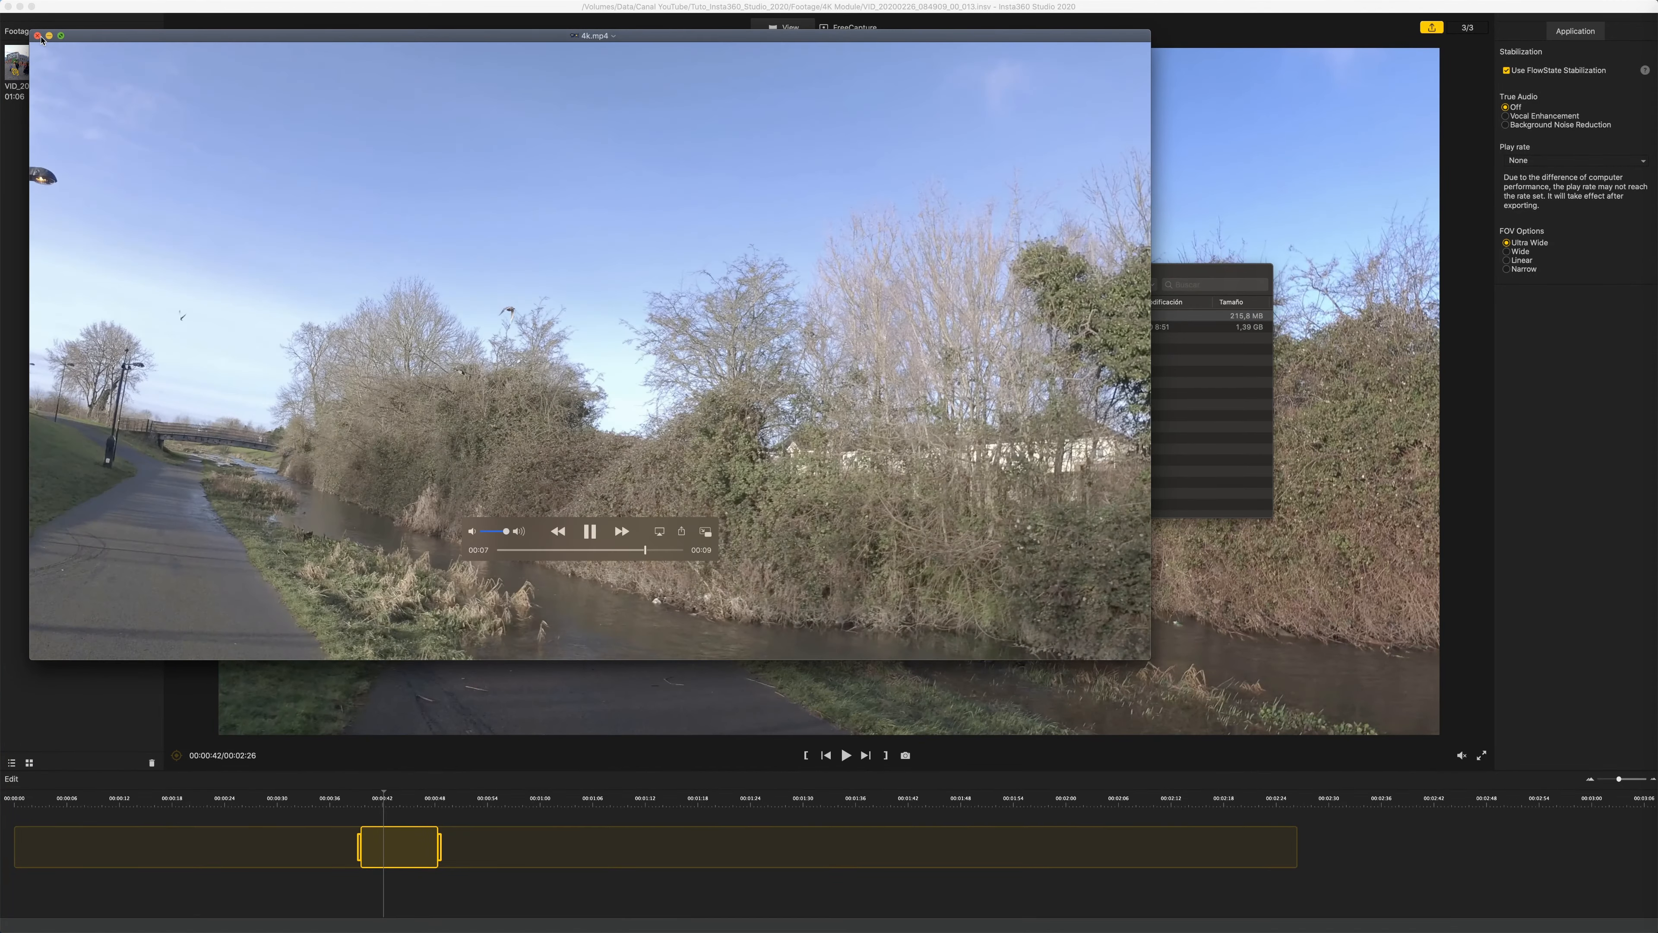
key("super+w")
Compare the sizes of 4k.mp4, the source .insv and the finished export tasks, and return to the main editing window.
left_click(971, 316)
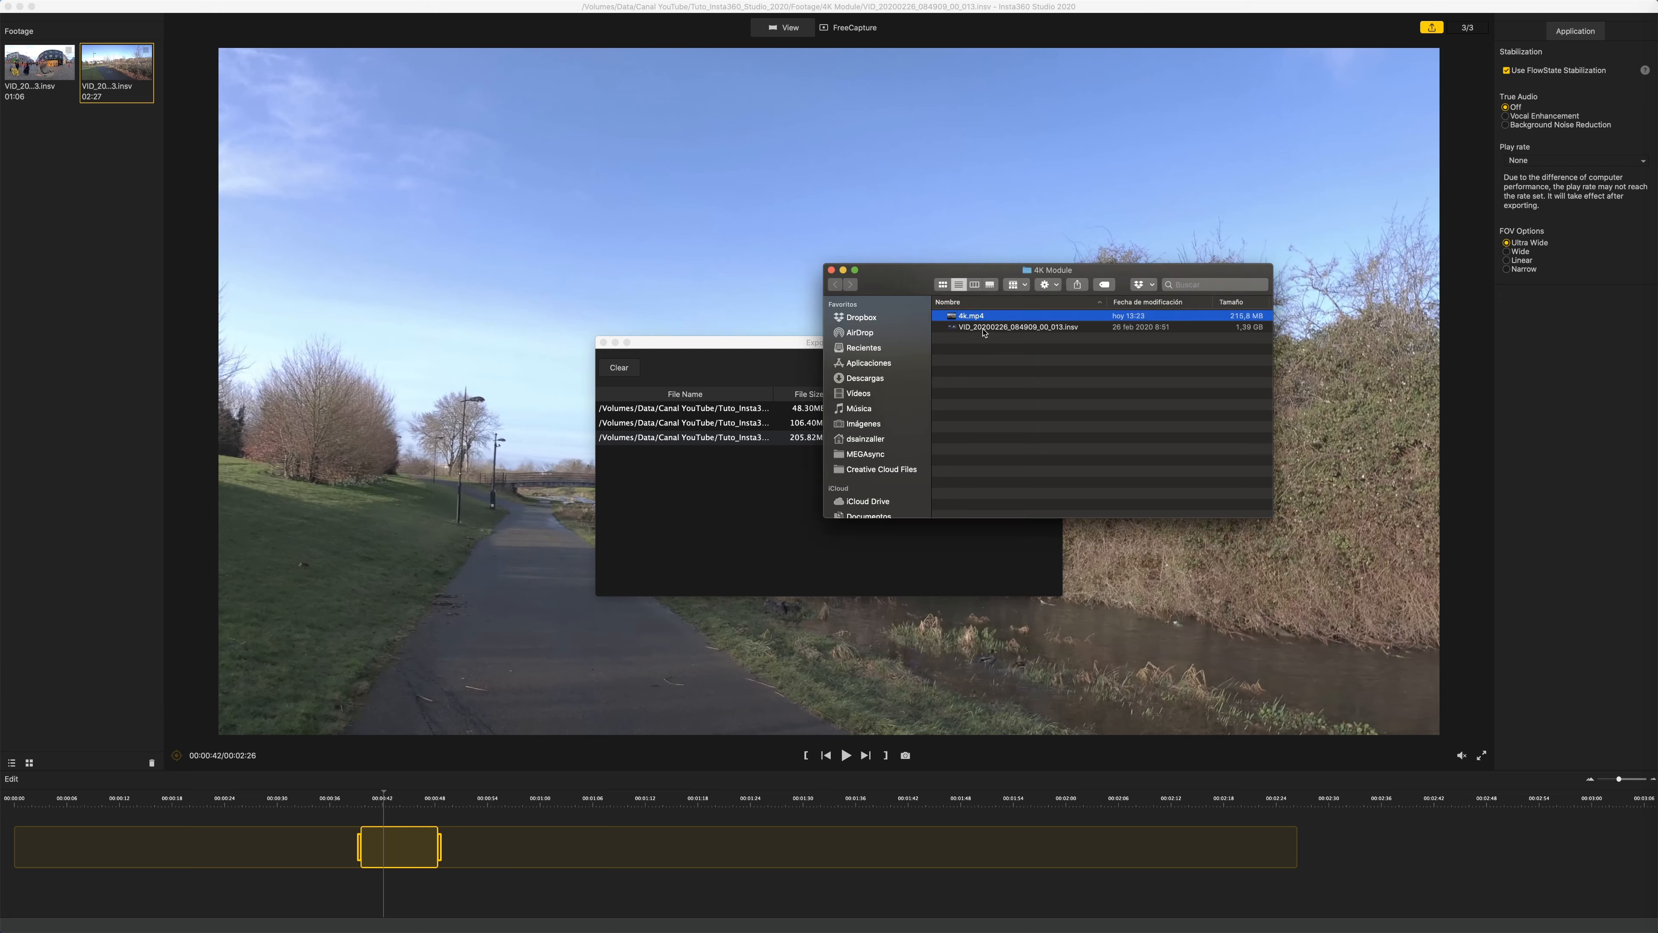
left_click(997, 328)
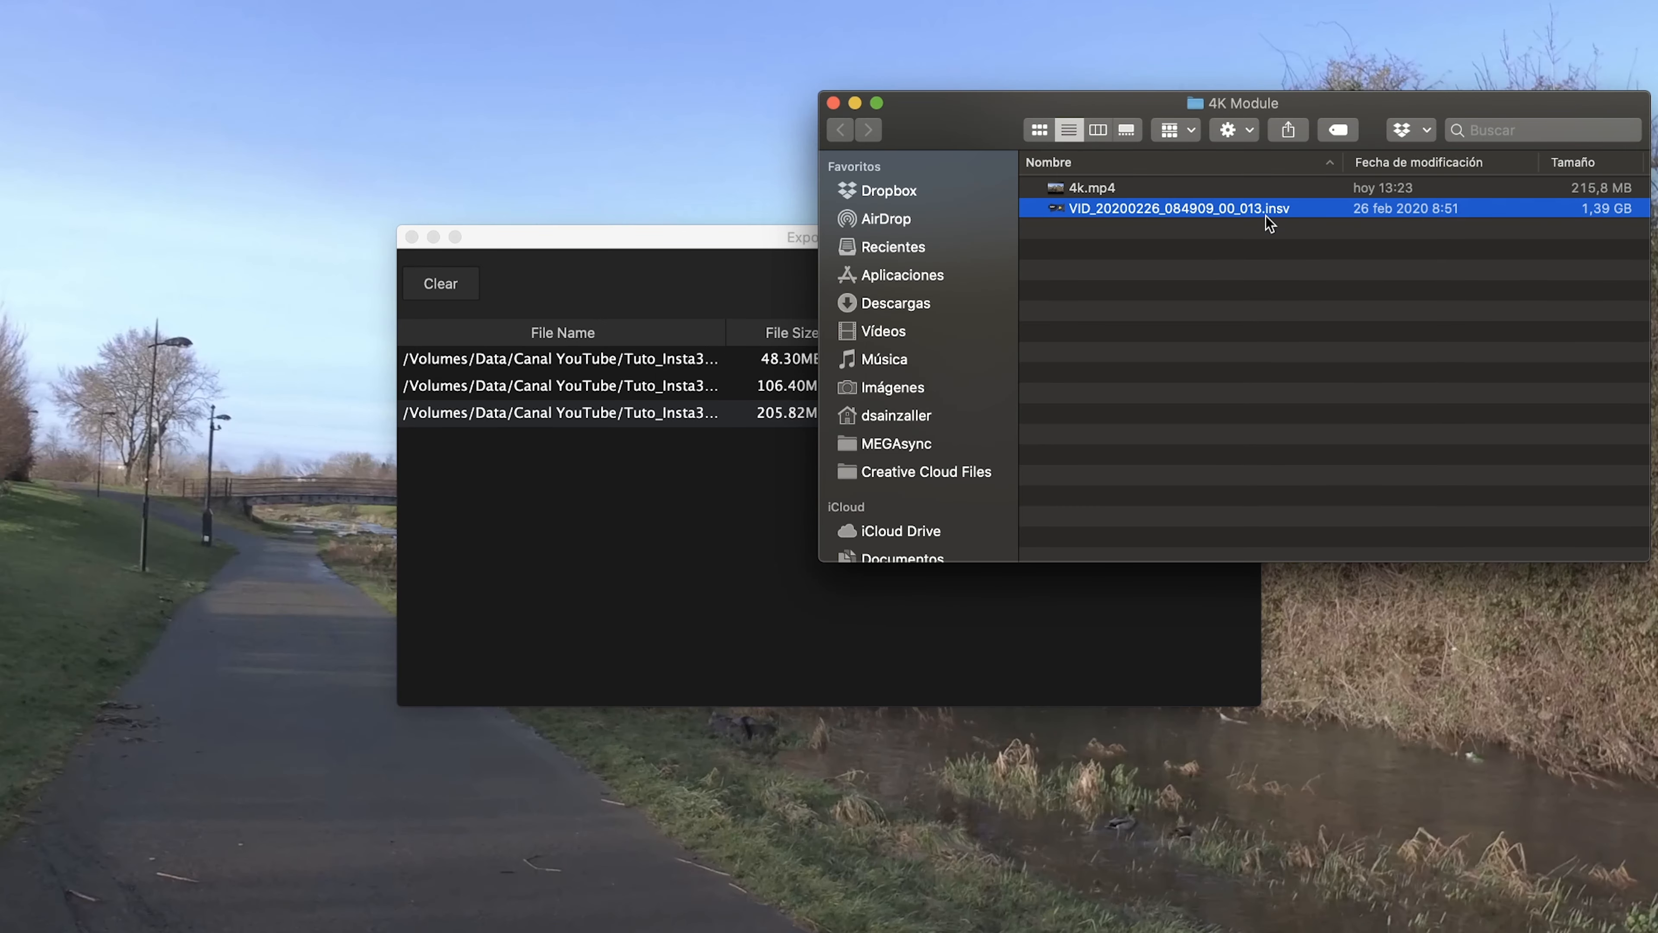
left_click(658, 249)
left_click_drag(658, 248, 408, 257)
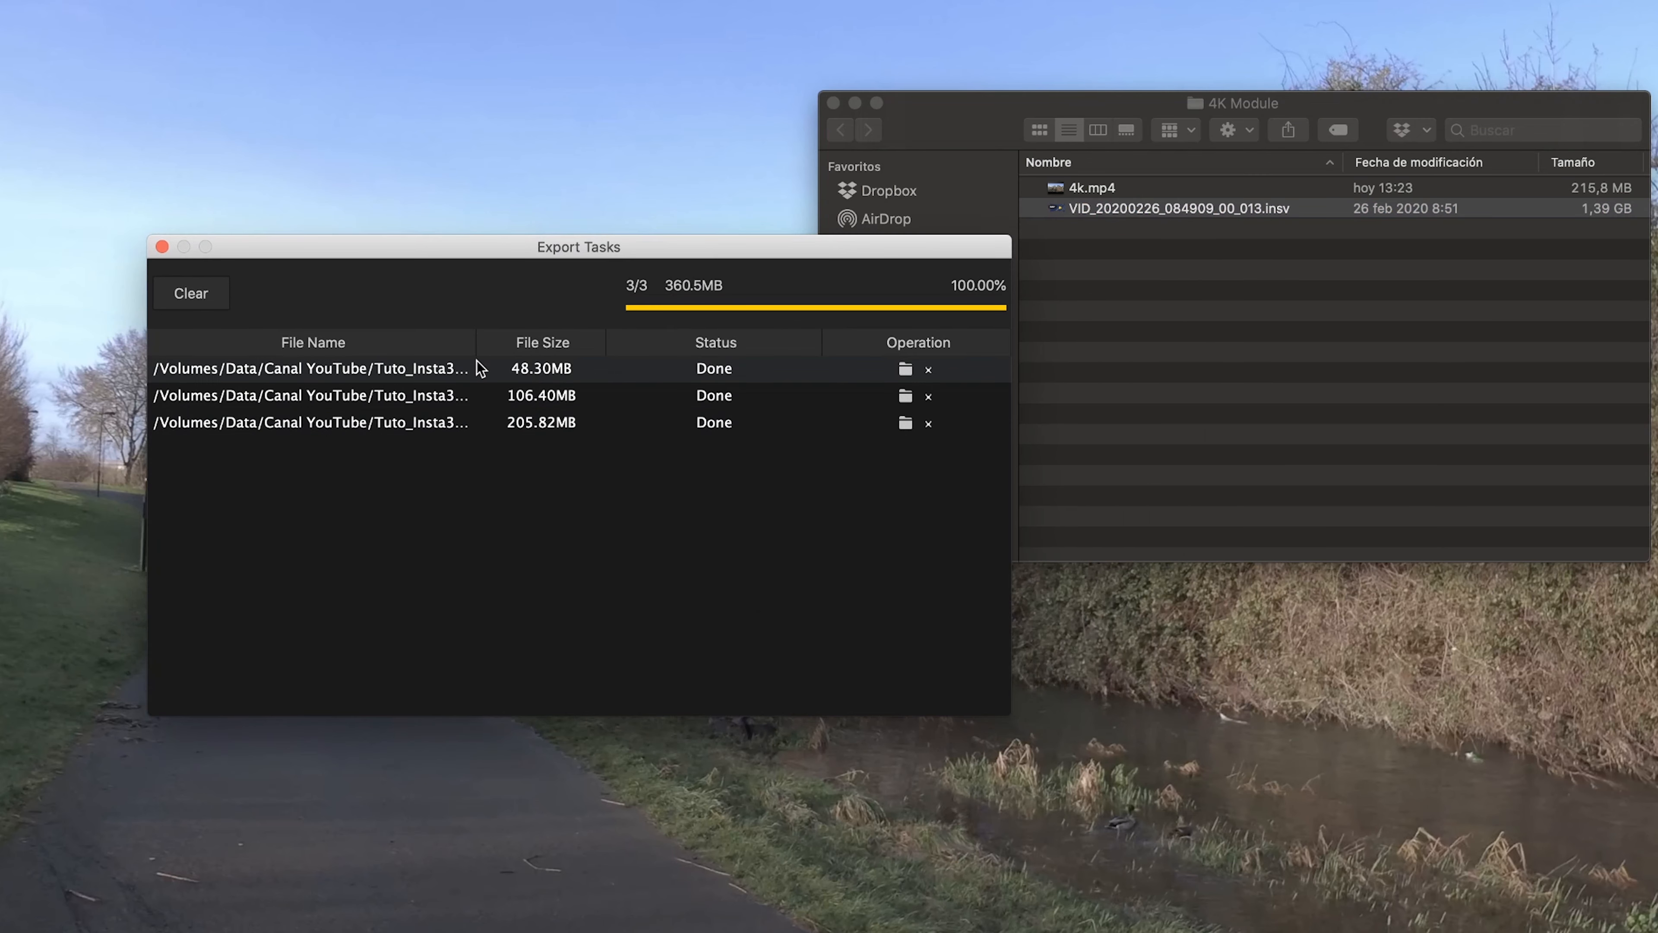
left_click(1103, 191)
left_click(1103, 191)
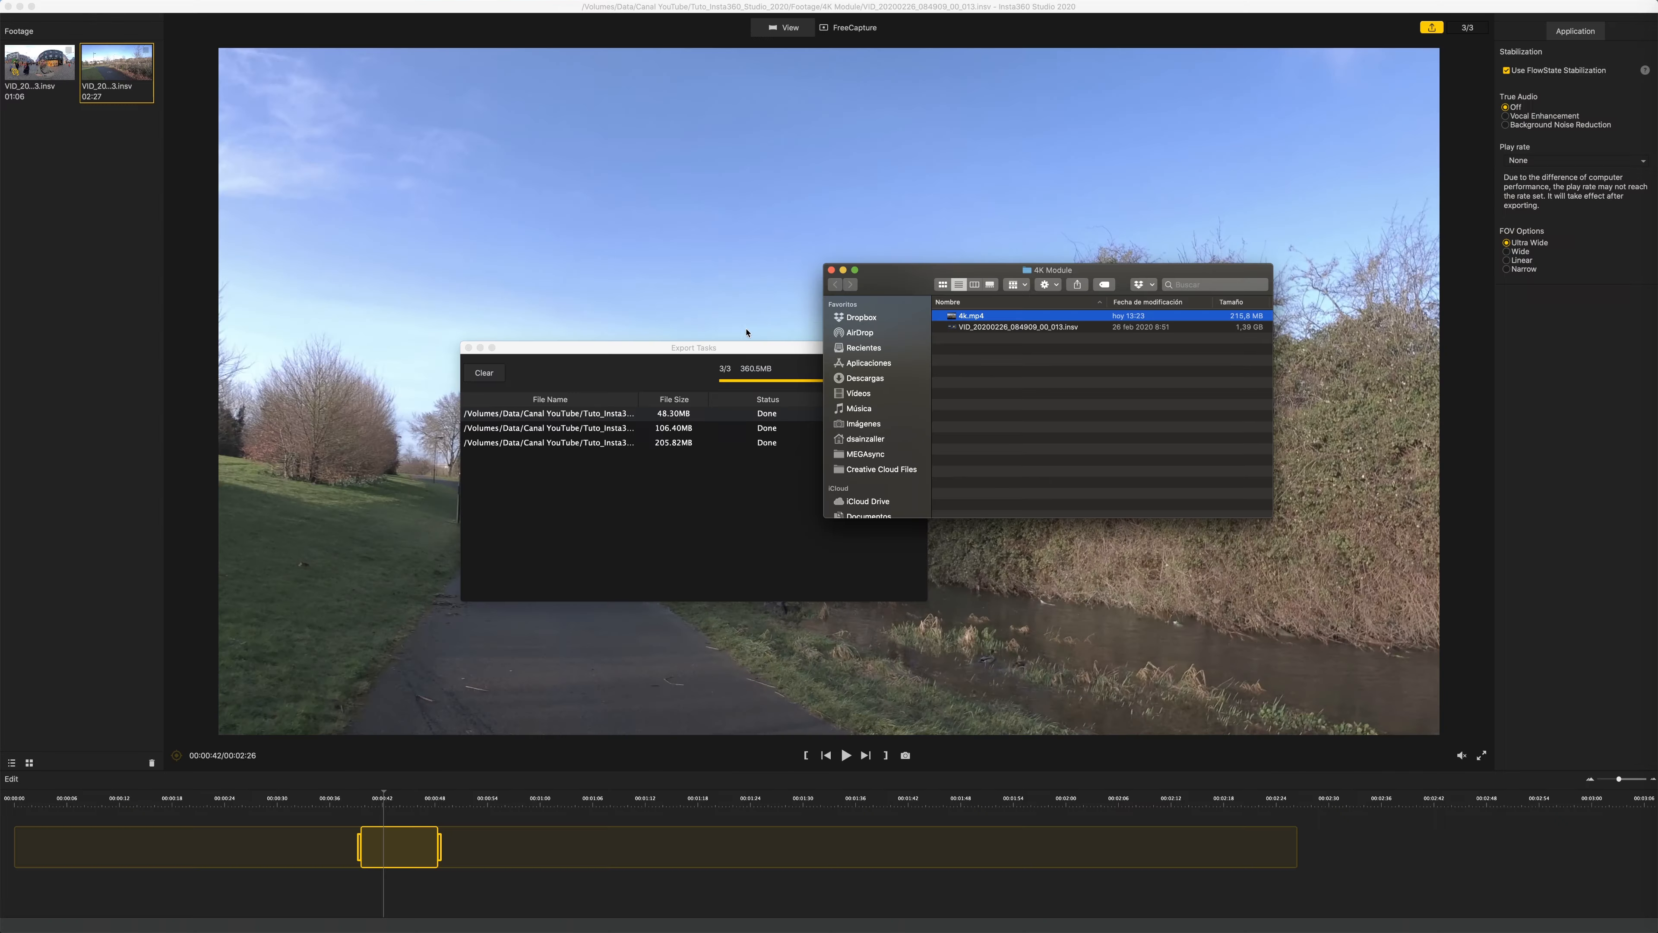
left_click(119, 212)
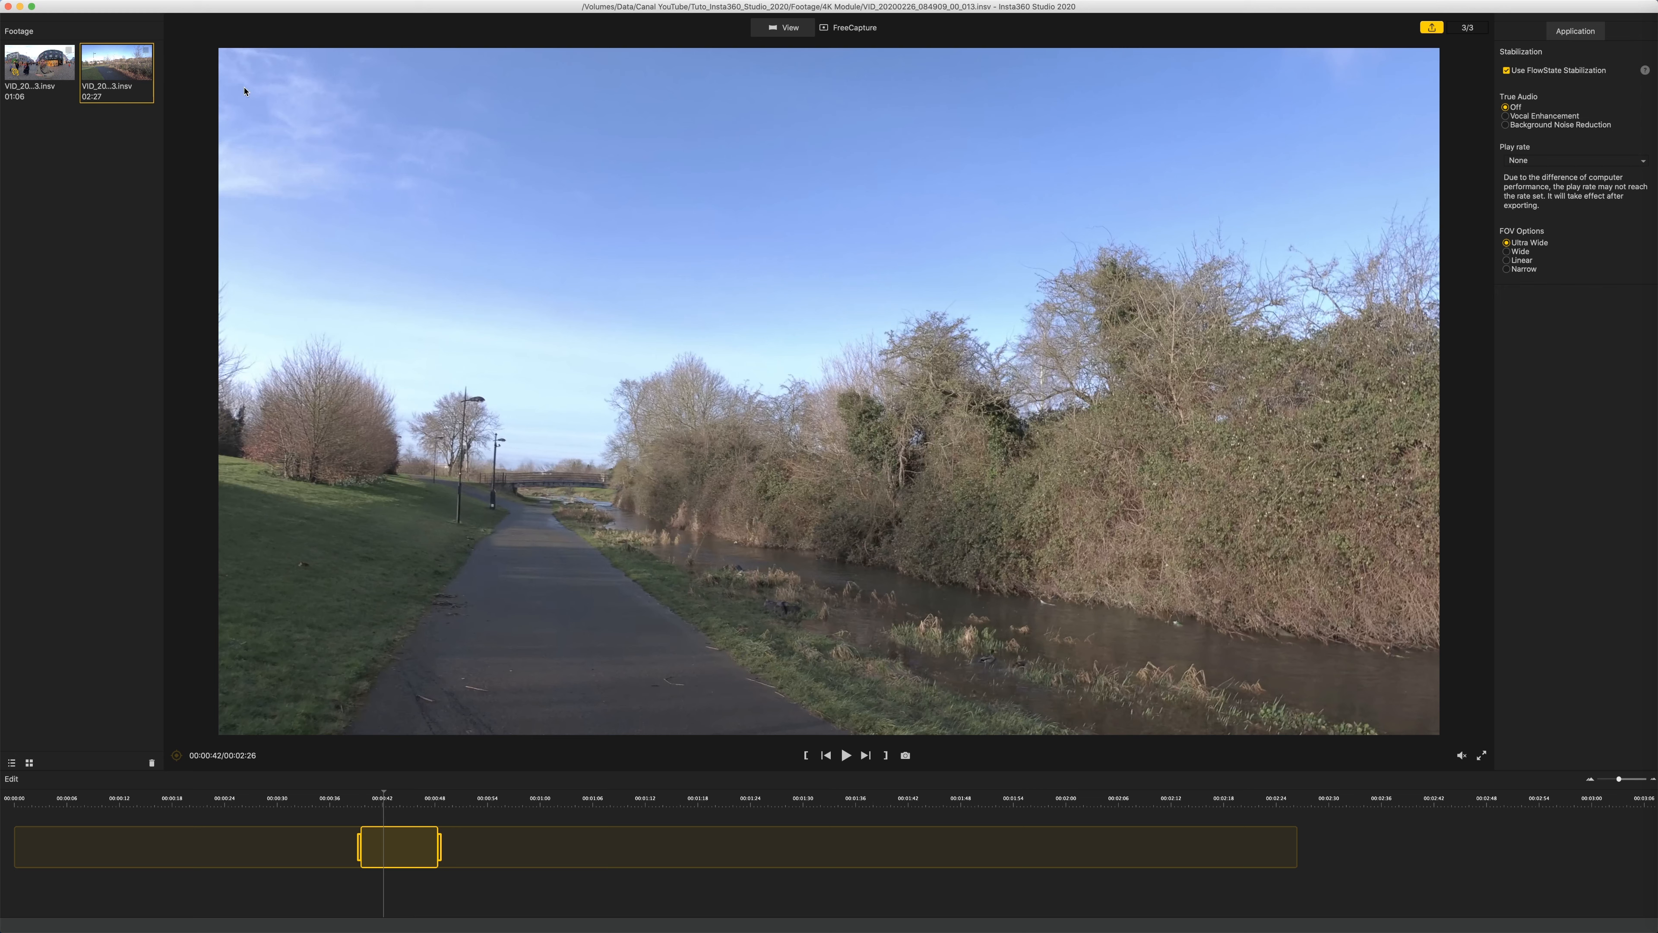
Open the file properties of the 02:27 clip, widen the dialog to show full values and check its bitrate.
right_click(123, 80)
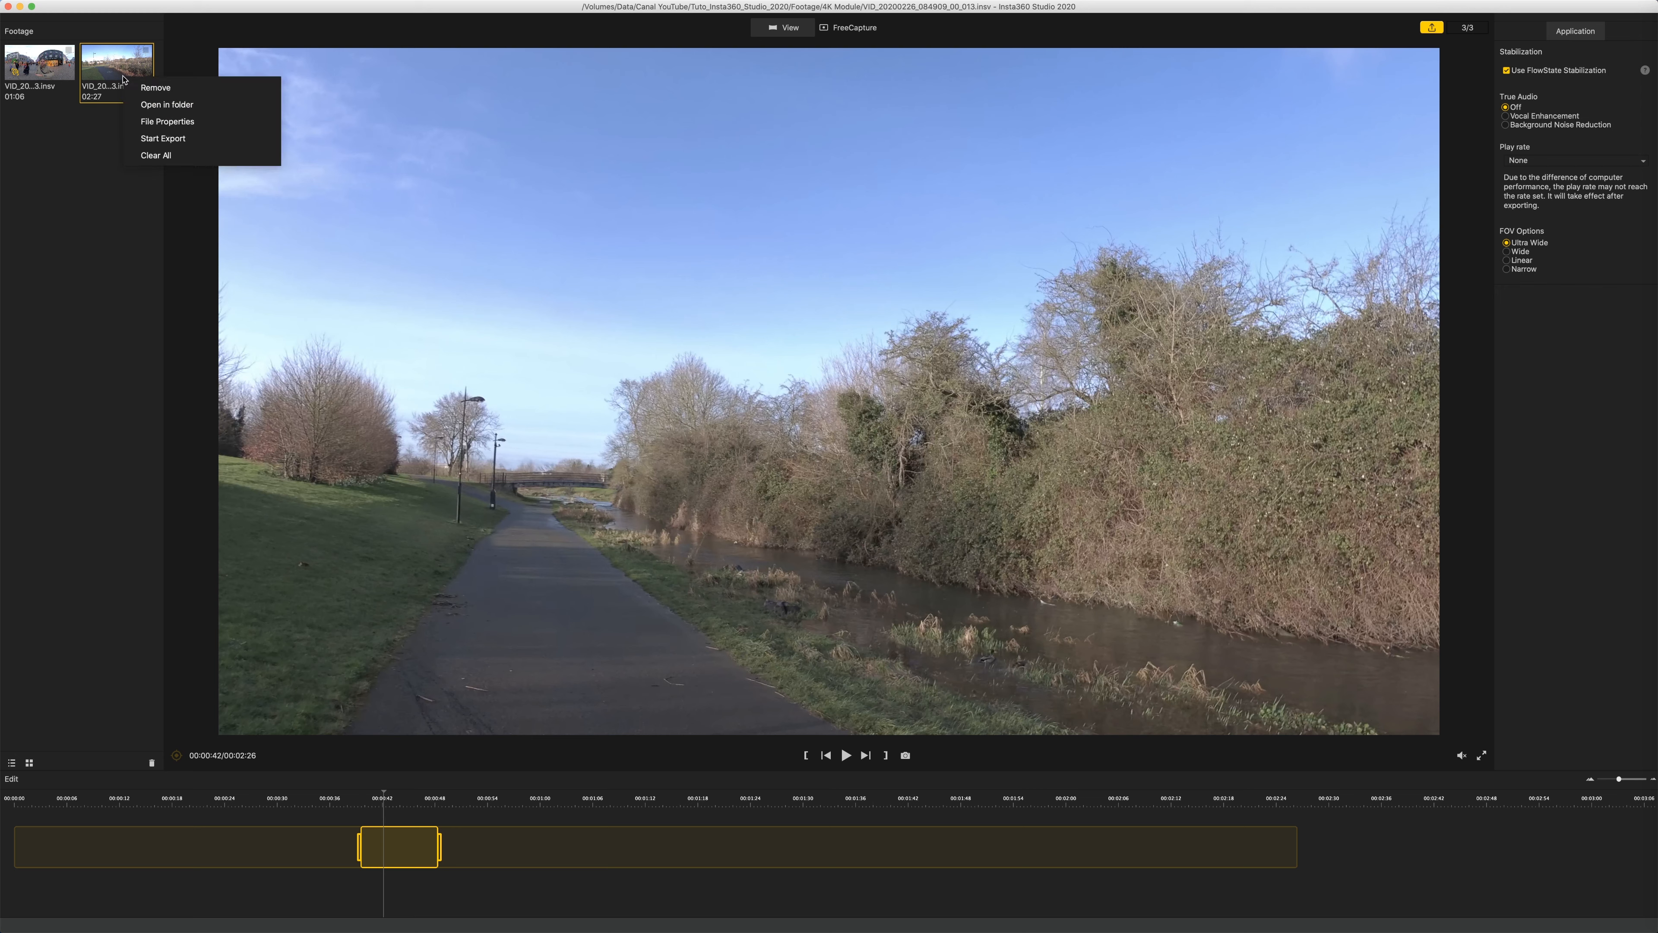
left_click(170, 123)
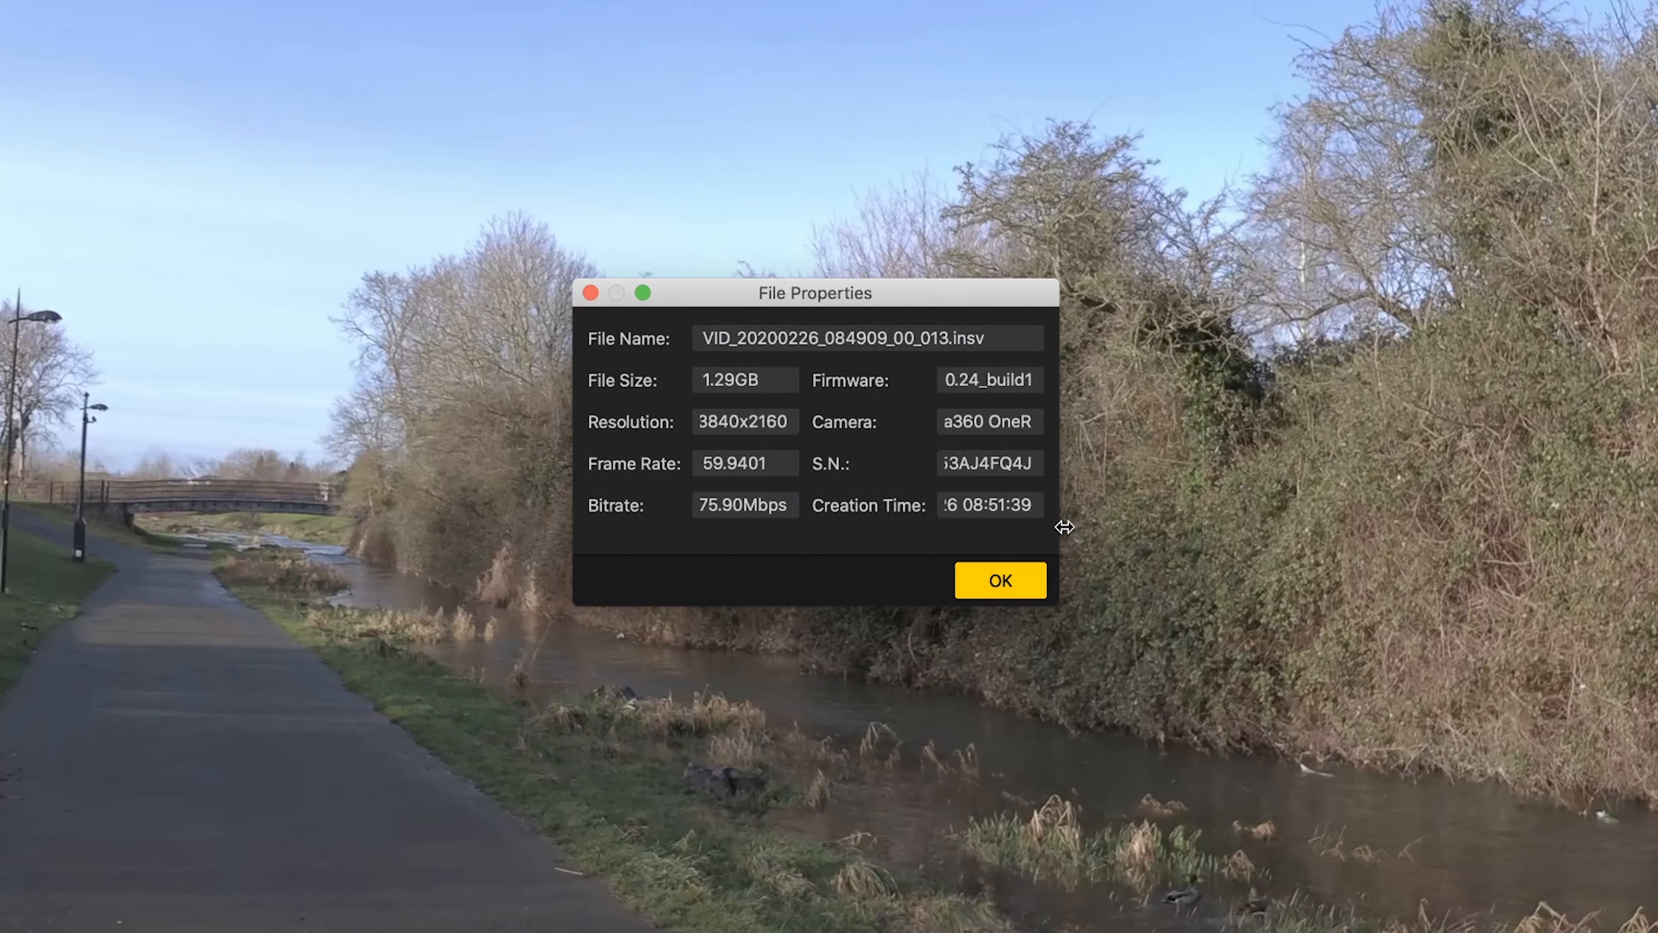
left_click_drag(1062, 512, 1423, 512)
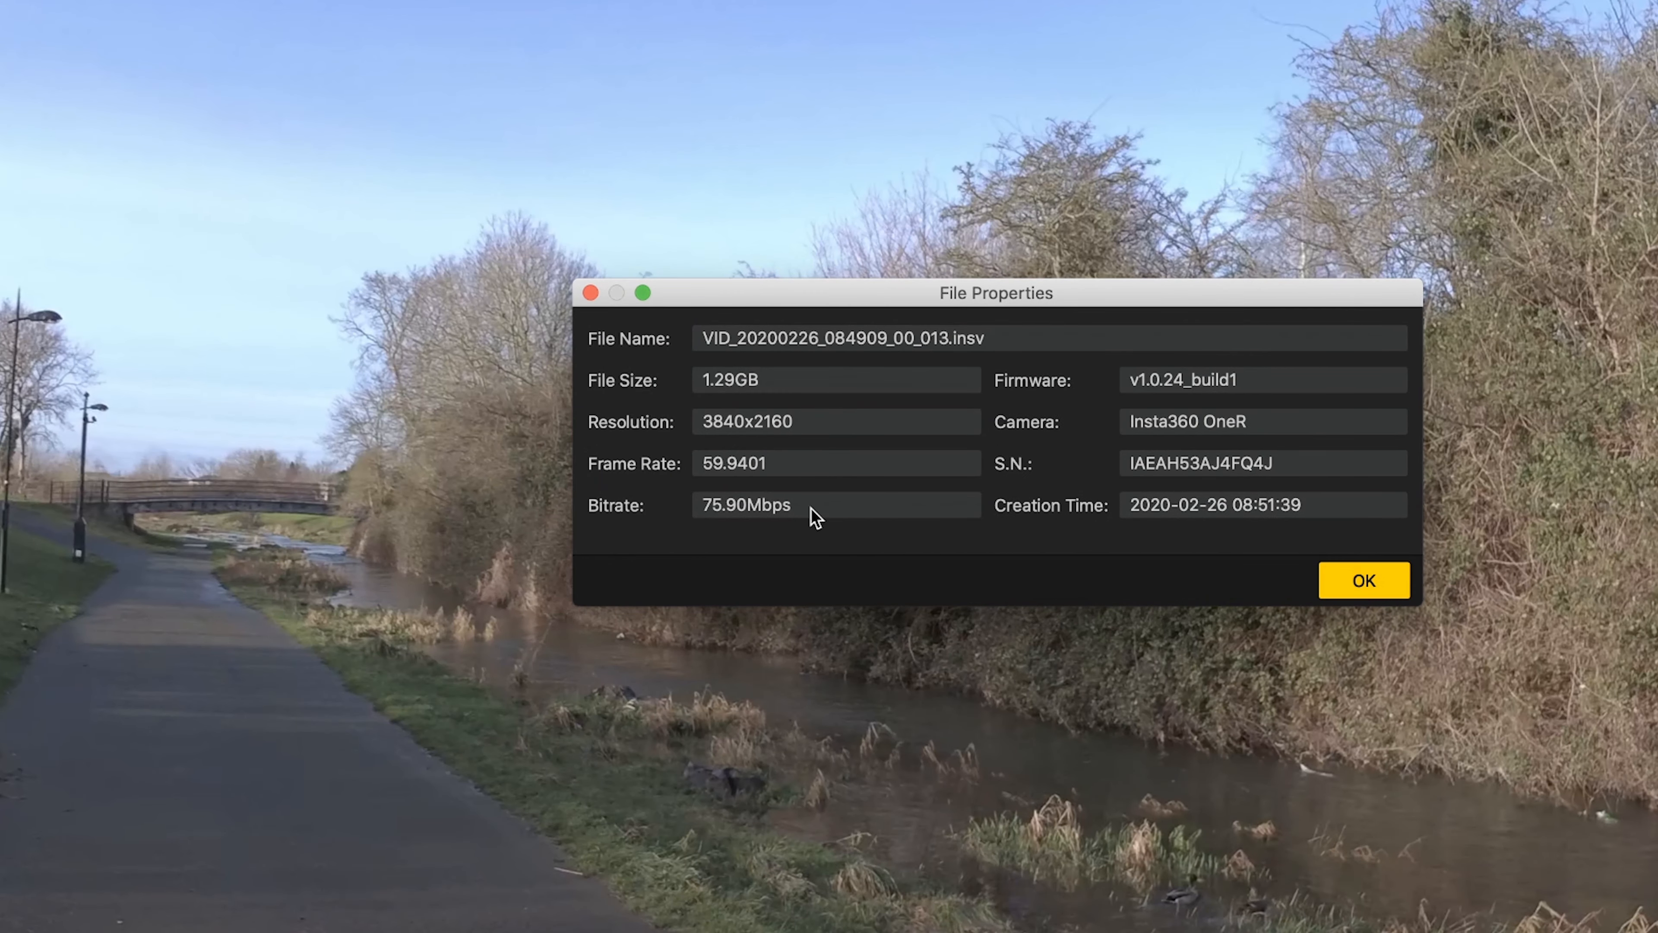
left_click_drag(802, 498, 685, 505)
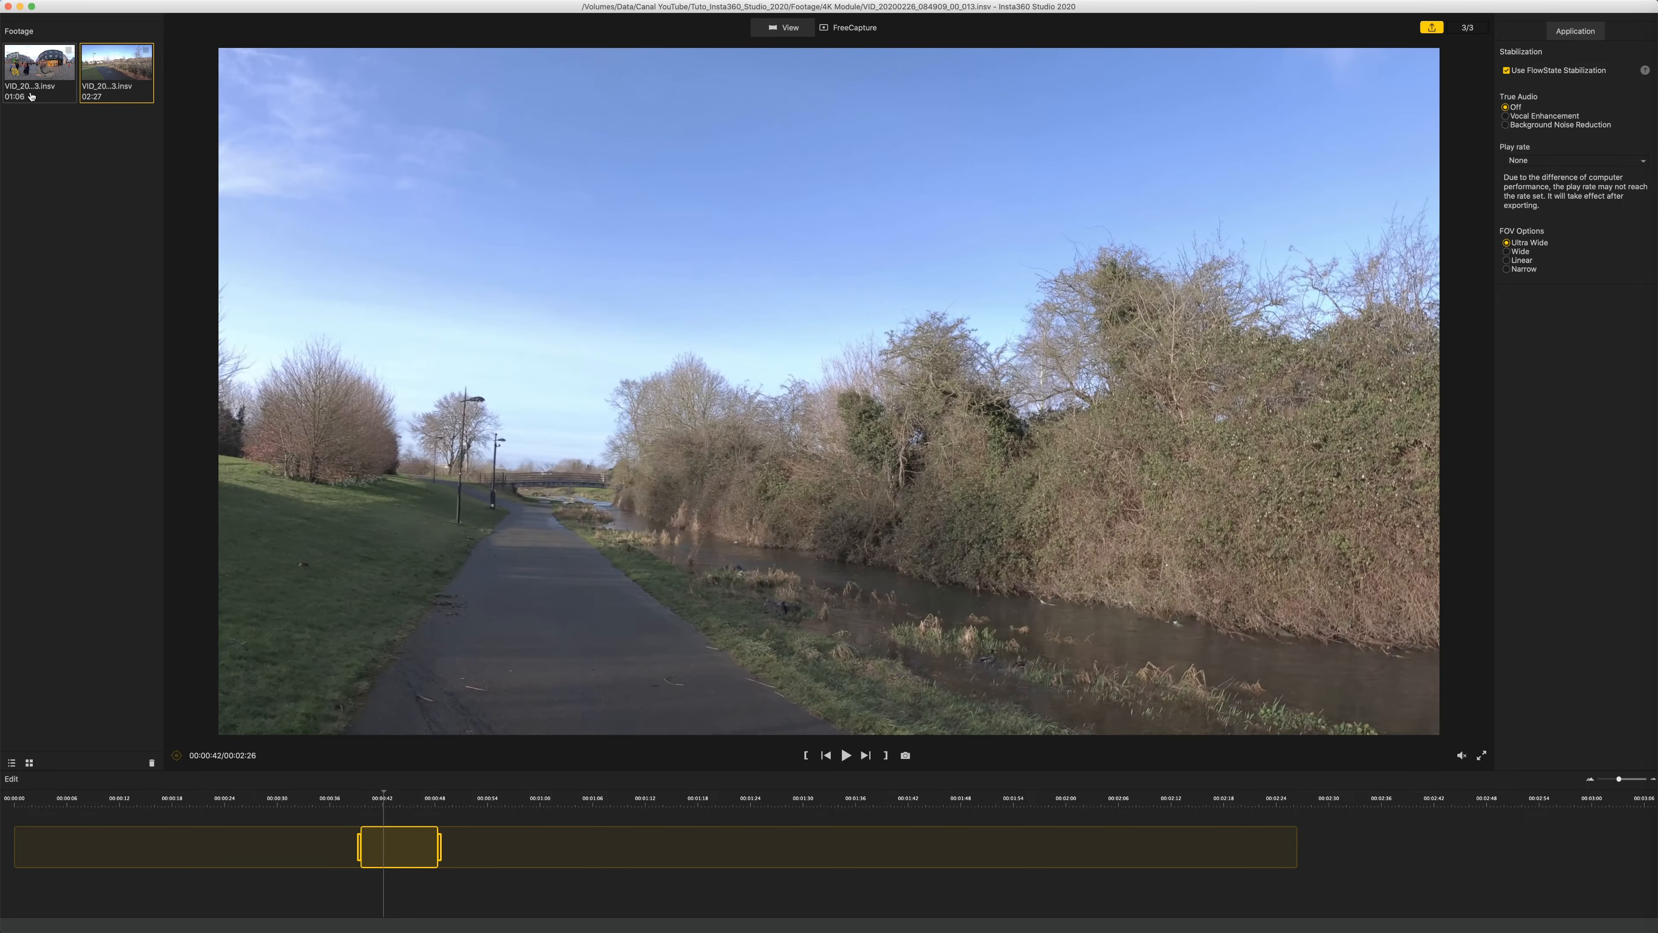
View the file properties of the 01:06 clip with the dialog widened to show full values, and close it.
right_click(37, 83)
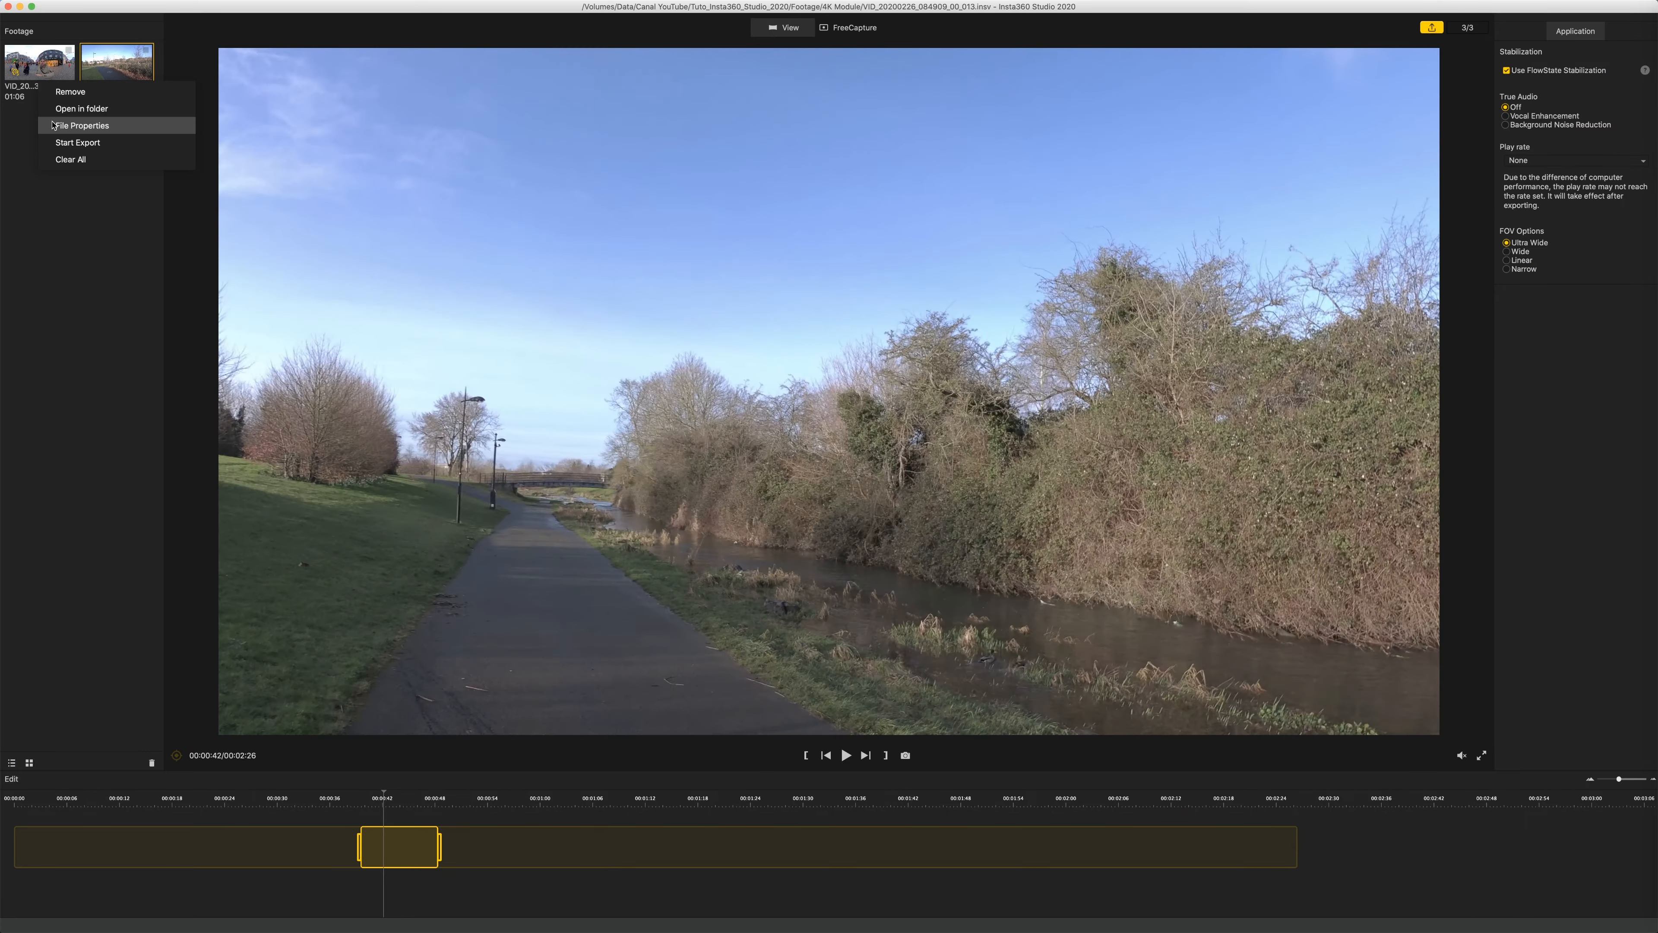
left_click(81, 125)
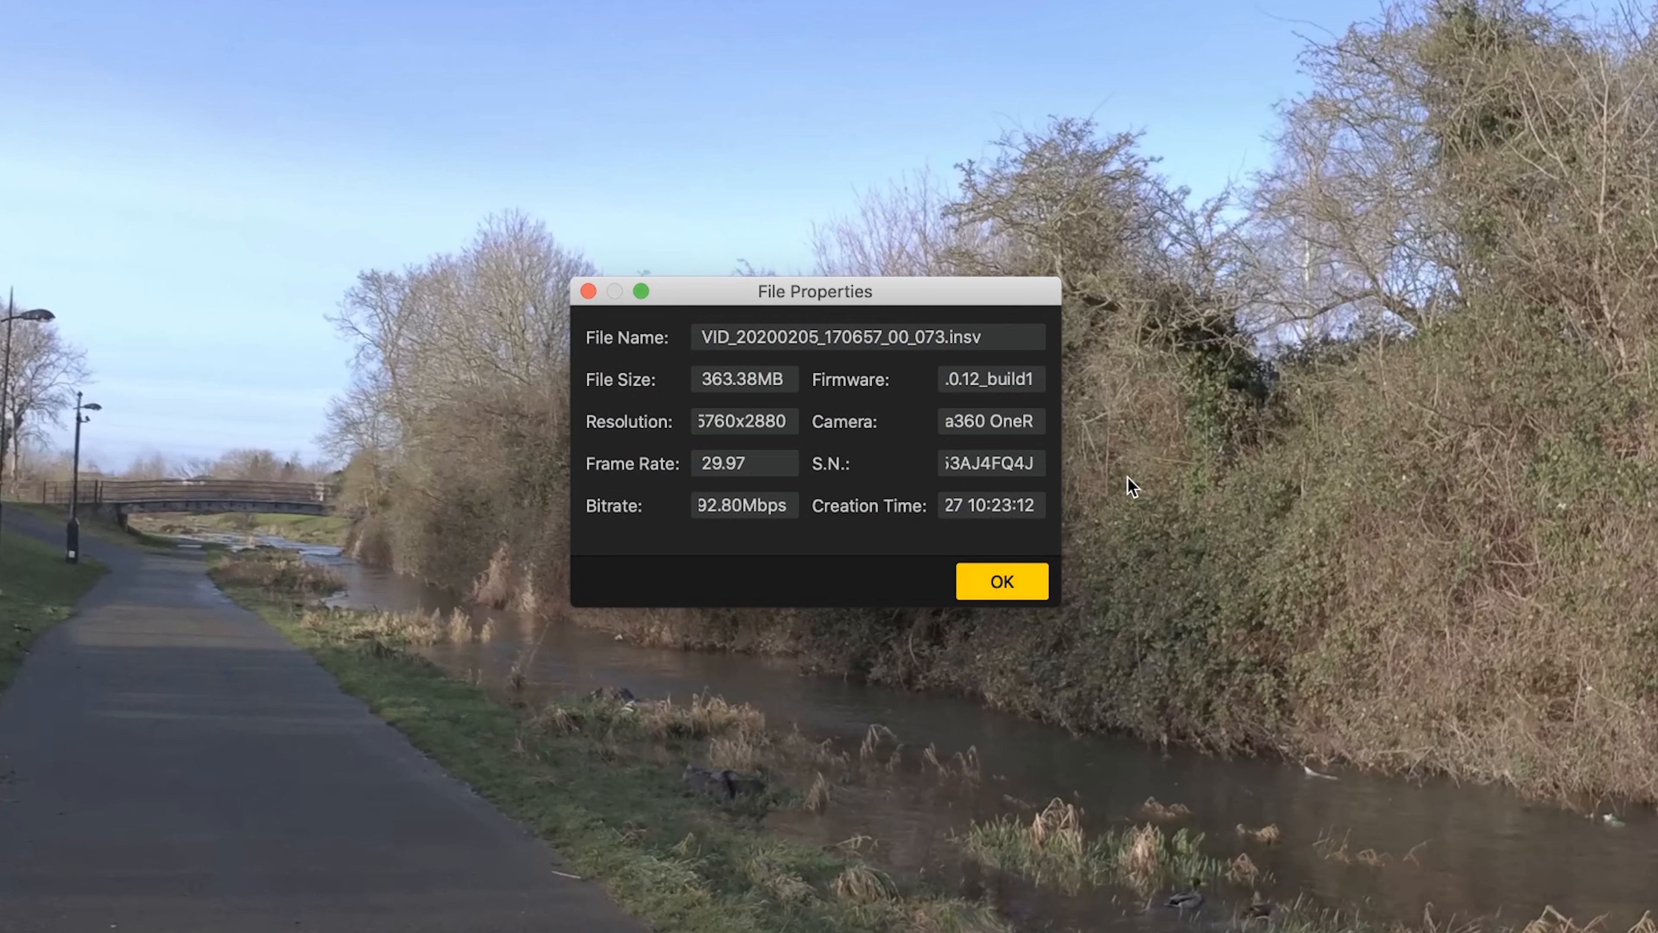
left_click_drag(1058, 466, 1538, 477)
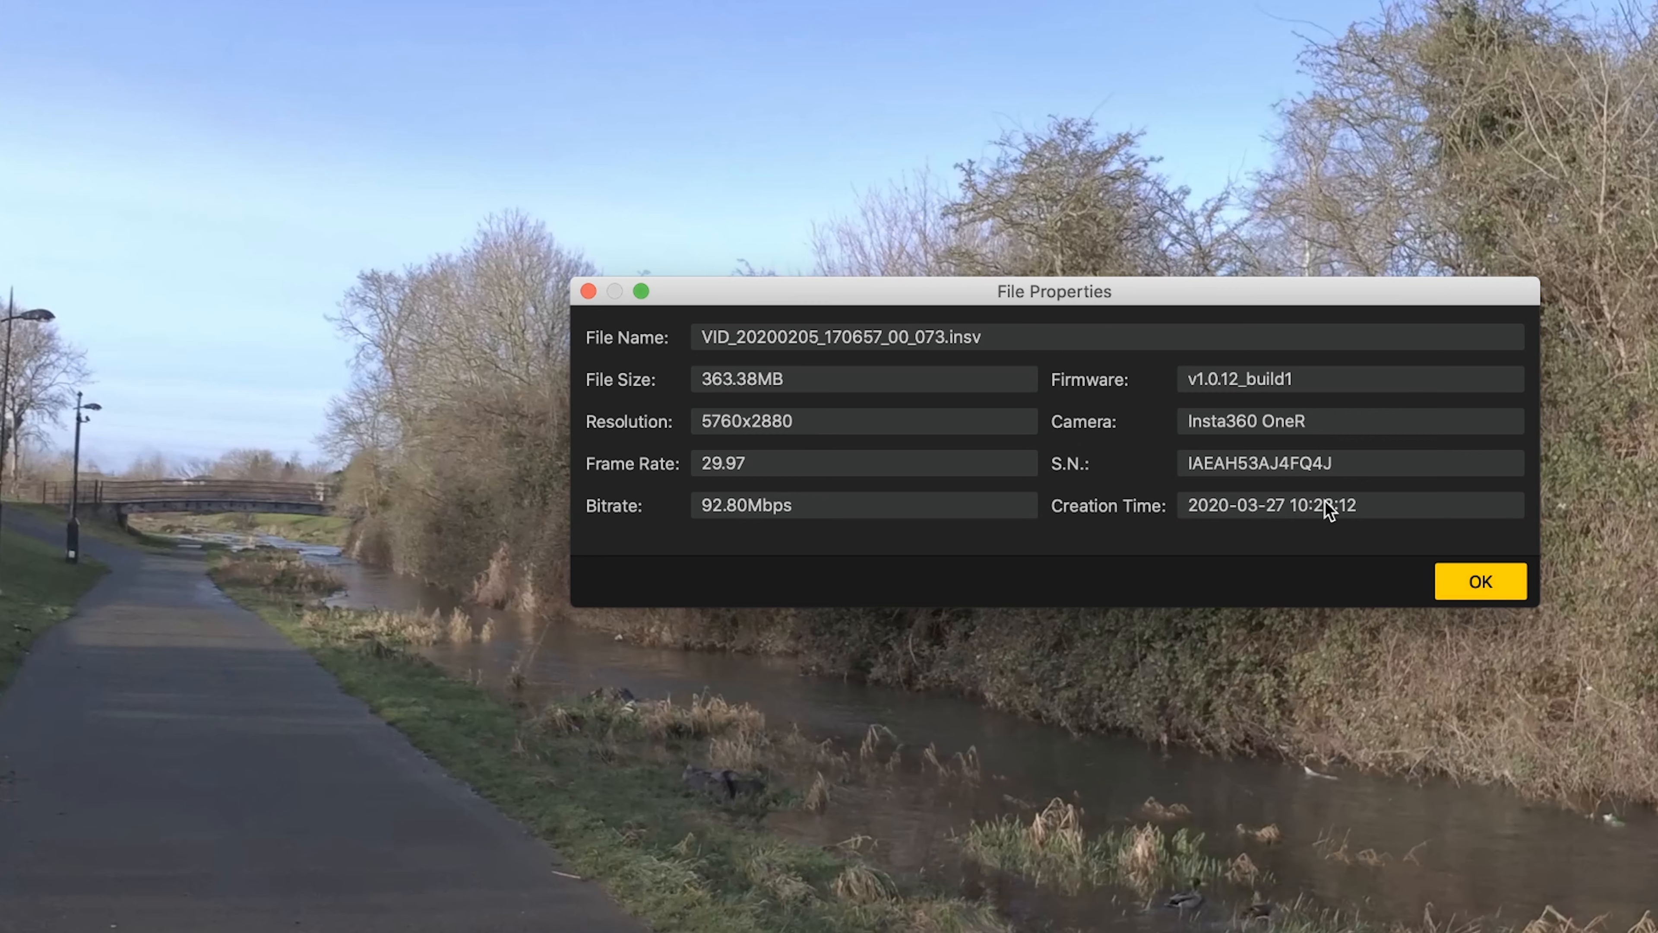
left_click(1479, 584)
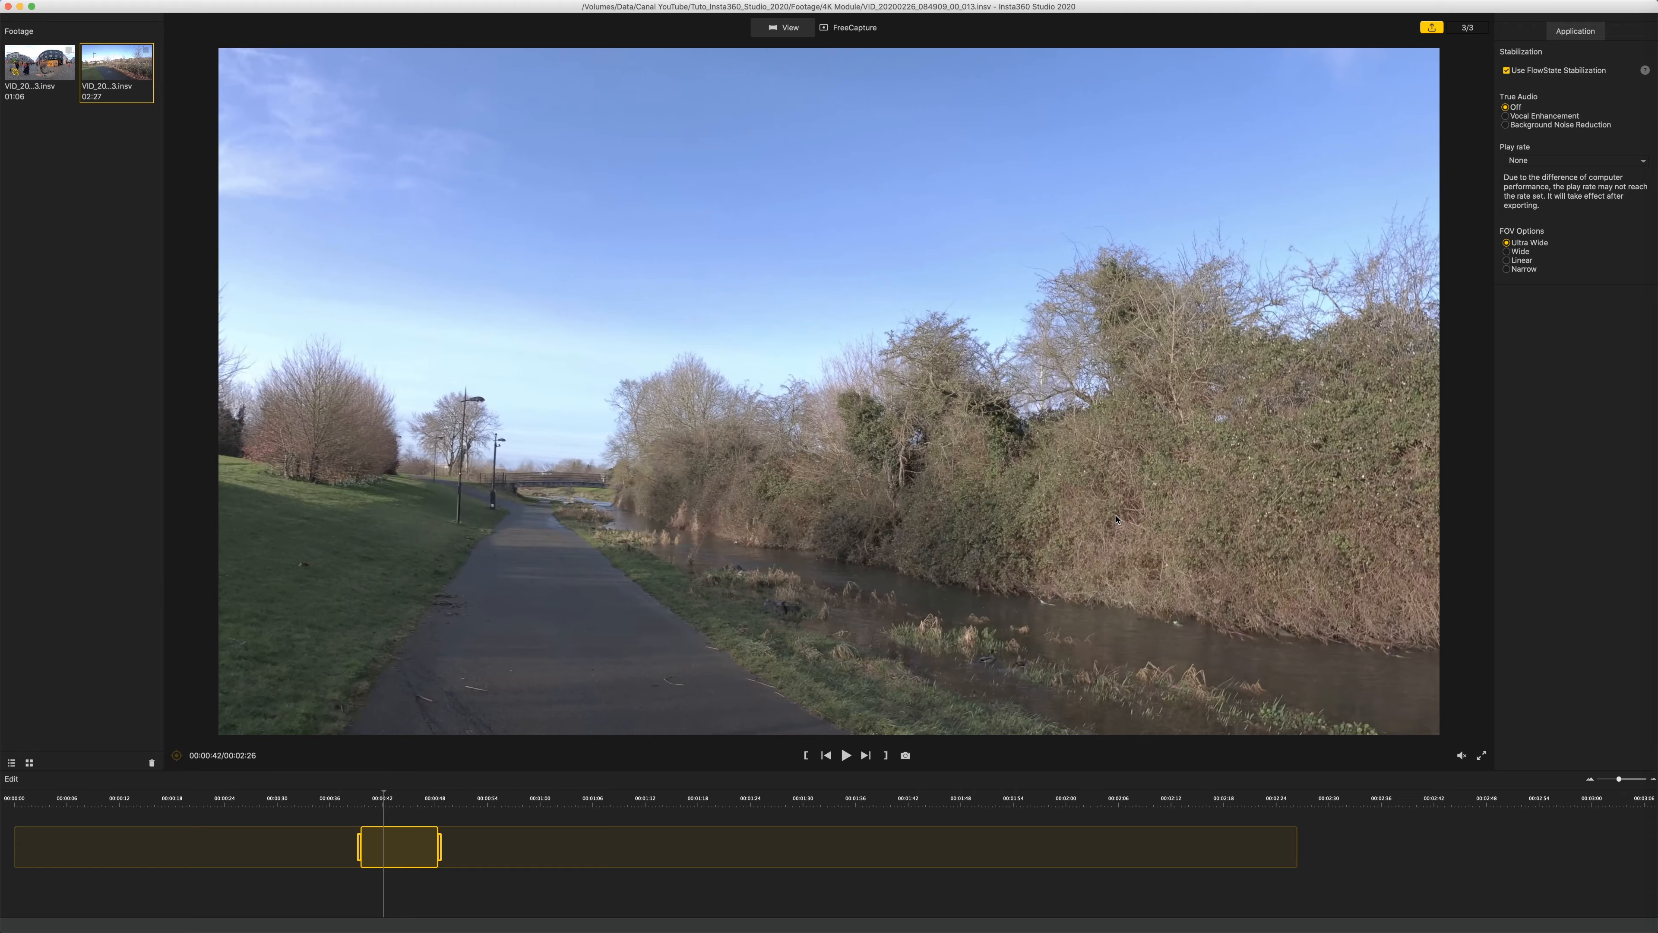